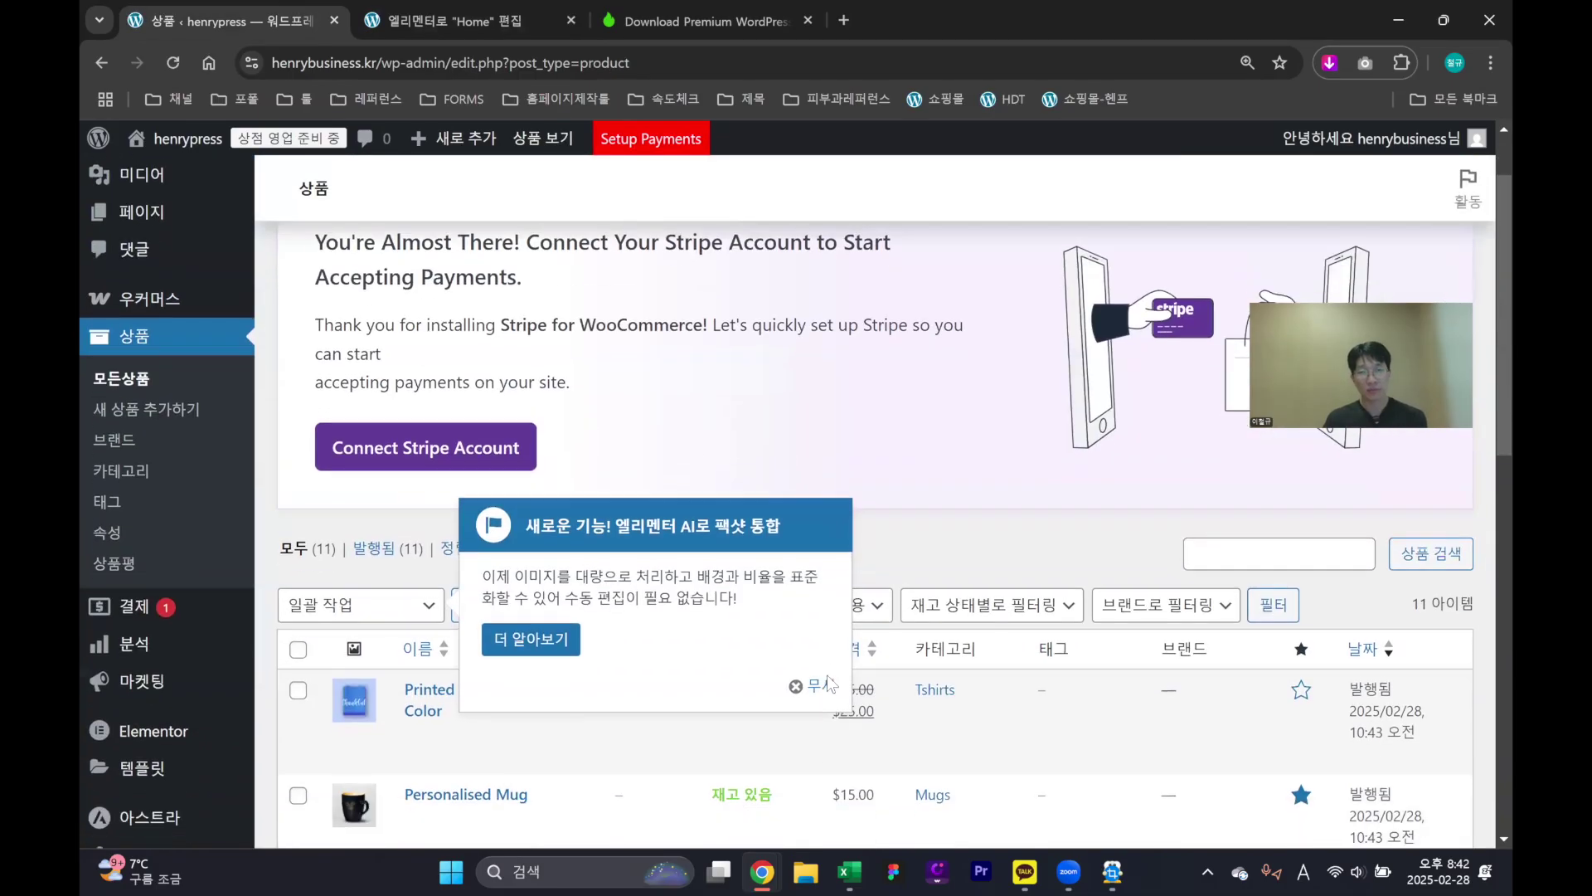
Dismiss the Elementor AI notice and duplicate the product "Father's Day Coffee Mug" from the product list
left_click(814, 687)
scroll(704, 463, "down", 4)
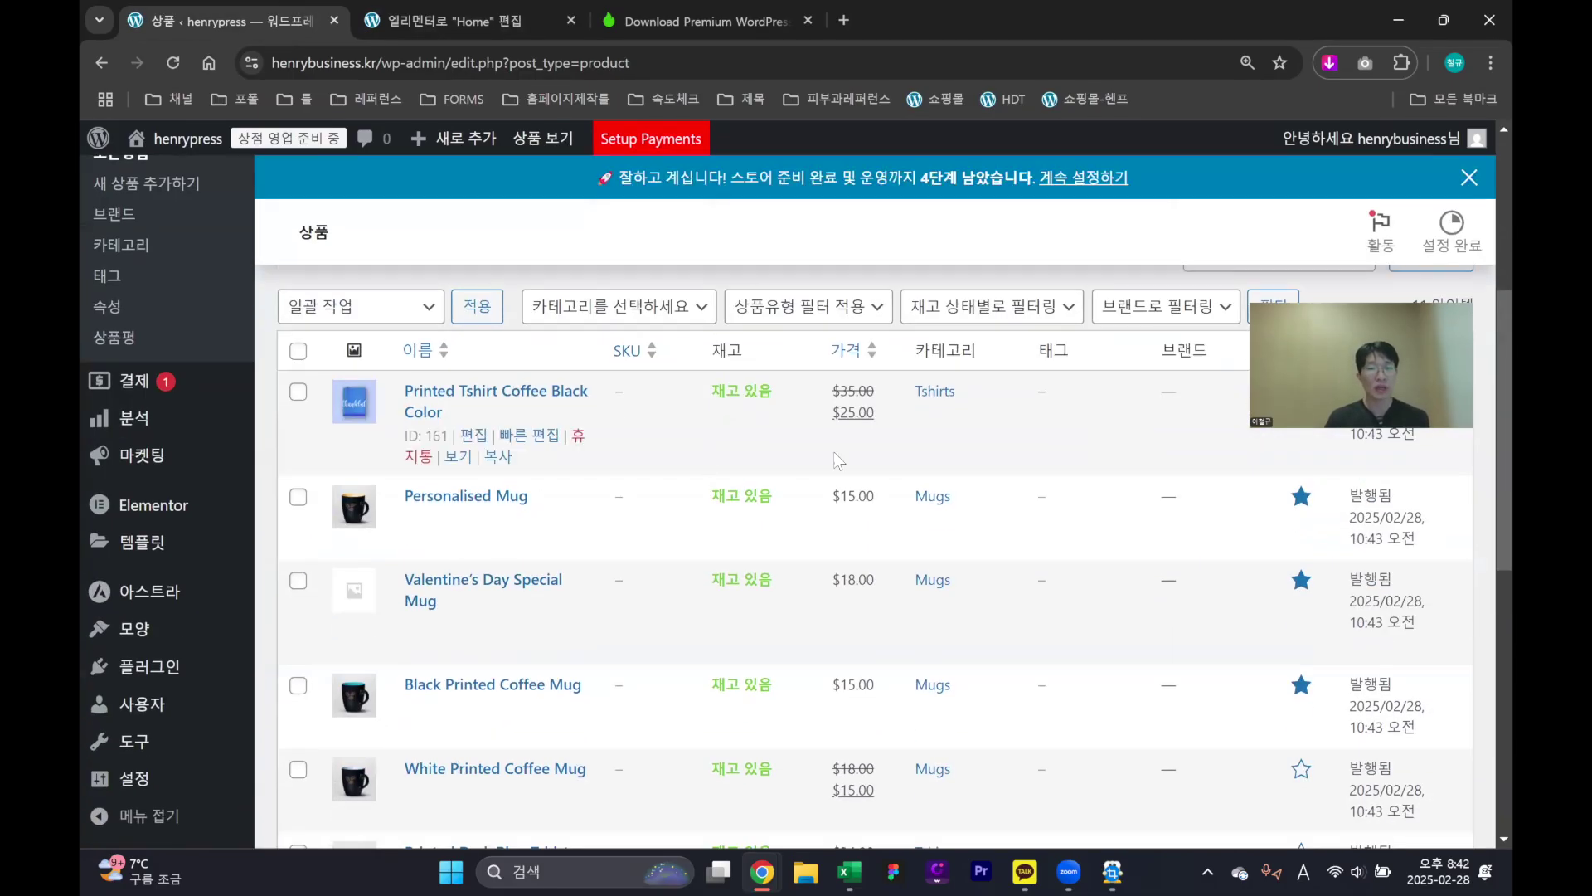
scroll(663, 530, "down", 4)
scroll(628, 589, "down", 5)
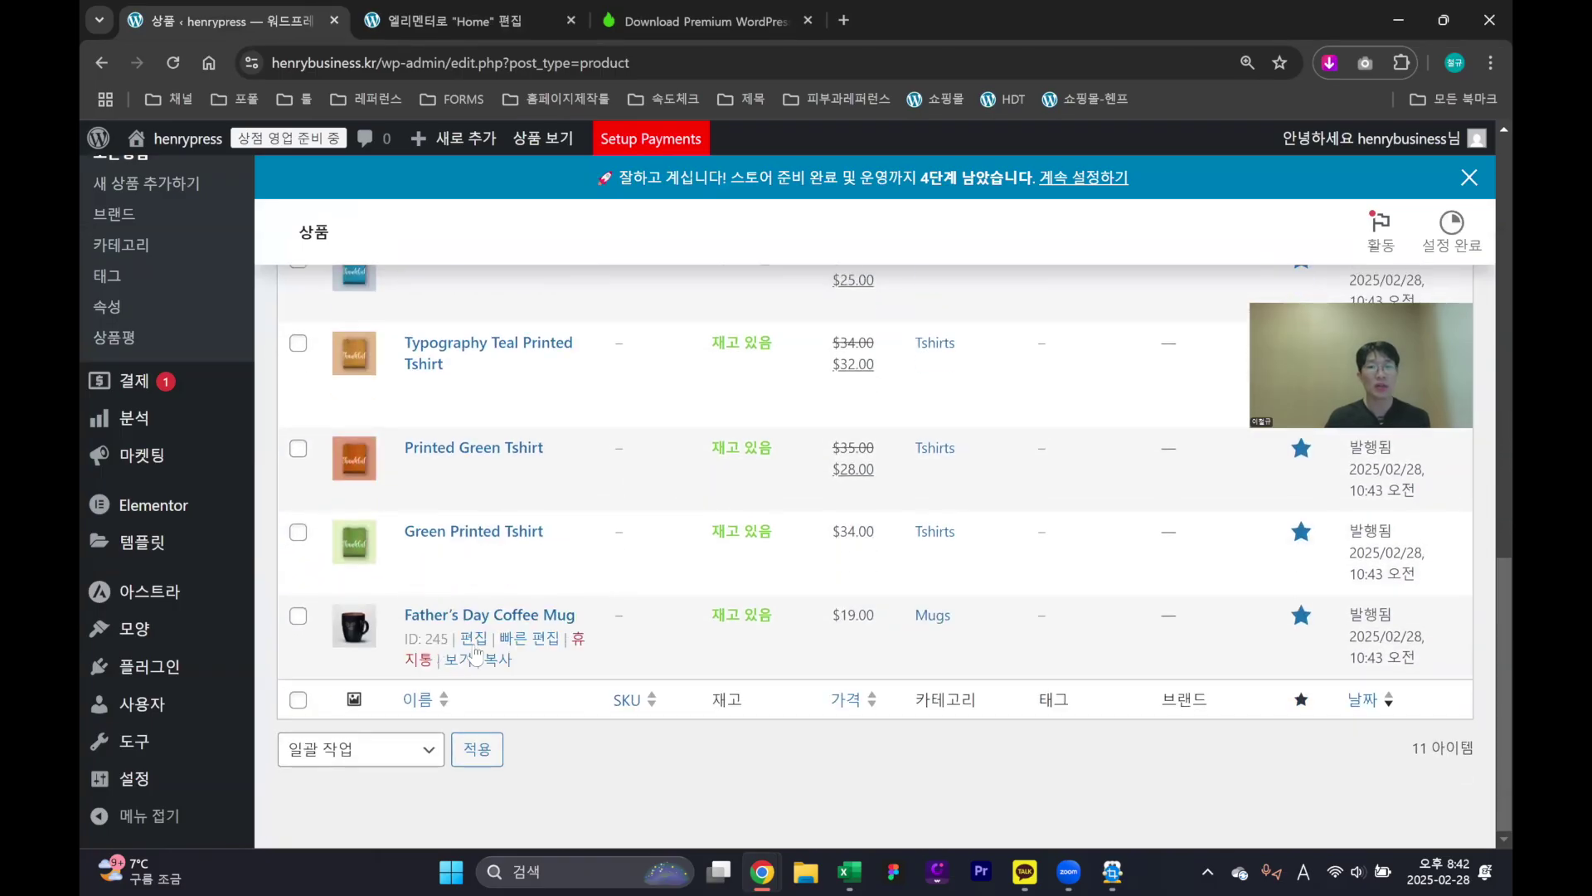
left_click(495, 664)
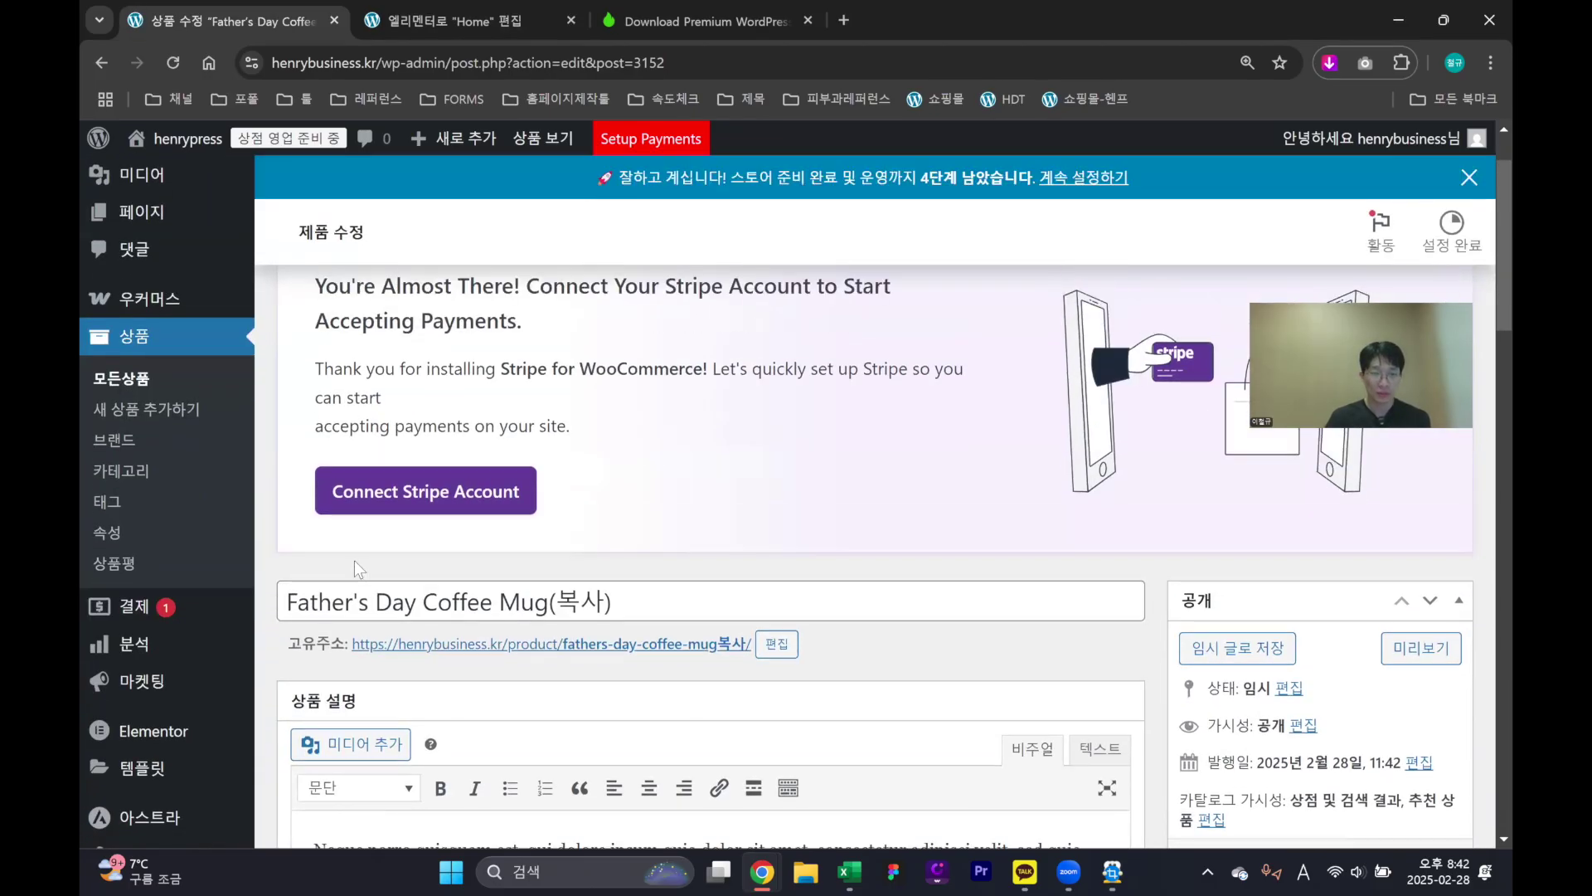
Rename the duplicated product "Henry's Coffee Mug" and publish it
left_click(356, 605)
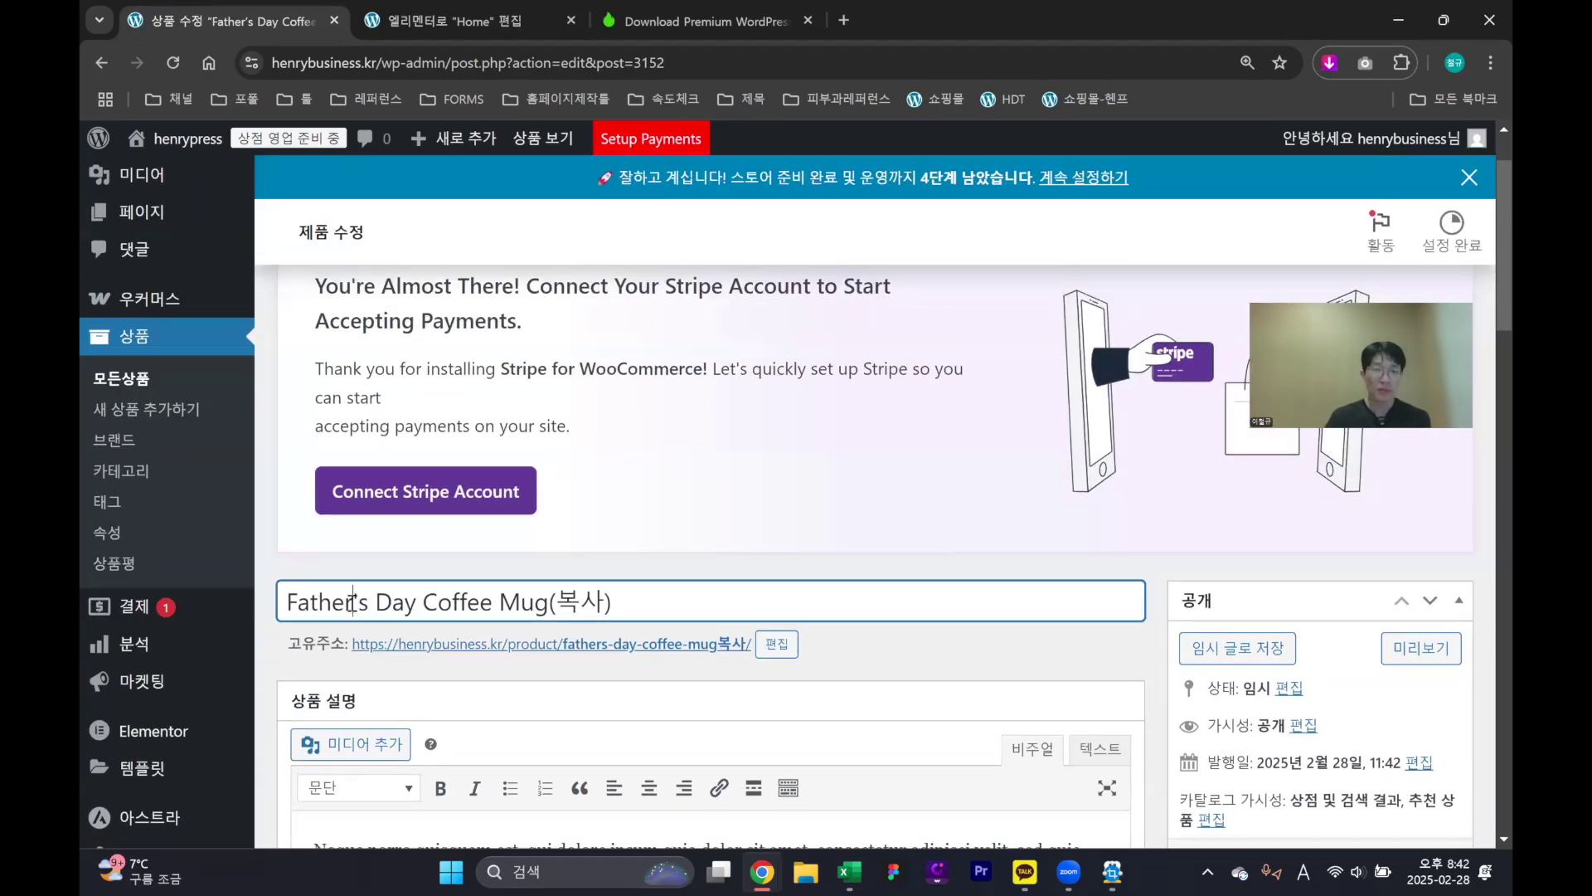
left_click_drag(354, 602, 263, 603)
key("Caps_Lock")
type("H")
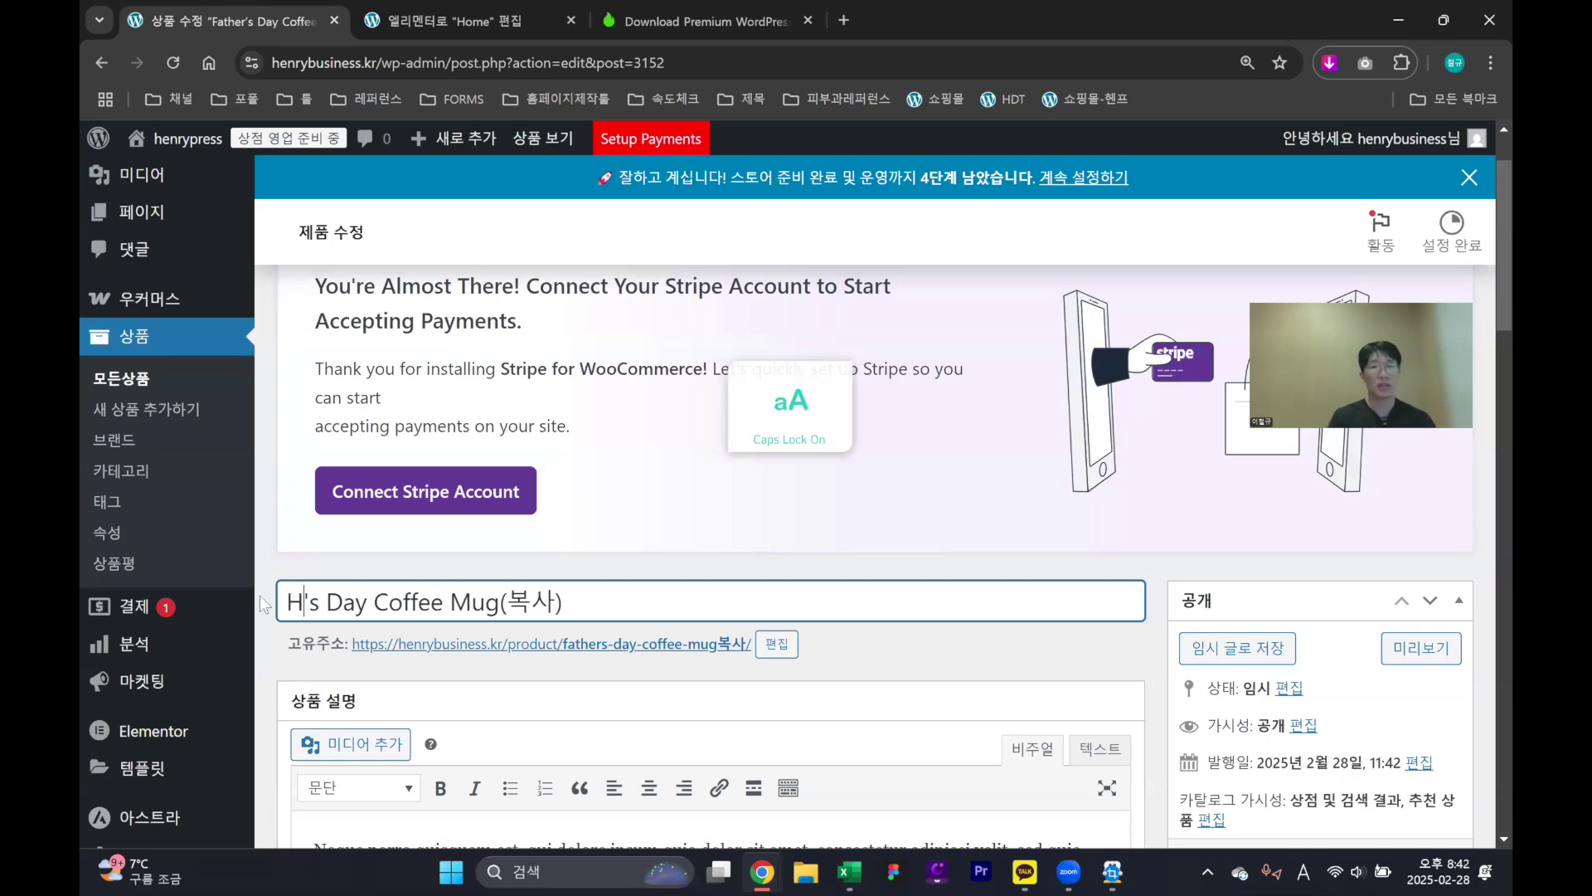
type("E")
key("Caps_Lock")
key("BackSpace")
type("enry")
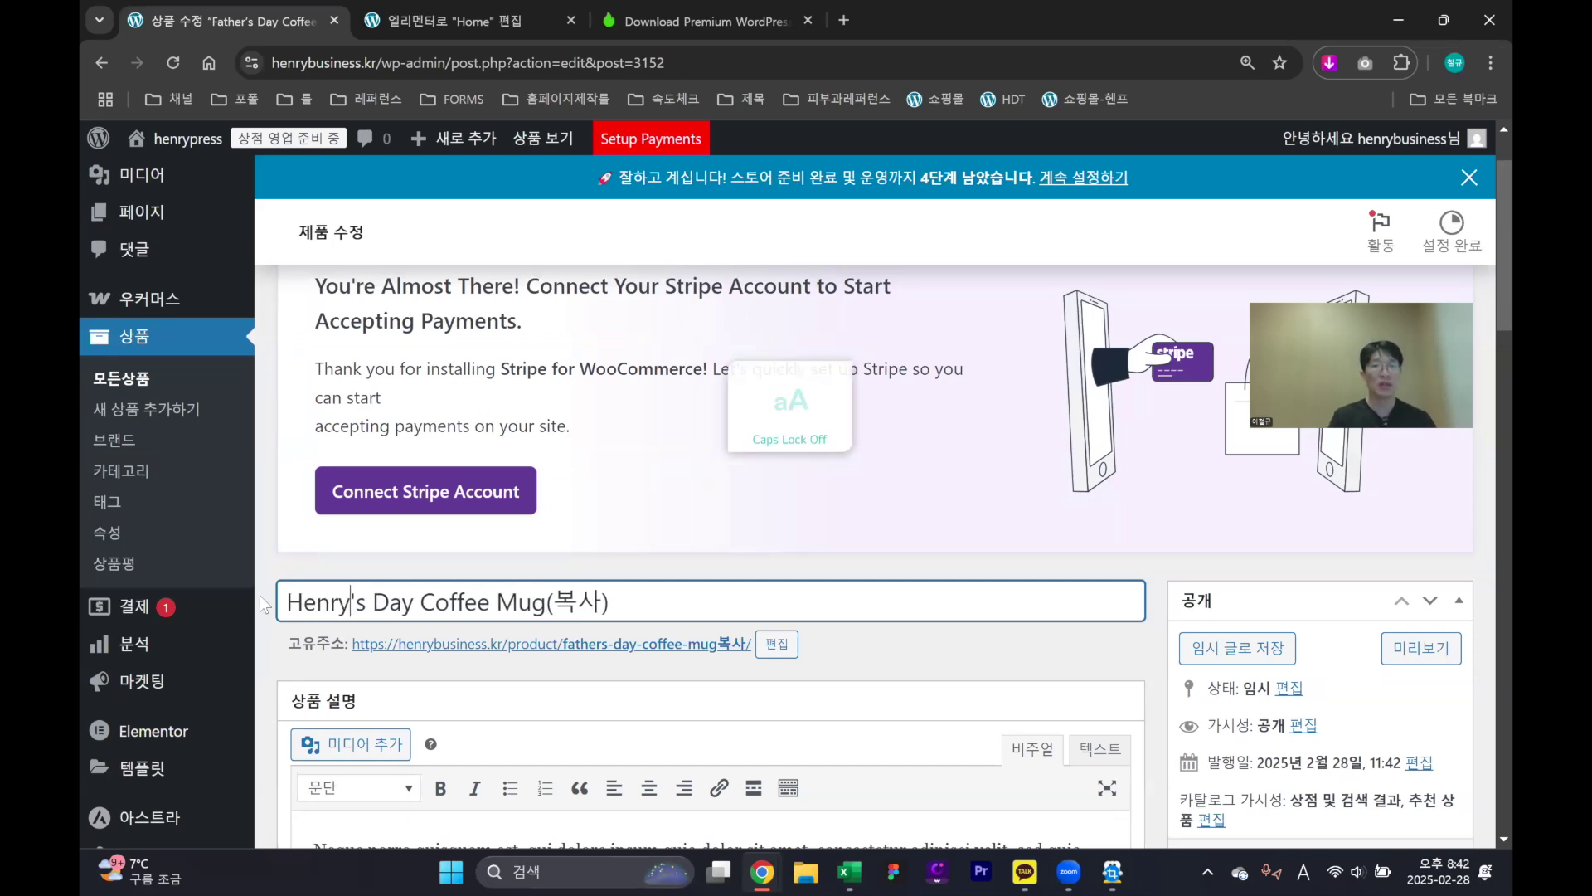
key("Delete")
key("Delete")
key("Delete")
key("BackSpace")
key("Right")
key("Right")
key("Right")
key("Right")
key("Right")
key("Right")
key("Right")
key("Right")
key("Right")
key("Right")
key("Right")
key("Right")
key("Right")
key("Right")
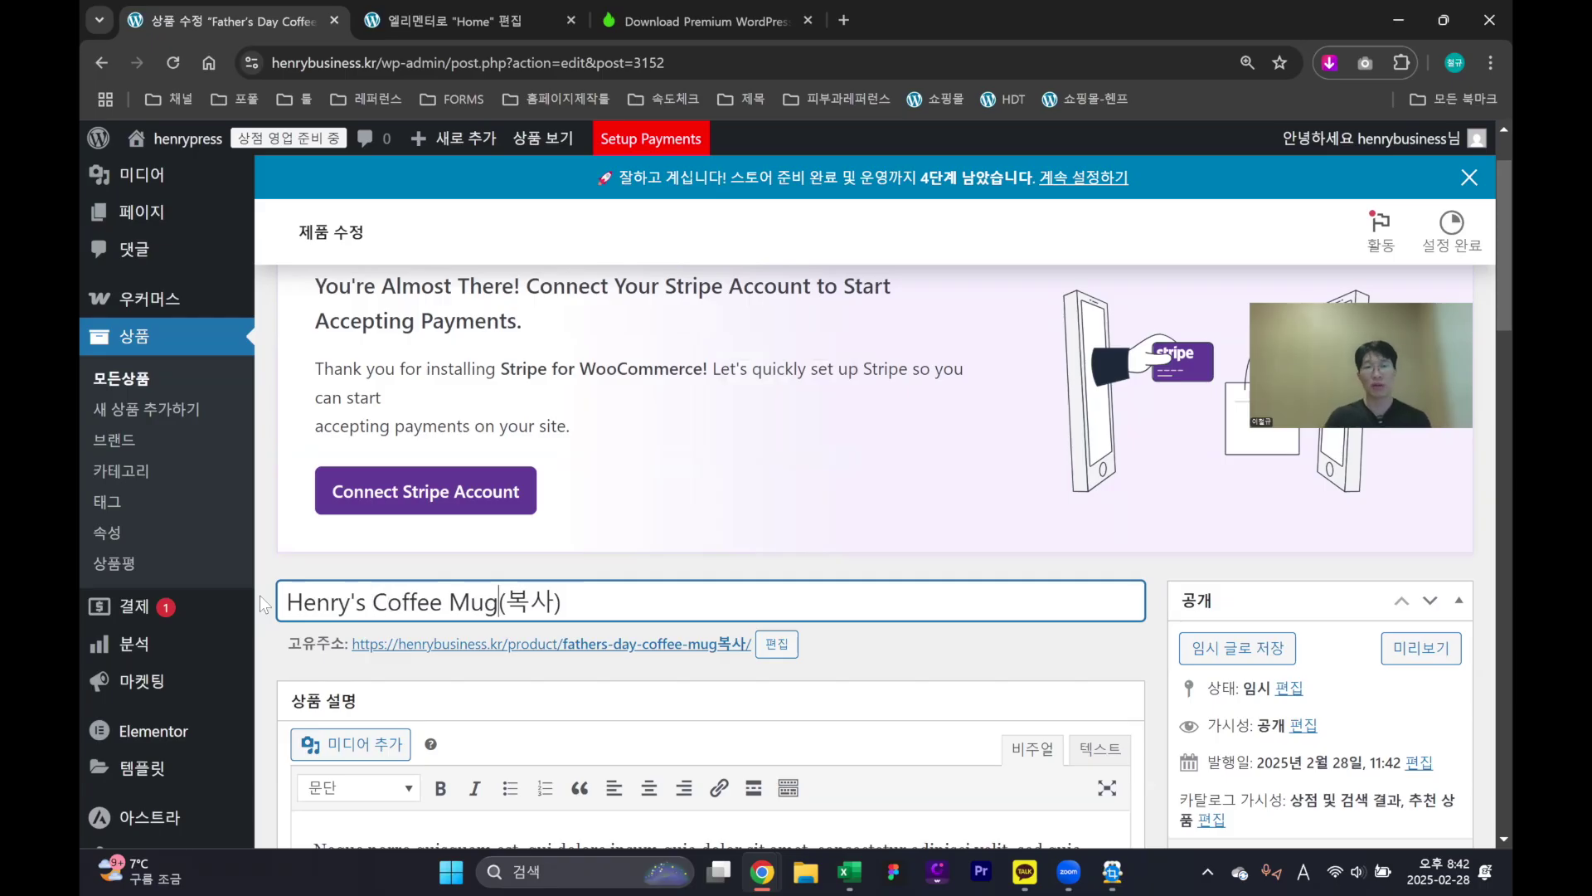
key("BackSpace")
key("BackSpace")
key("BackSpace")
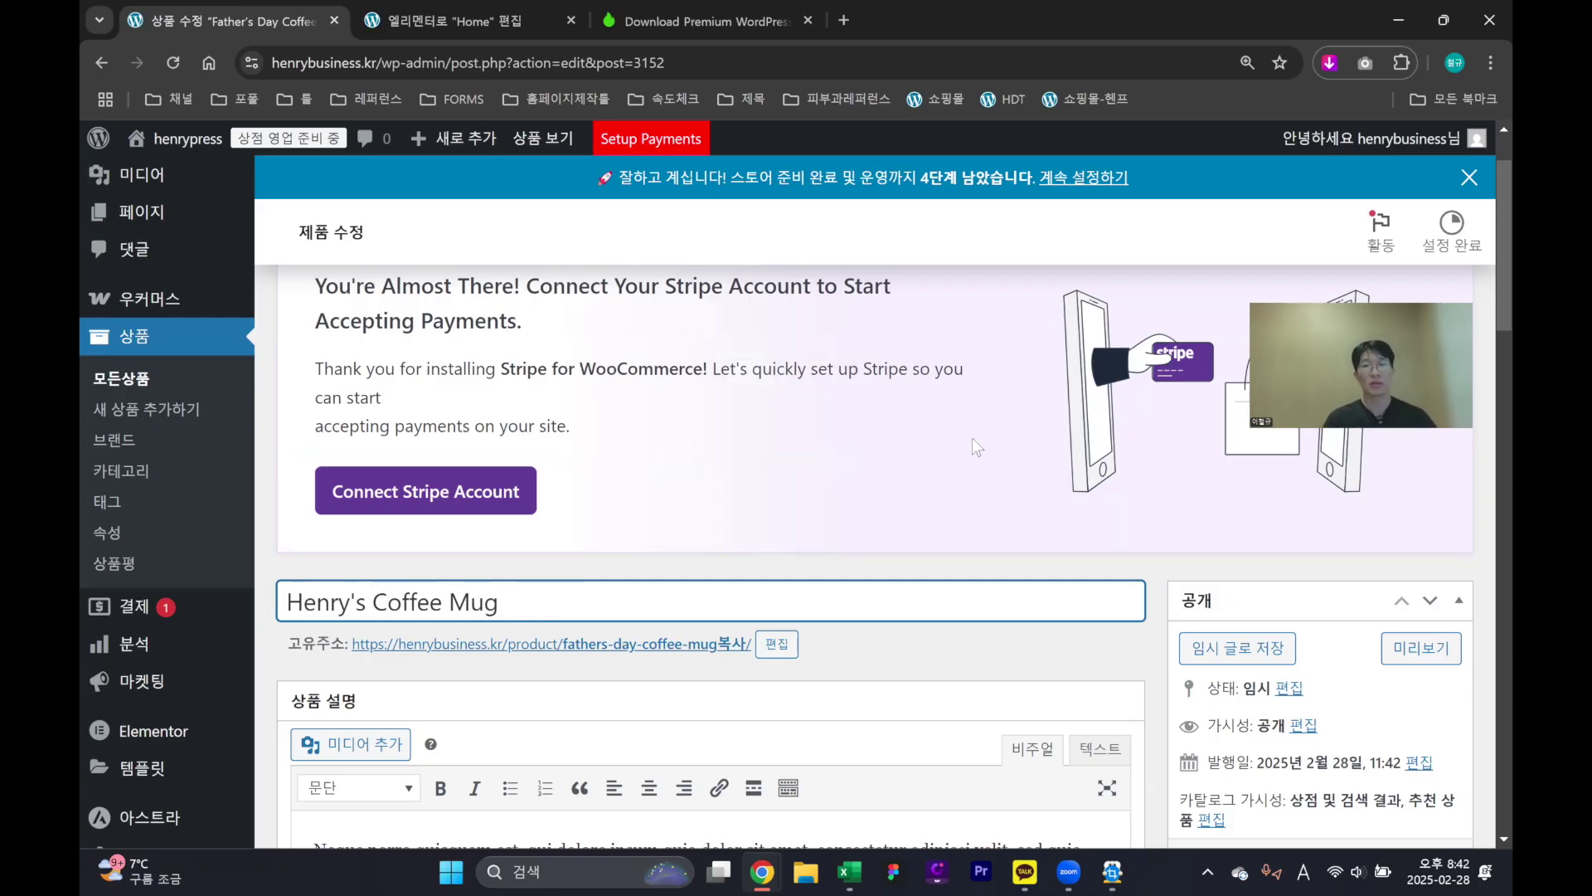
scroll(1216, 639, "down", 2)
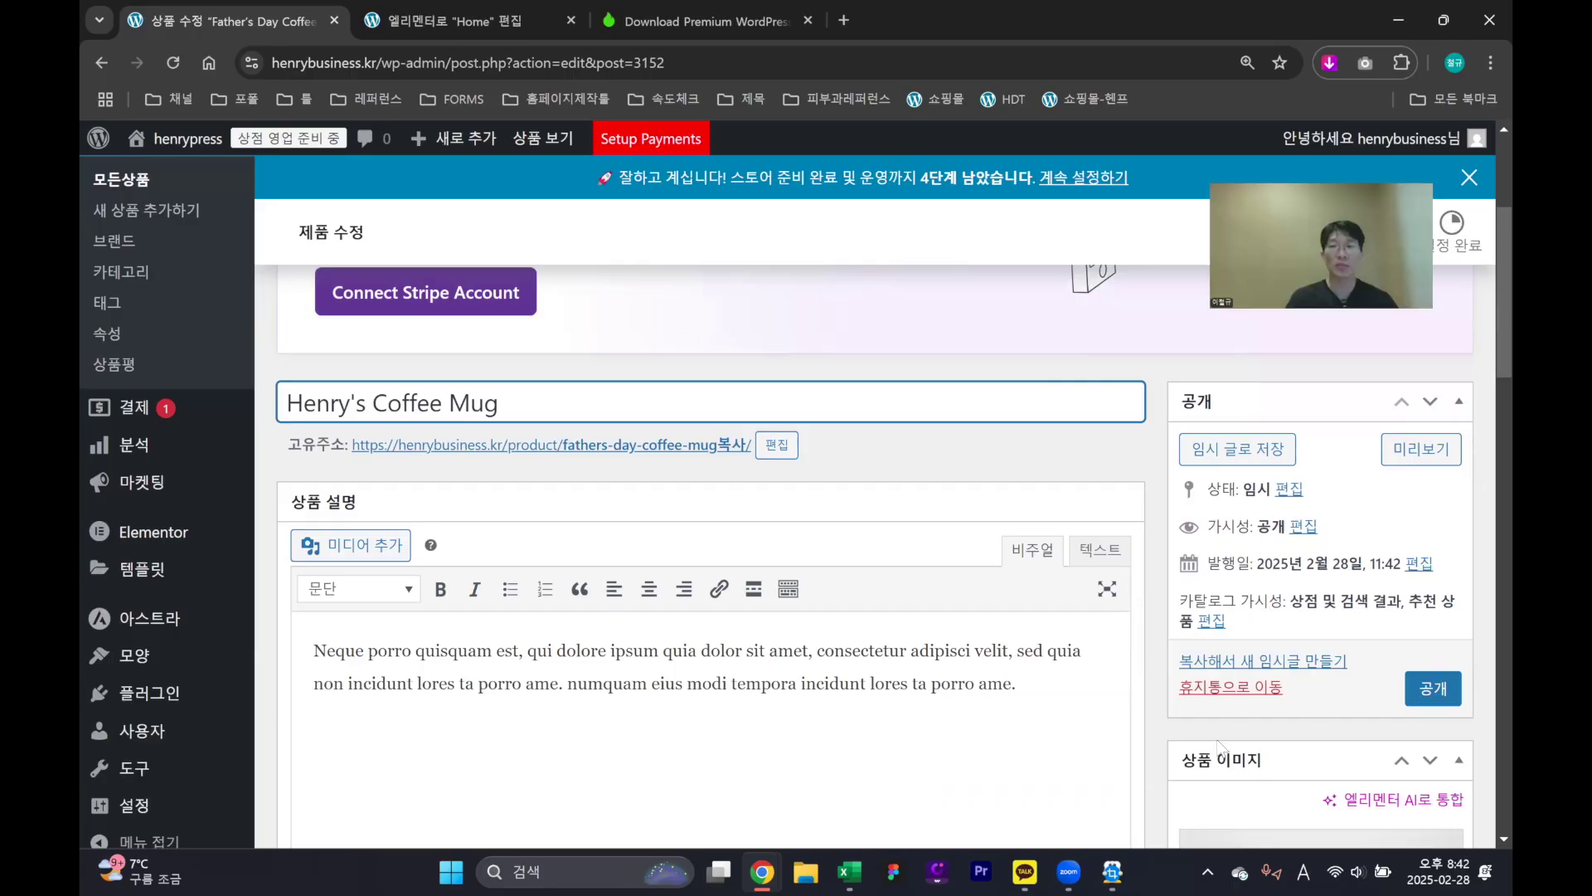
left_click(1435, 692)
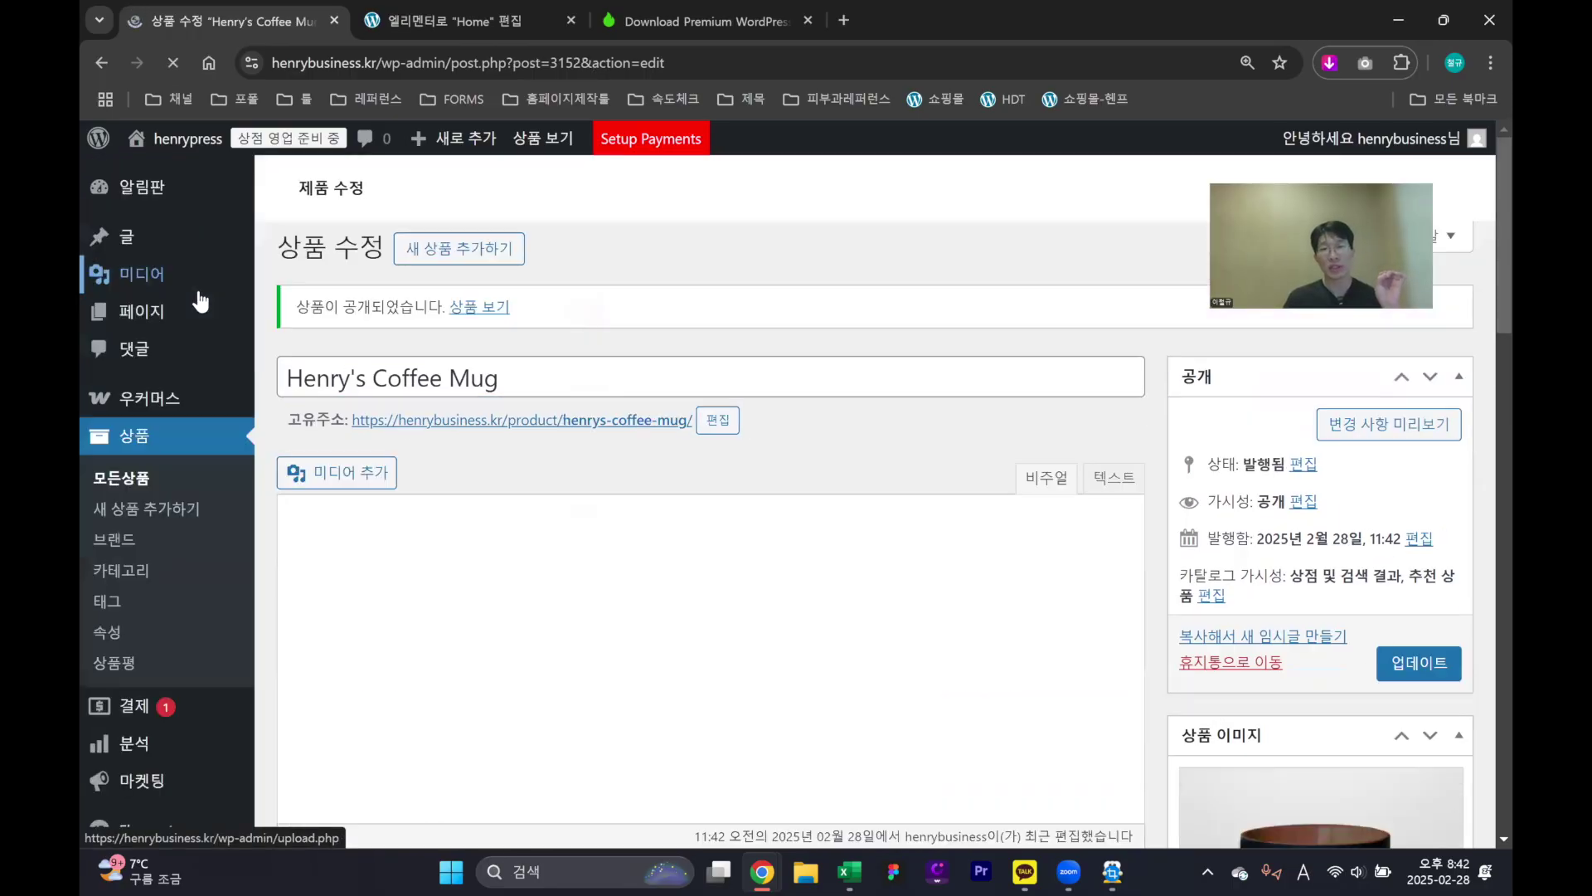
Set the product image to mug-red.jpg, the black mug with the red interior, and update the product
scroll(782, 536, "down", 2)
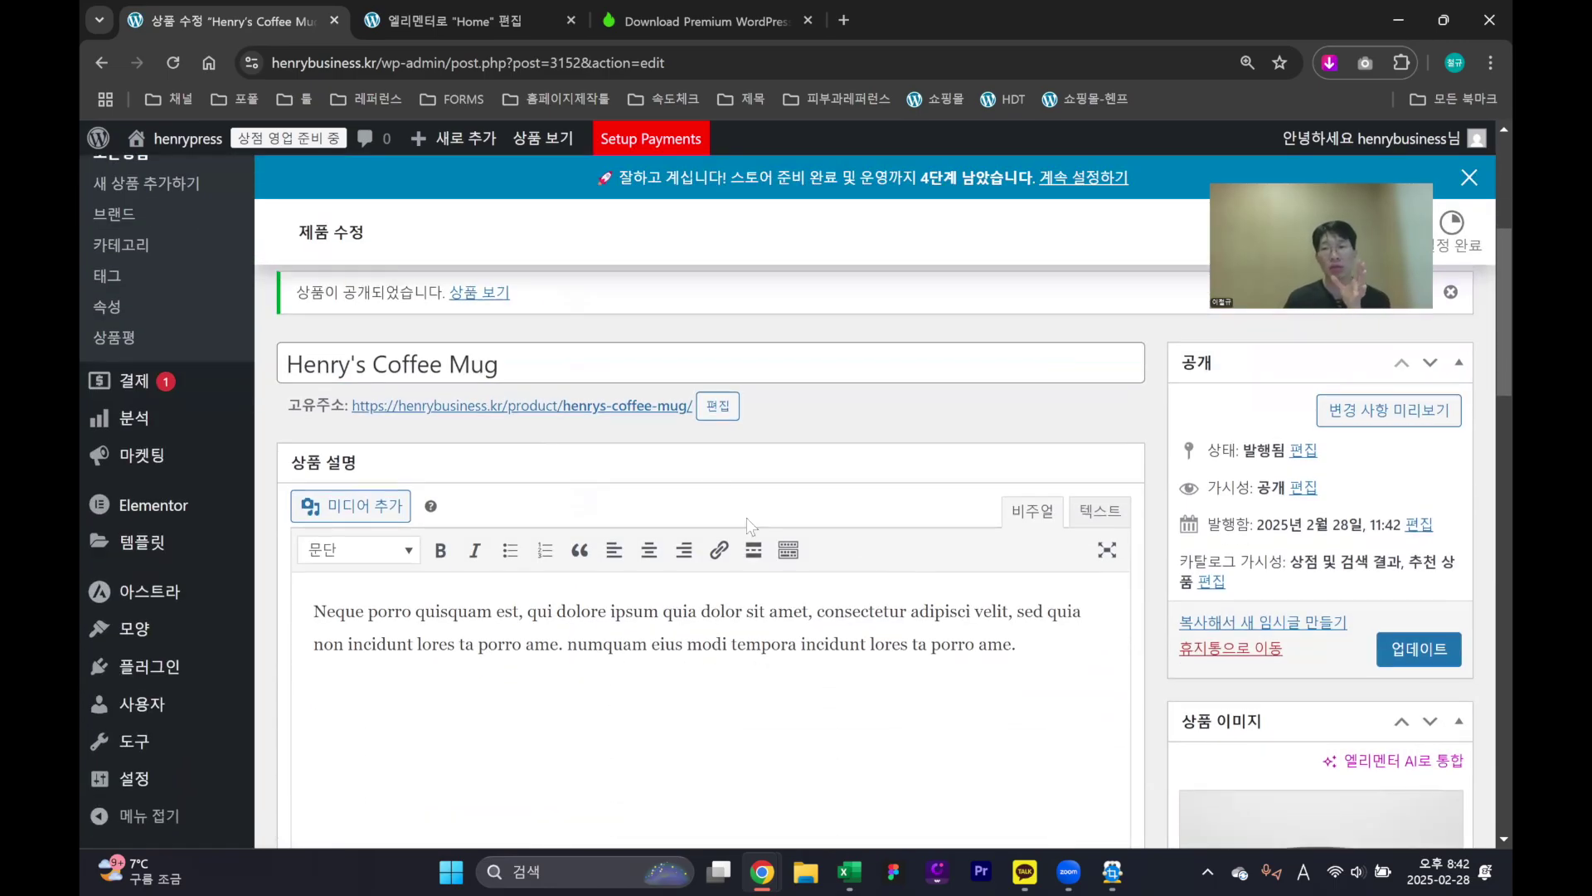
scroll(1325, 697, "down", 2)
scroll(1326, 699, "down", 2)
left_click(1325, 549)
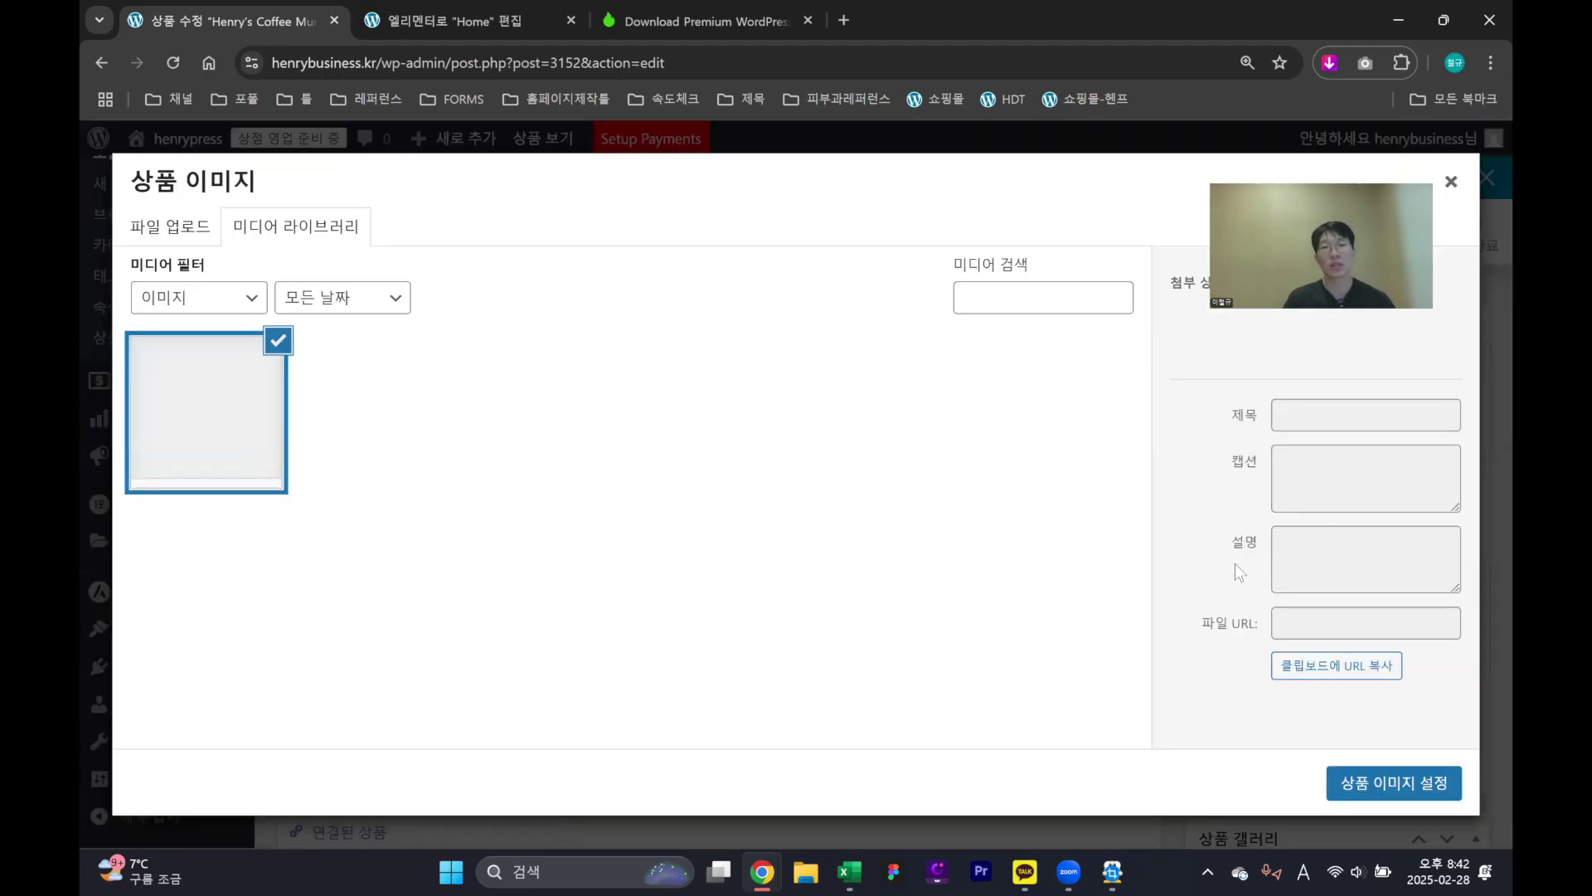
scroll(247, 446, "down", 5)
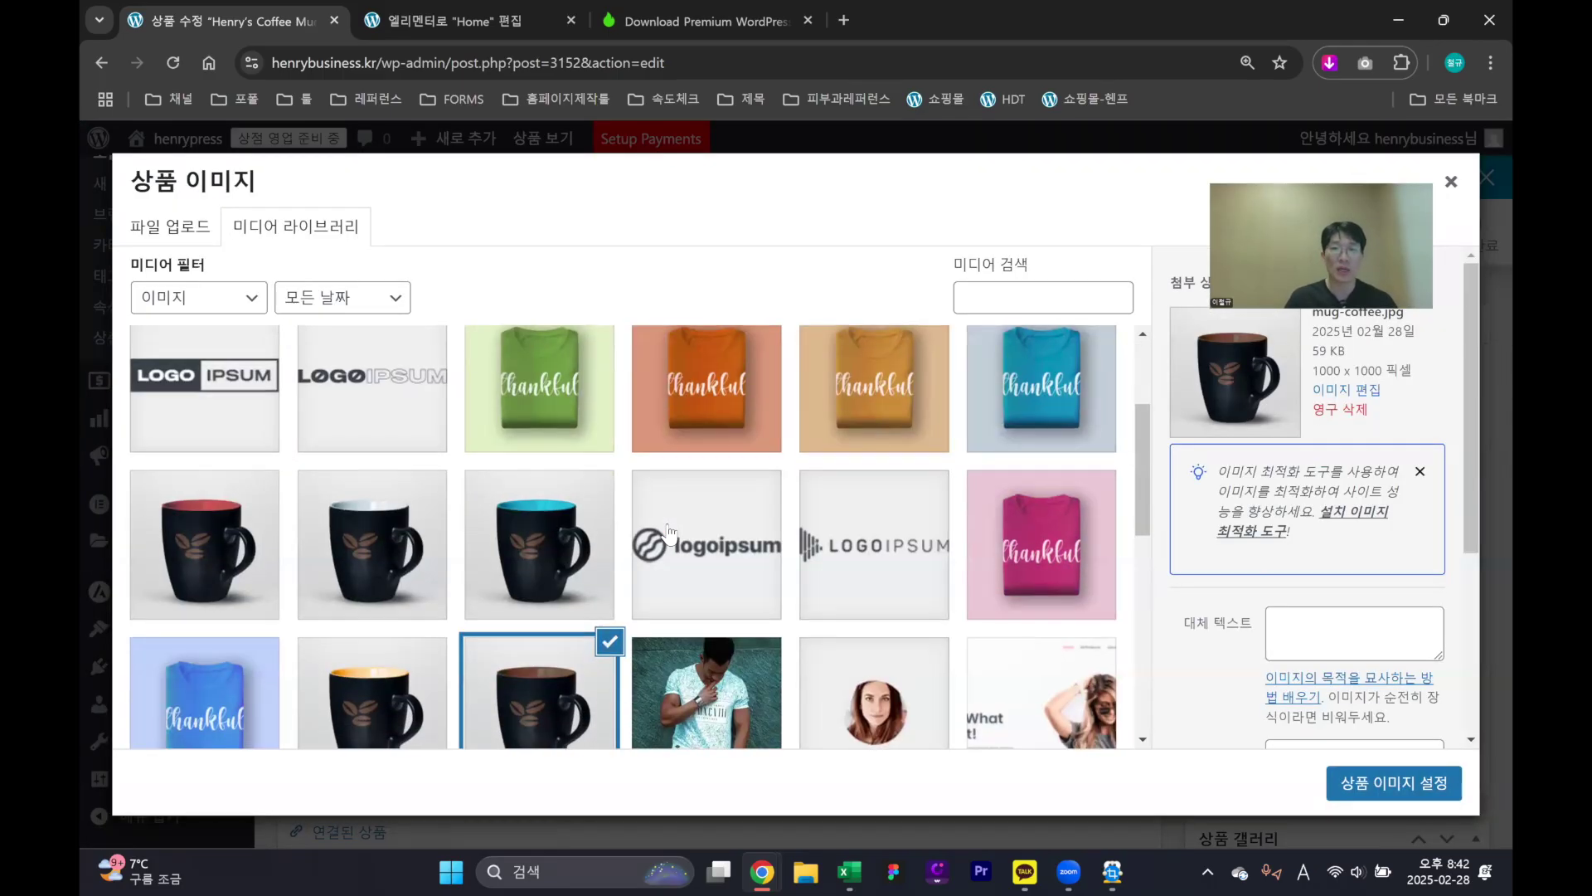
left_click(225, 444)
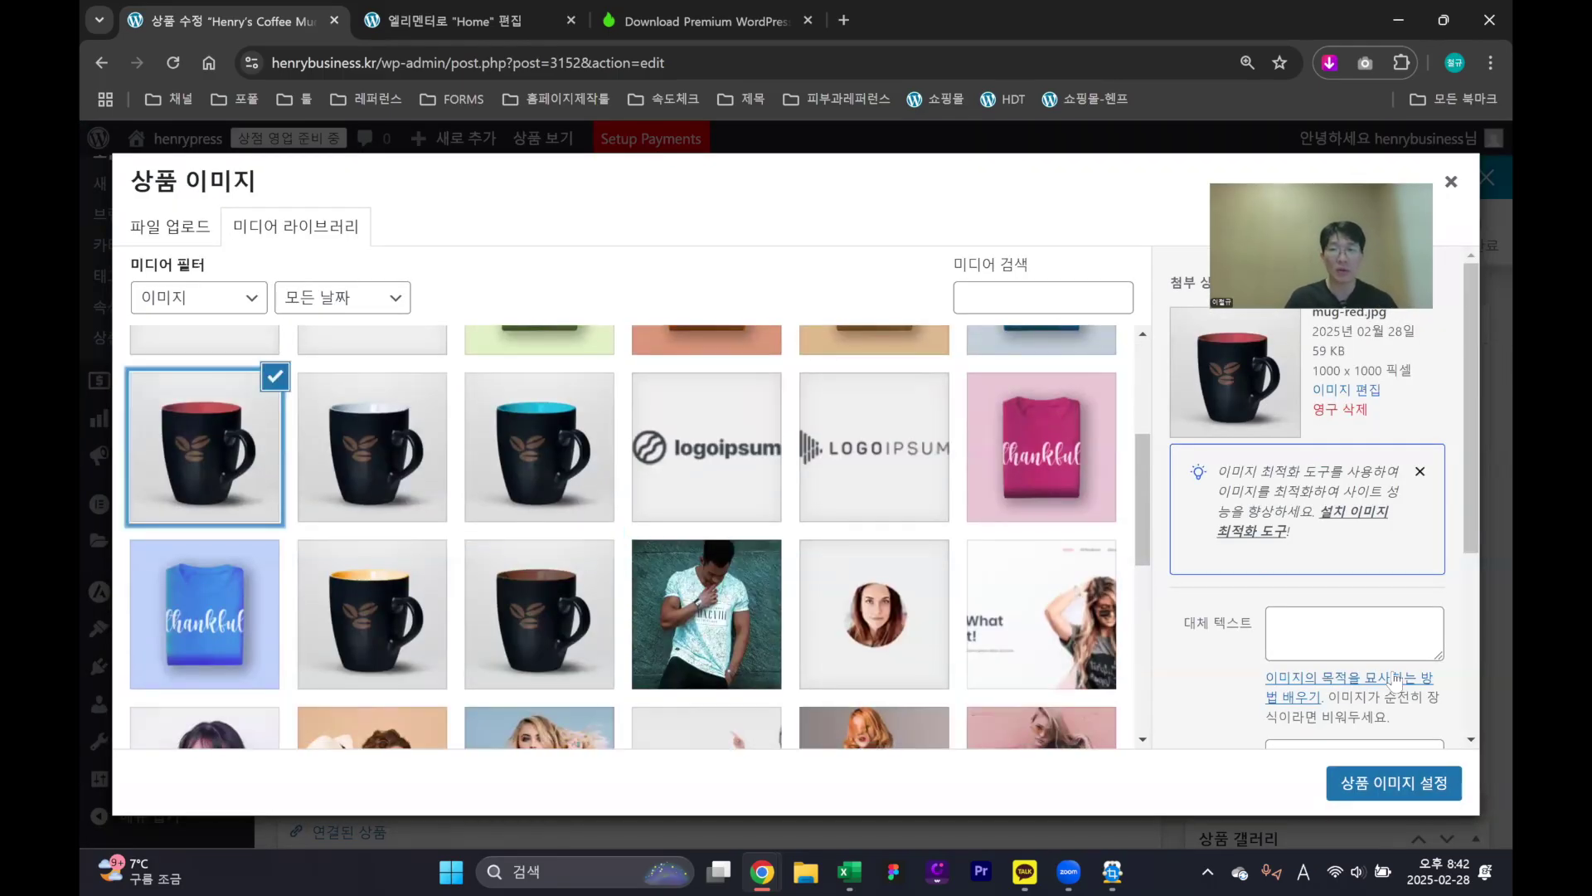
left_click(1393, 783)
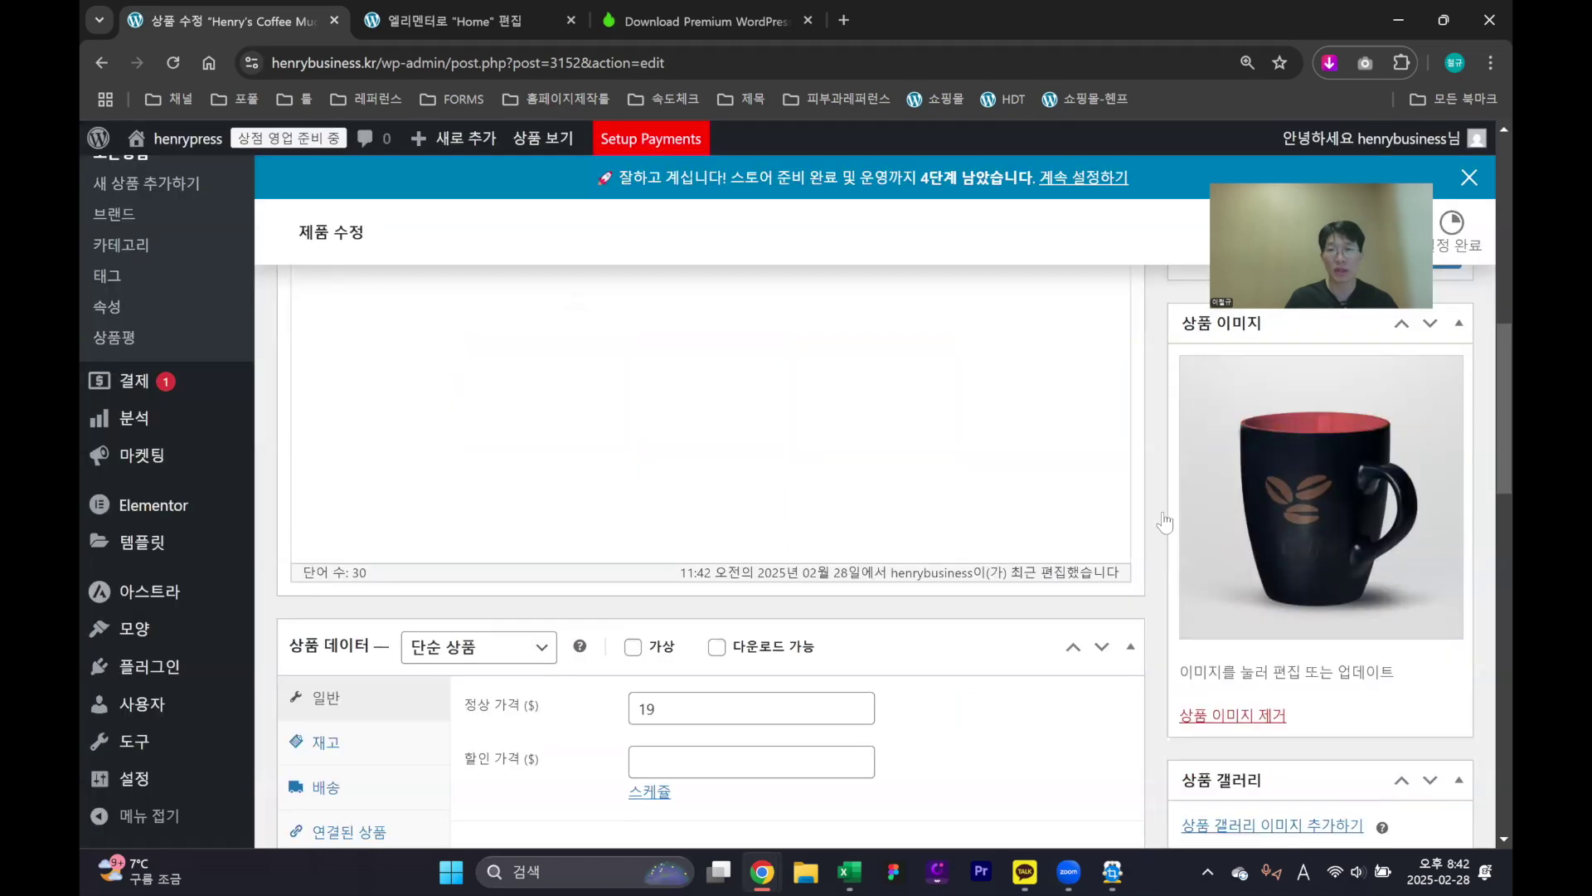
scroll(1289, 472, "up", 4)
left_click(1419, 549)
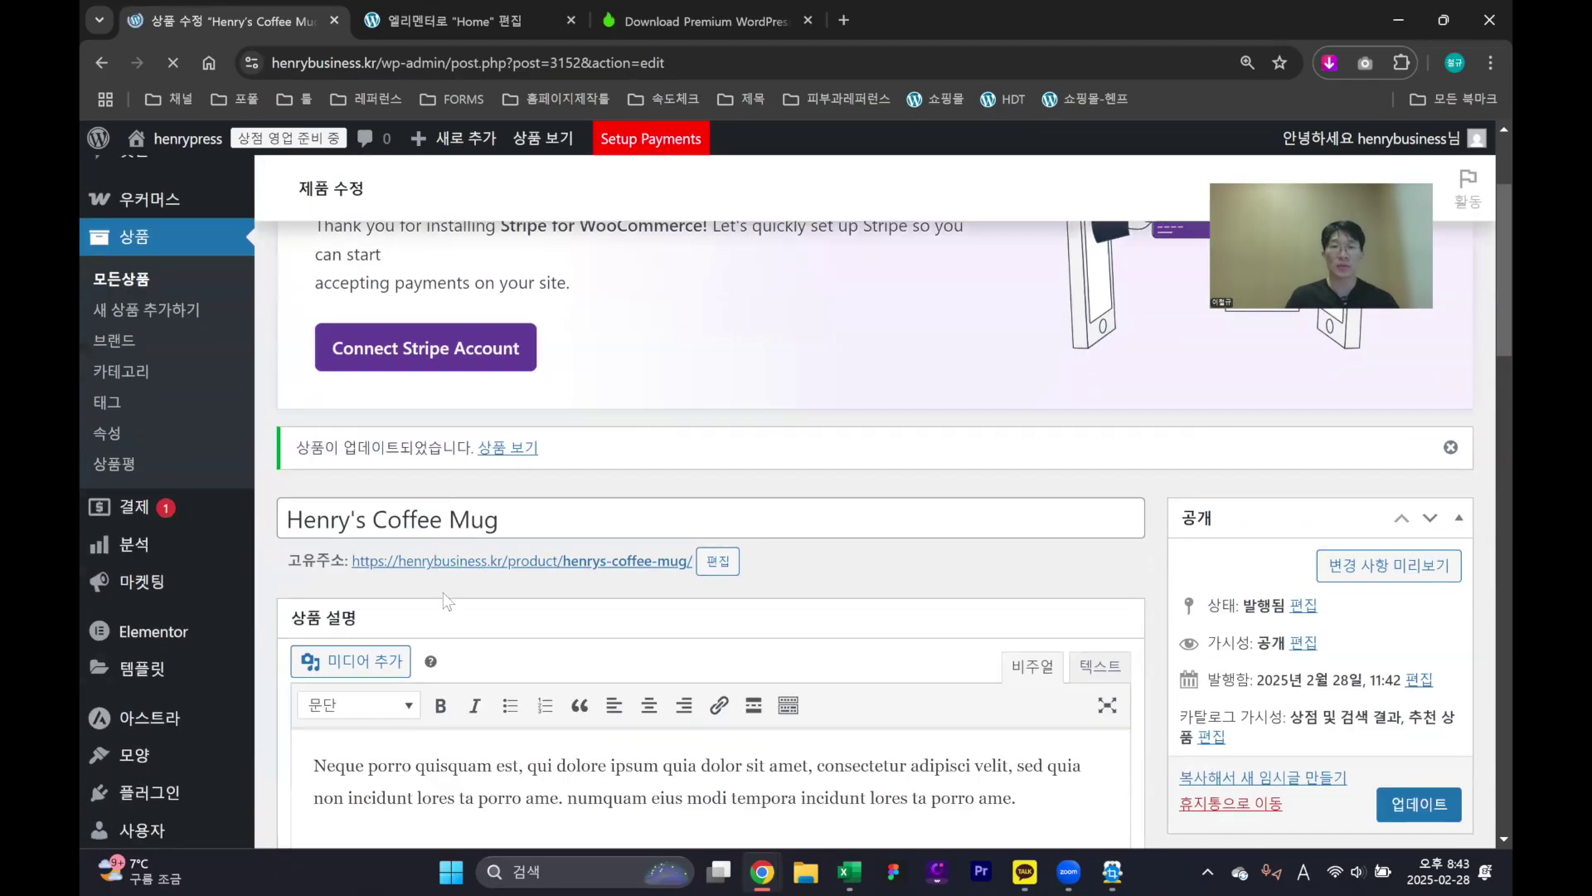
Review the product's description text and the sections below it on the edit page
scroll(443, 592, "down", 3)
left_click_drag(1042, 544, 323, 465)
left_click(845, 629)
scroll(1062, 567, "down", 6)
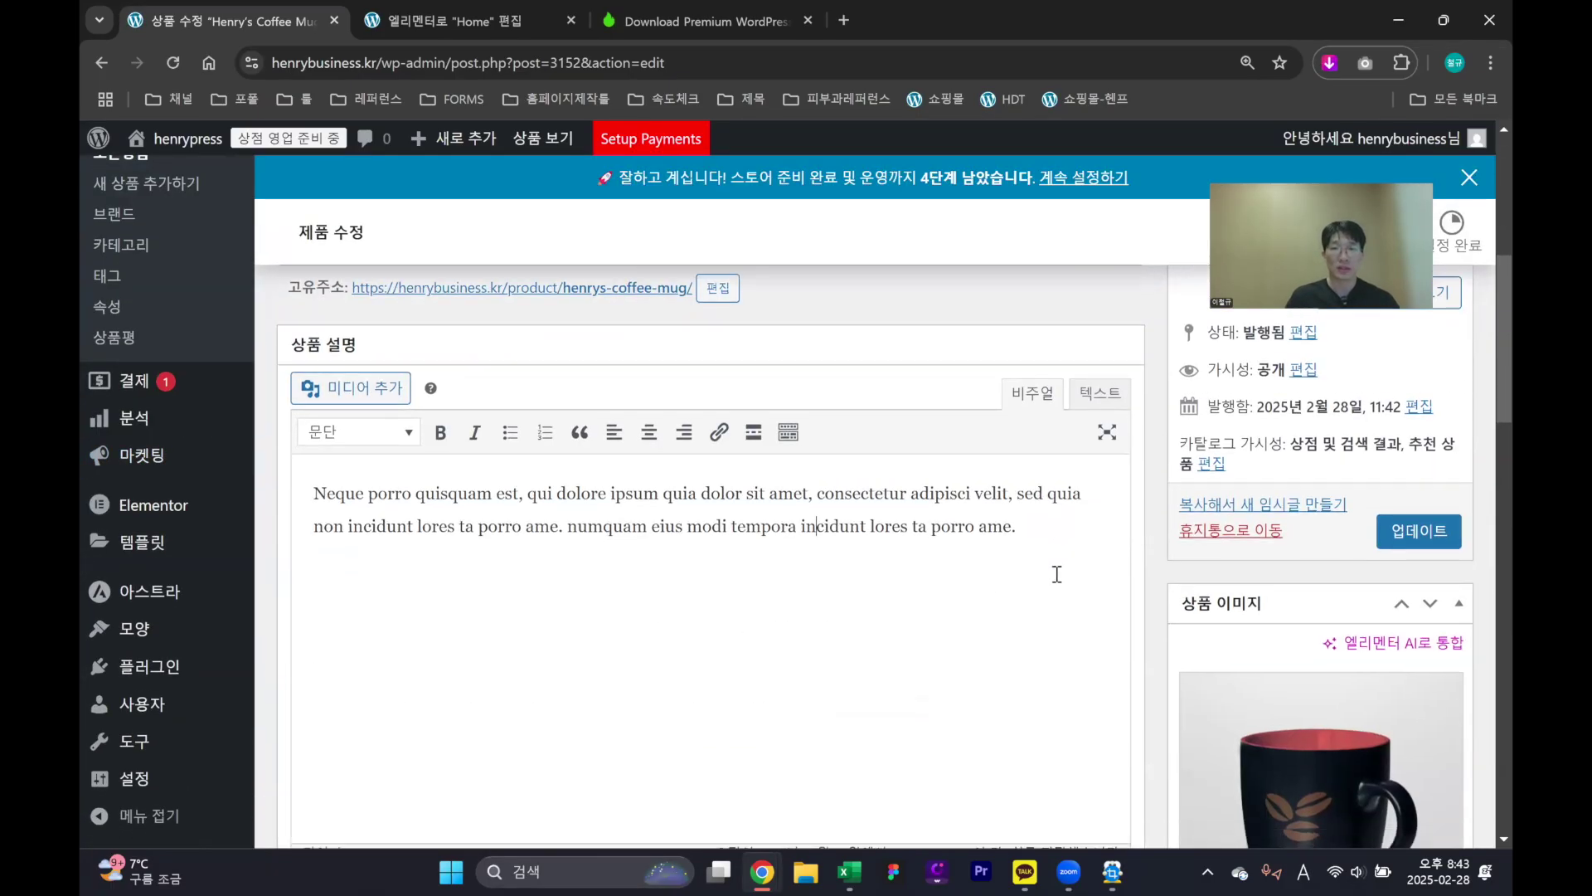
scroll(913, 552, "down", 4)
scroll(785, 533, "up", 10)
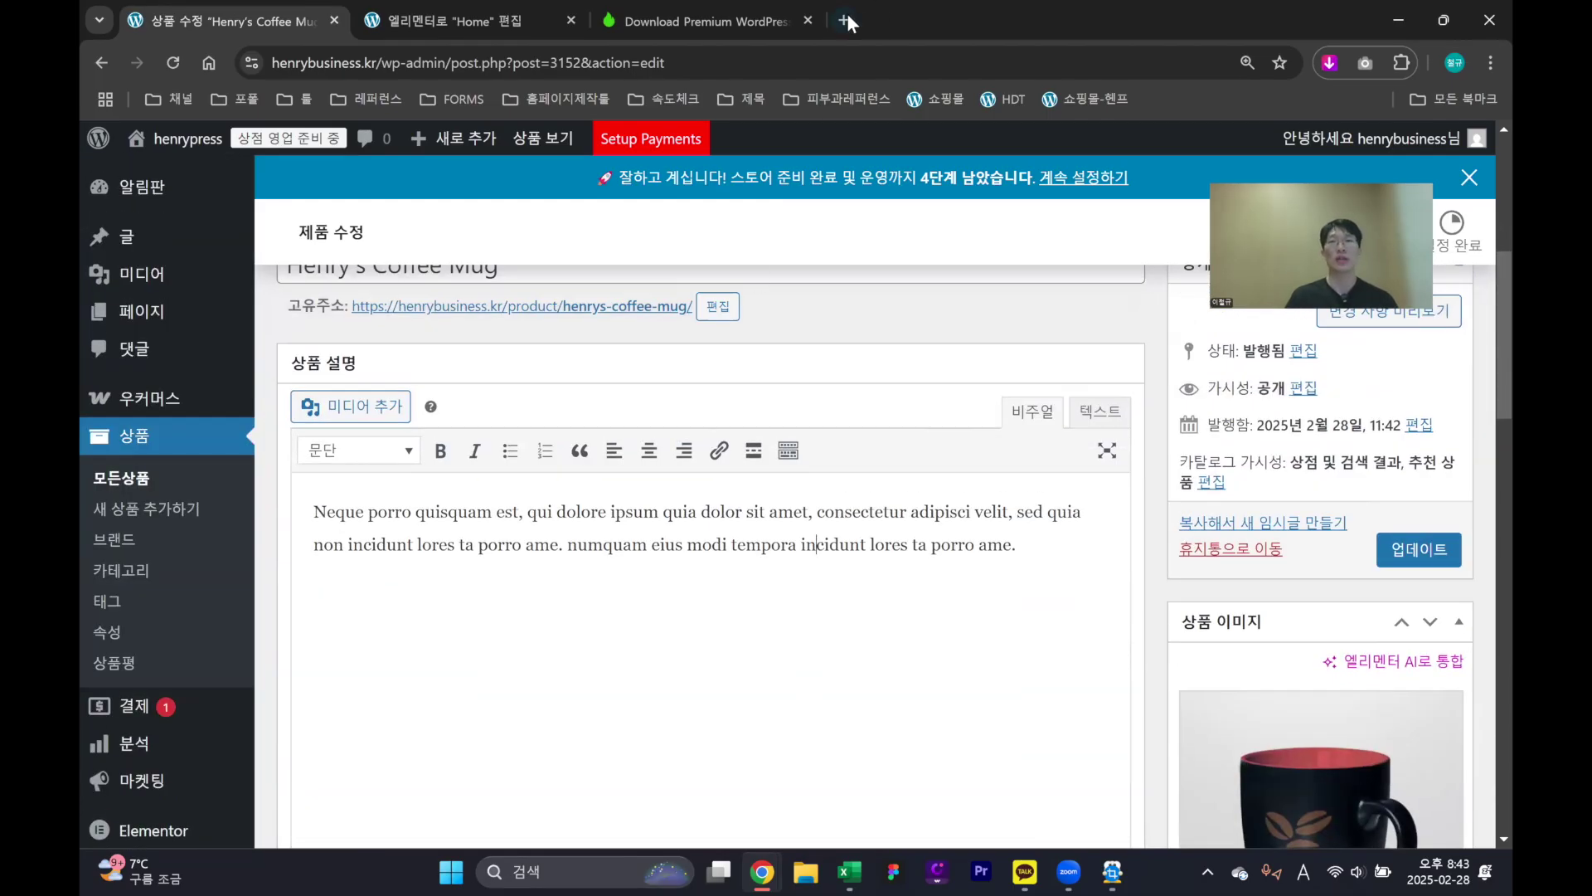
Switch to ChatGPT in a new browser tab and submit the prompt "헨리의 머그컵을 주제로 더미텍스트 4줄 만들어줘"
left_click(846, 20)
type("cha")
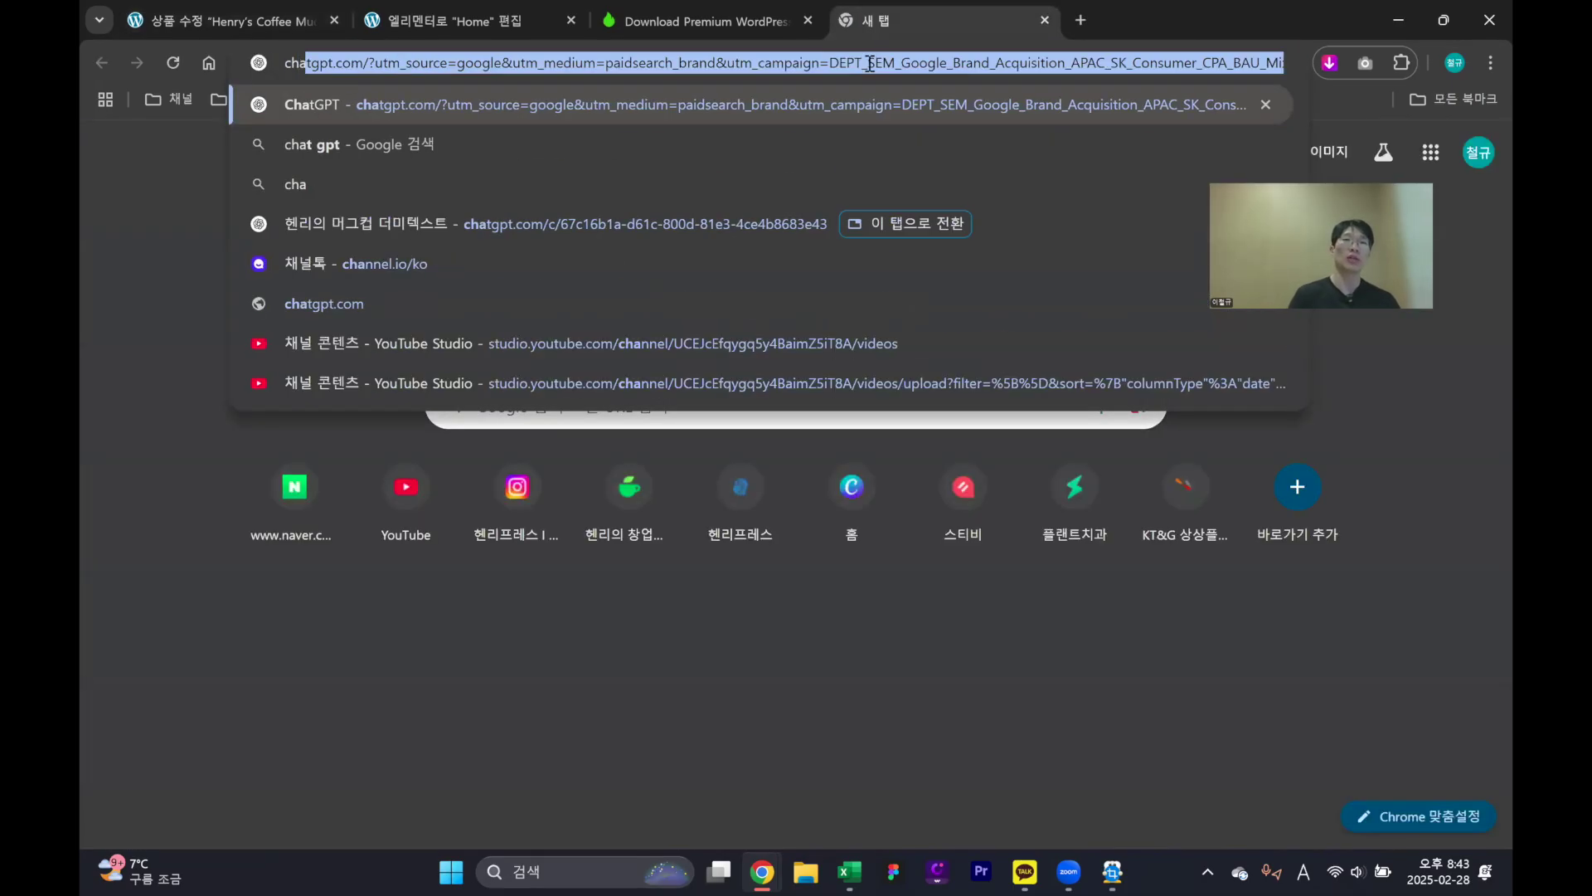
key("Return")
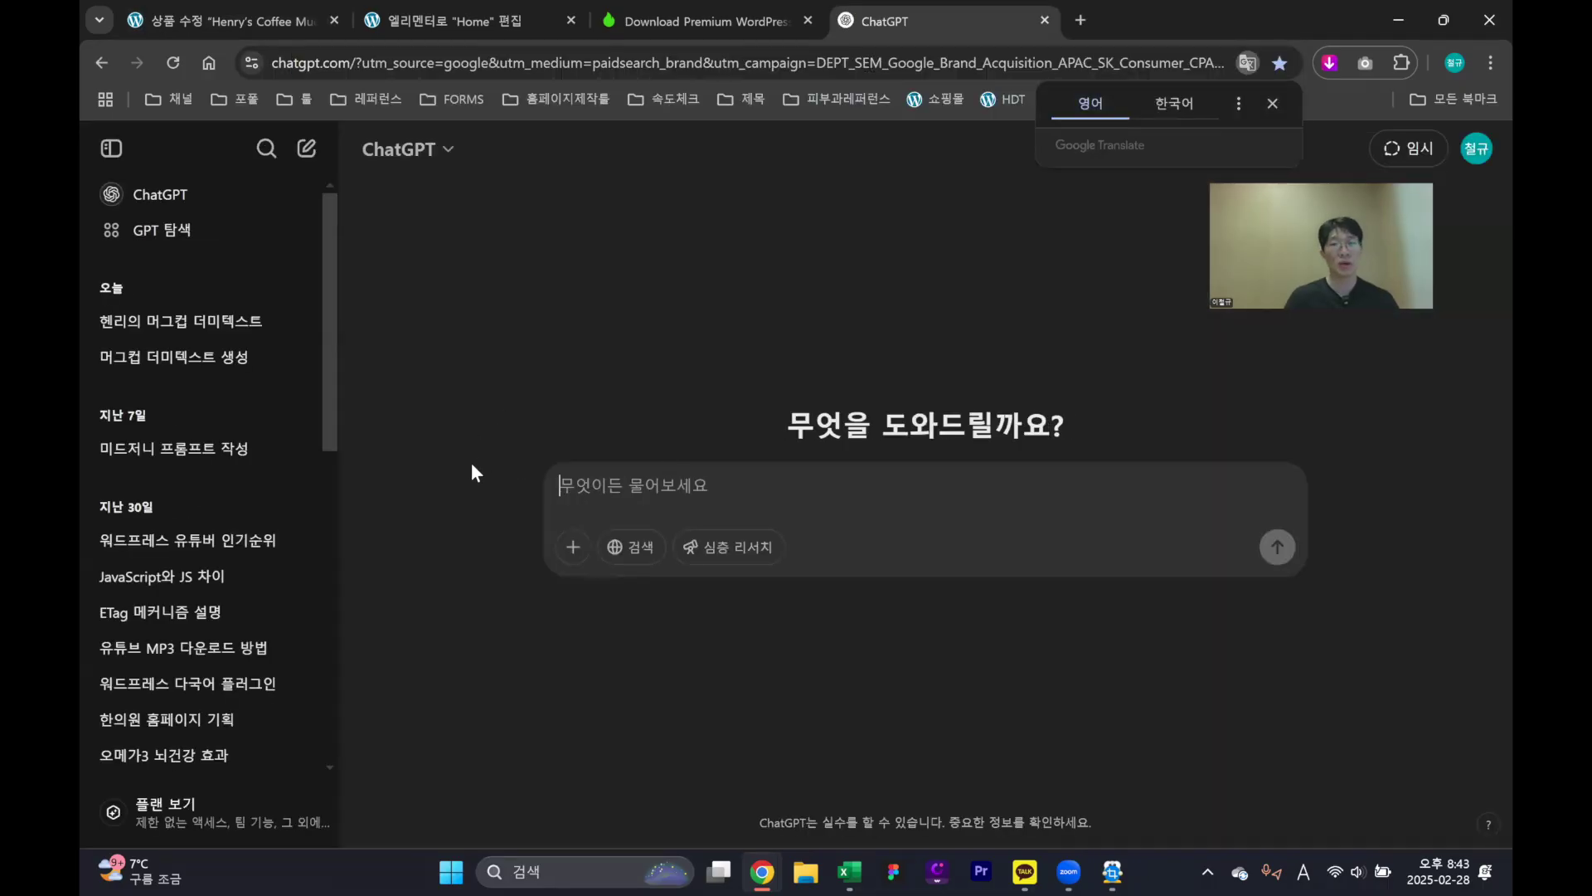
type("g")
key("BackSpace")
key("Hangul")
type("헤ㄴ리의 ")
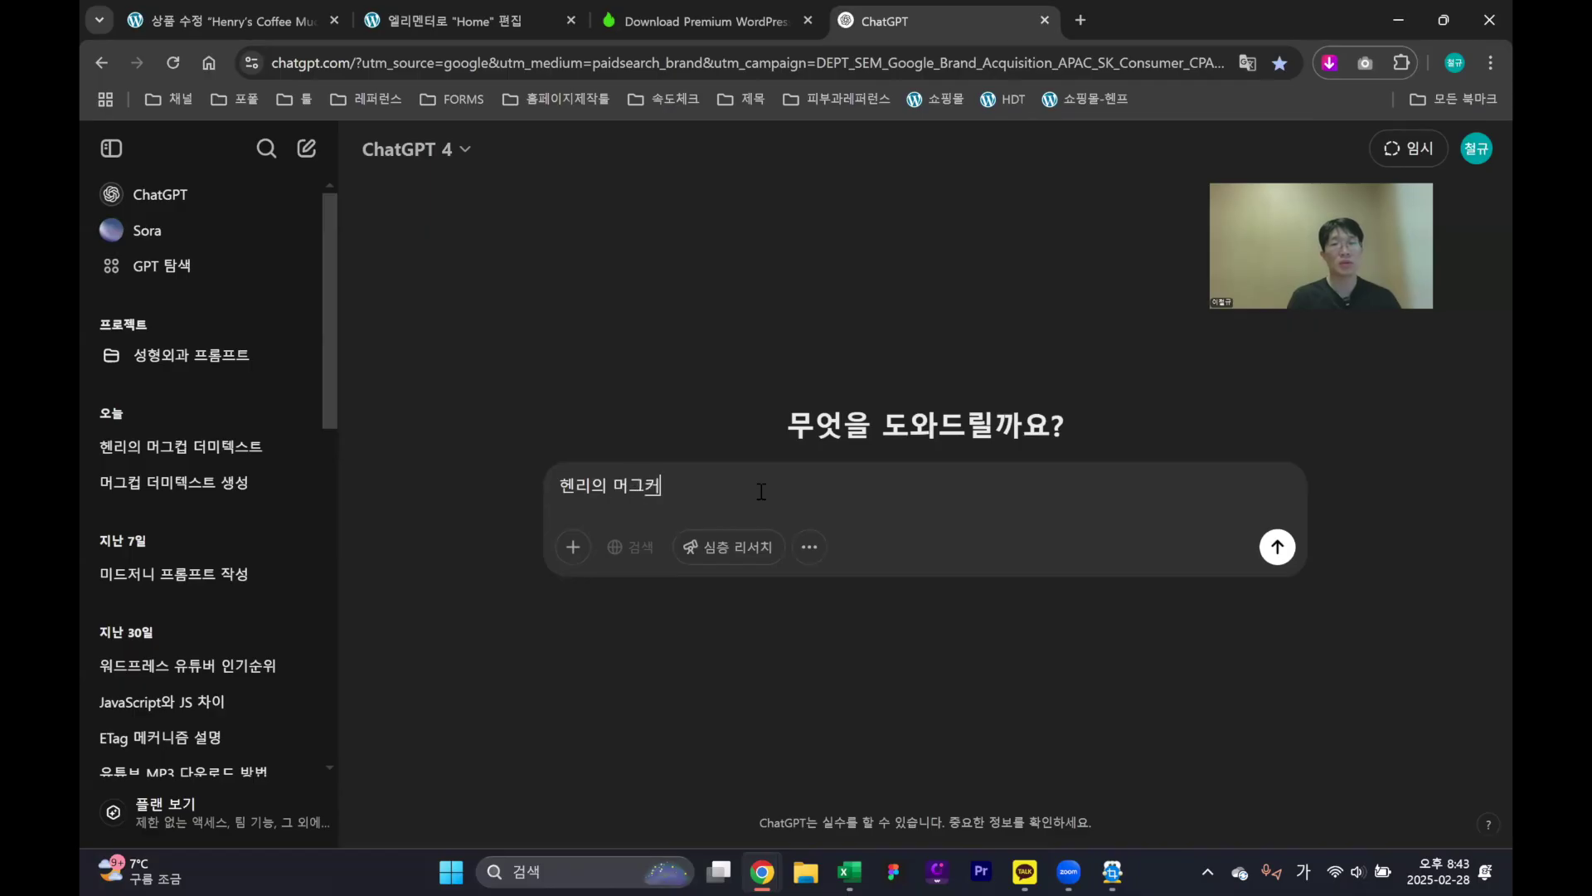
type("머그컵을 ㅈㅜ제로 데")
key("BackSpace")
type("ㅓ미테")
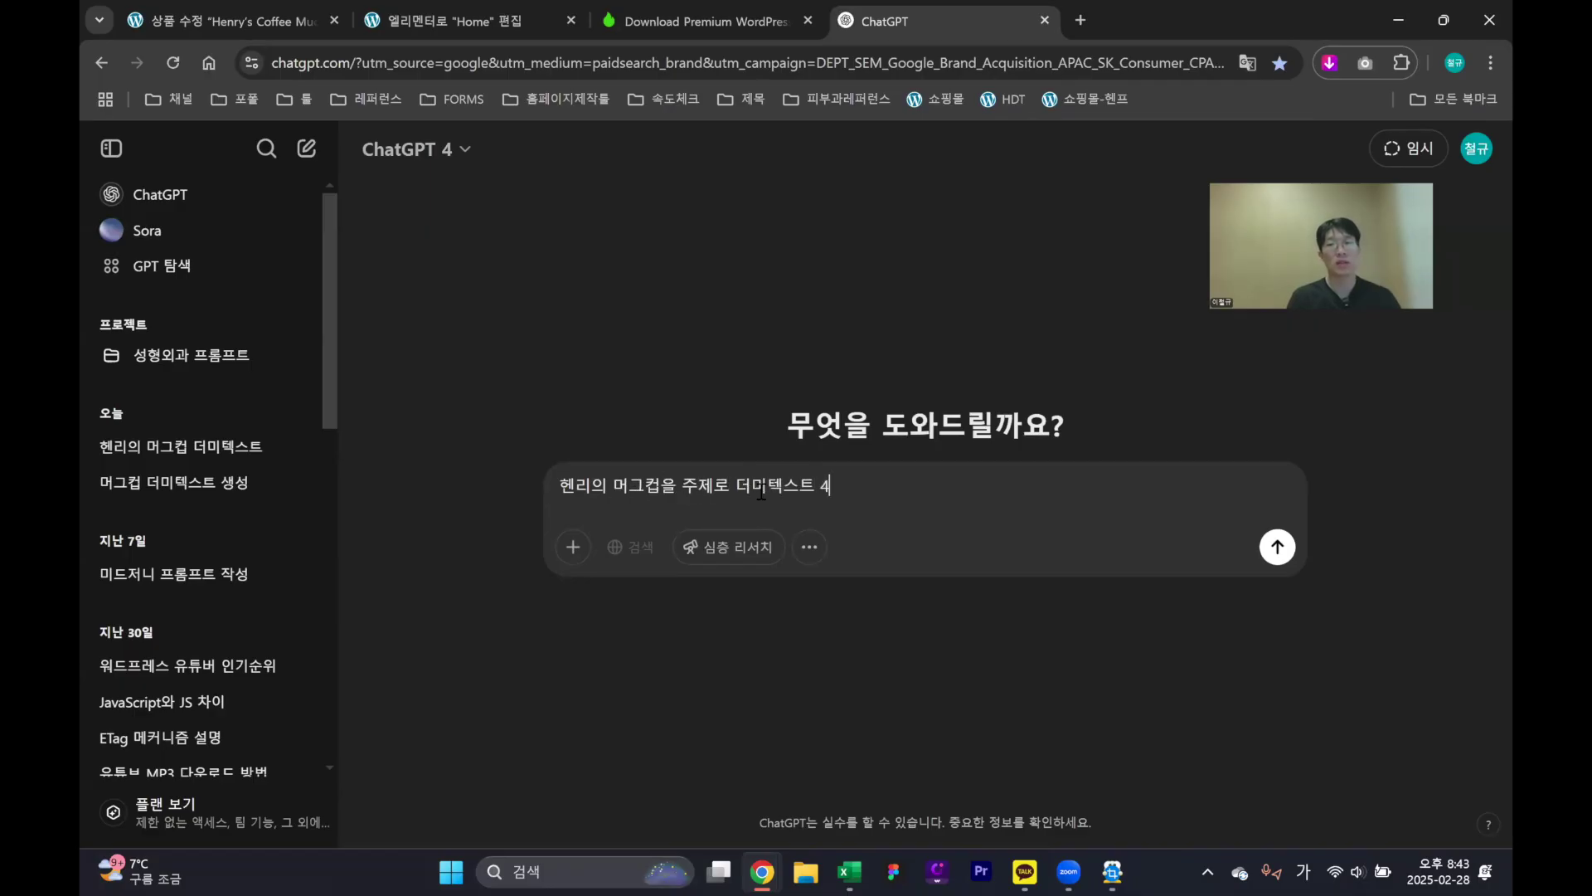
key("Return")
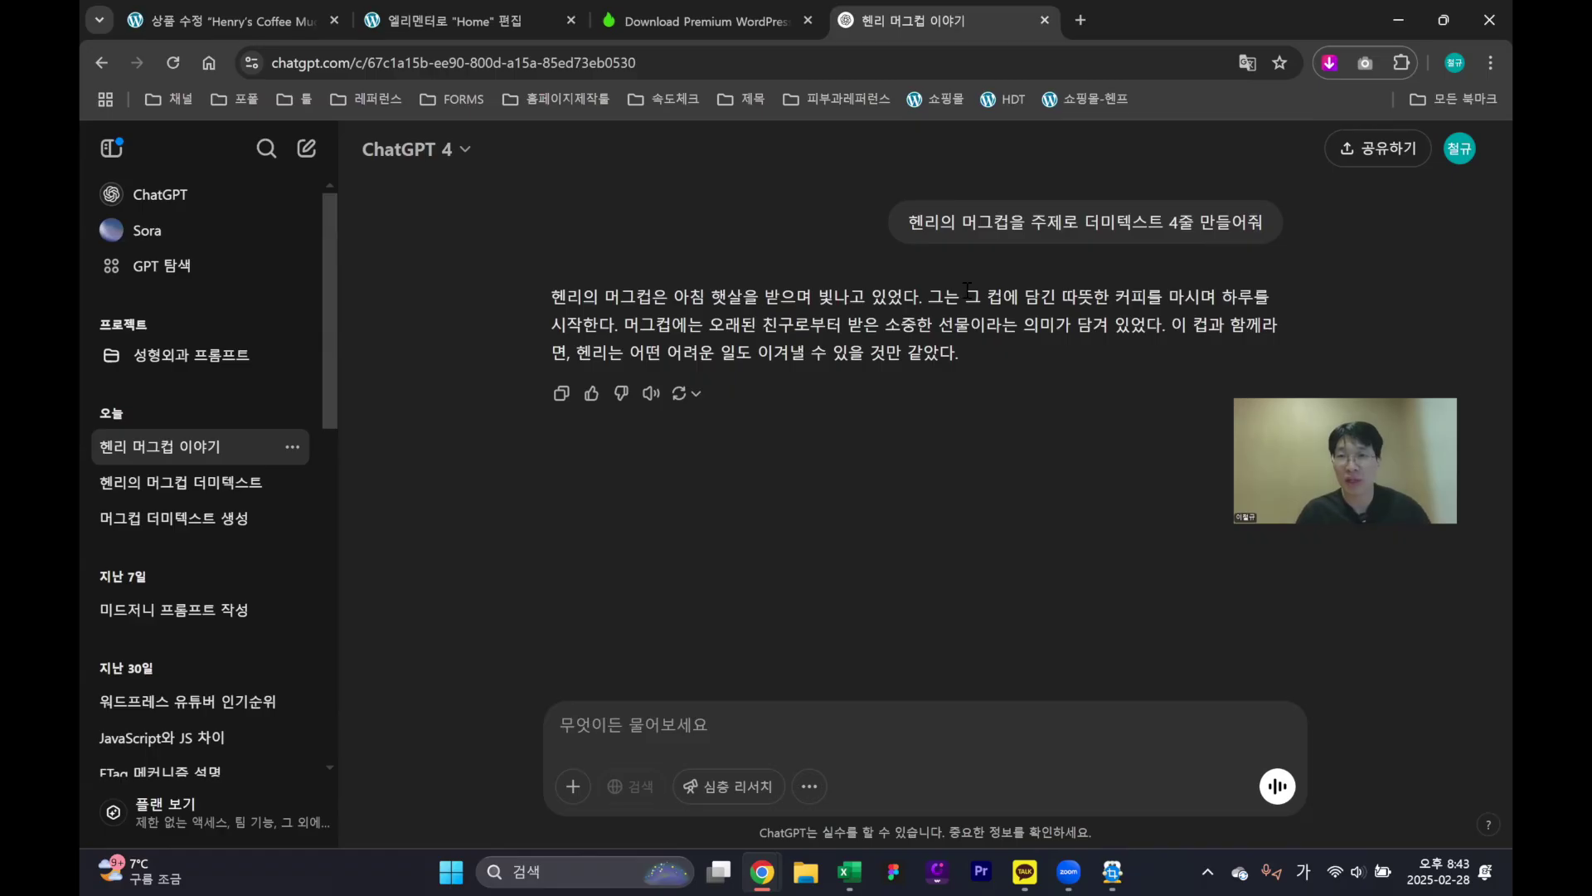
Read through the generated mug text and ask for more with the prompt "3줄 더 만들어줘"
left_click_drag(1079, 299, 1129, 299)
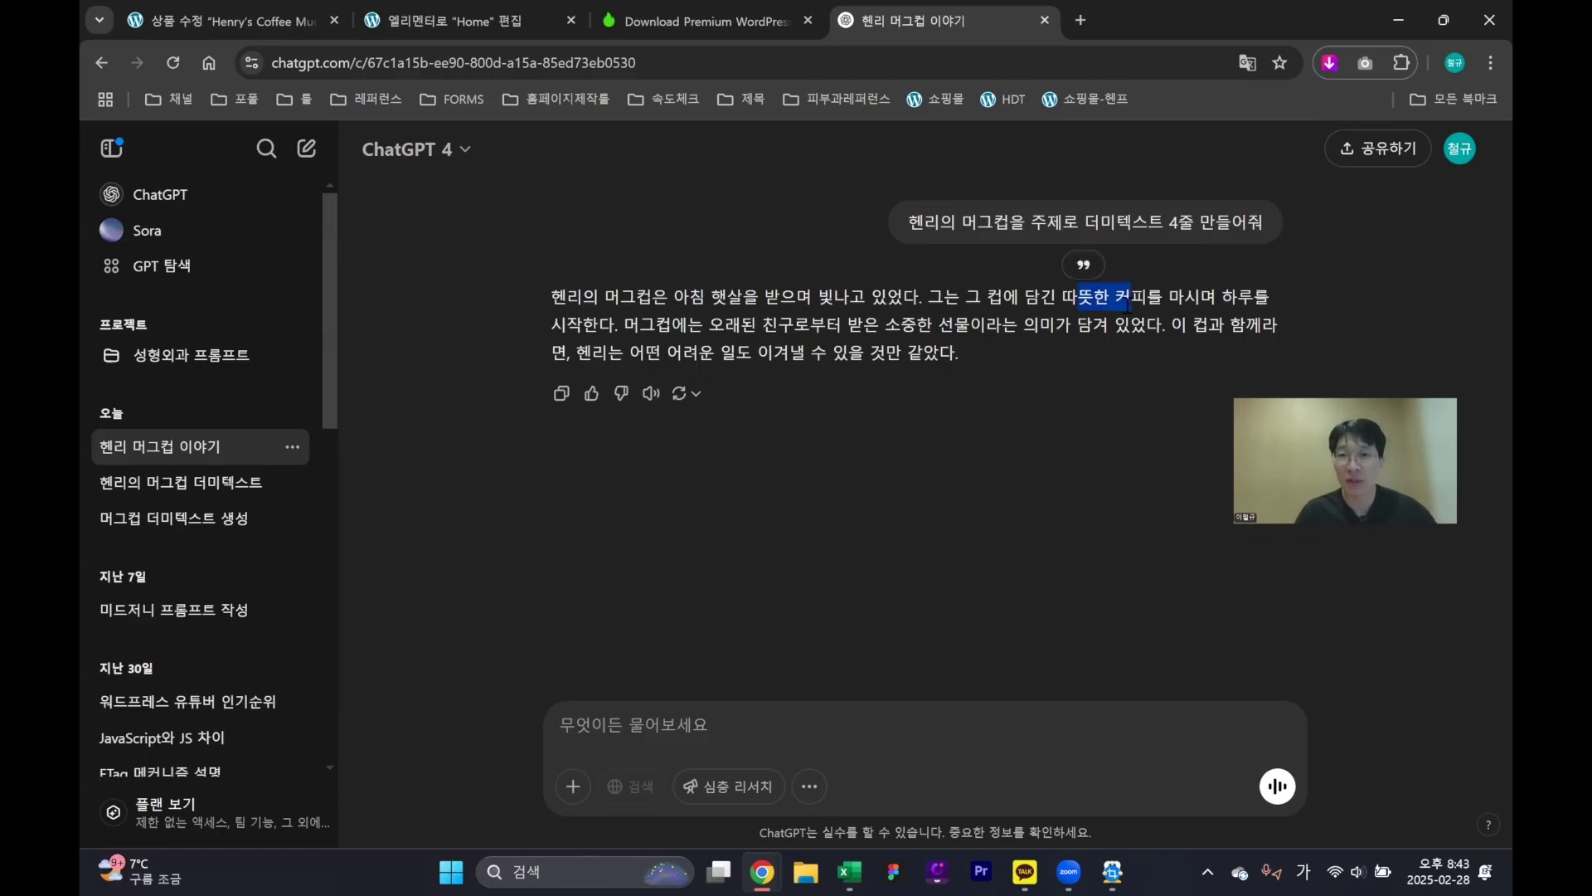
left_click_drag(704, 326, 927, 335)
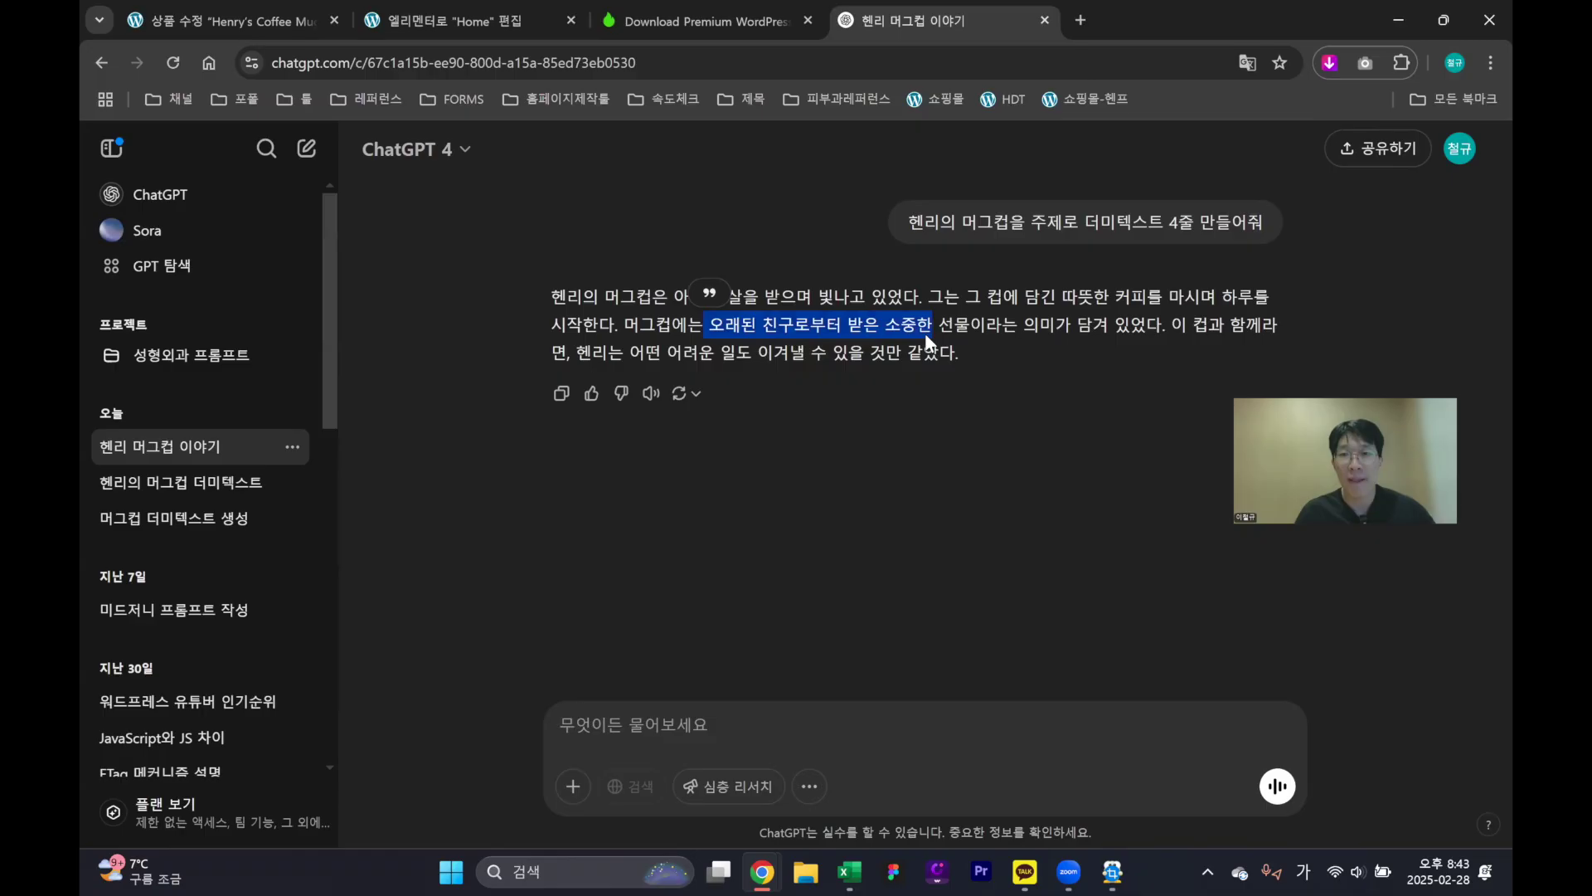
left_click(826, 364)
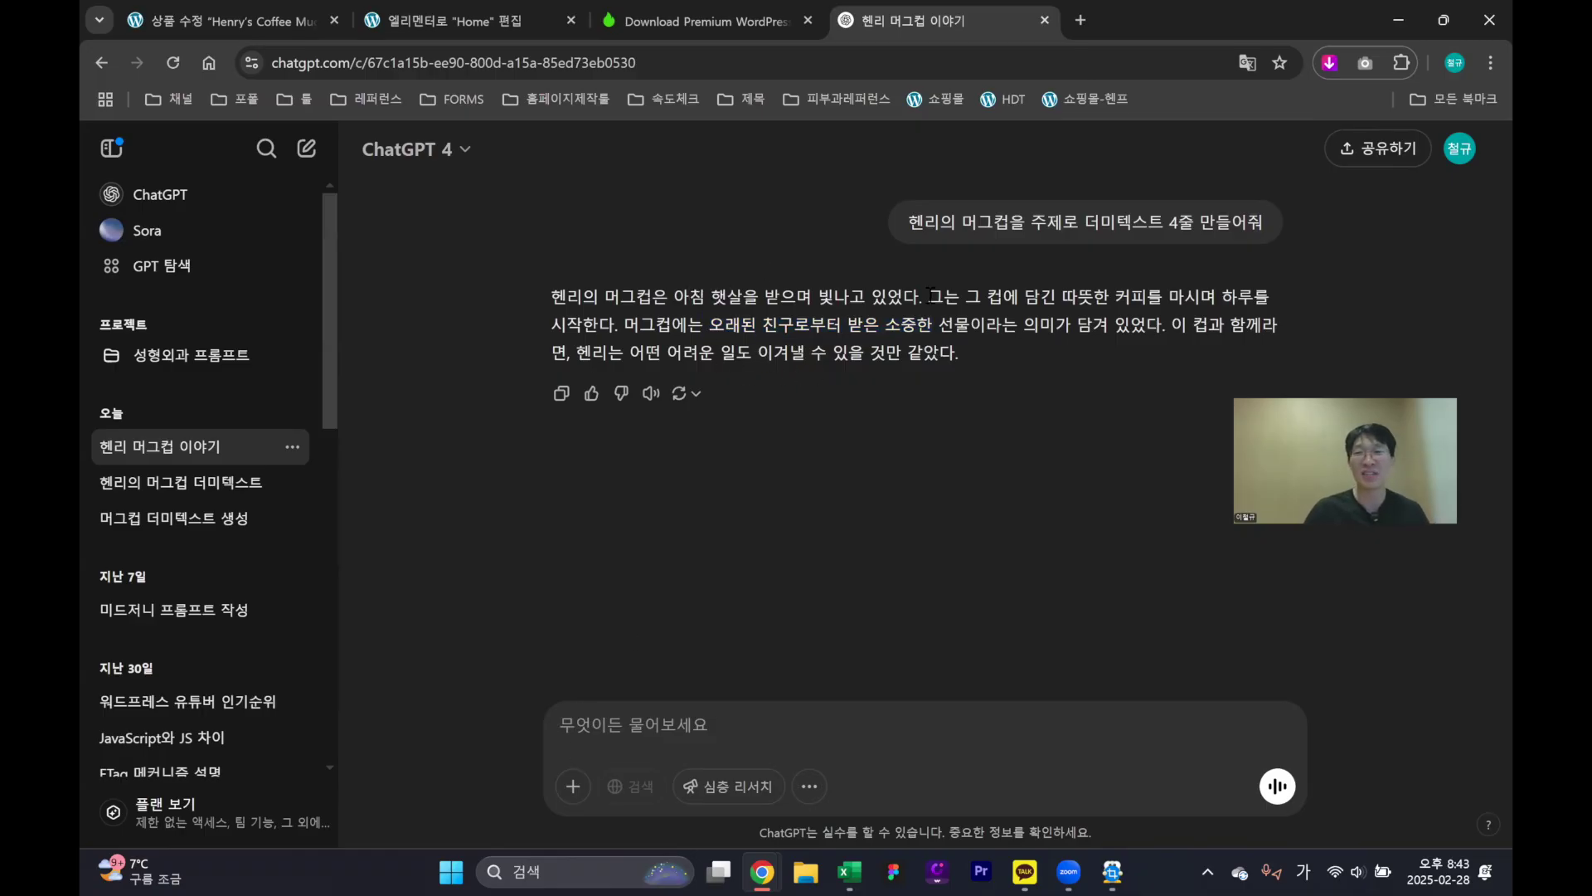
mouse_move(672, 288)
left_mouse_down()
mouse_move(799, 319)
mouse_move(668, 288)
left_mouse_up()
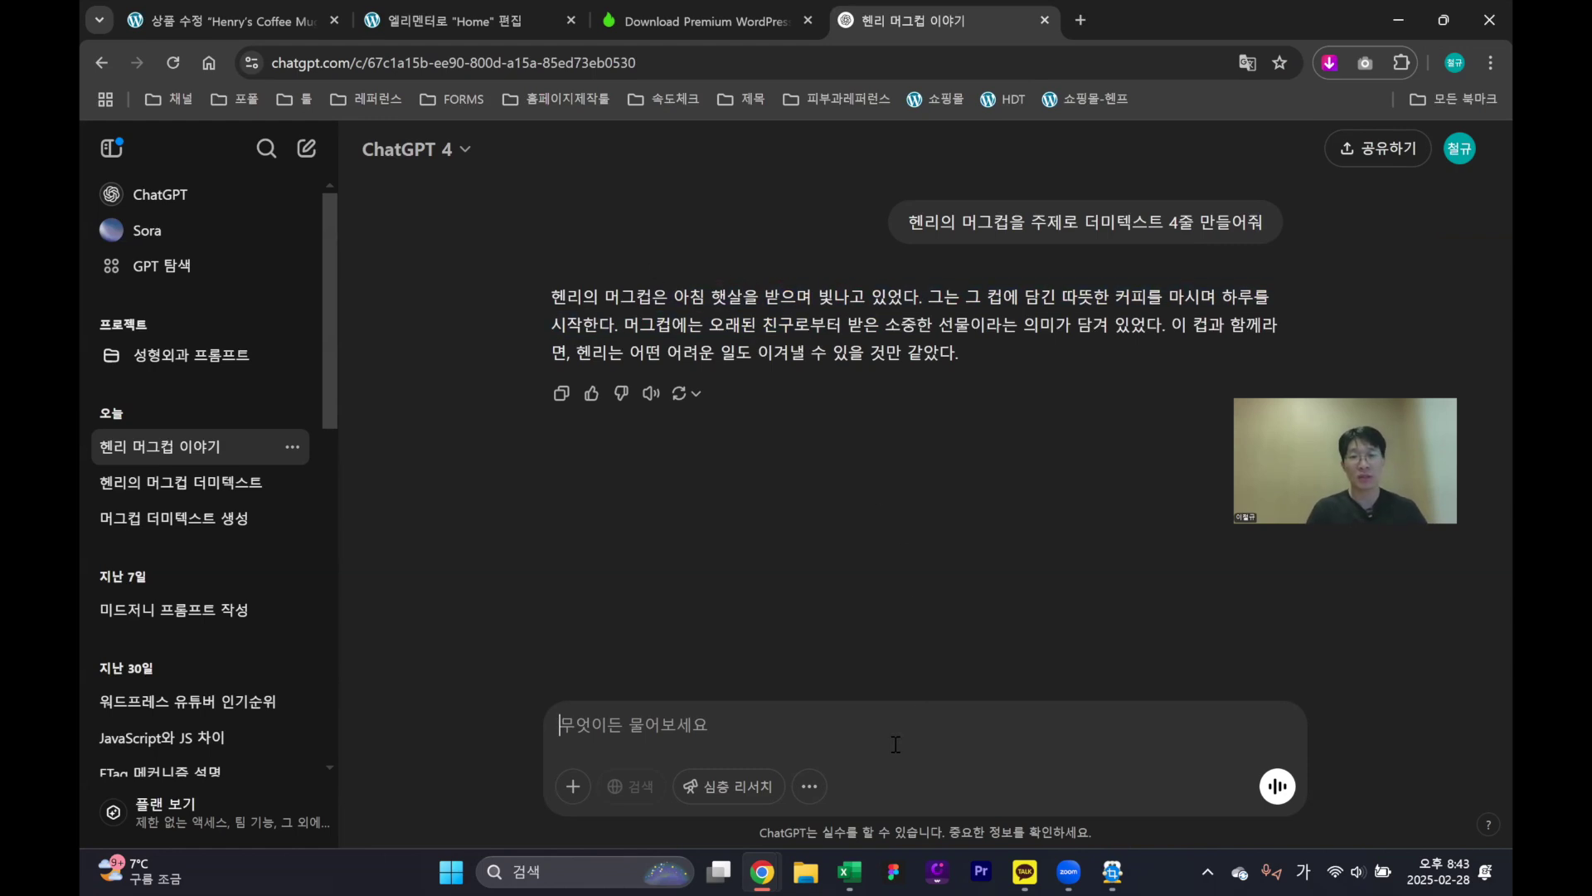
type("3줄 더 만들어줘")
key("Return")
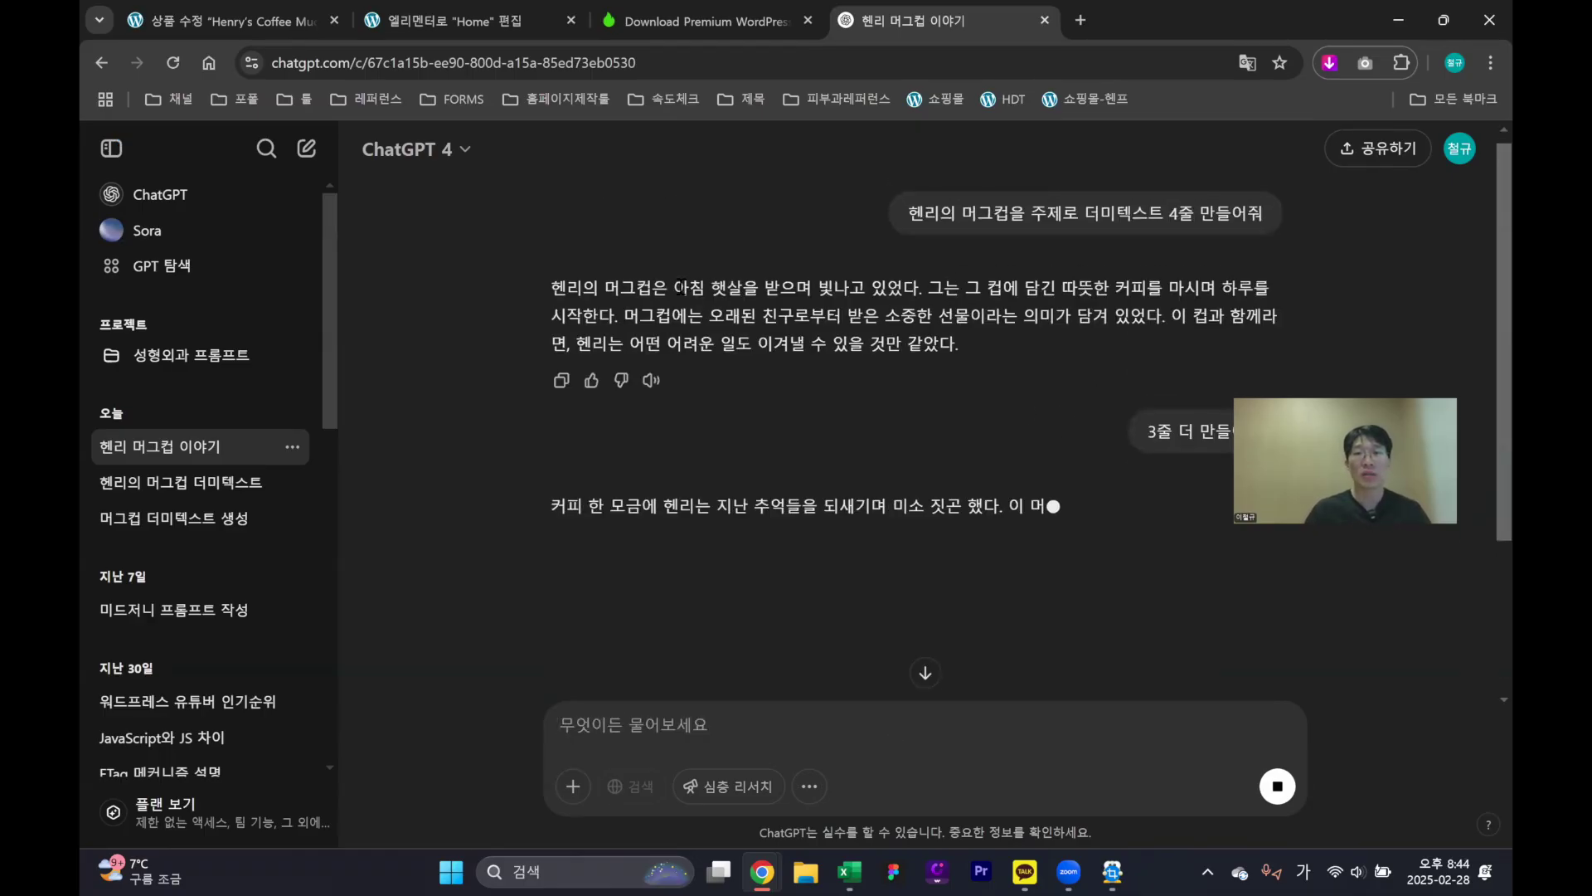
Copy ChatGPT's first answer from "아침 햇살을" to its end, replace the WordPress product description with it, and update the product
left_click_drag(674, 288, 960, 344)
key("ctrl+c")
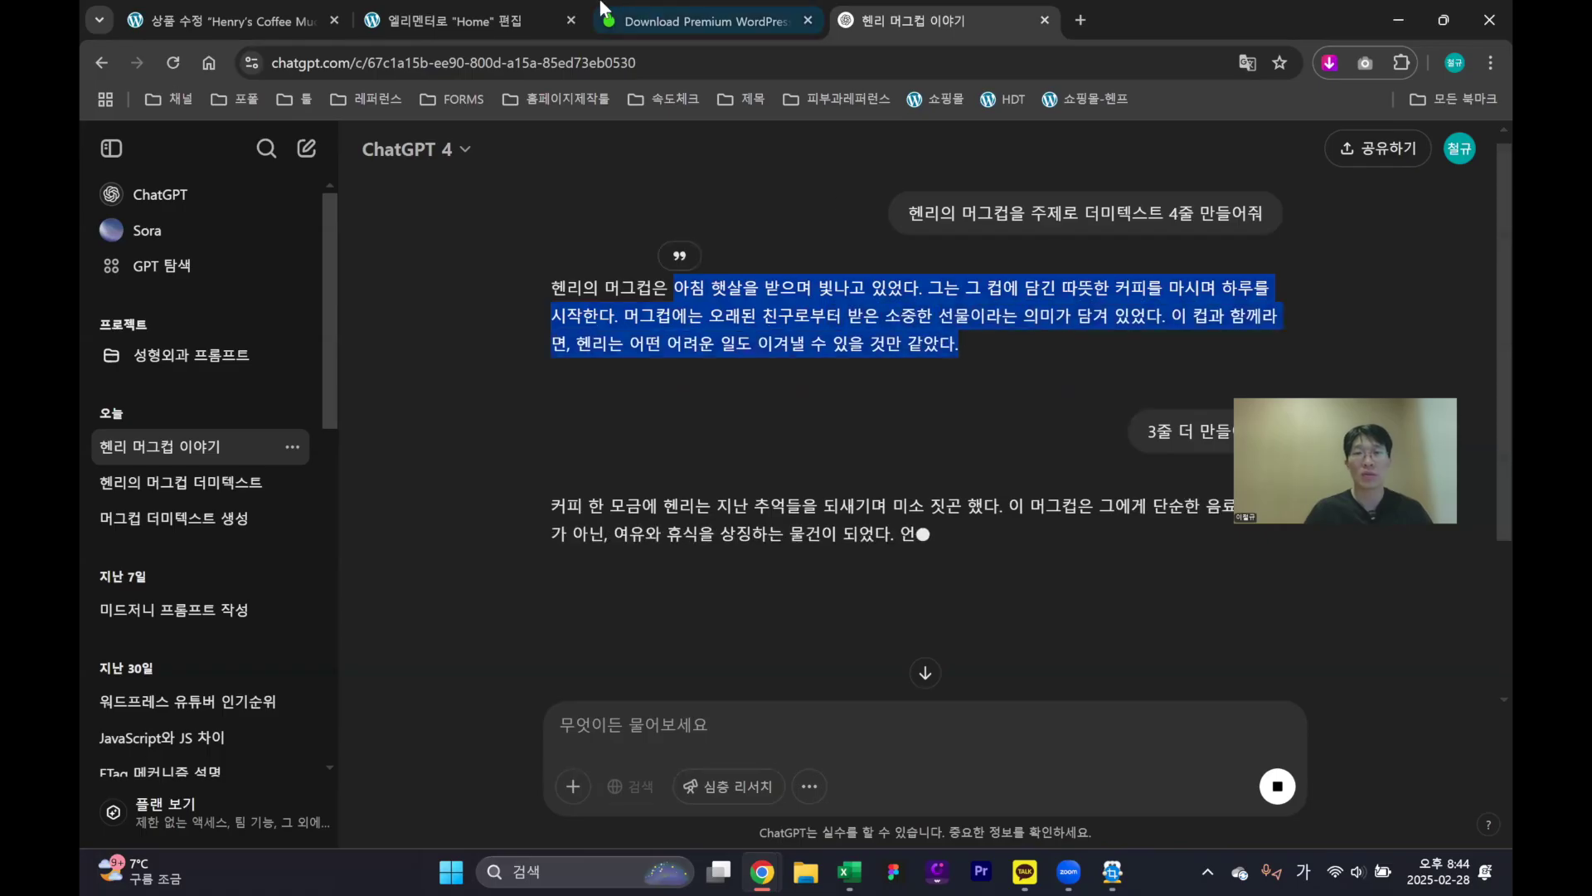
left_click(469, 12)
left_click(223, 21)
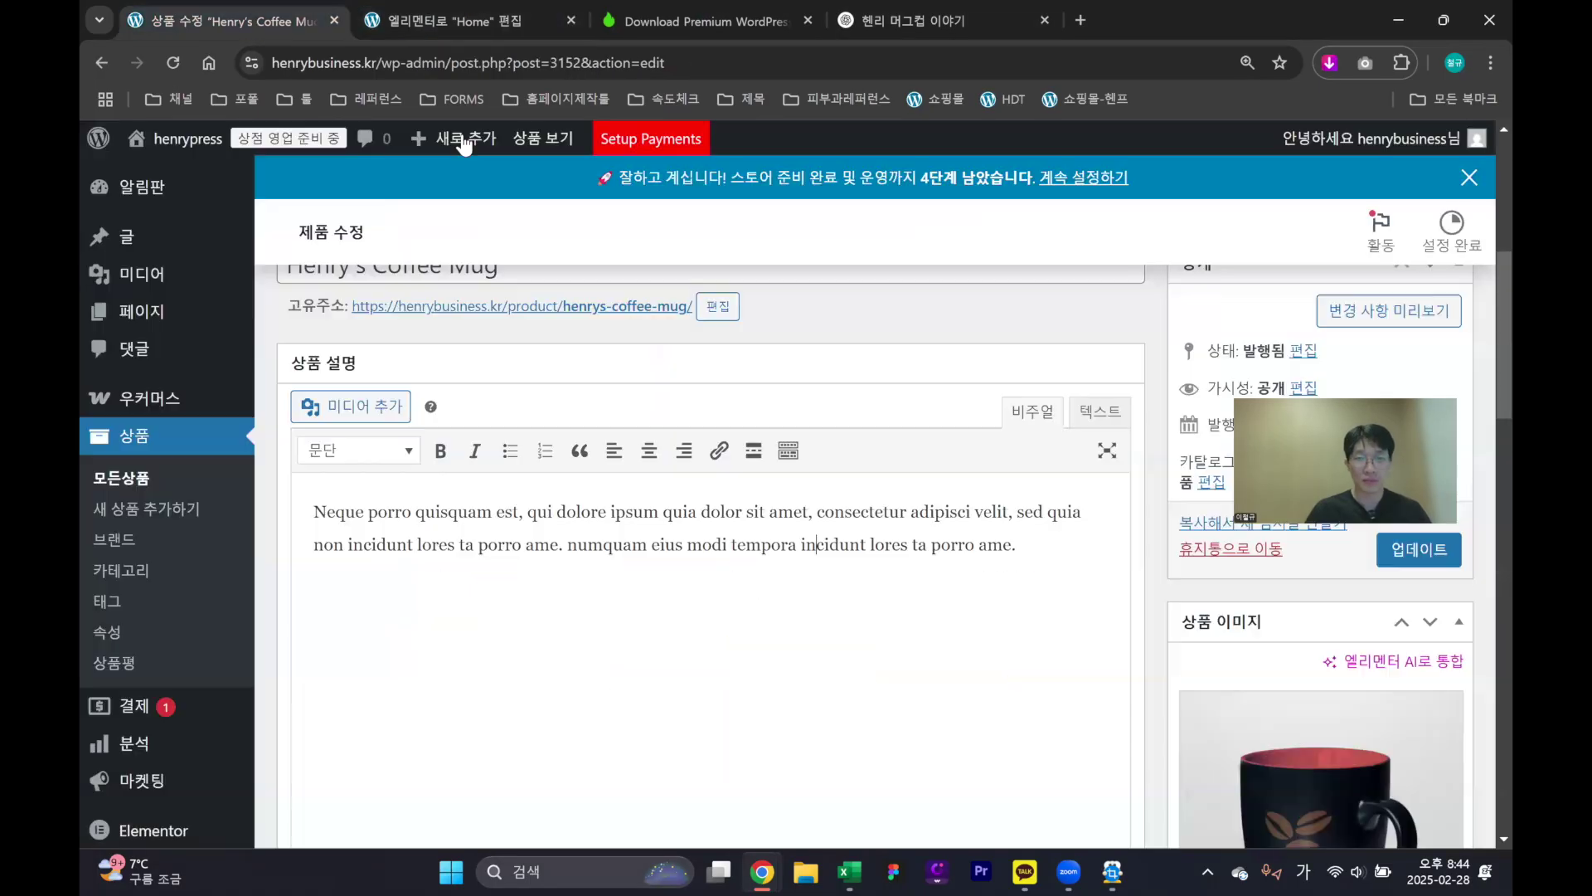
left_click_drag(1050, 555, 314, 512)
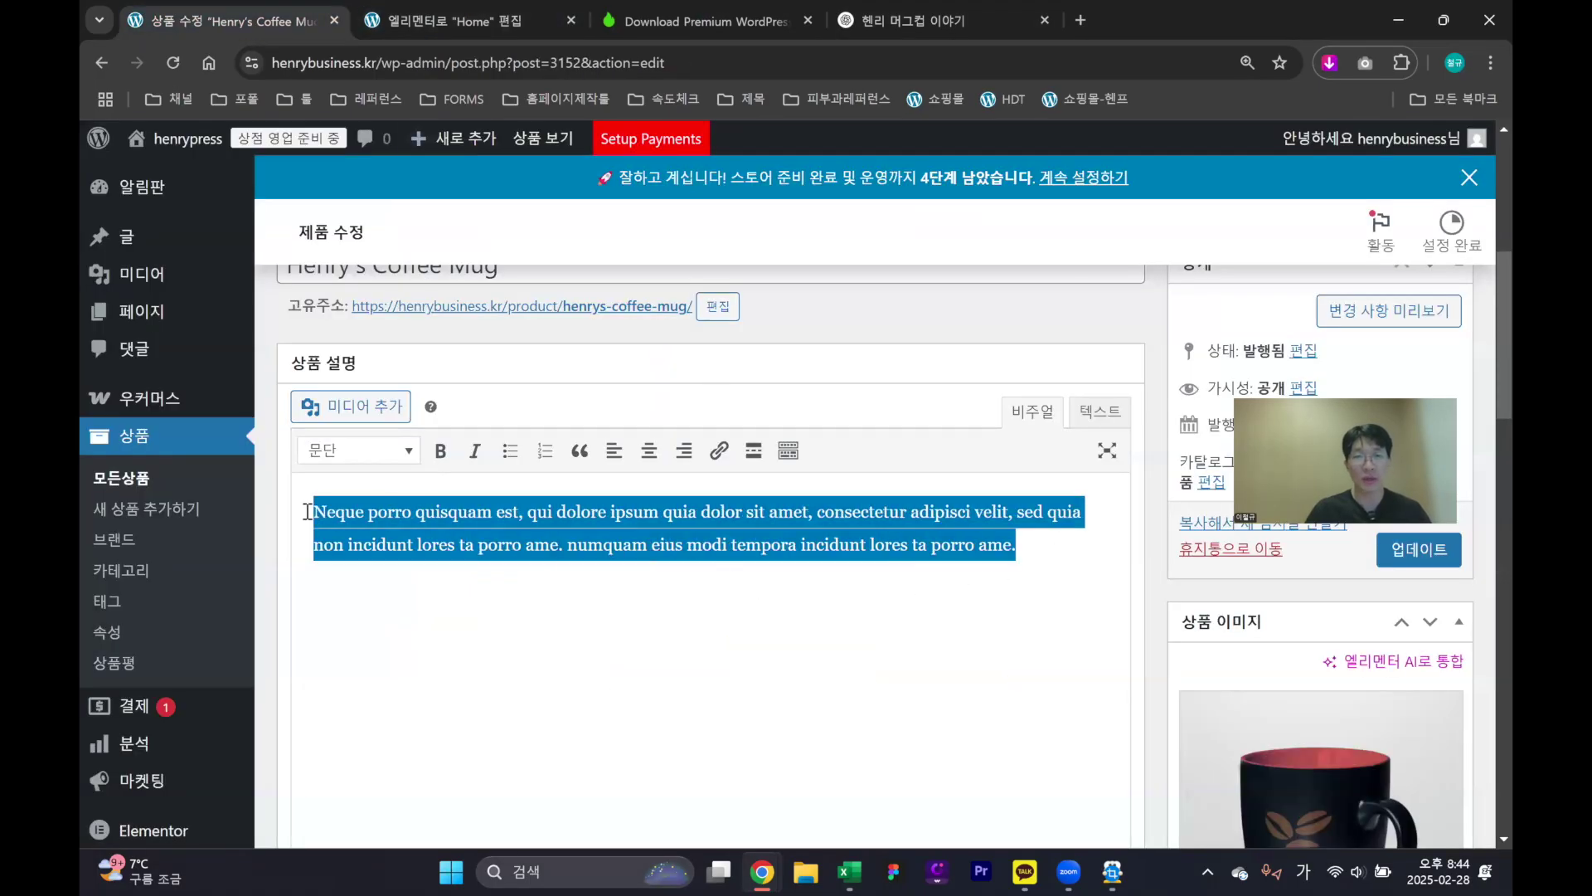
key("ctrl+v")
left_click(1438, 566)
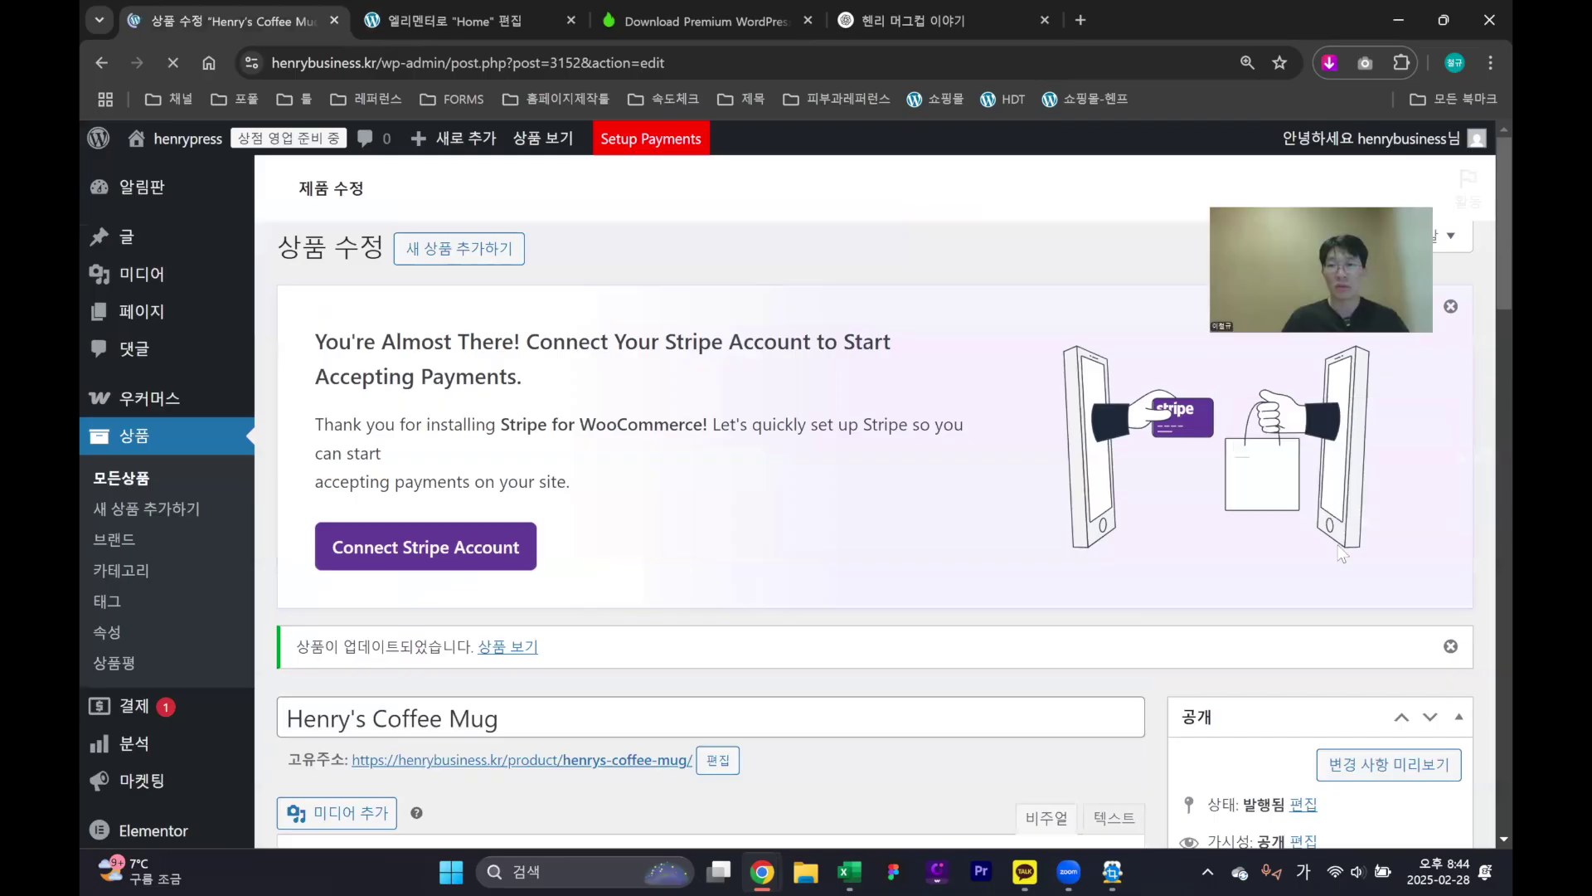
Preview the product page and examine its description, title, price and short description
scroll(1372, 518, "down", 3)
left_click(1372, 514)
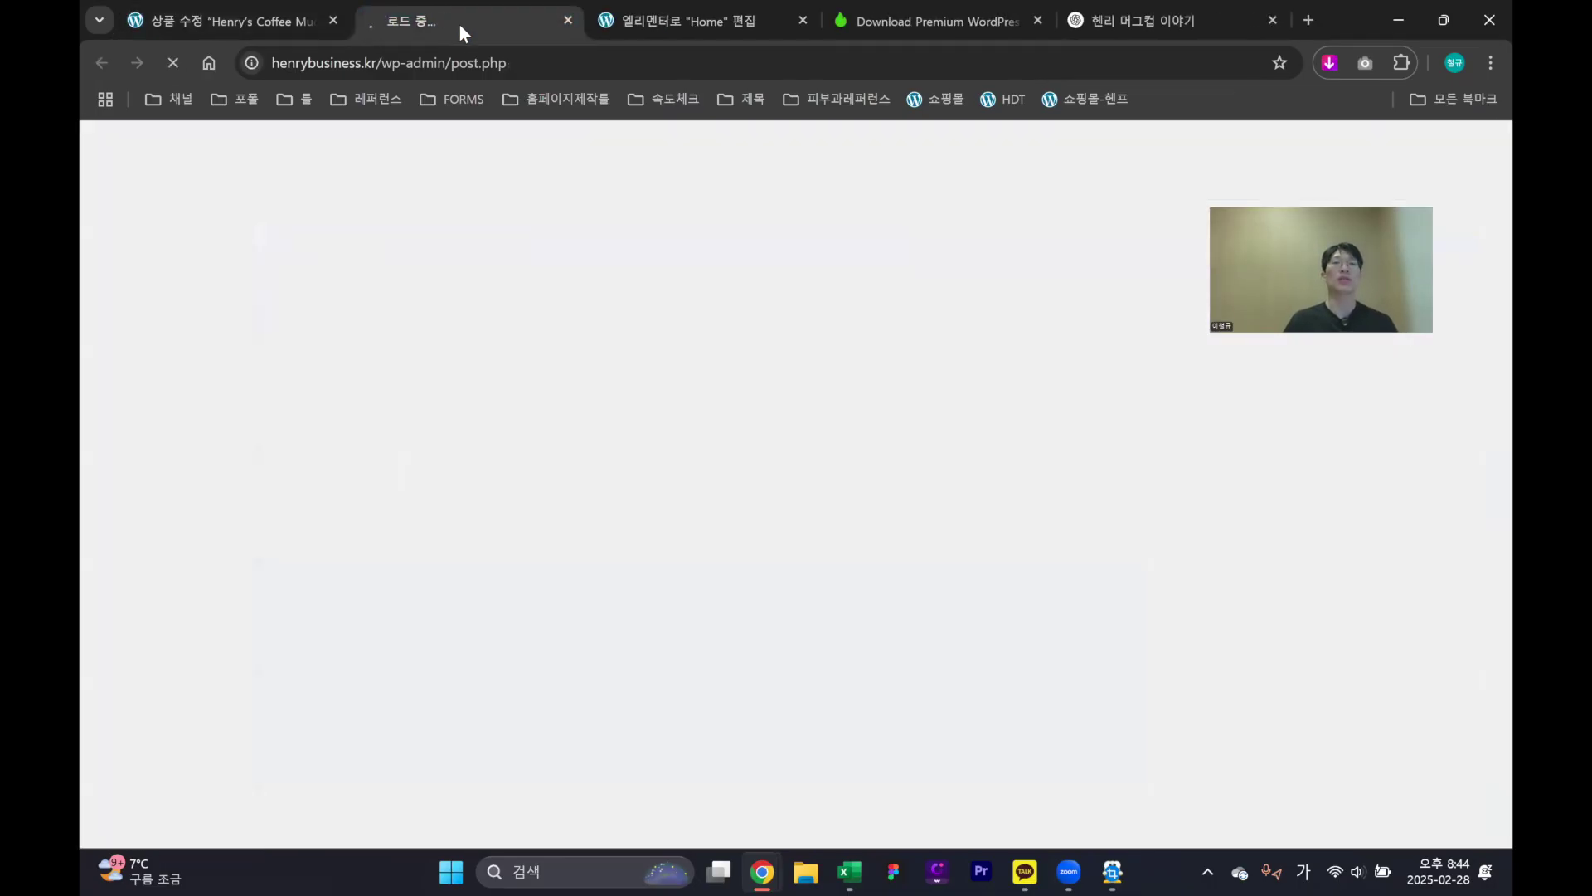
scroll(960, 506, "down", 8)
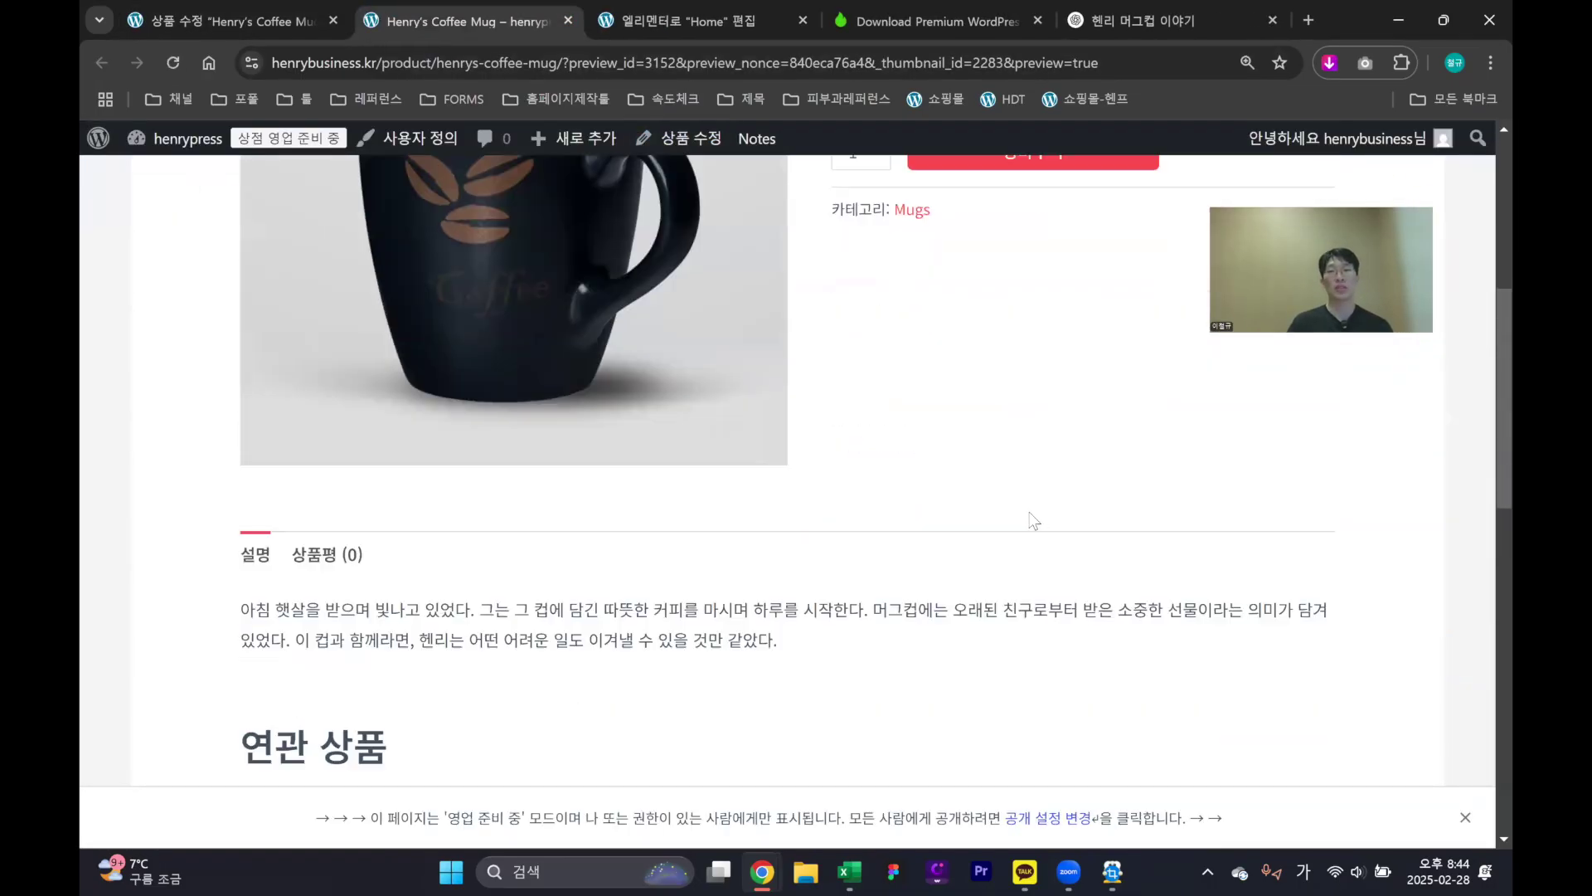
scroll(961, 506, "up", 1)
left_click_drag(272, 514, 757, 545)
scroll(929, 578, "up", 7)
left_click_drag(933, 348, 1008, 441)
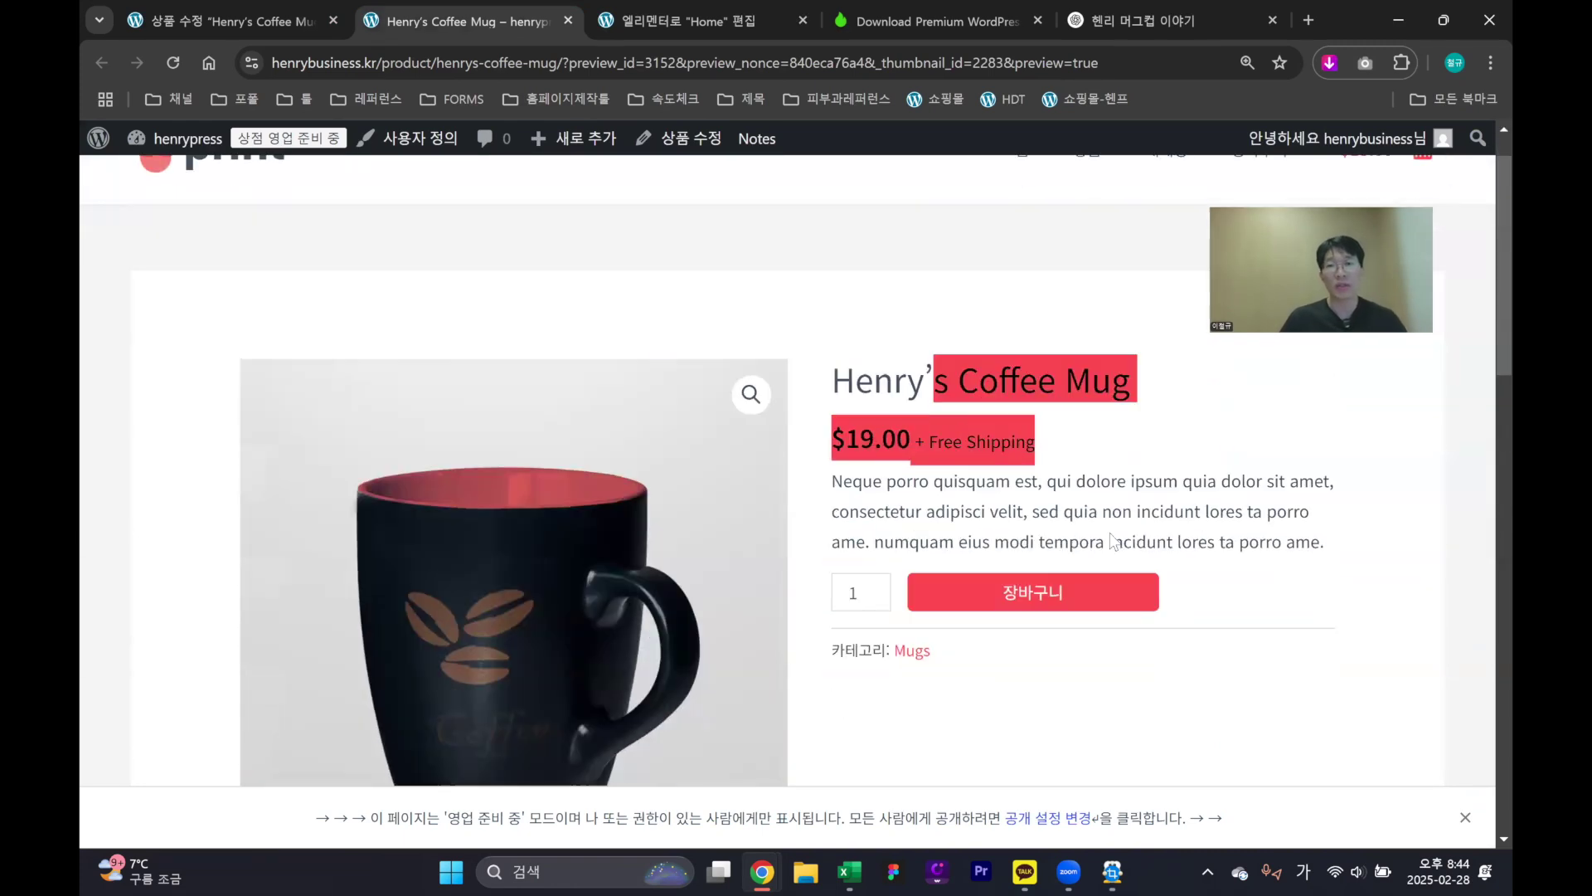
Examine the description and related products on the product preview page and compare the text with the product editor
scroll(996, 554, "down", 6)
scroll(997, 554, "down", 10)
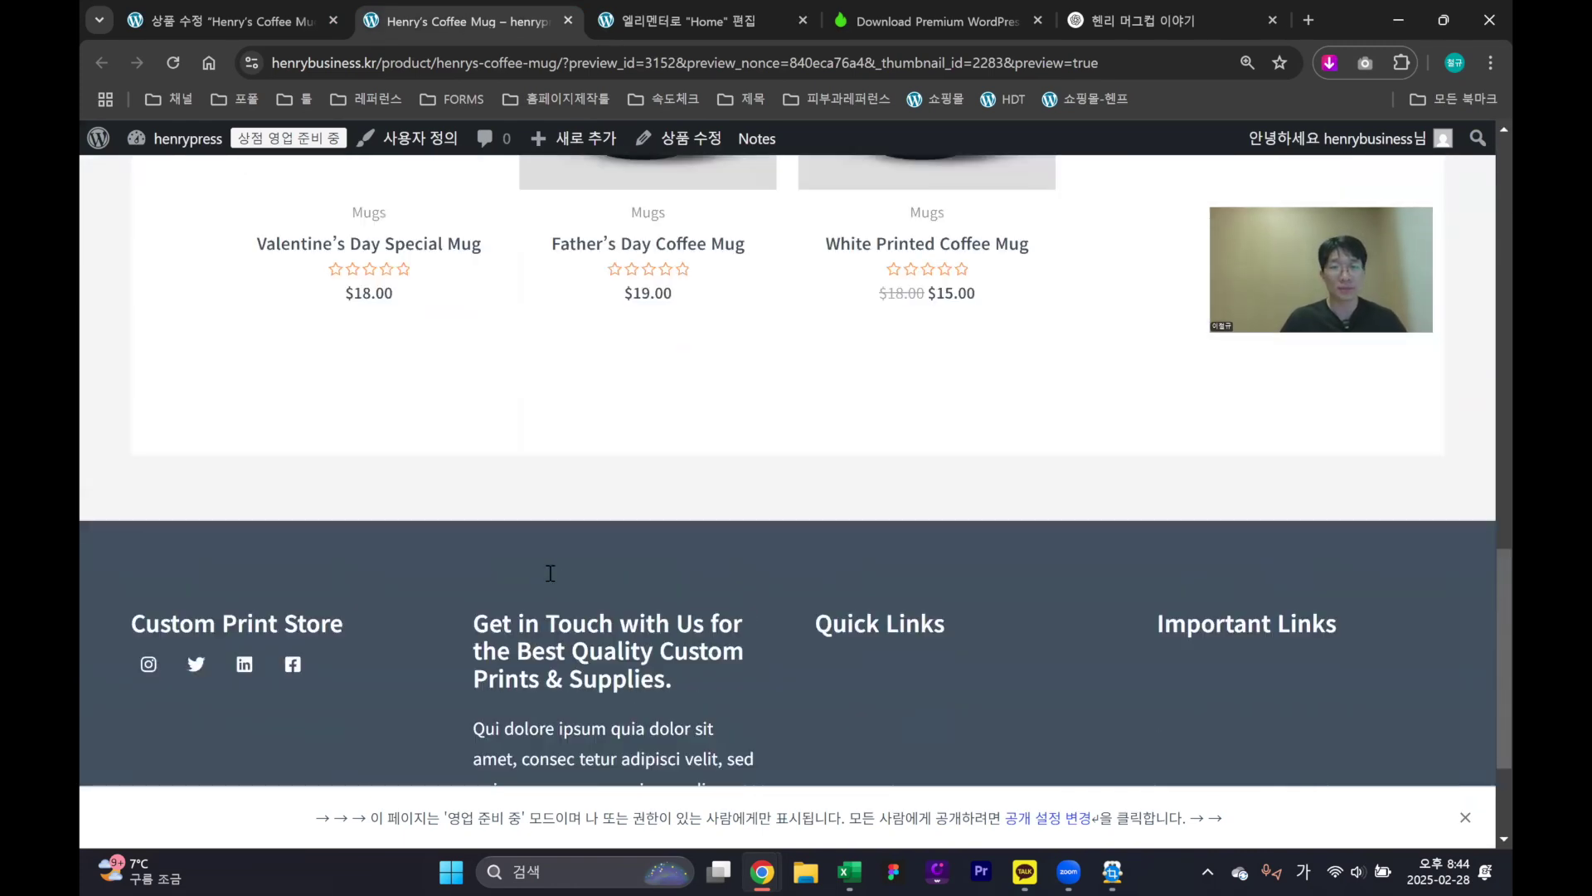
scroll(579, 578, "up", 6)
scroll(579, 578, "up", 4)
left_click_drag(534, 535, 922, 560)
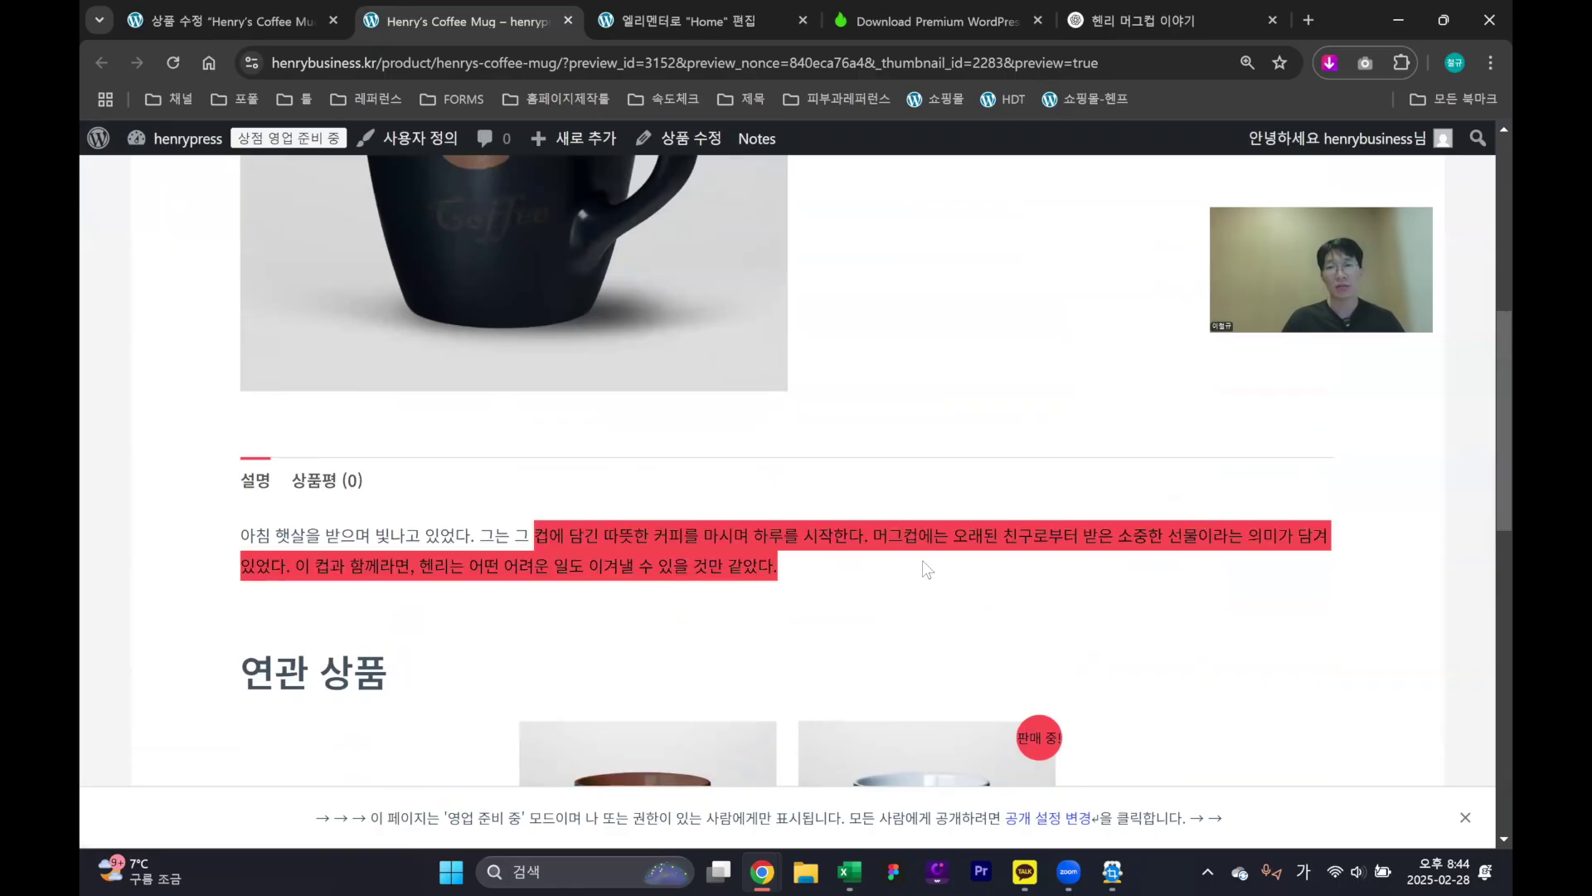
left_click(427, 551)
left_click_drag(245, 533, 1274, 579)
left_click(1141, 580)
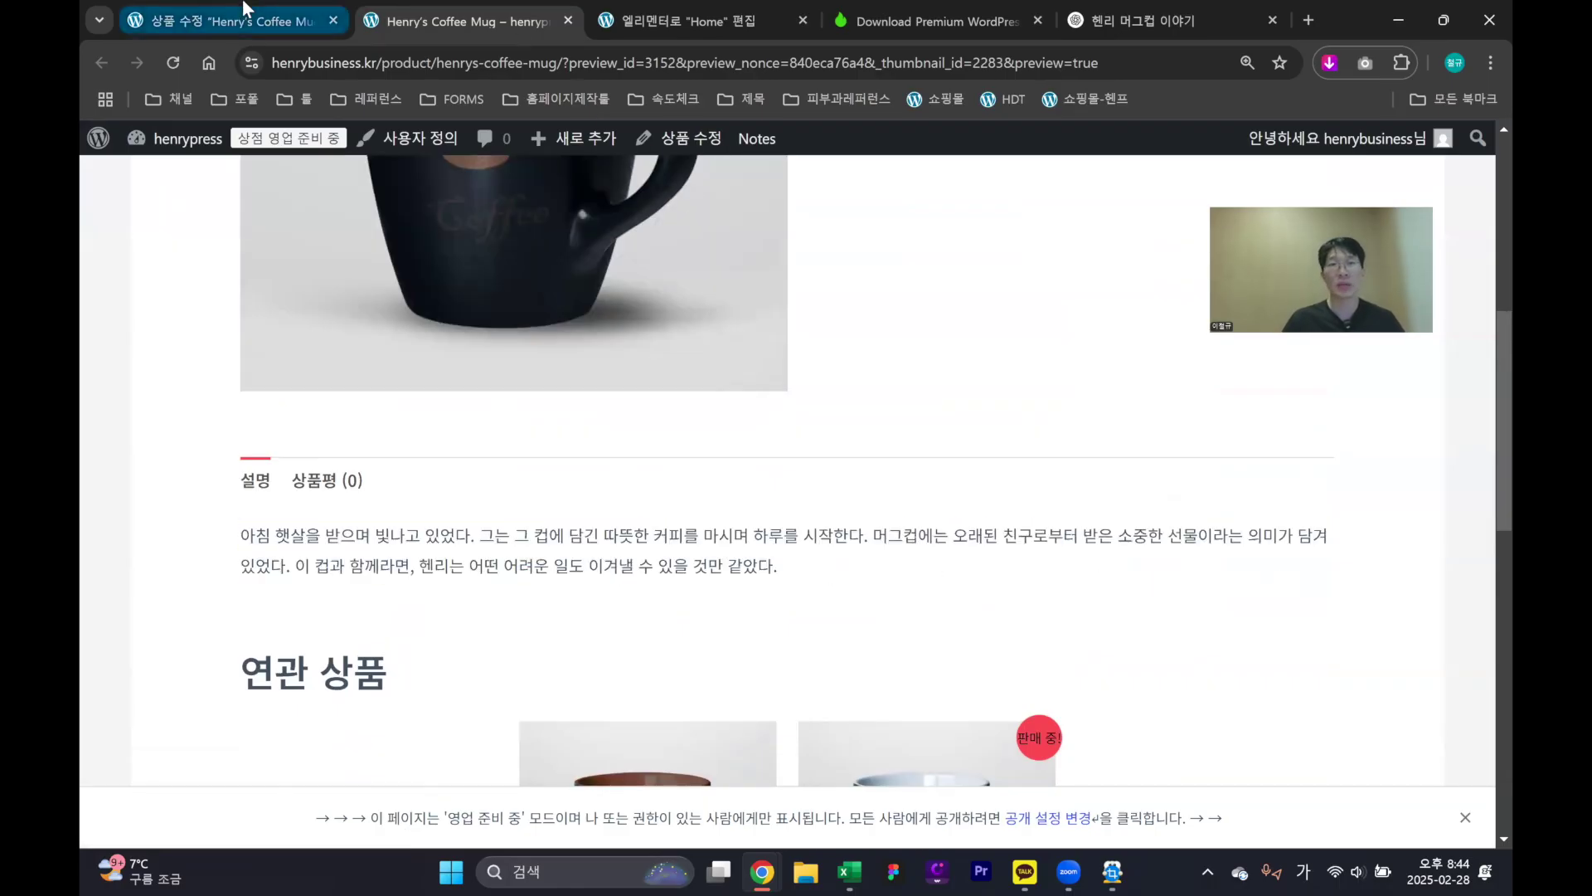
left_click(224, 20)
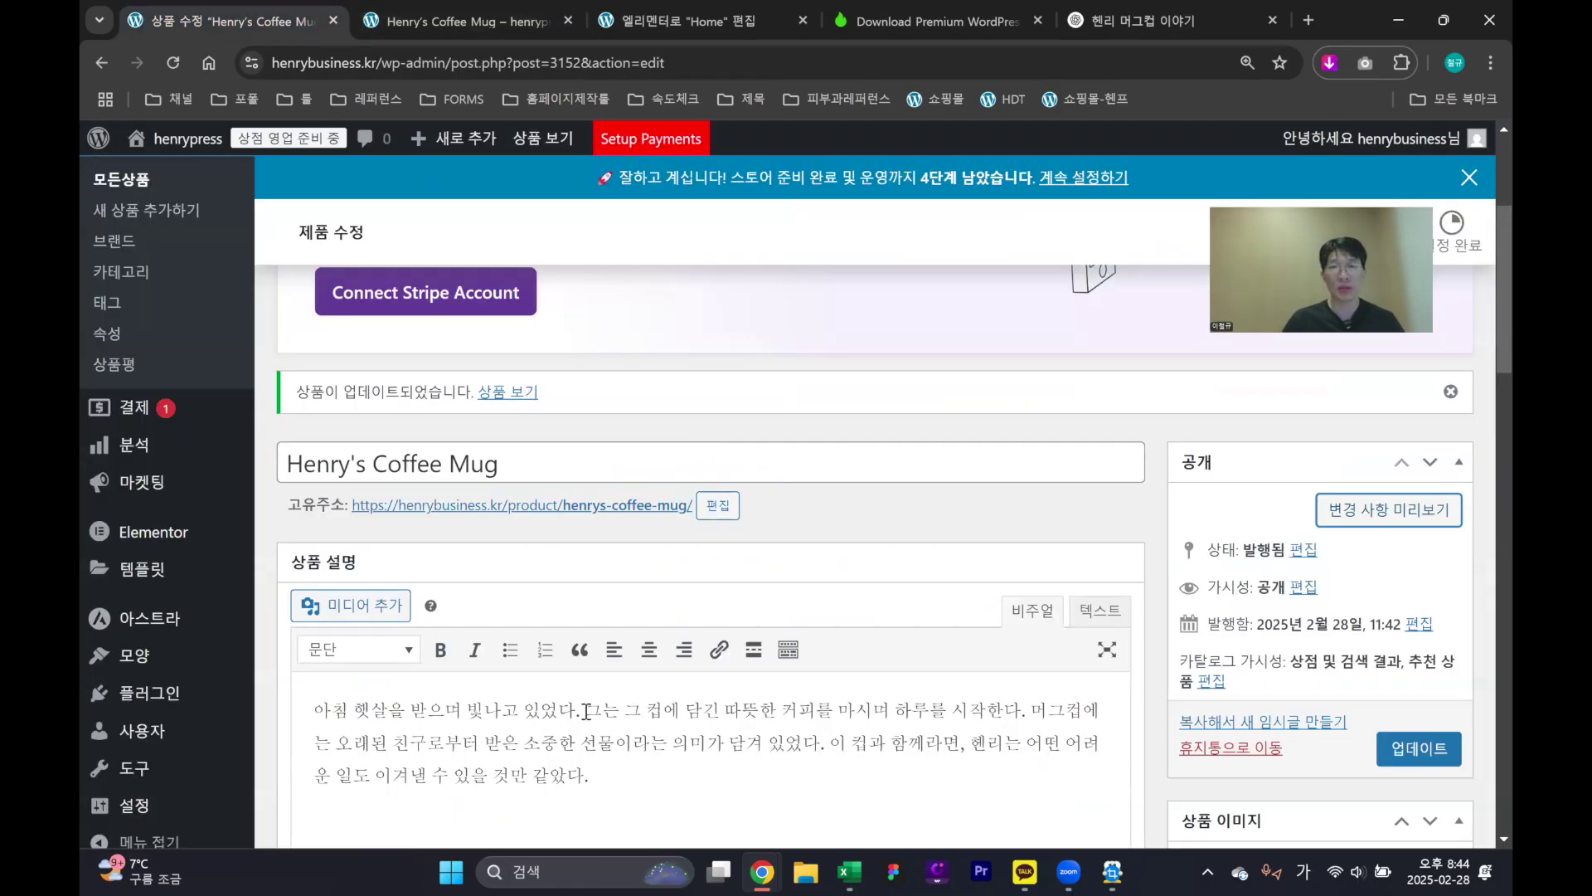
left_click(498, 7)
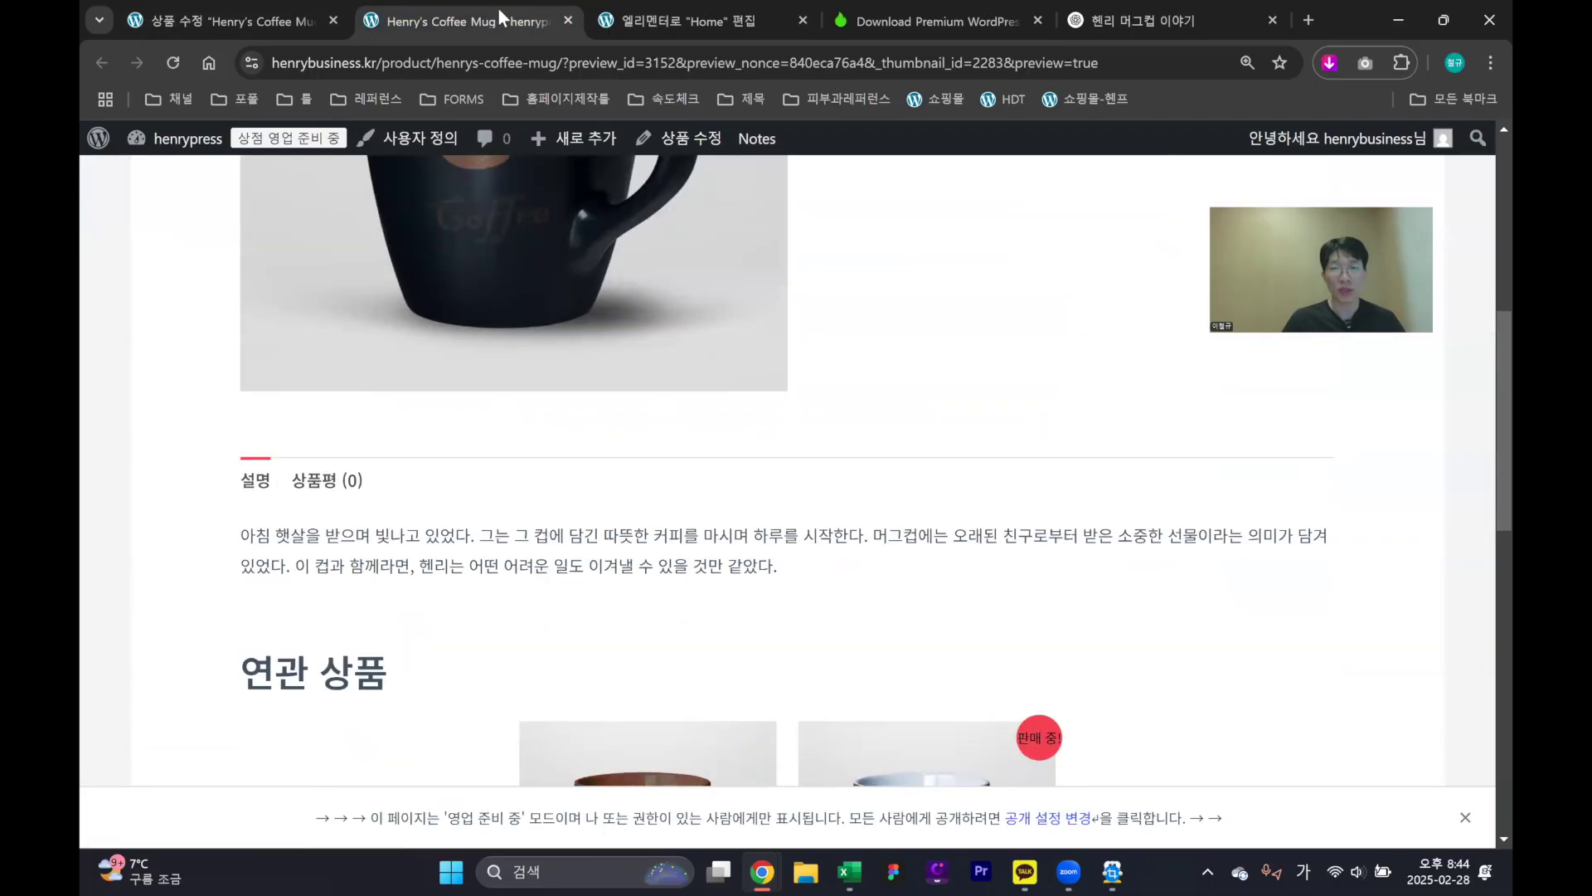
Break the product description into separate lines after "빛나고 있었다.", "시작한다.", "담겨 있었다." and "어려운 일도", and update the product
left_click(186, 15)
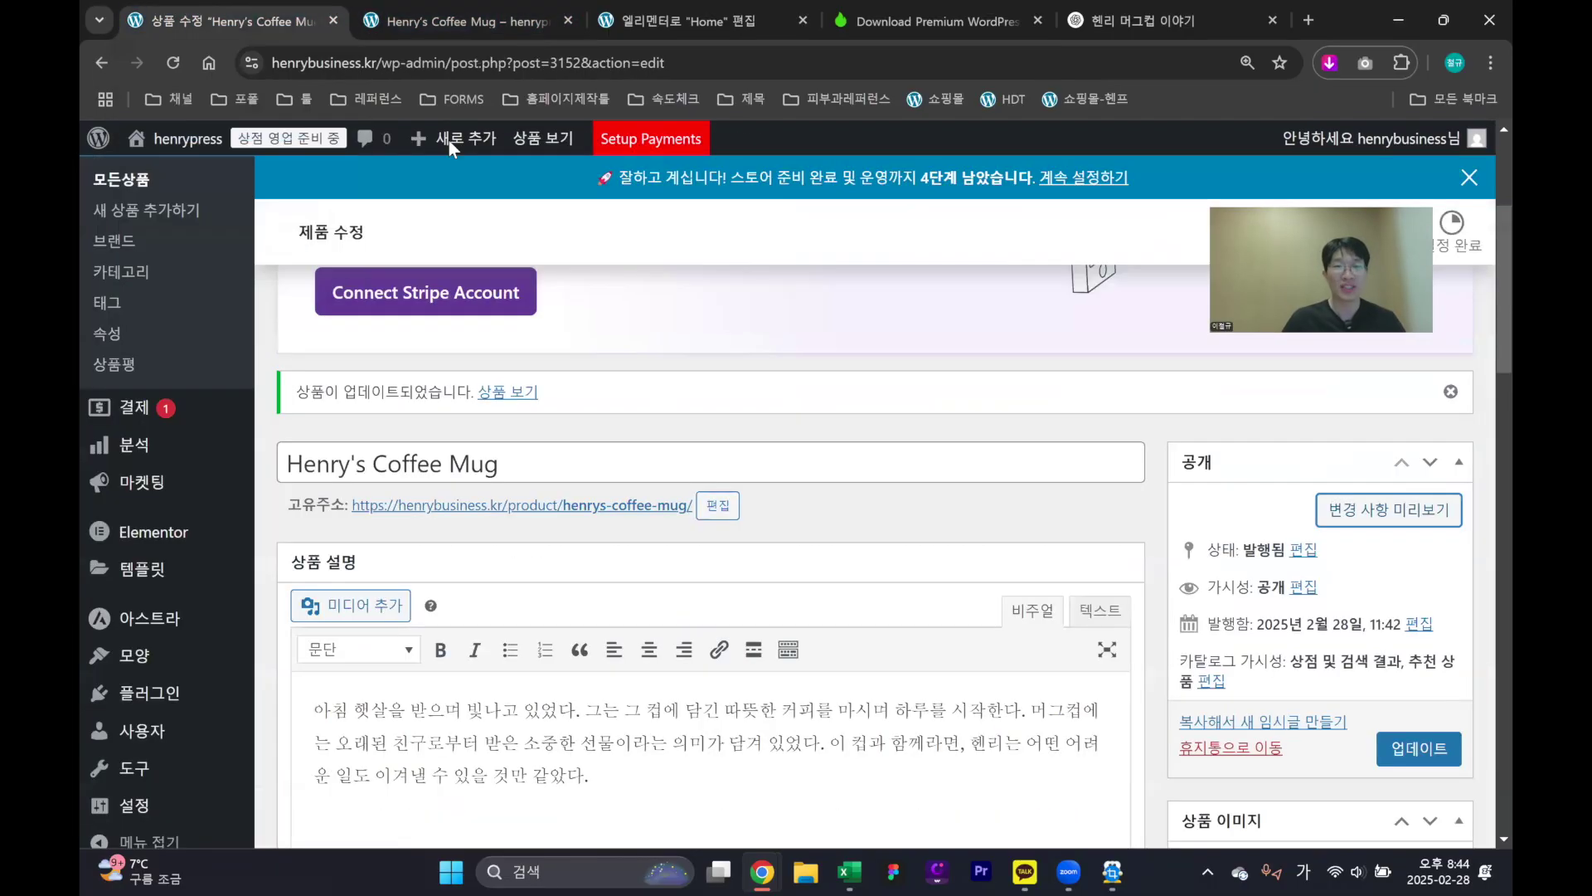
left_click(588, 713)
key("Return")
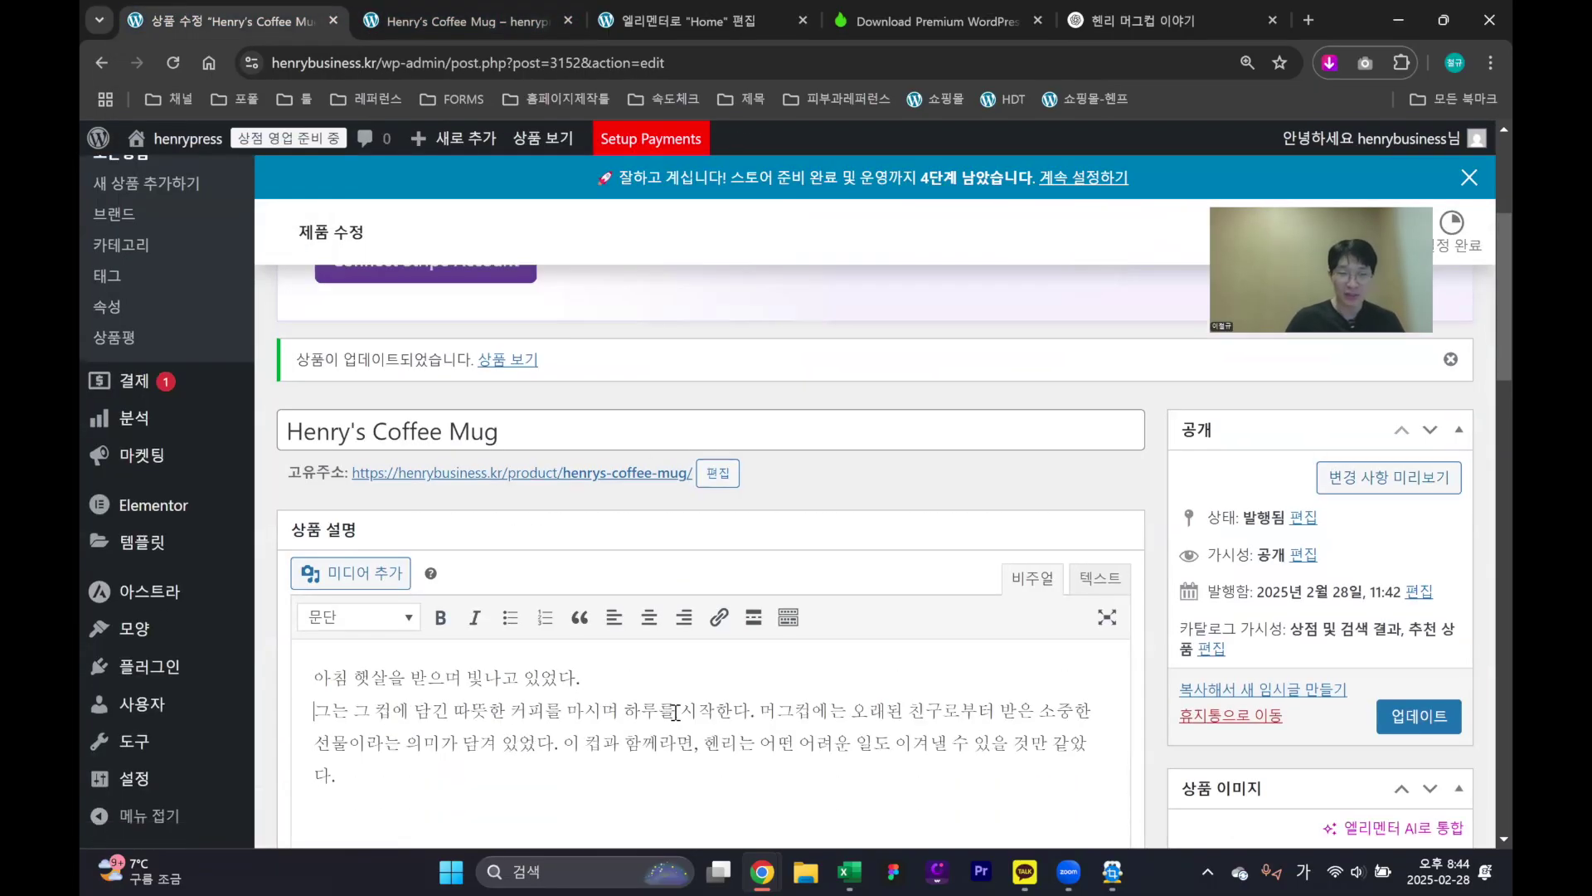
scroll(765, 622, "down", 1)
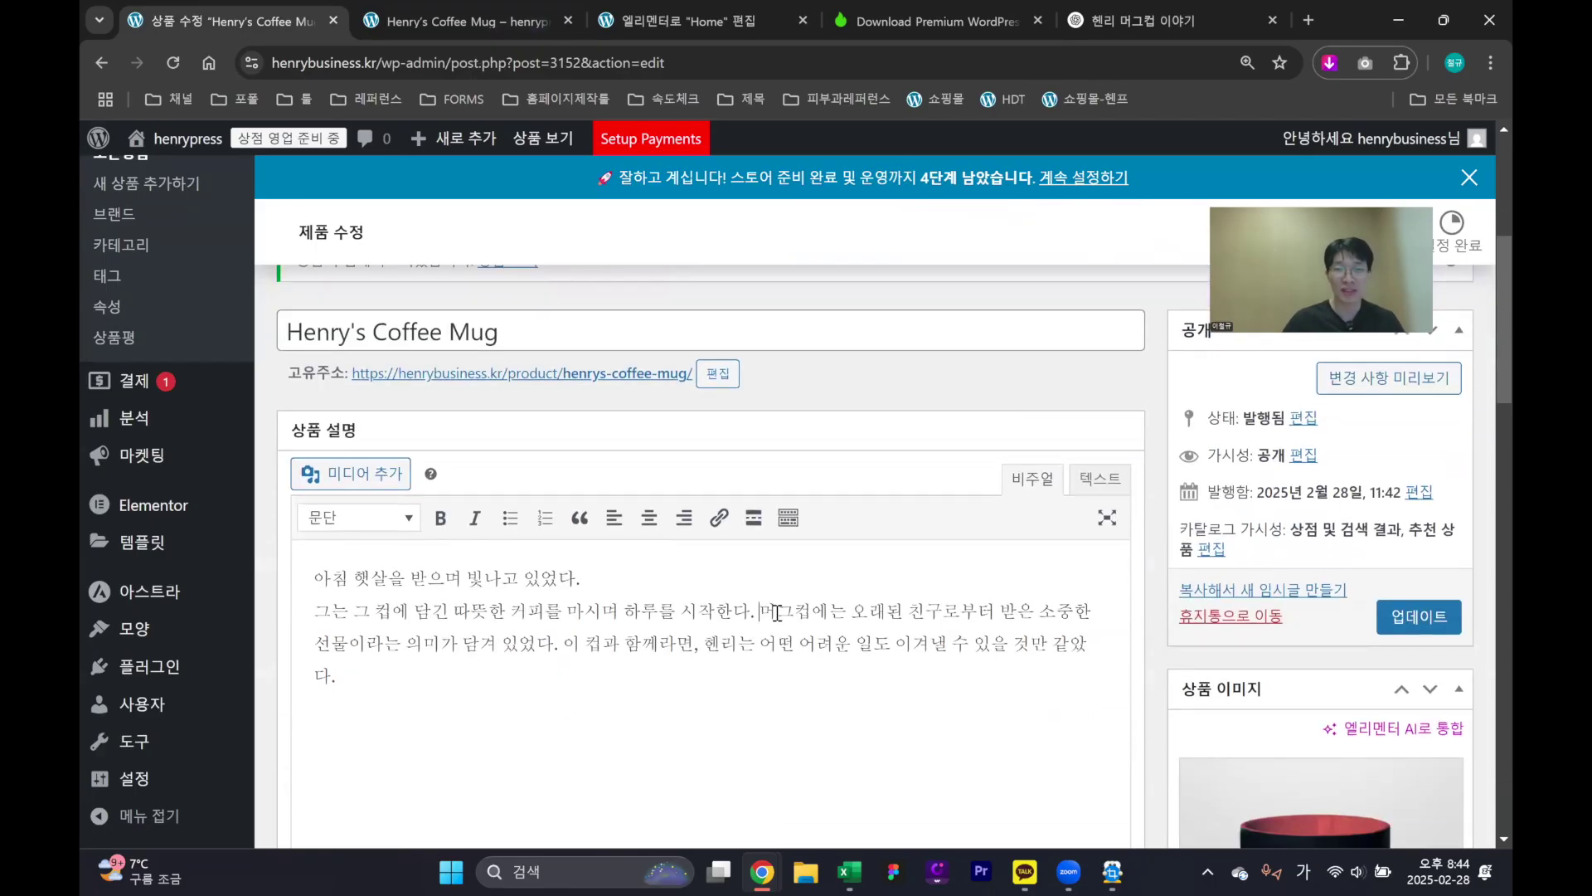
left_click(776, 612)
key("Return")
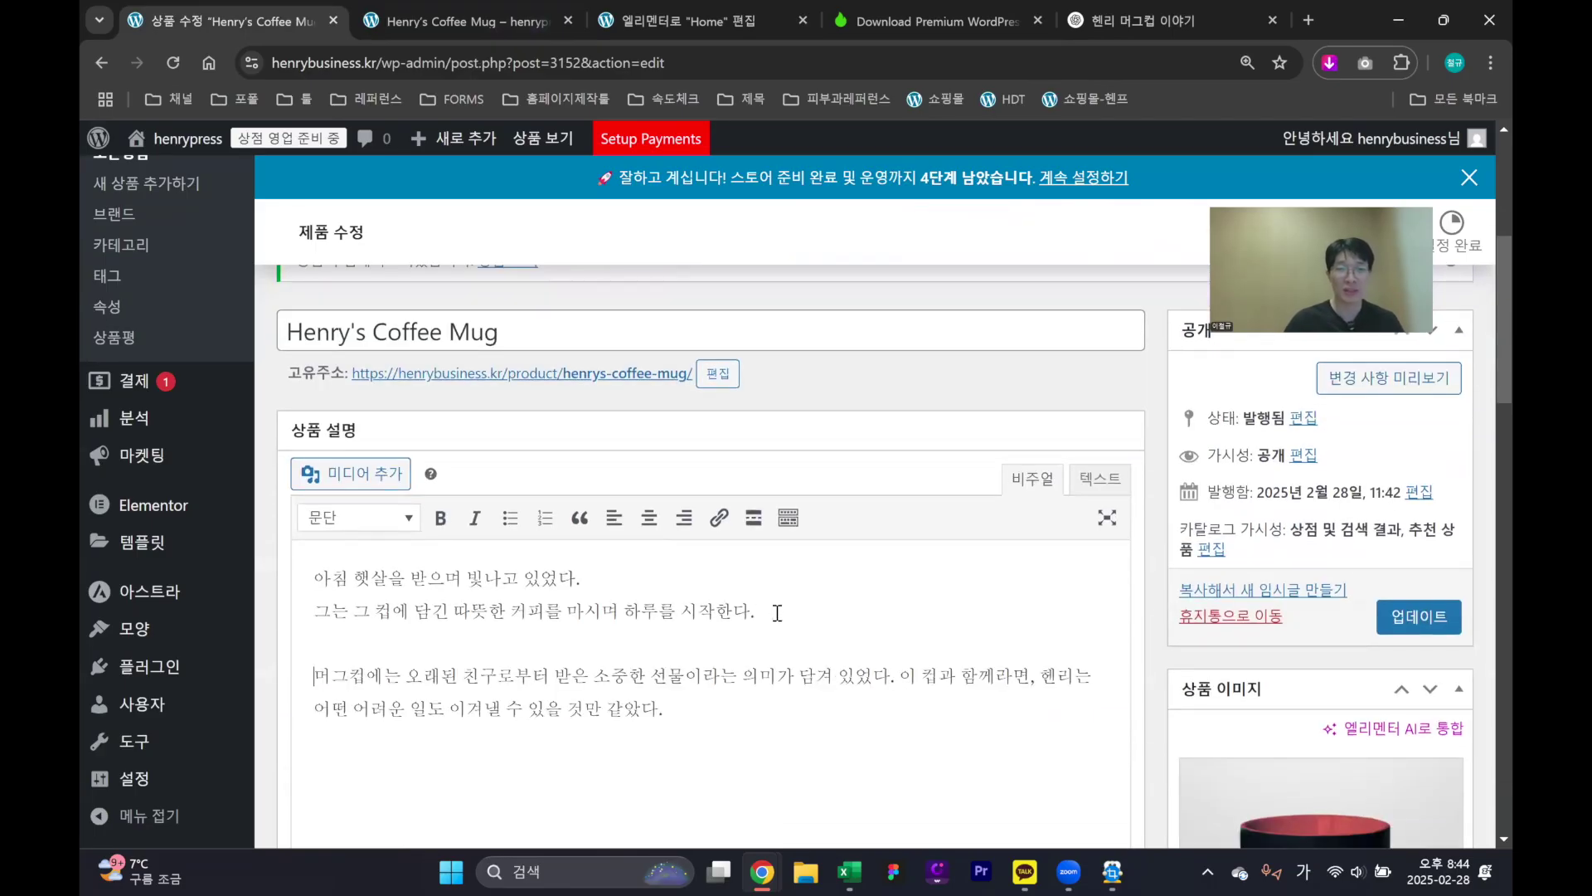
left_click(904, 676)
key("Return")
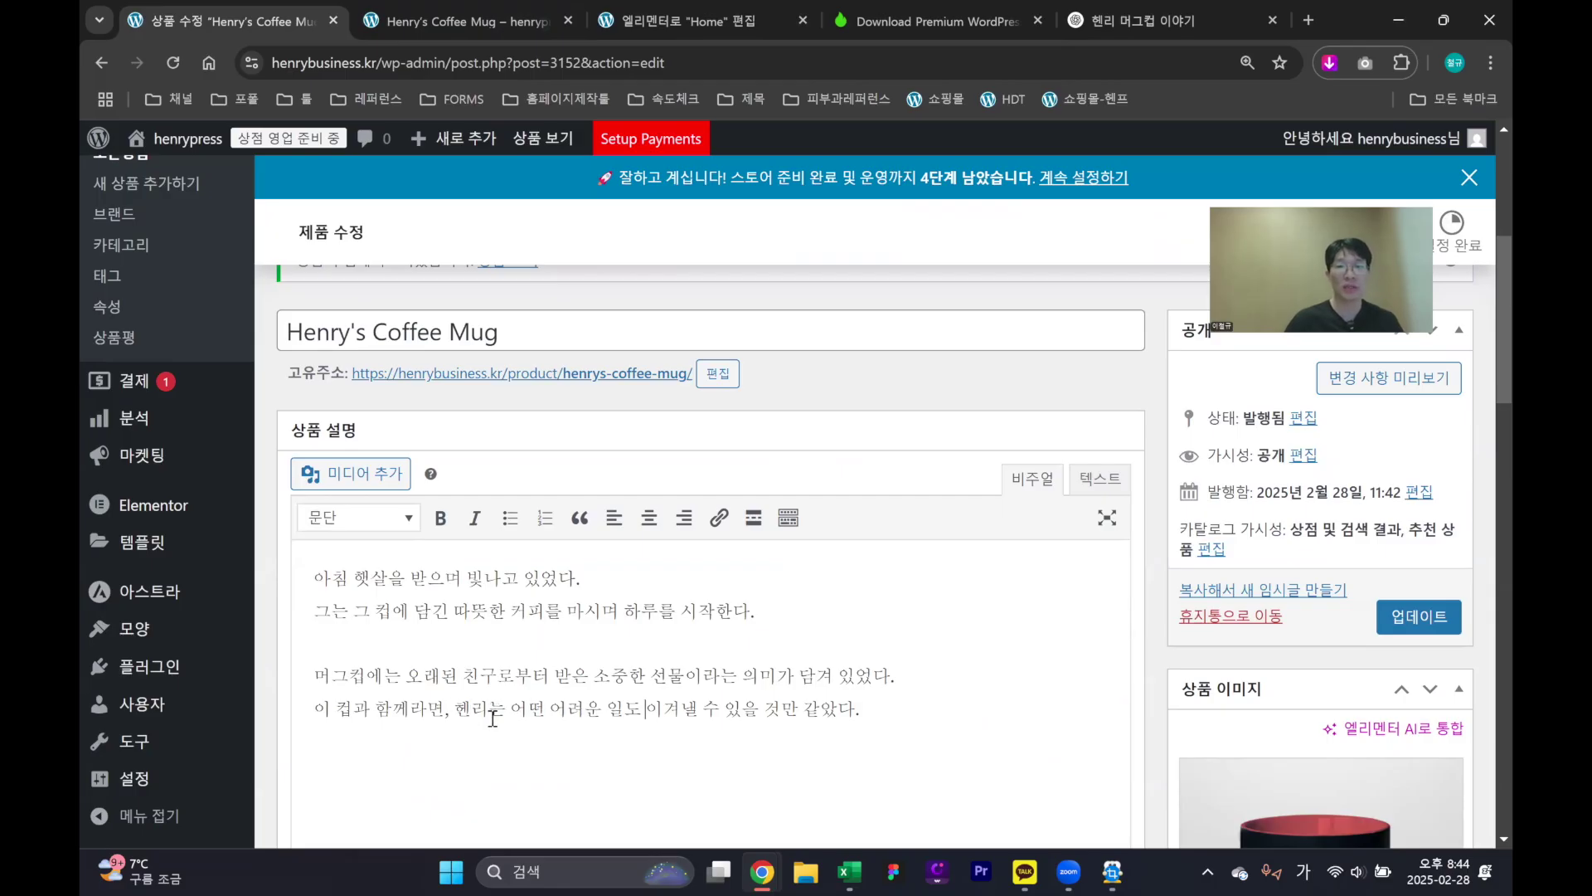
key("Return")
left_click(1419, 616)
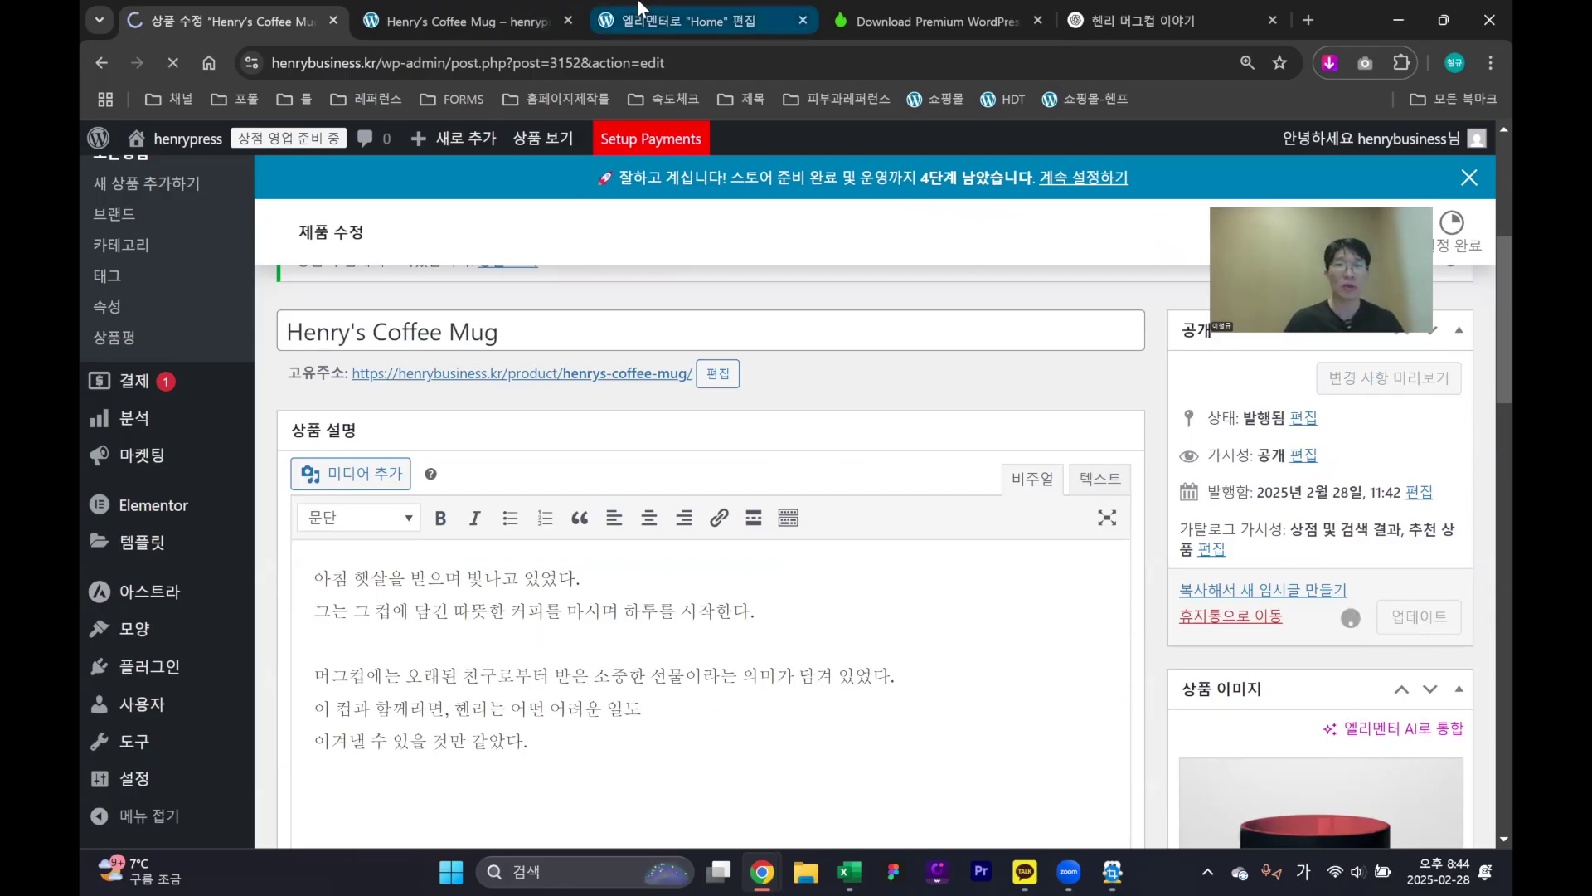
Reload the product preview and compare the description's line breaks with the text in the product editor
left_click(464, 21)
key("F5")
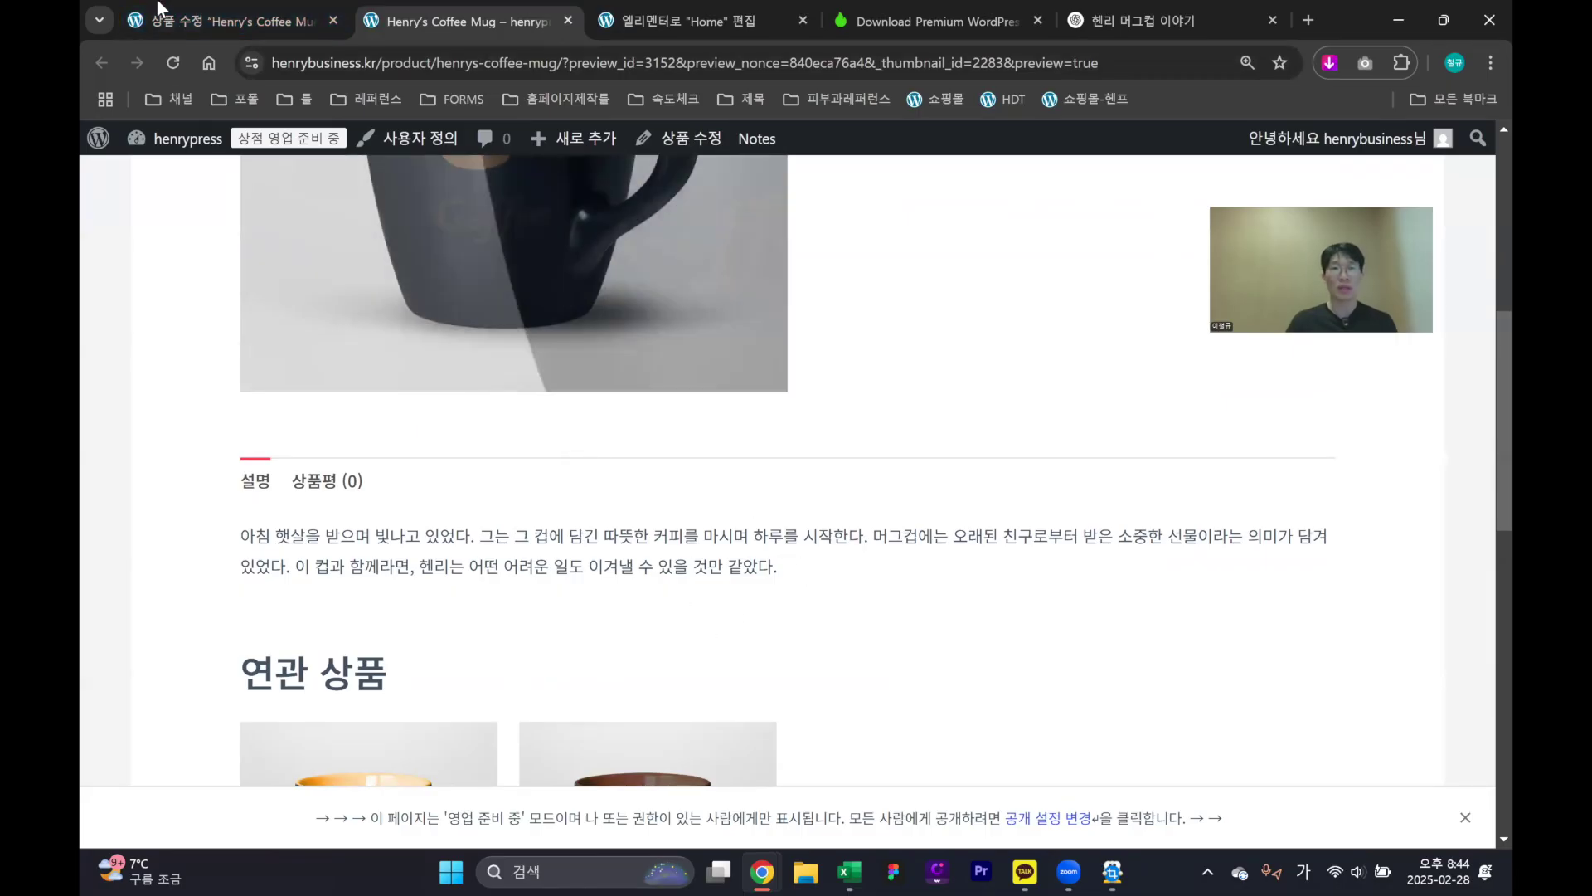
left_click(269, 25)
scroll(705, 686, "down", 5)
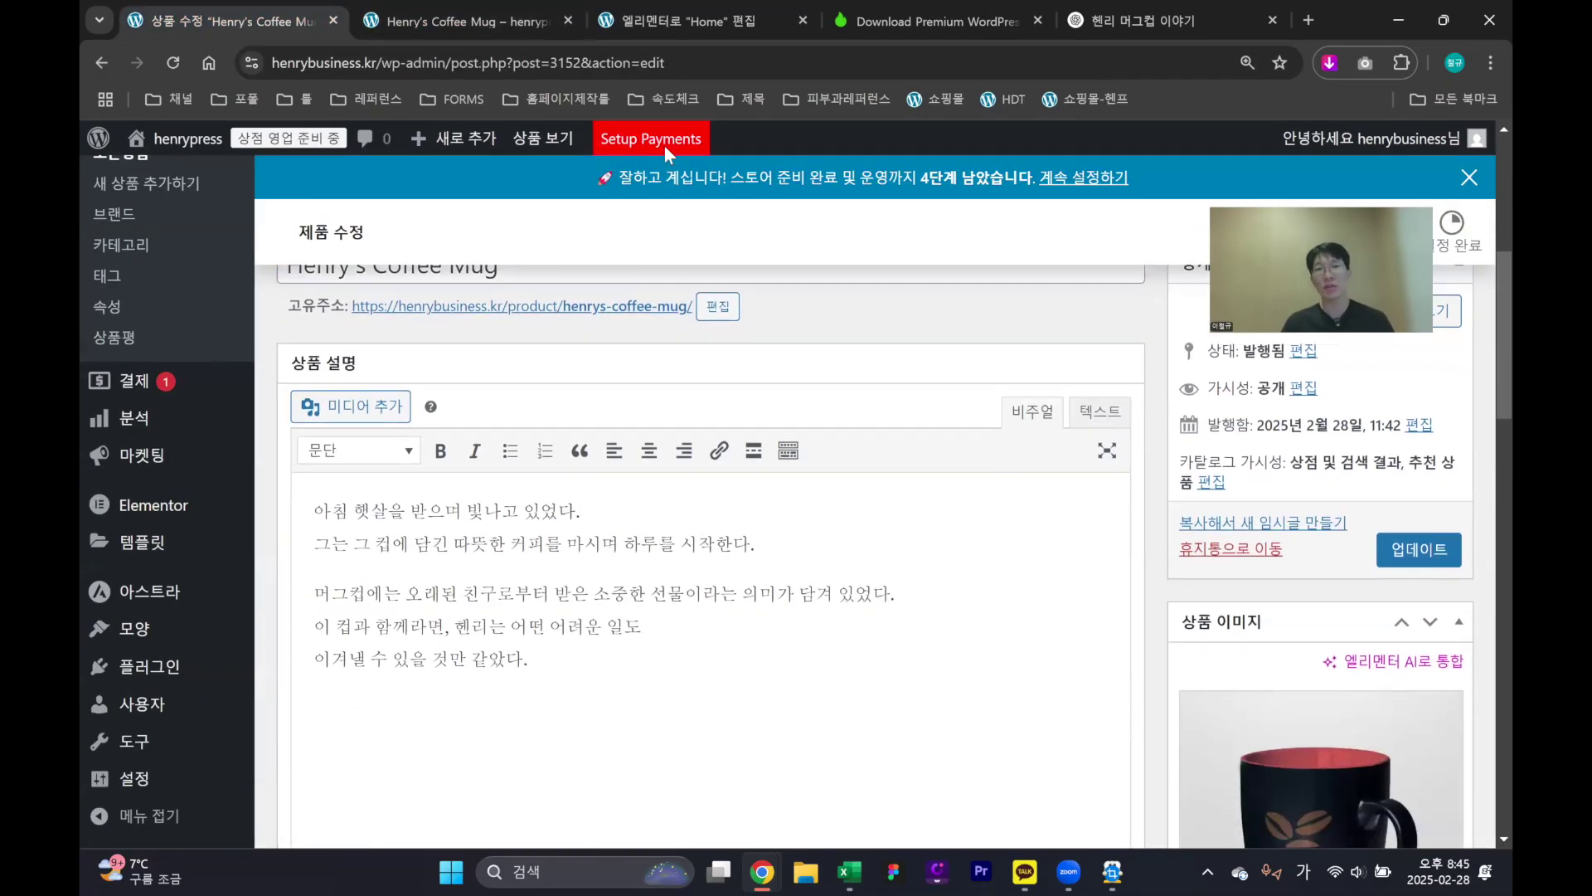
Switch to the ChatGPT conversation and copy the whole second answer, starting with "커피 한 모금에"
left_click(466, 12)
left_click(644, 10)
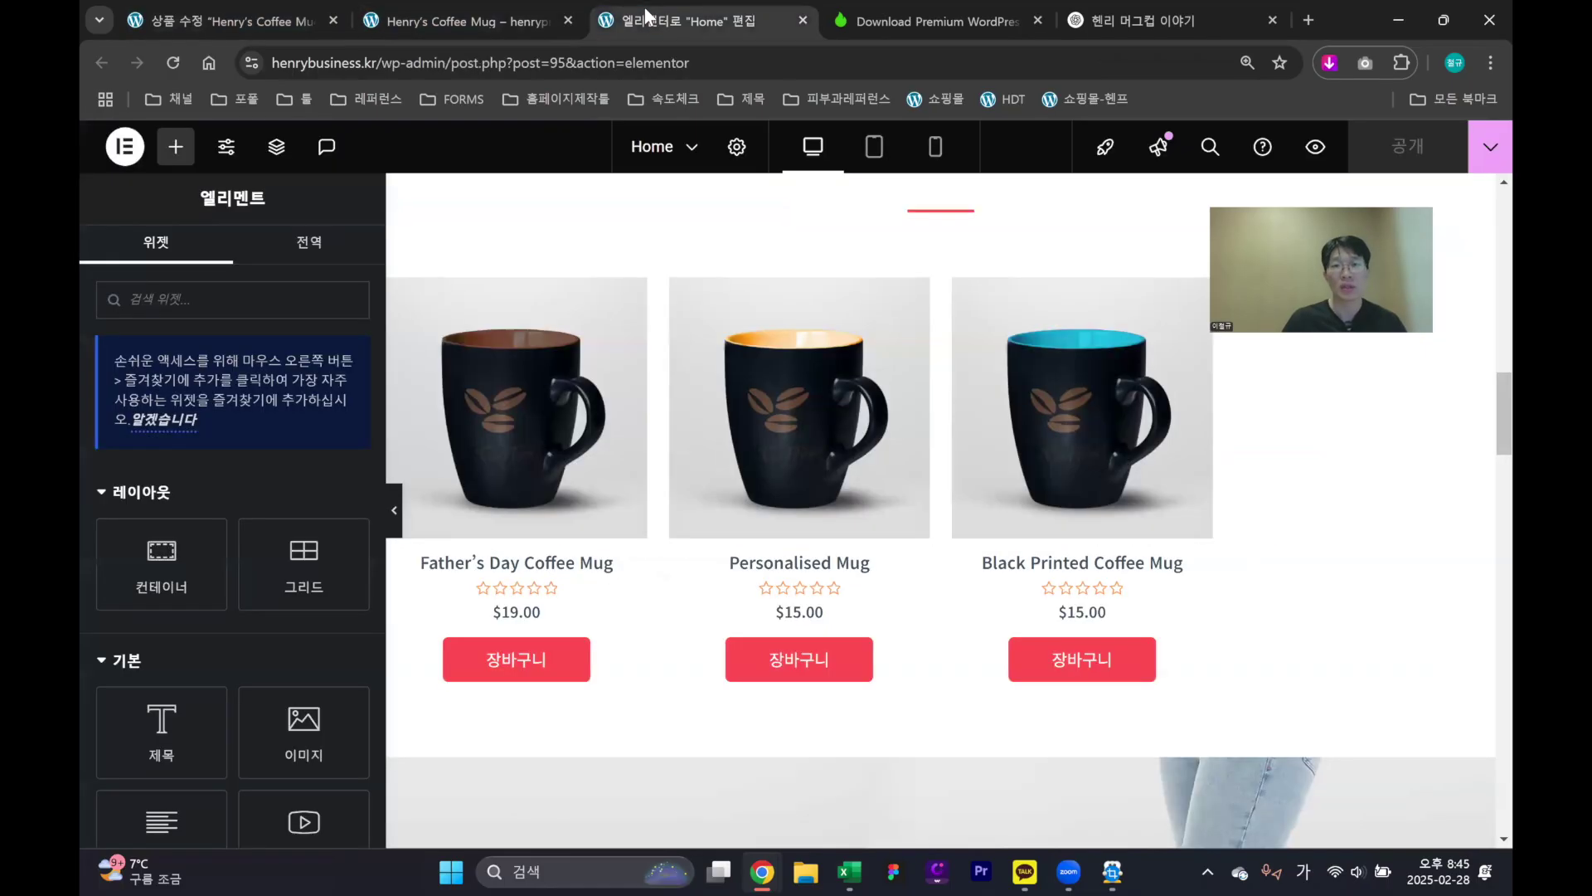
left_click(1116, 23)
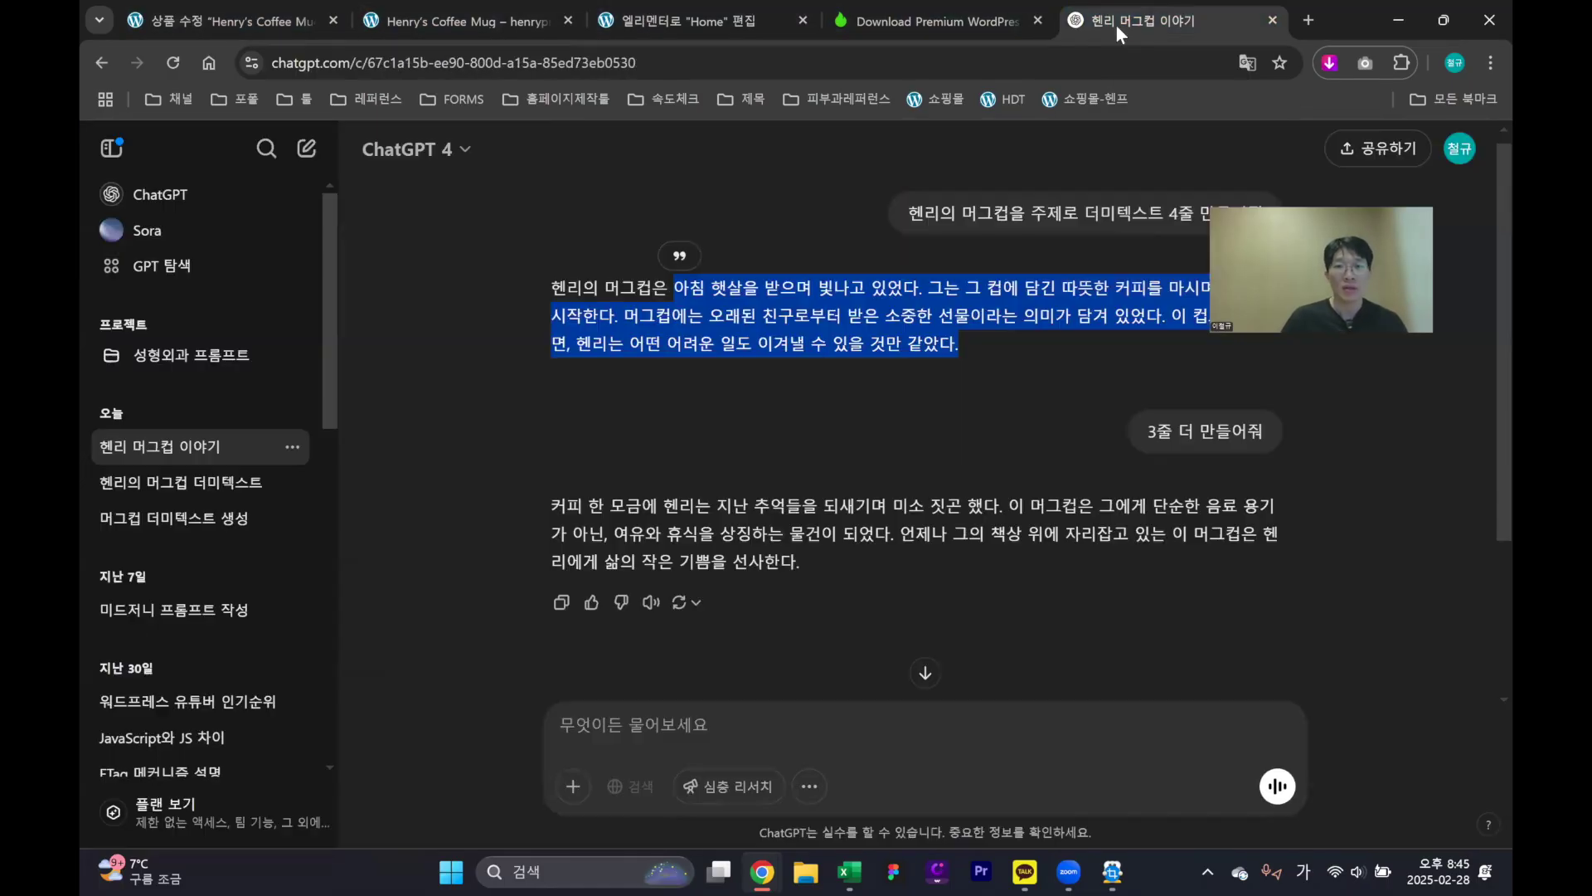
left_click_drag(854, 568, 558, 524)
key("ctrl+c")
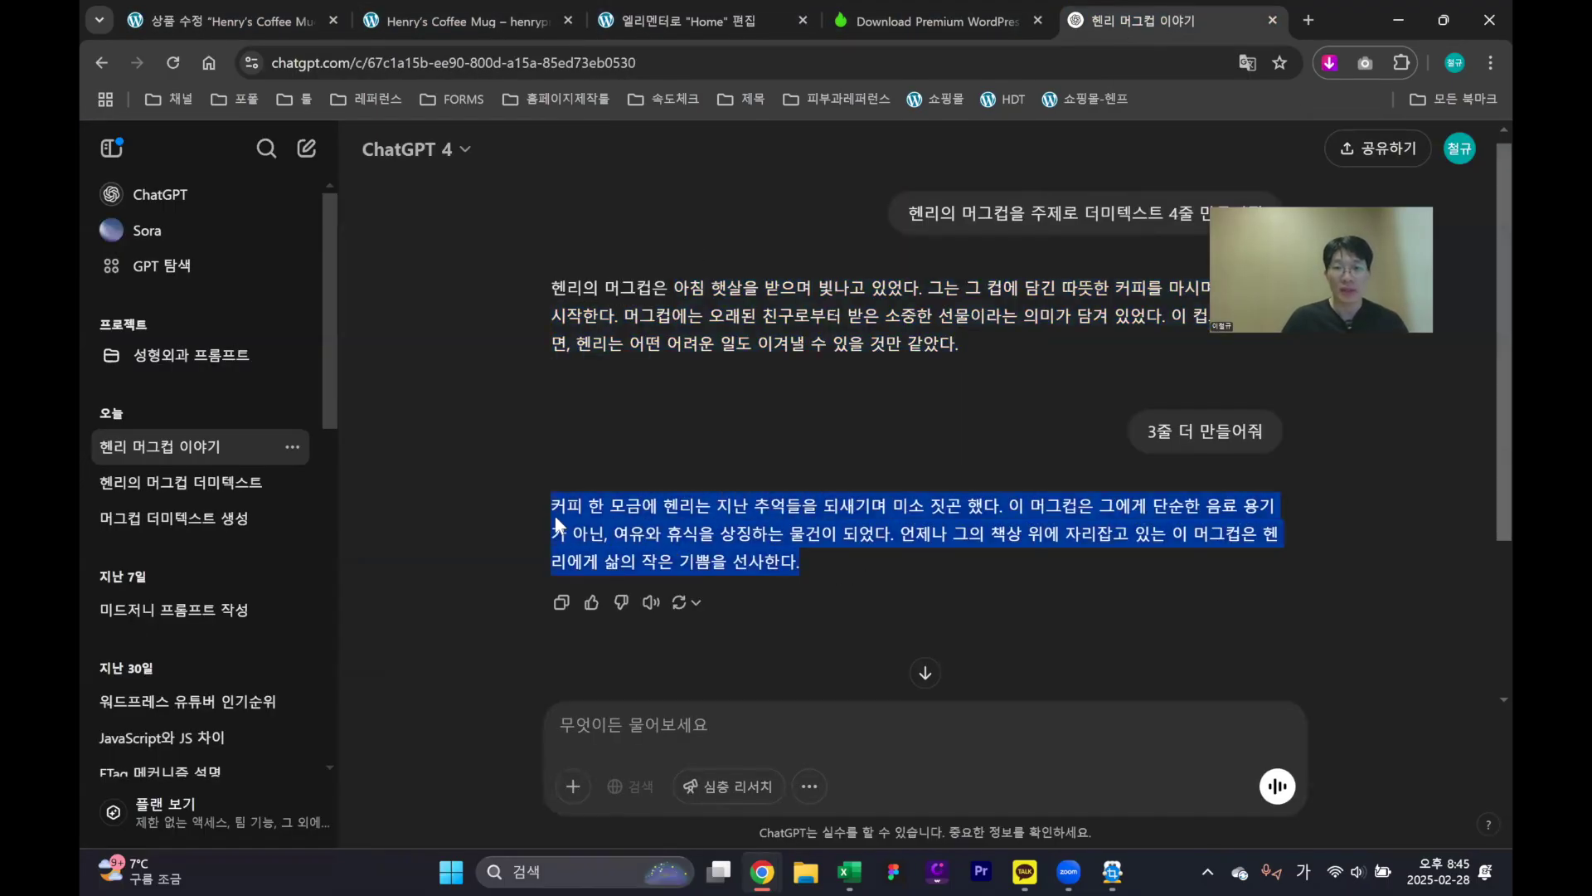
Locate the short description on the product preview, then replace it in the product editor with the copied ChatGPT text
left_click(432, 10)
scroll(476, 686, "up", 2)
scroll(476, 687, "down", 2)
scroll(743, 617, "up", 5)
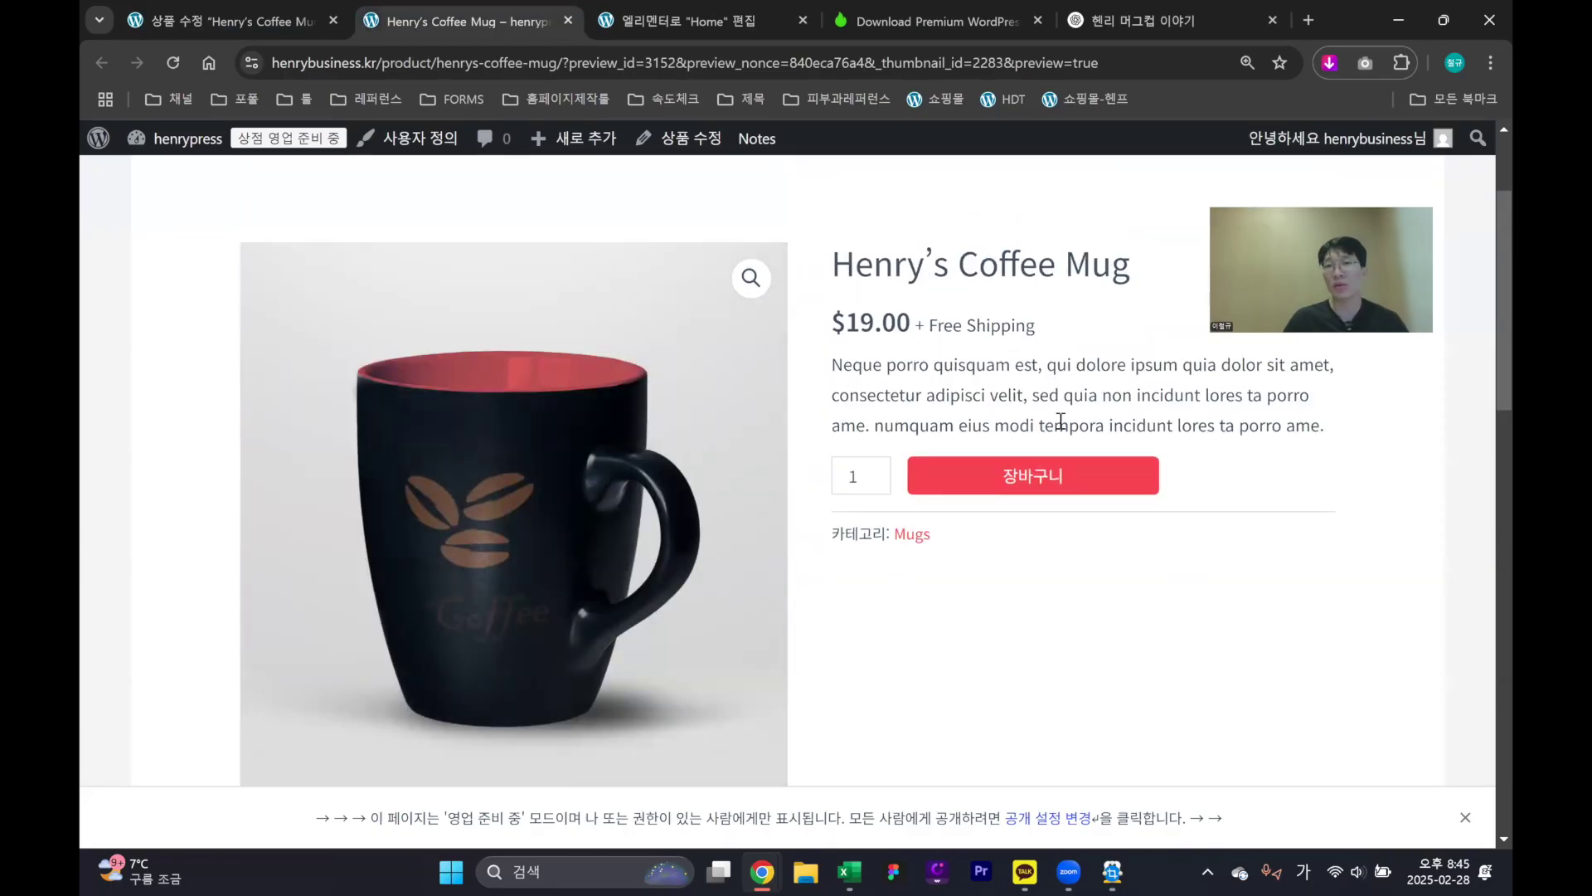
scroll(925, 547, "down", 10)
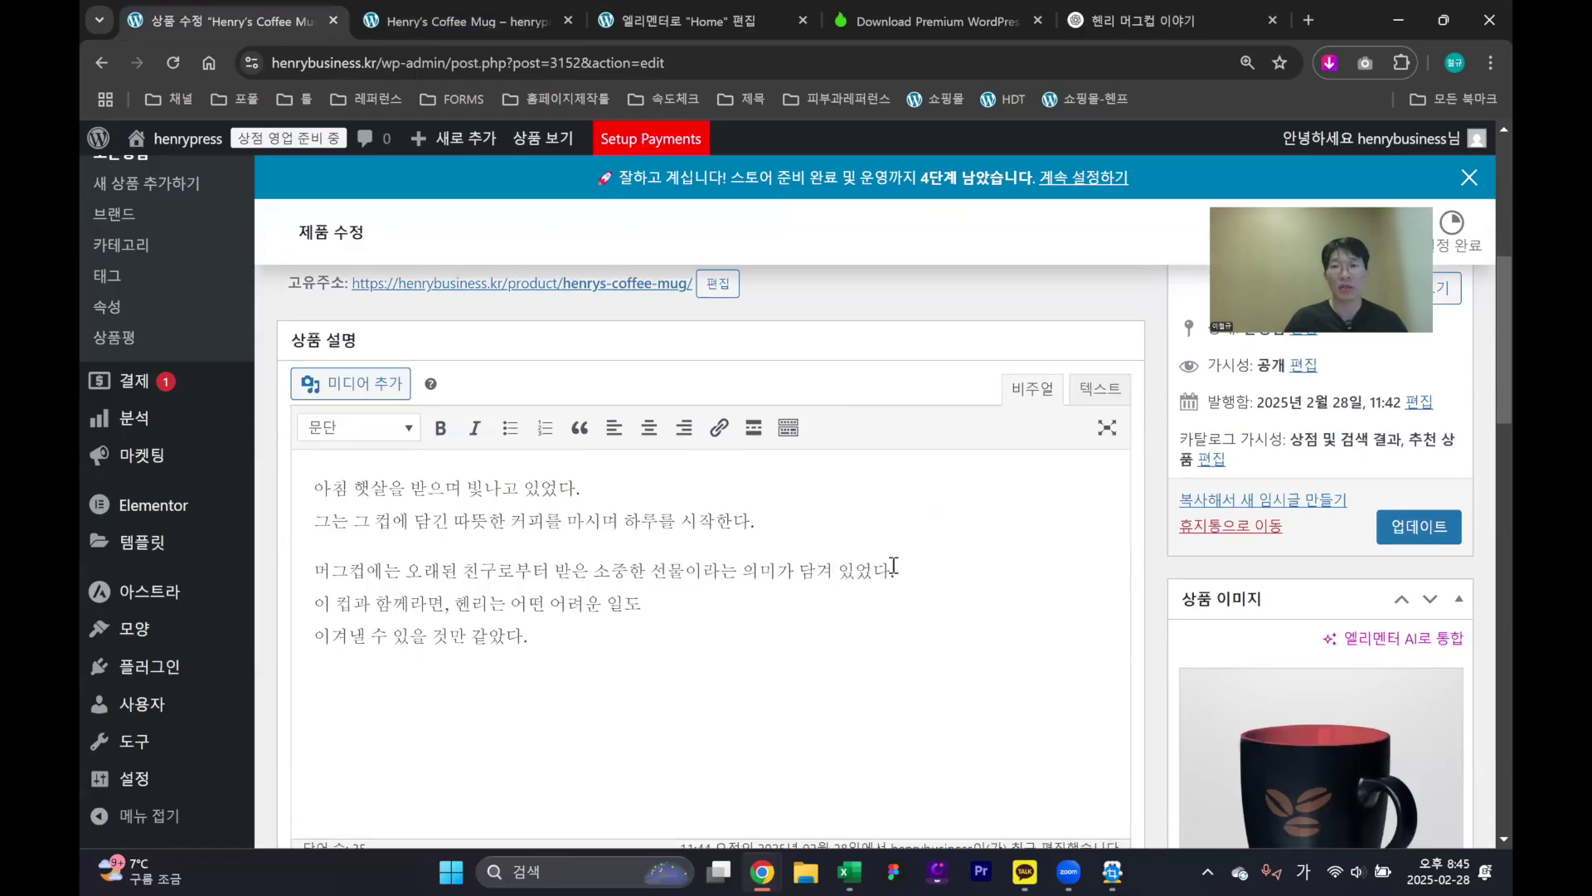
left_click_drag(1038, 612, 311, 548)
key("ctrl+v")
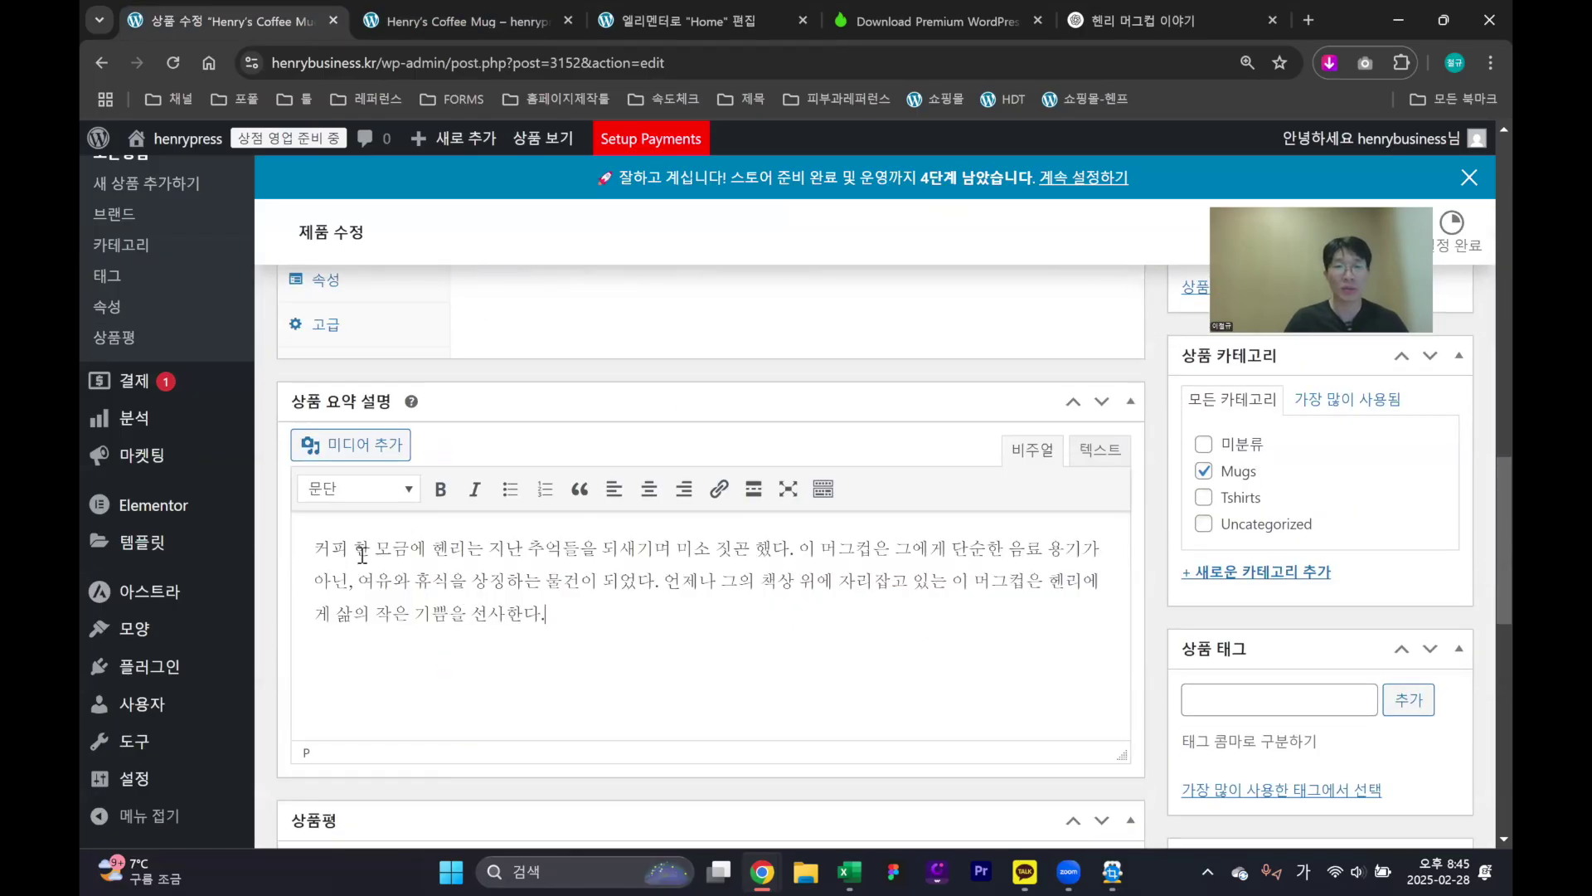
left_click_drag(330, 548, 1031, 582)
left_click(927, 661)
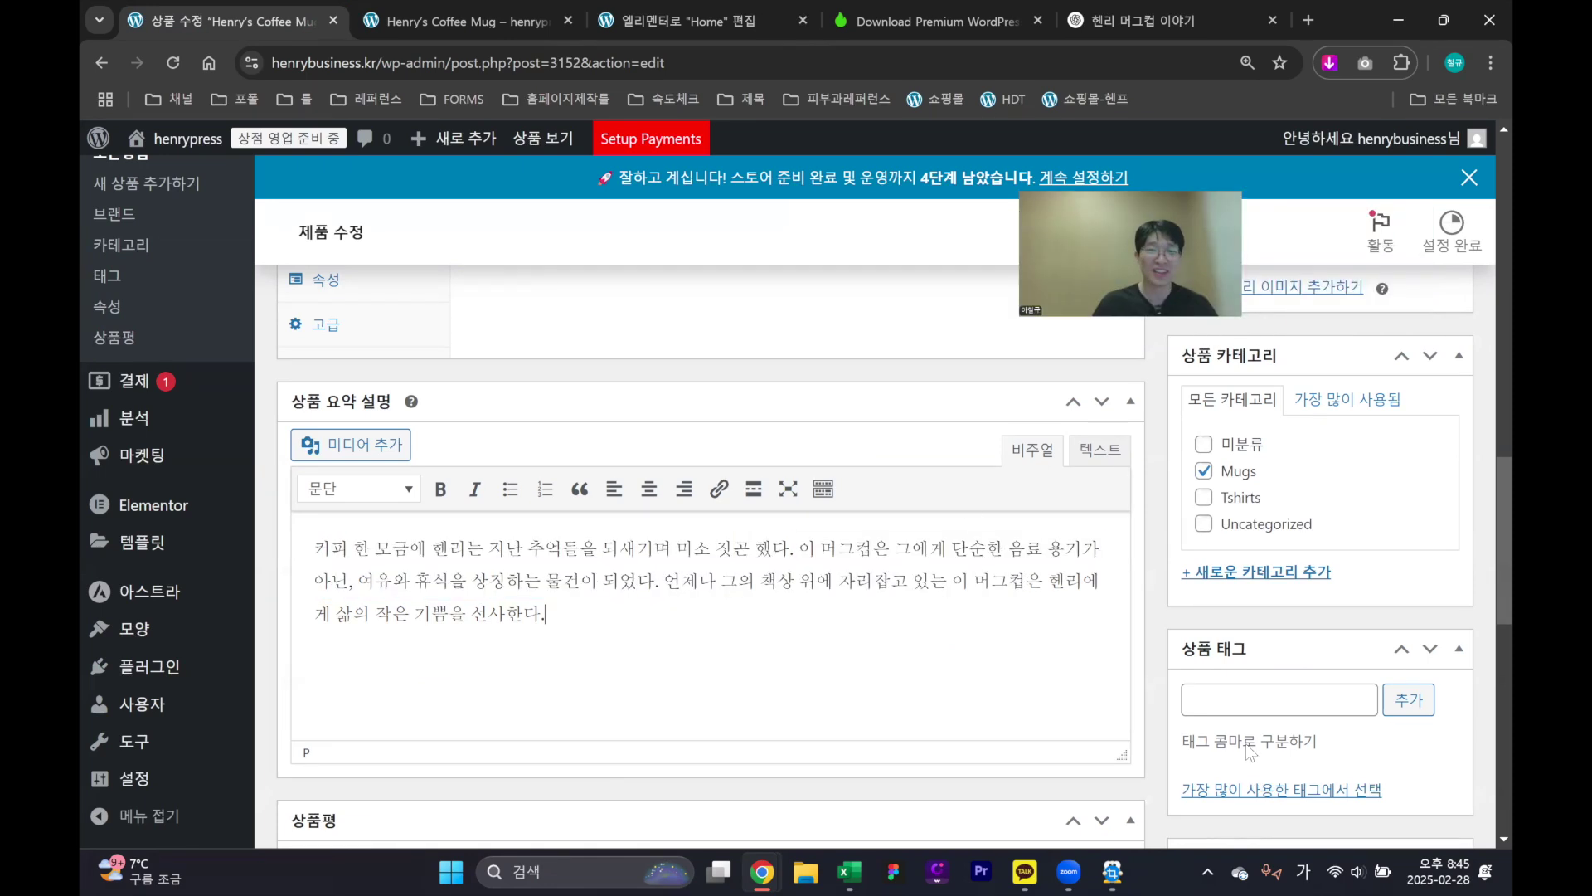
Look over the remaining product settings below the short description and update the product
scroll(450, 590, "down", 2)
scroll(586, 689, "down", 3)
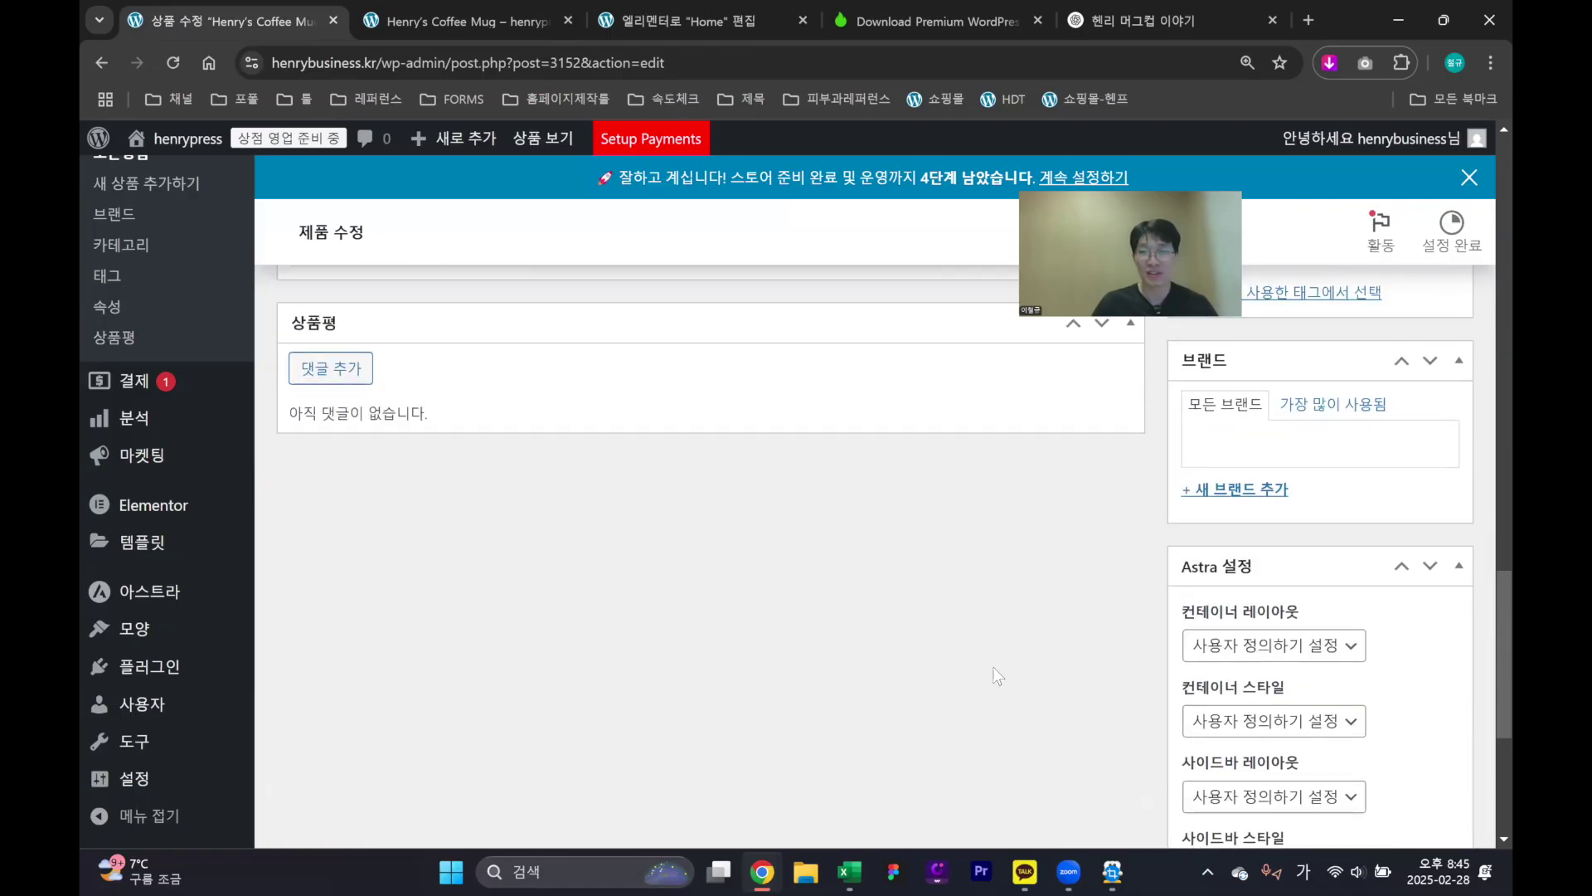
scroll(986, 669, "up", 9)
scroll(1401, 452, "down", 3)
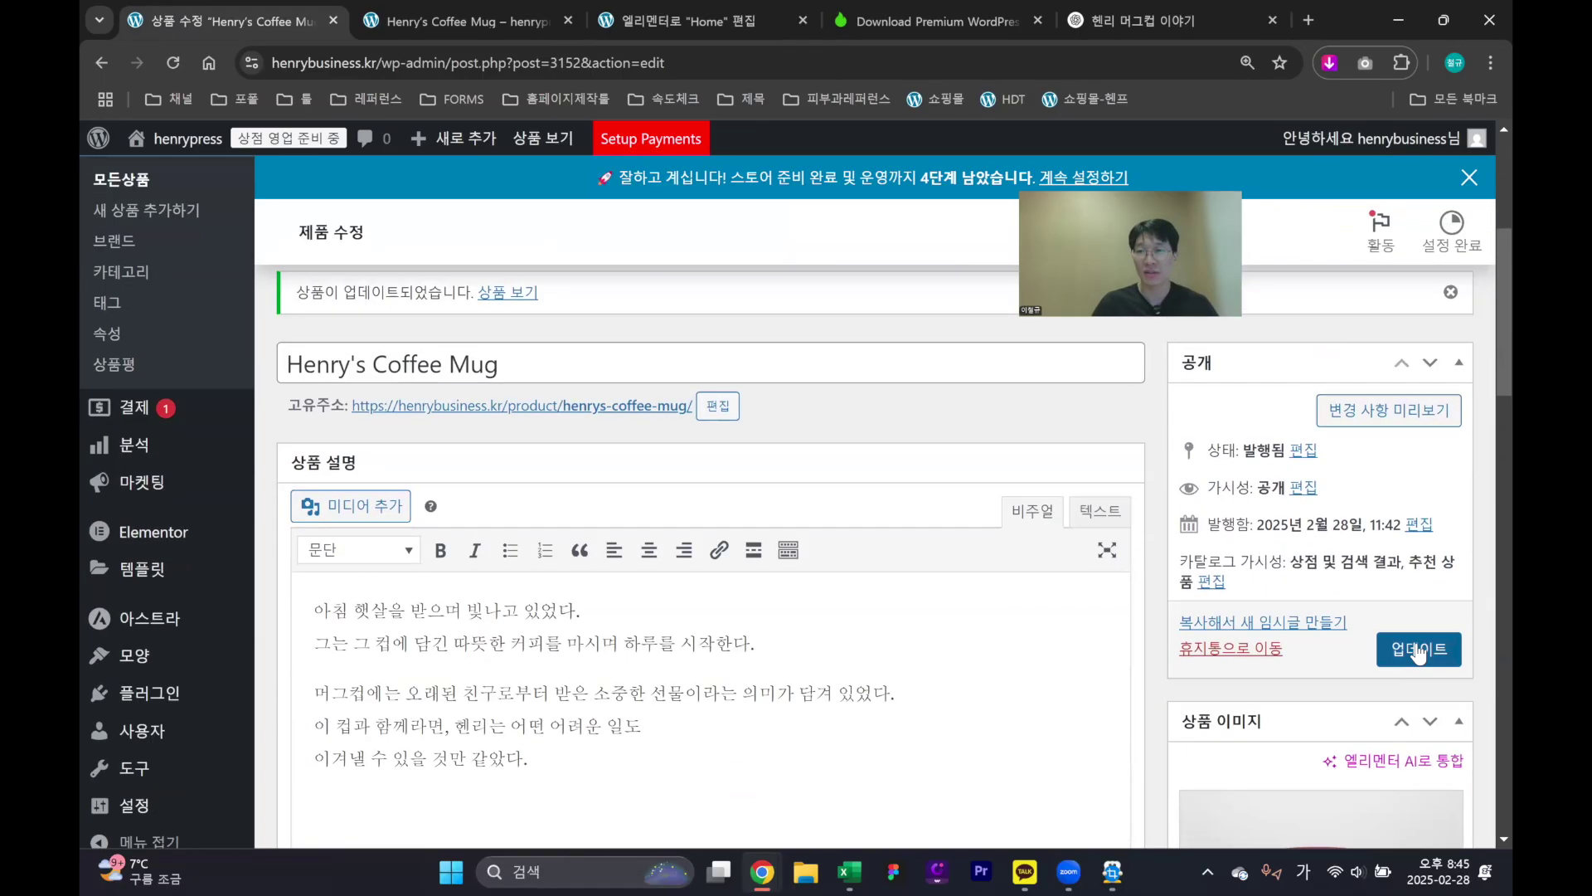
left_click(1421, 652)
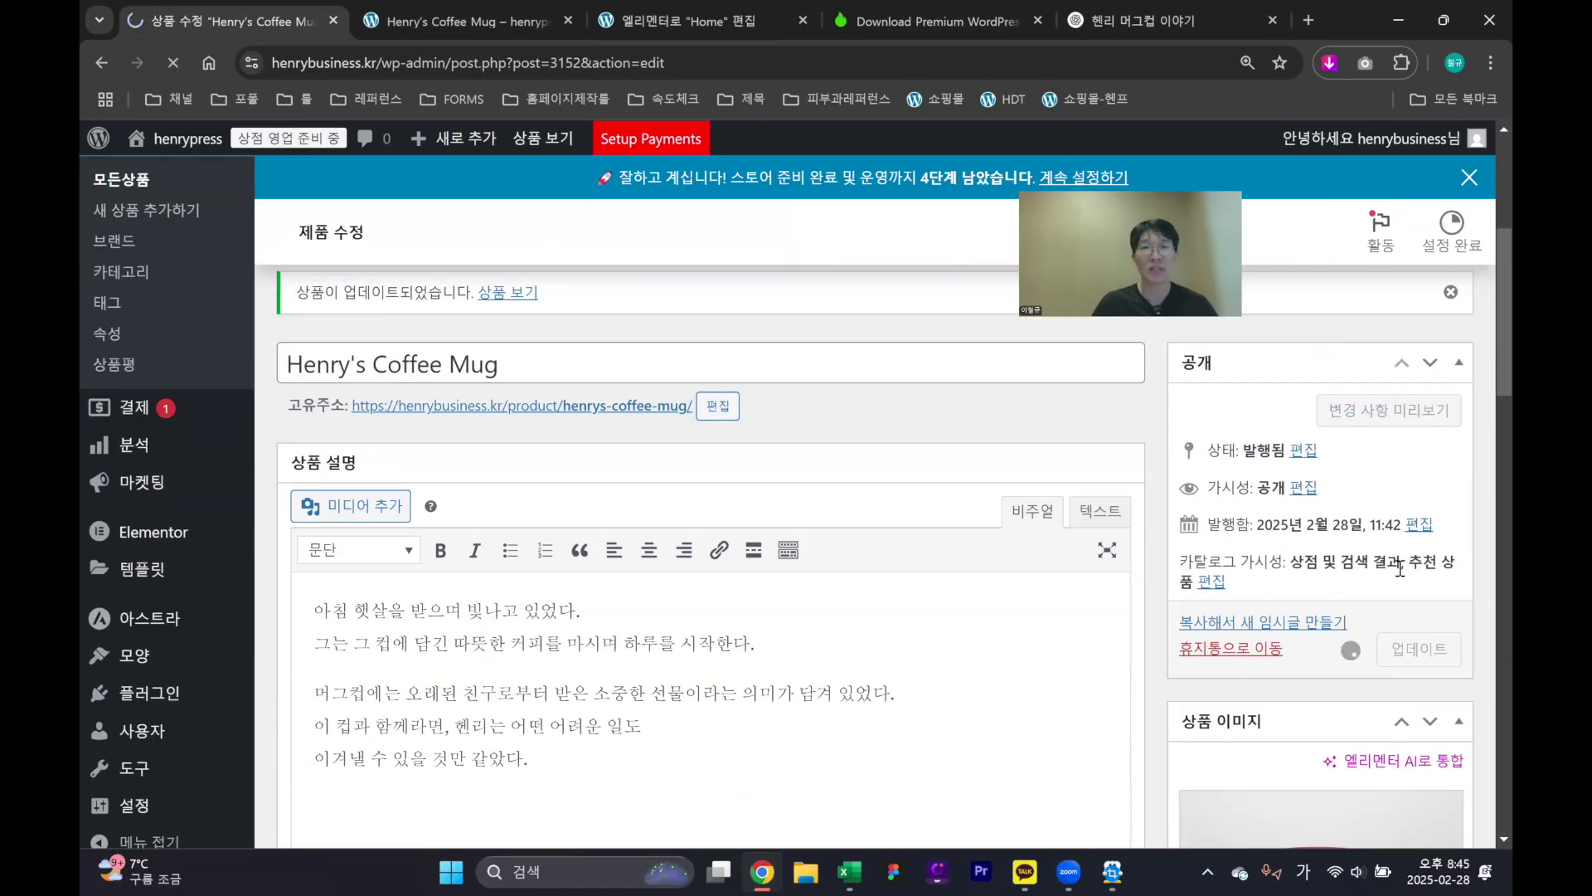
Reload the product preview, then return to the product editor and update the product again
left_click(481, 23)
key("F5")
key("F5")
key("ctrl+Page_Up")
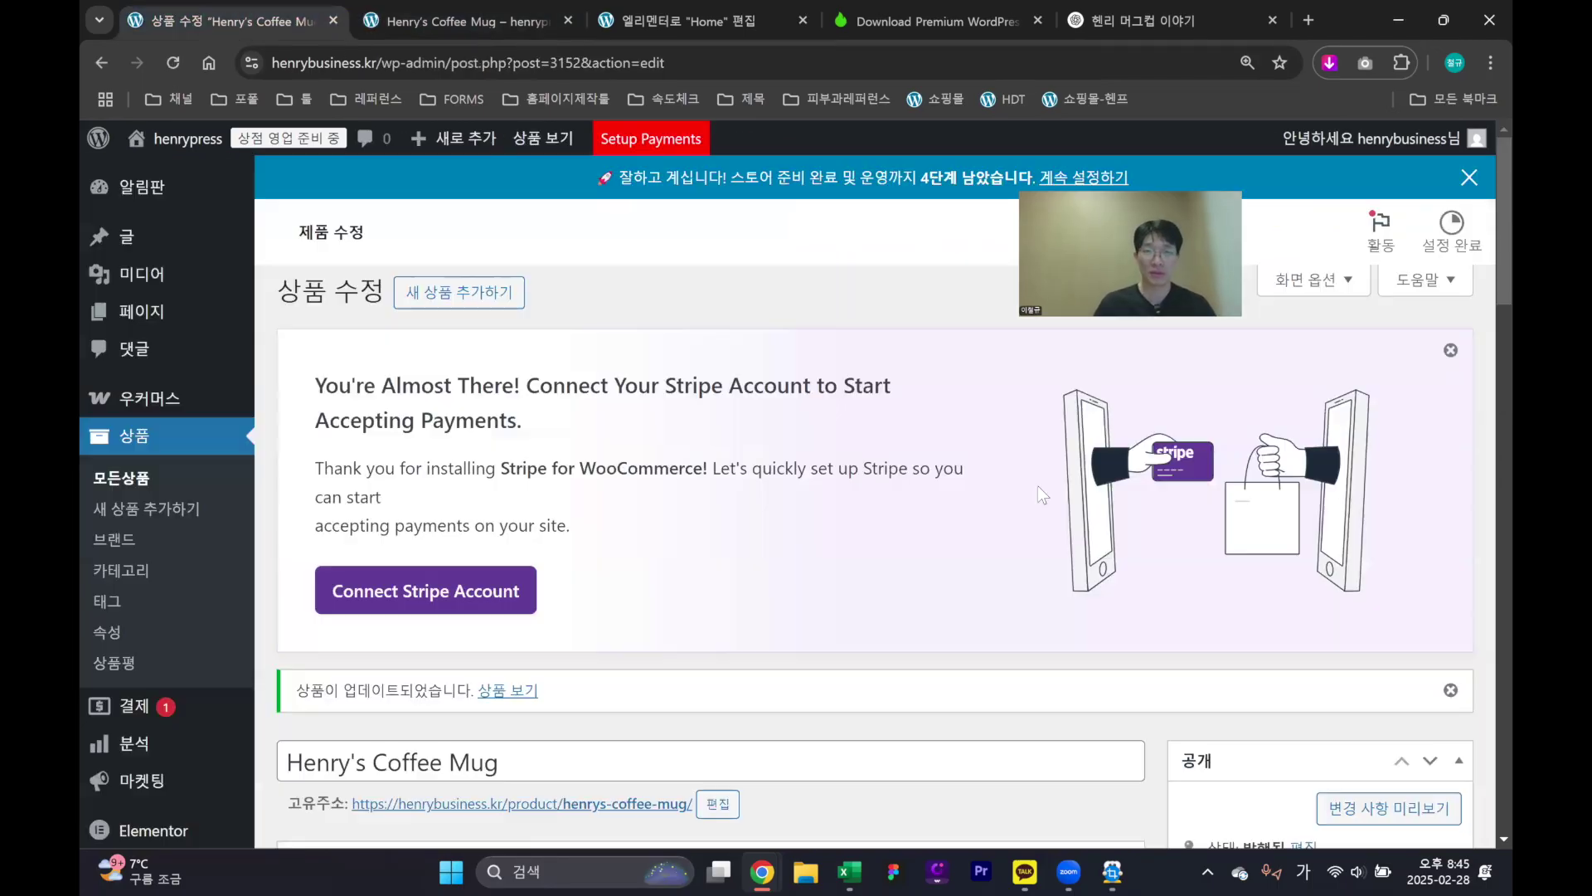
scroll(1418, 676, "down", 5)
left_click(1419, 655)
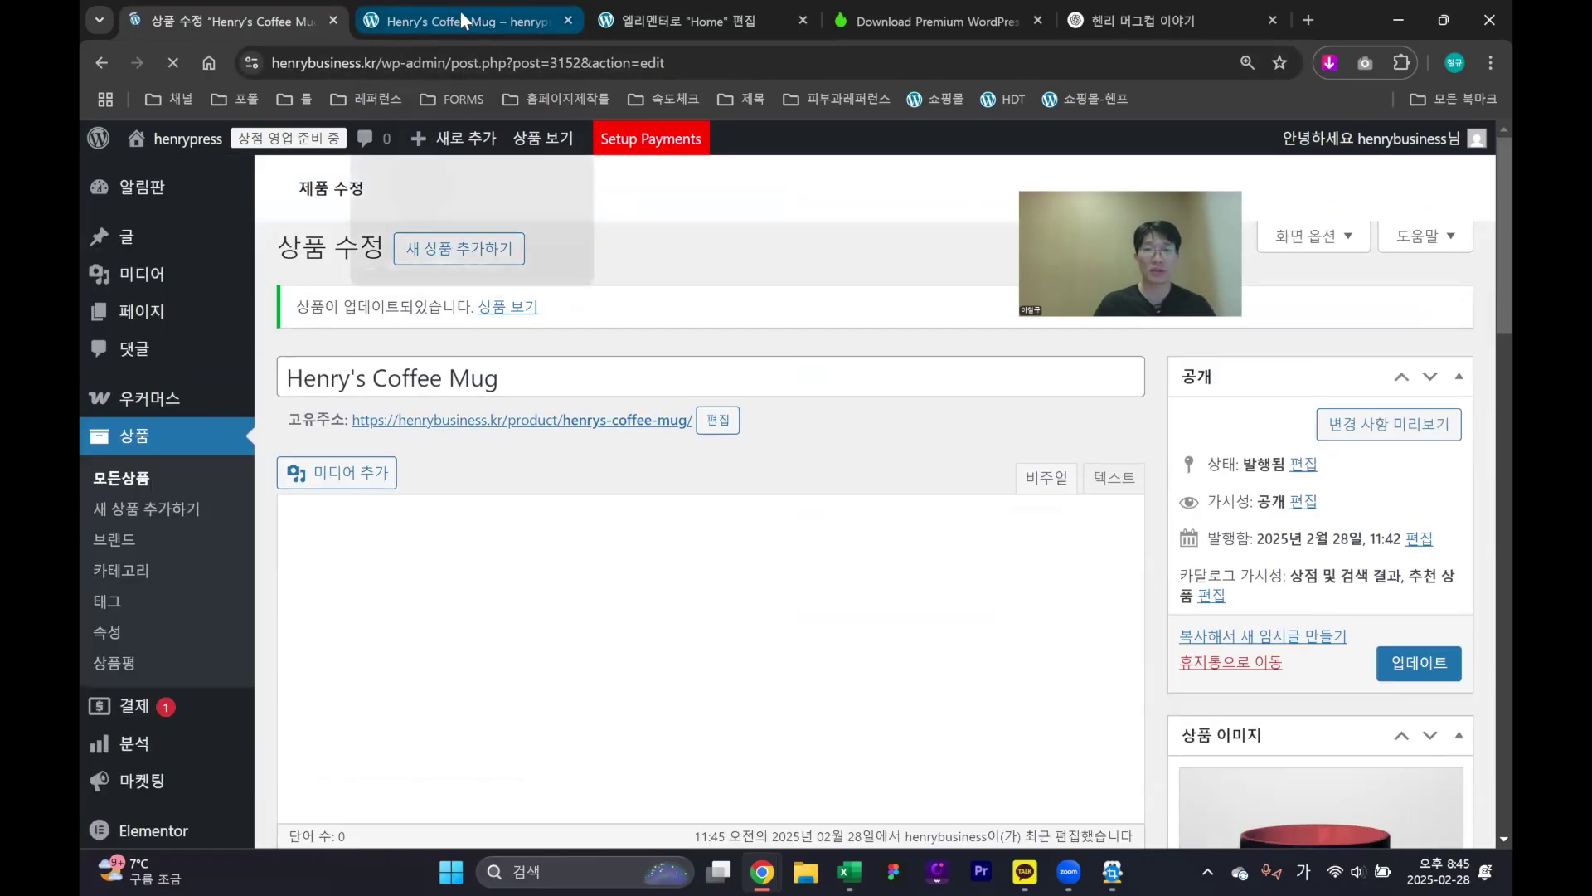
Check the short description and the description text on the product preview page
left_click(474, 15)
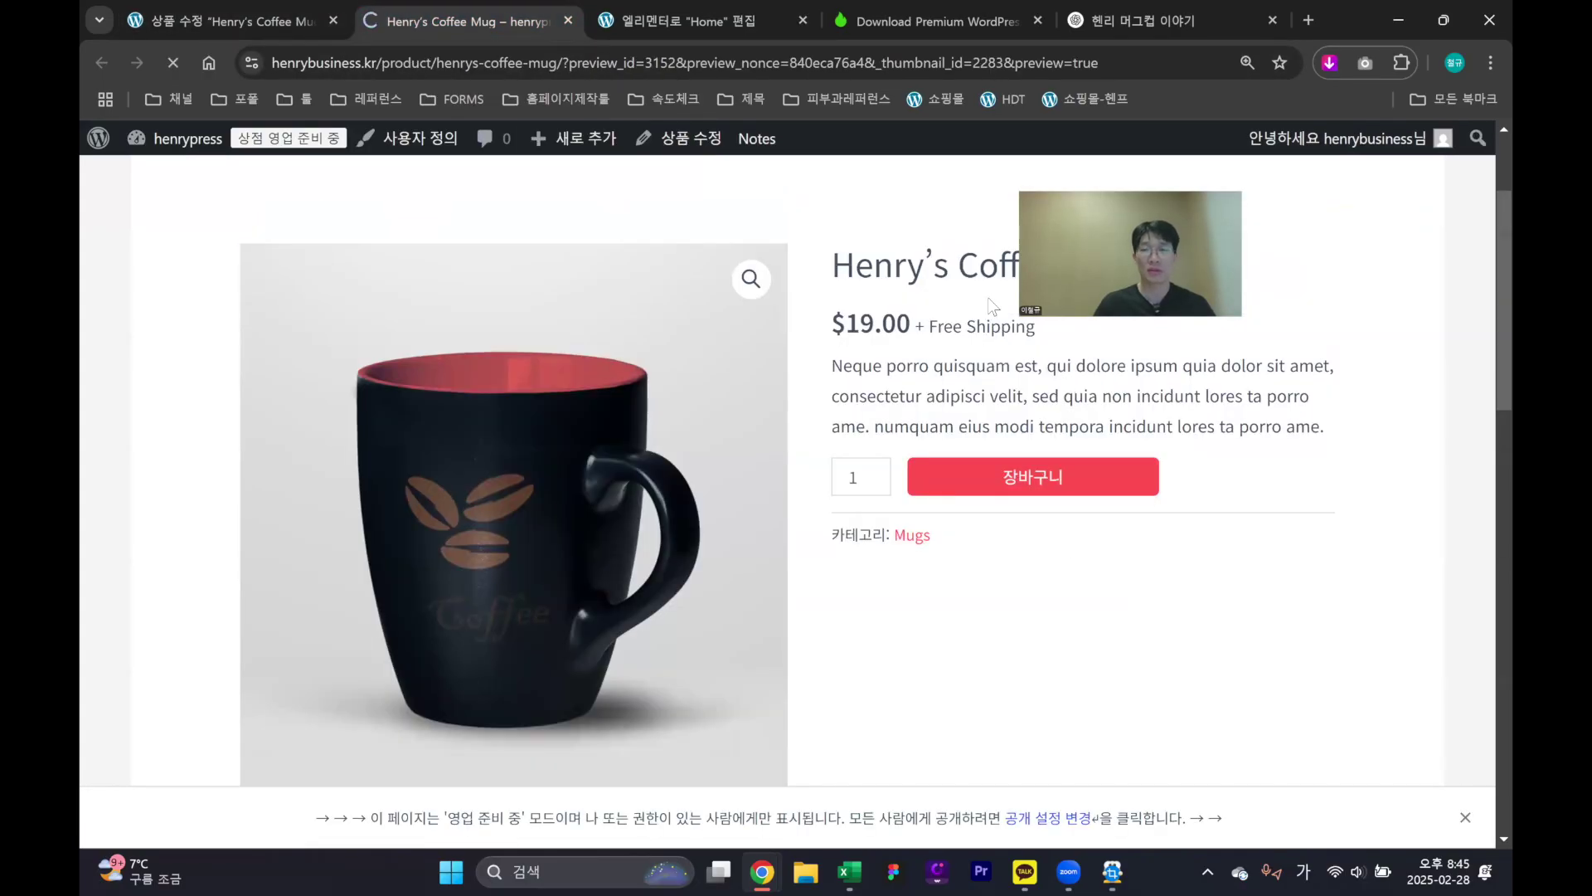
scroll(1093, 409, "down", 15)
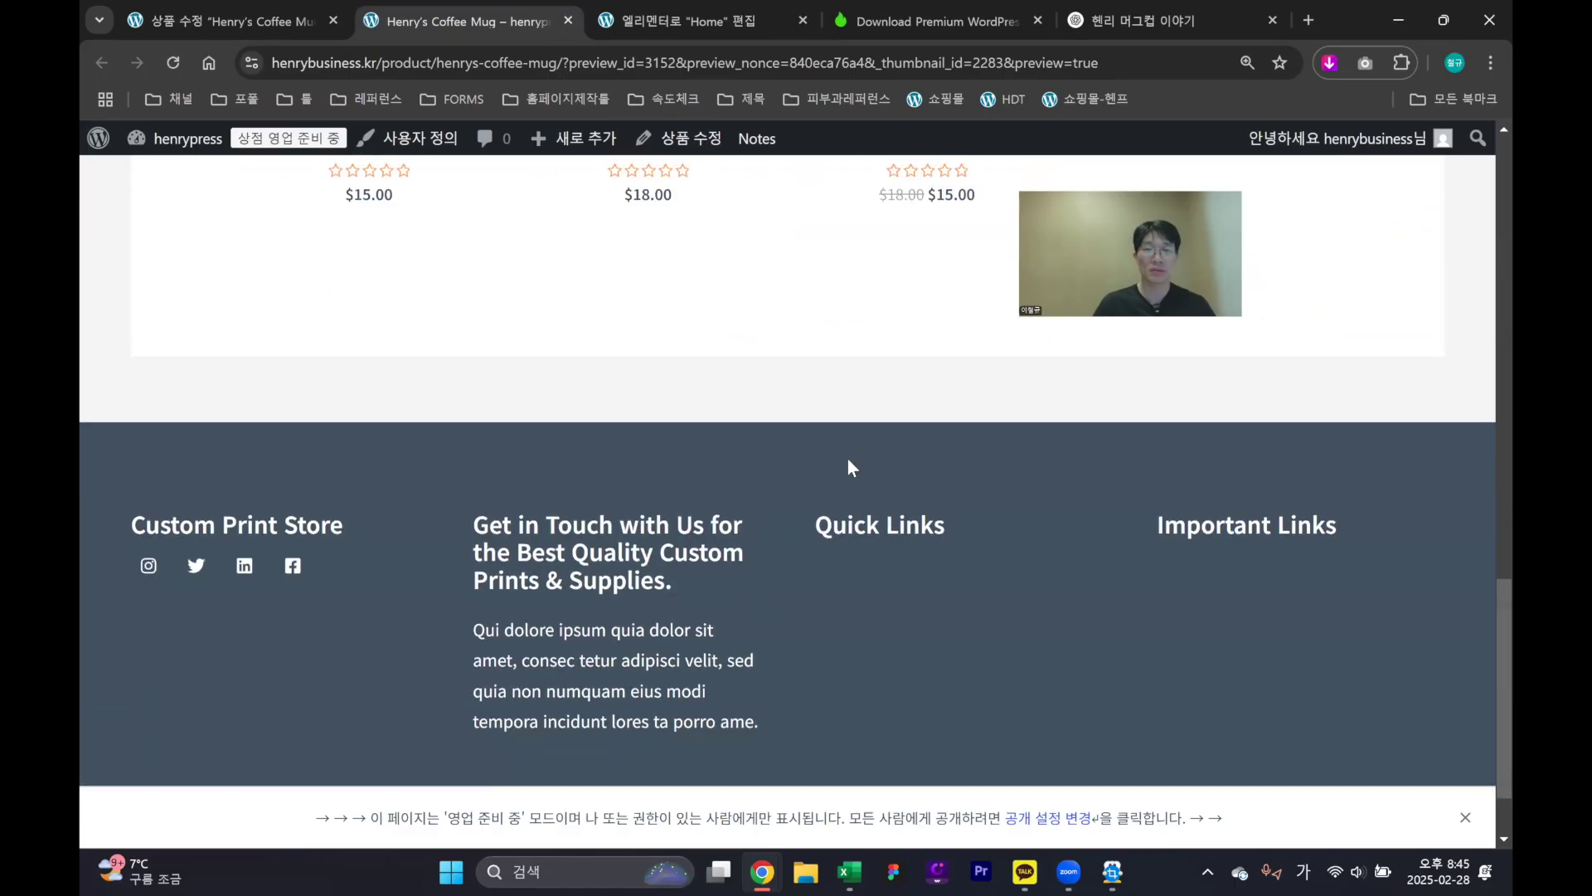
scroll(846, 461, "up", 13)
scroll(998, 464, "up", 4)
left_click_drag(906, 543, 1112, 551)
left_click(1112, 551)
Review the description, price and short description in the product editor and update the product once more
left_click(284, 22)
scroll(733, 485, "down", 4)
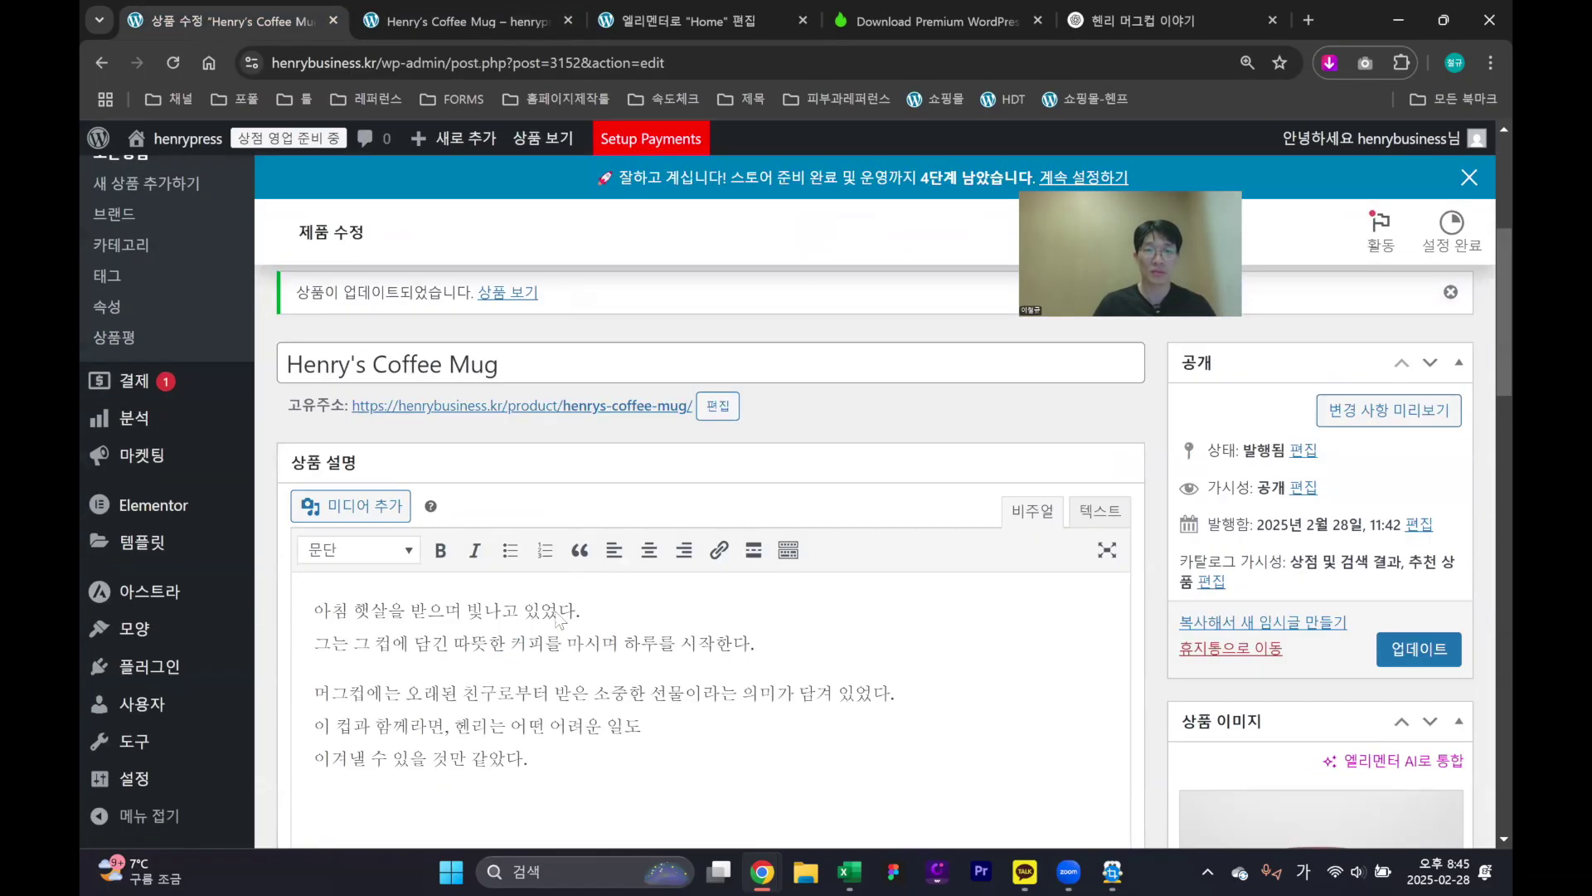
scroll(583, 584, "down", 2)
scroll(583, 584, "down", 15)
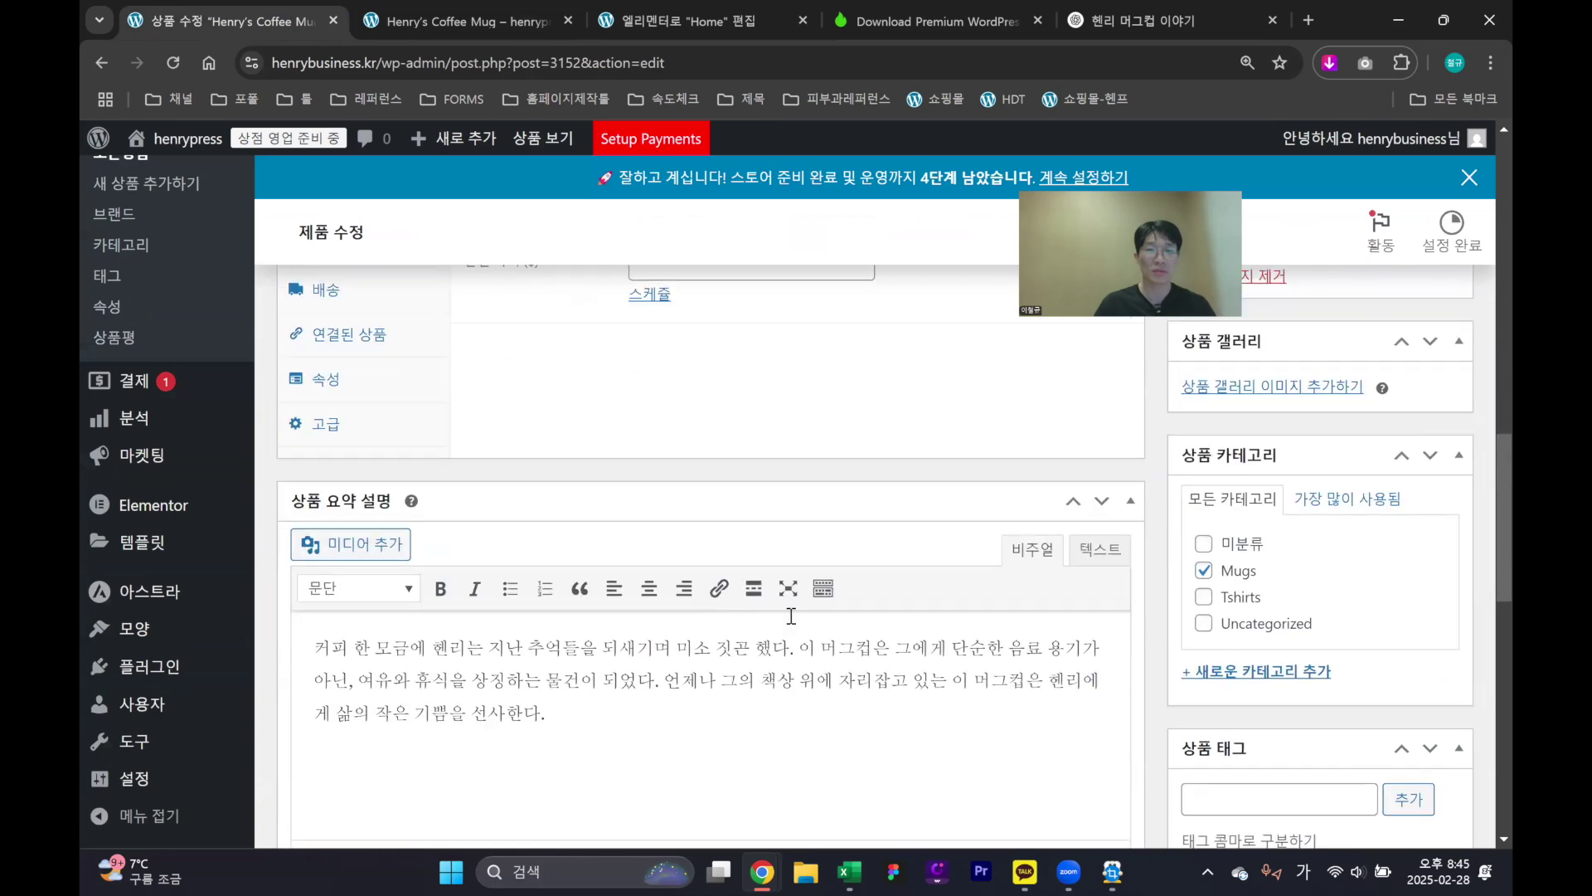
scroll(992, 634, "up", 10)
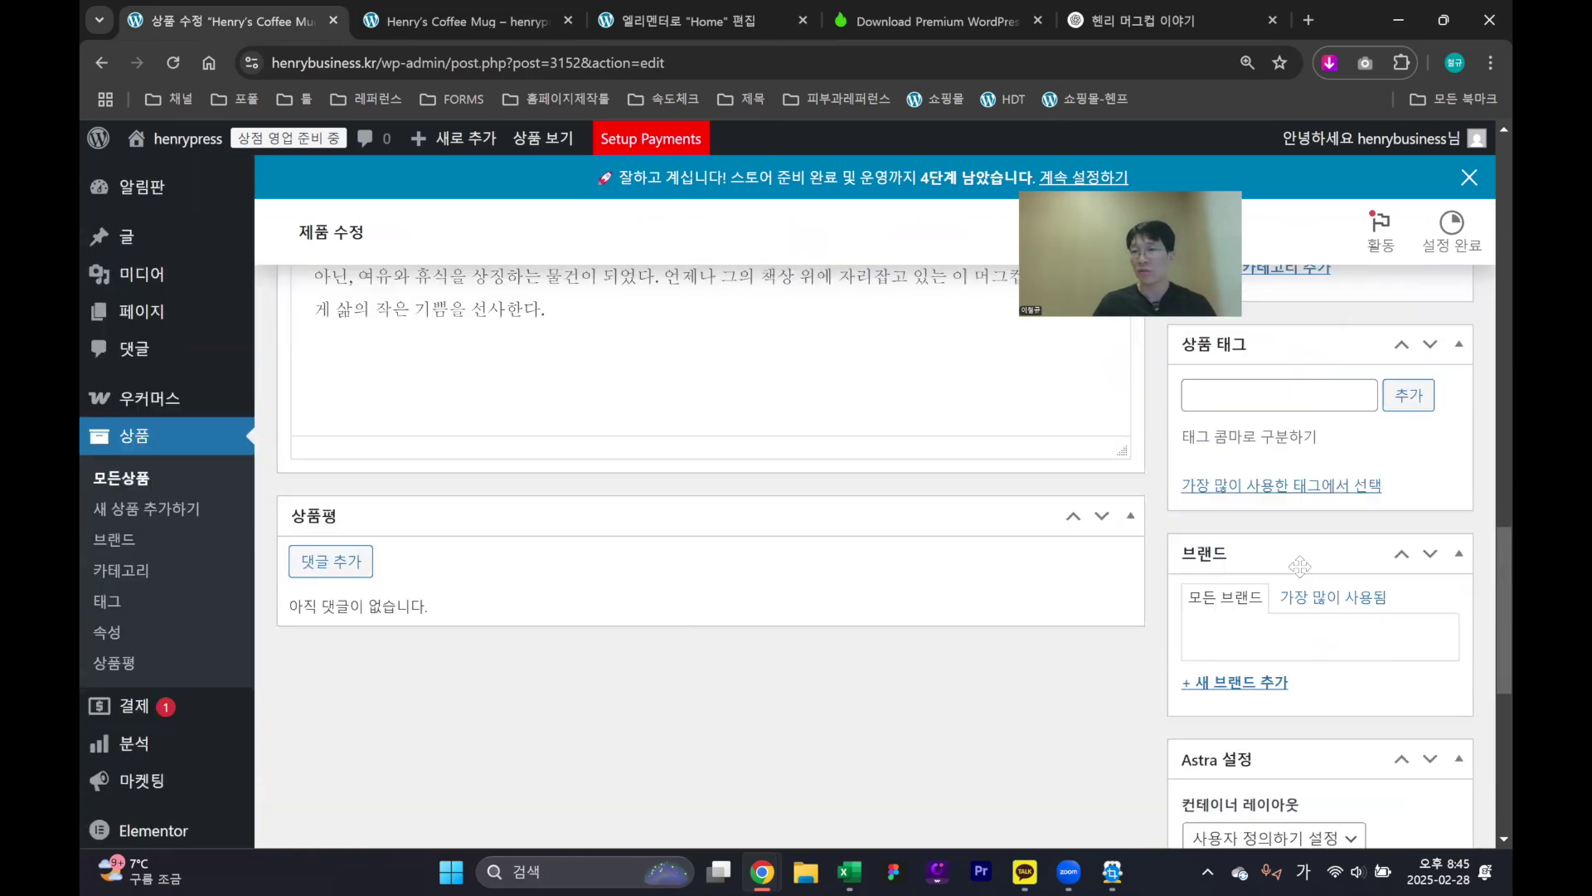
scroll(1337, 569, "up", 2)
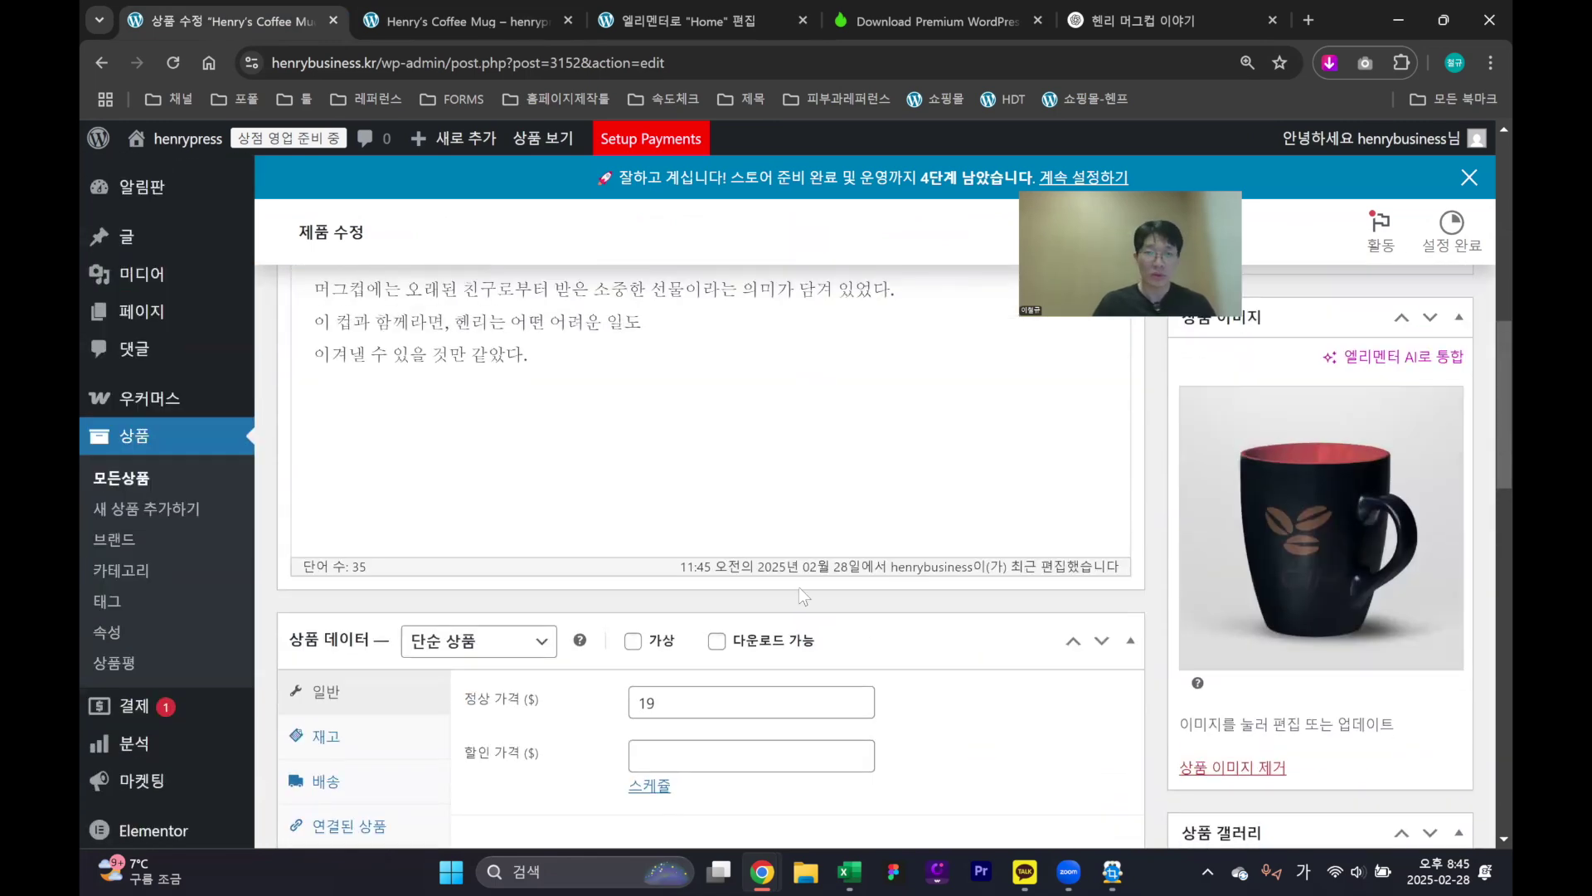
scroll(802, 595, "up", 5)
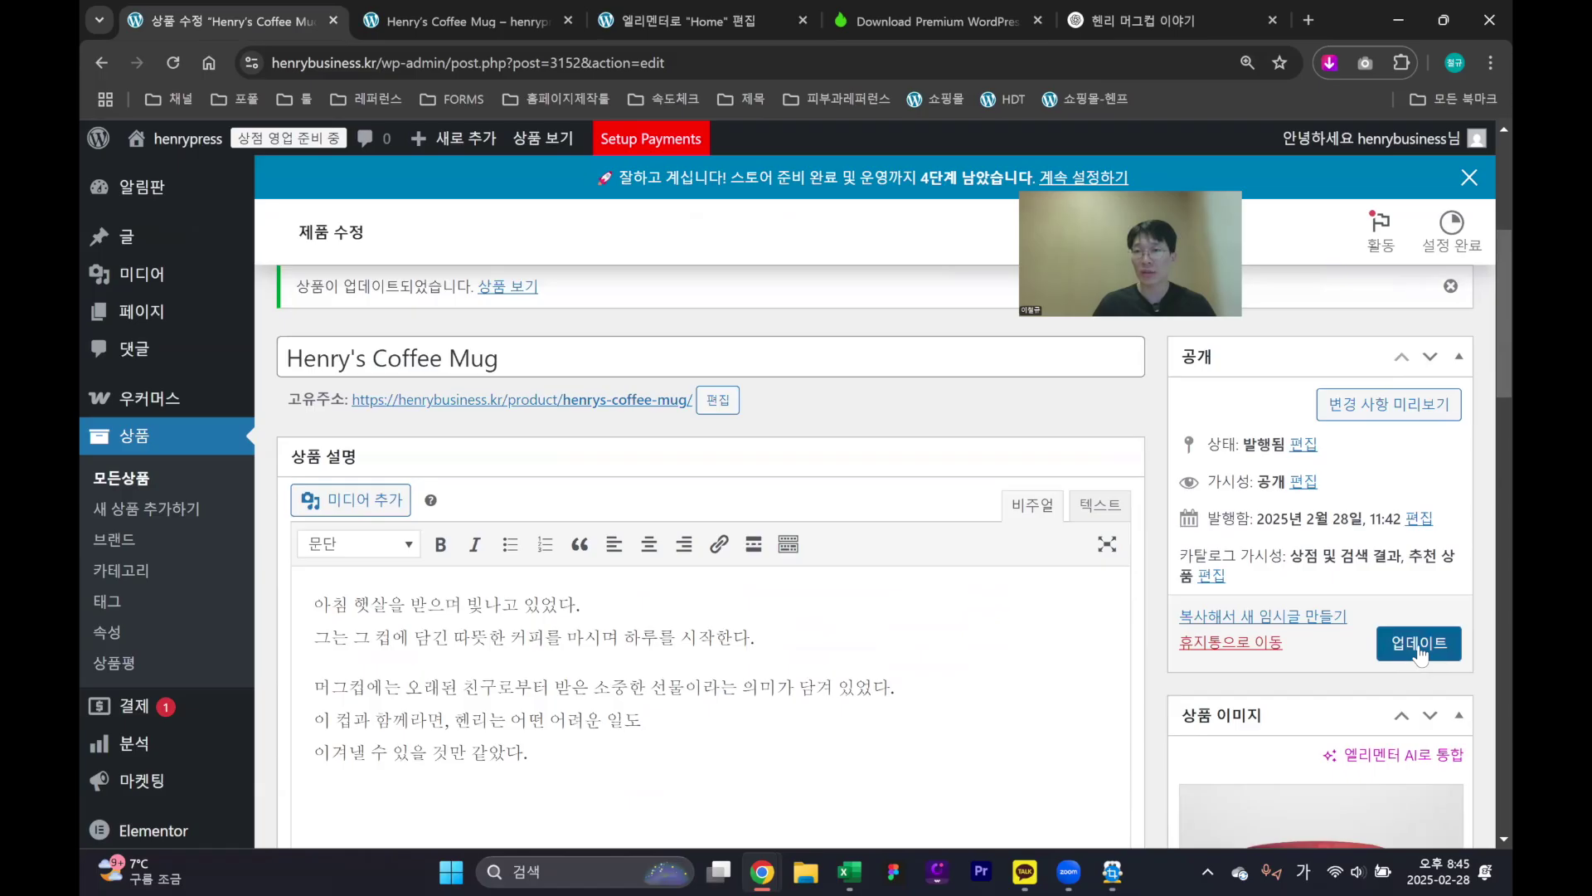
left_click(1419, 643)
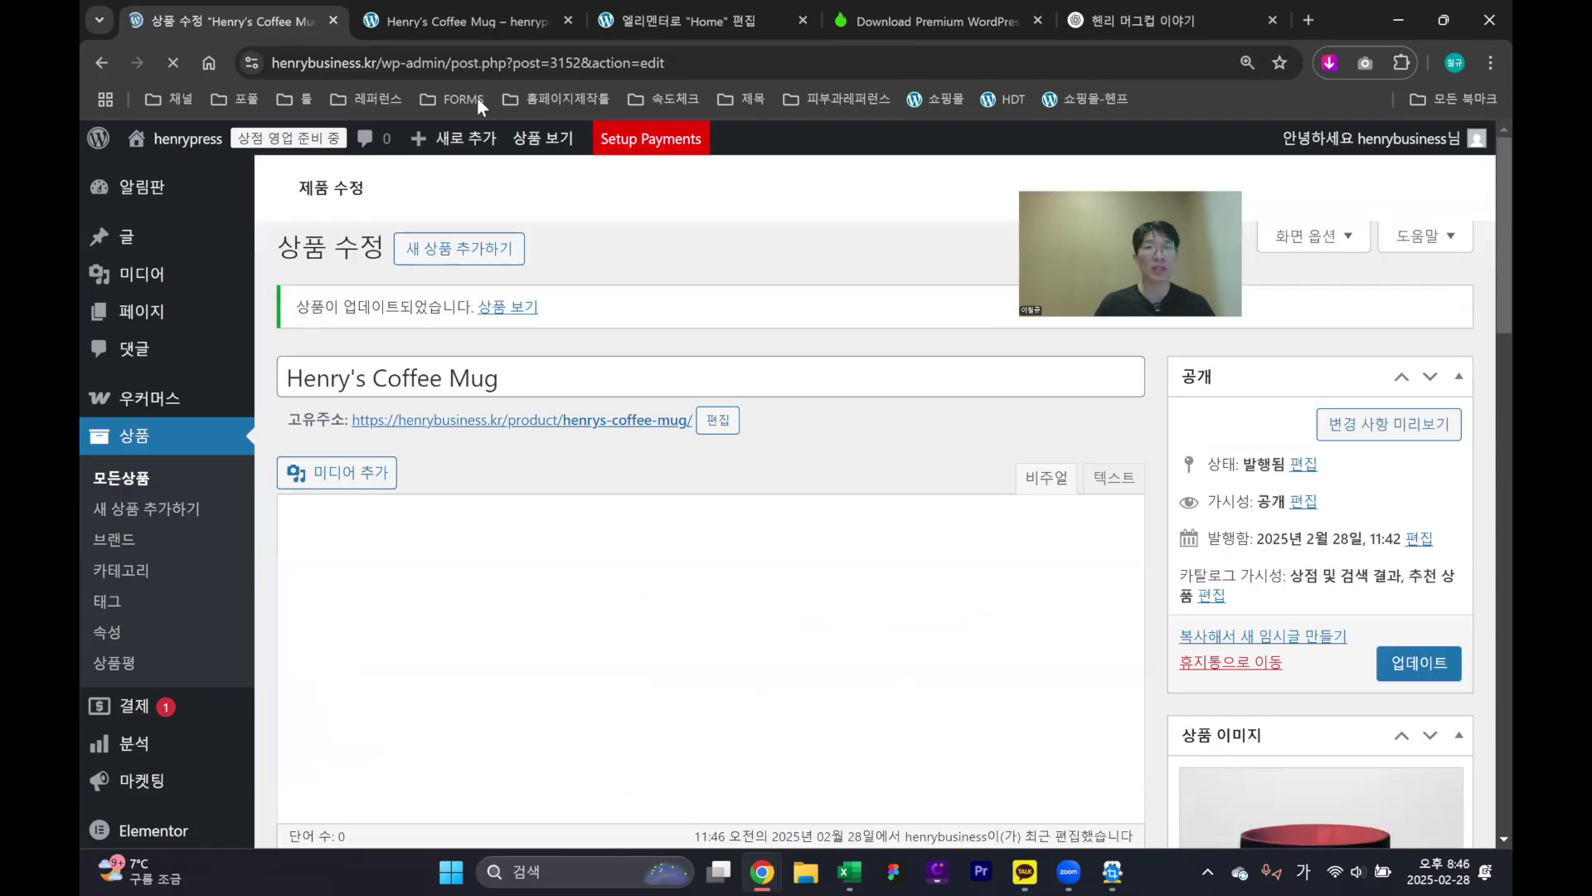
scroll(718, 496, "down", 5)
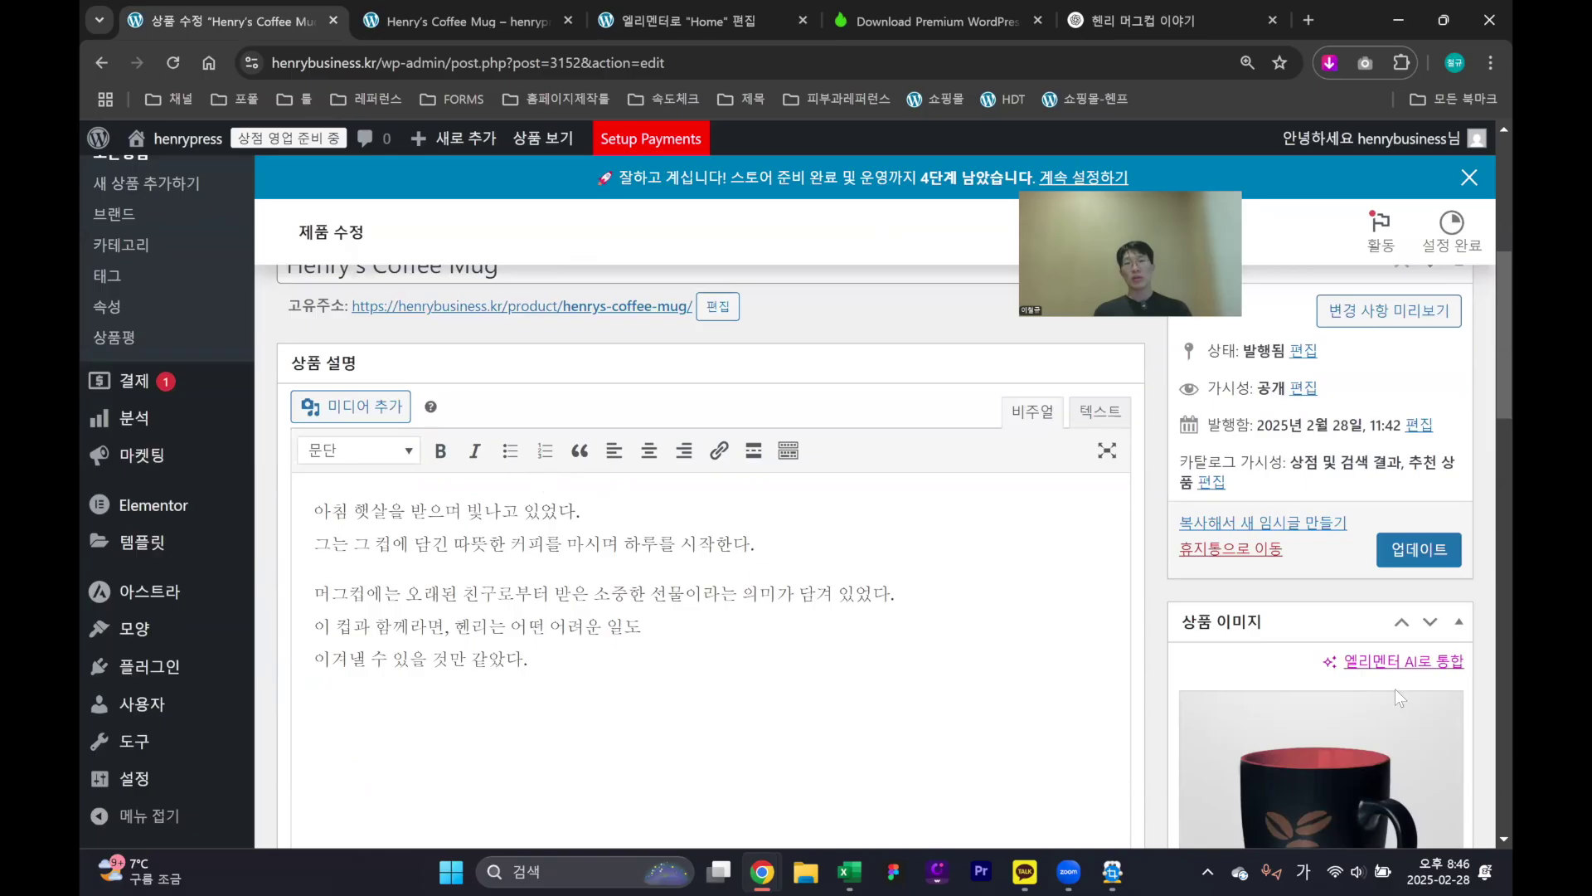
scroll(1406, 688, "down", 1)
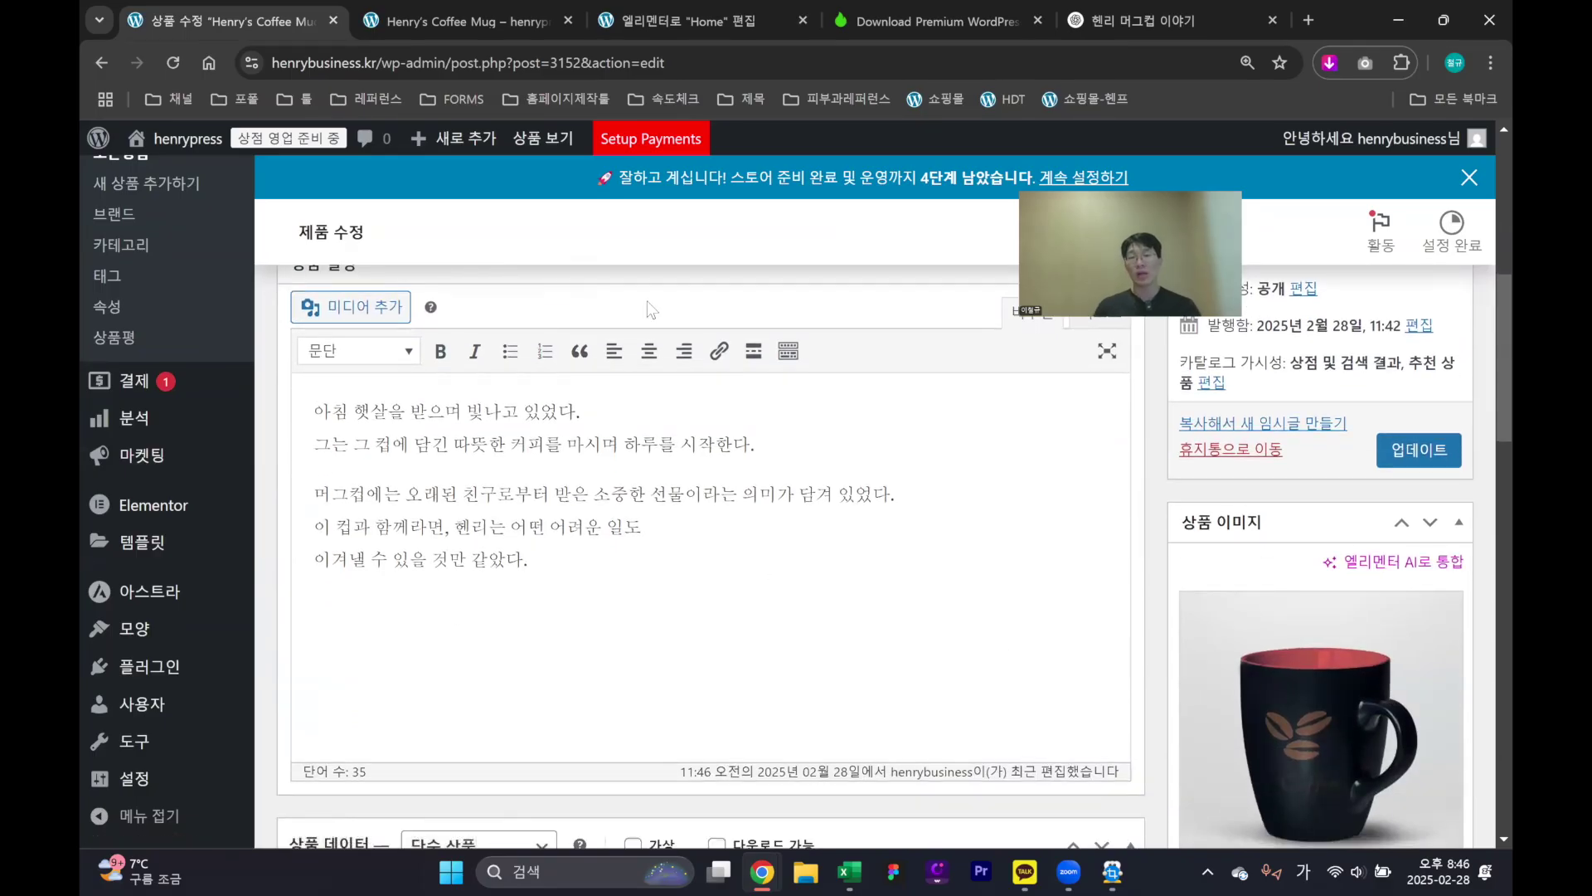
Set the mug's regular price to 35 in the general product data and update the product
scroll(652, 481, "up", 1)
scroll(651, 481, "down", 10)
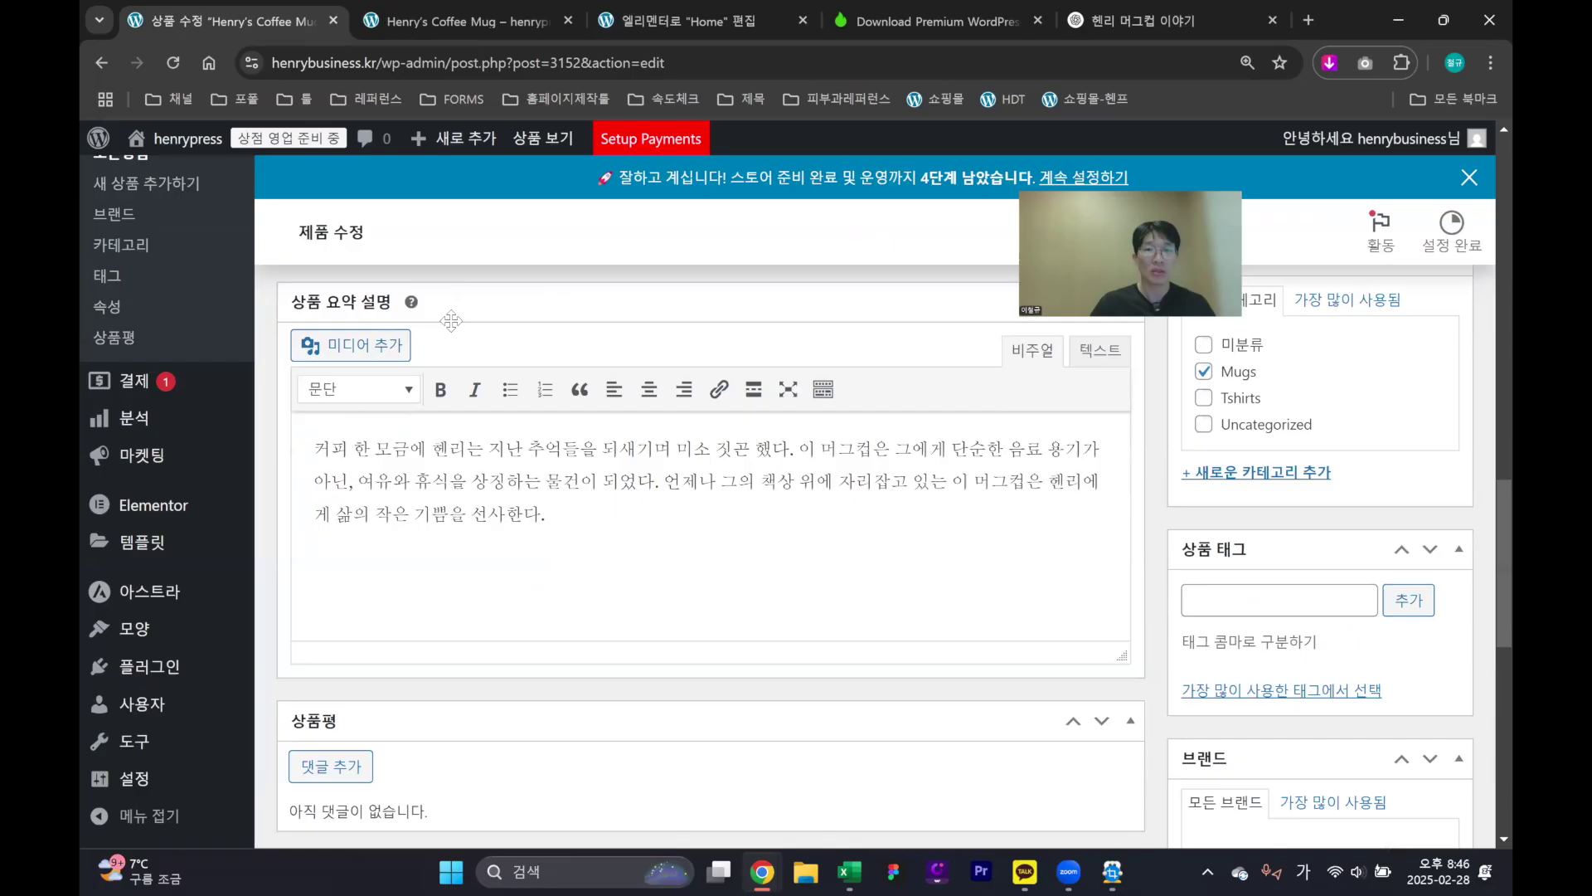
left_click_drag(605, 511, 363, 449)
left_click(683, 581)
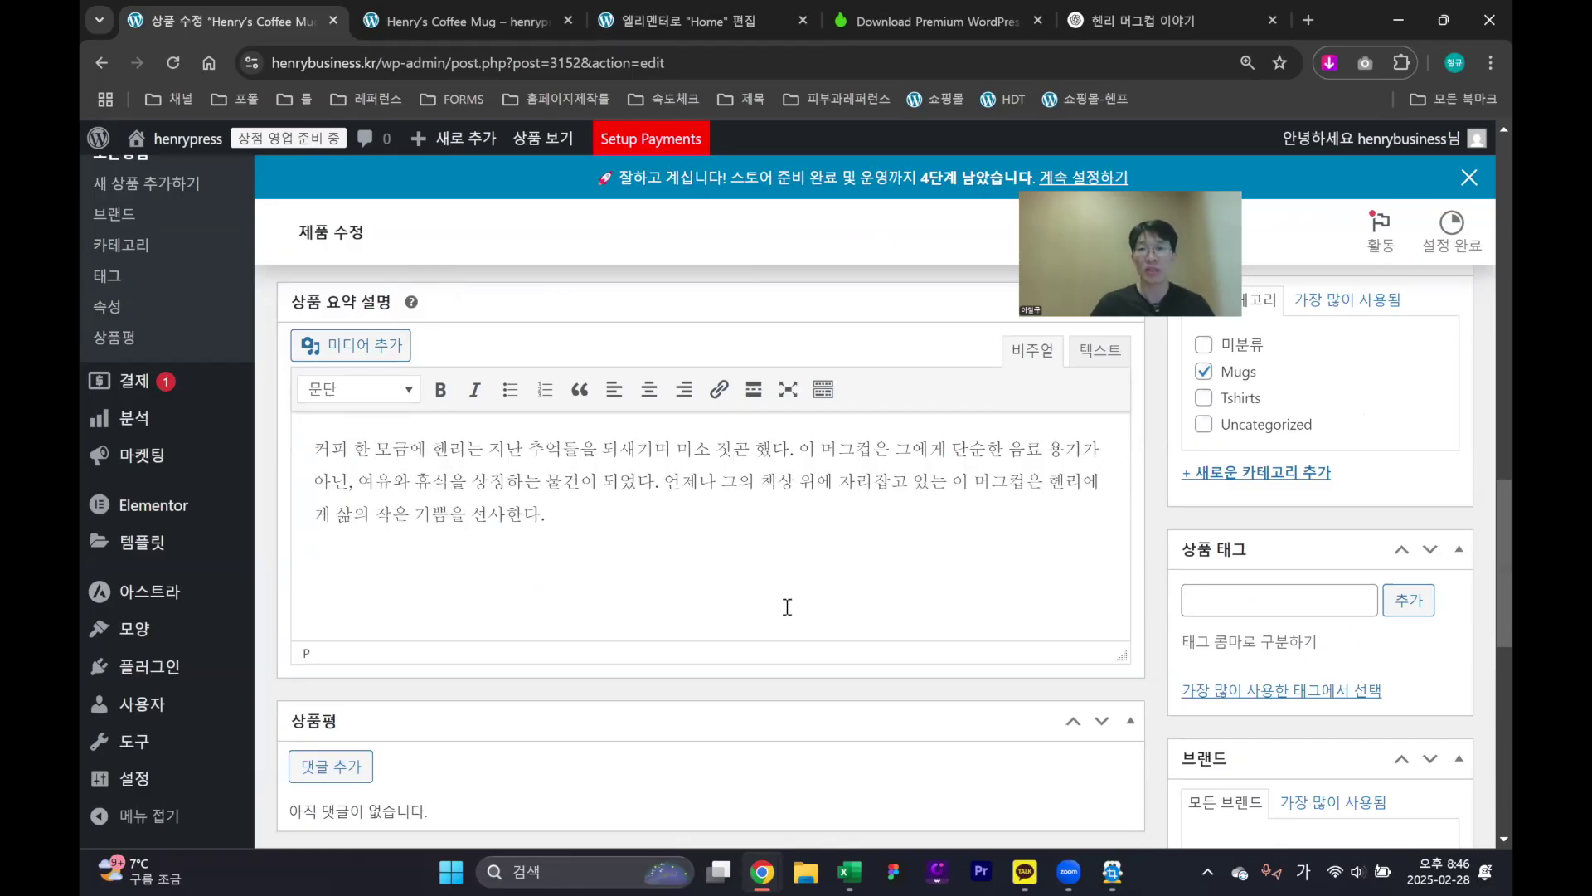
scroll(677, 522, "down", 2)
scroll(677, 522, "up", 6)
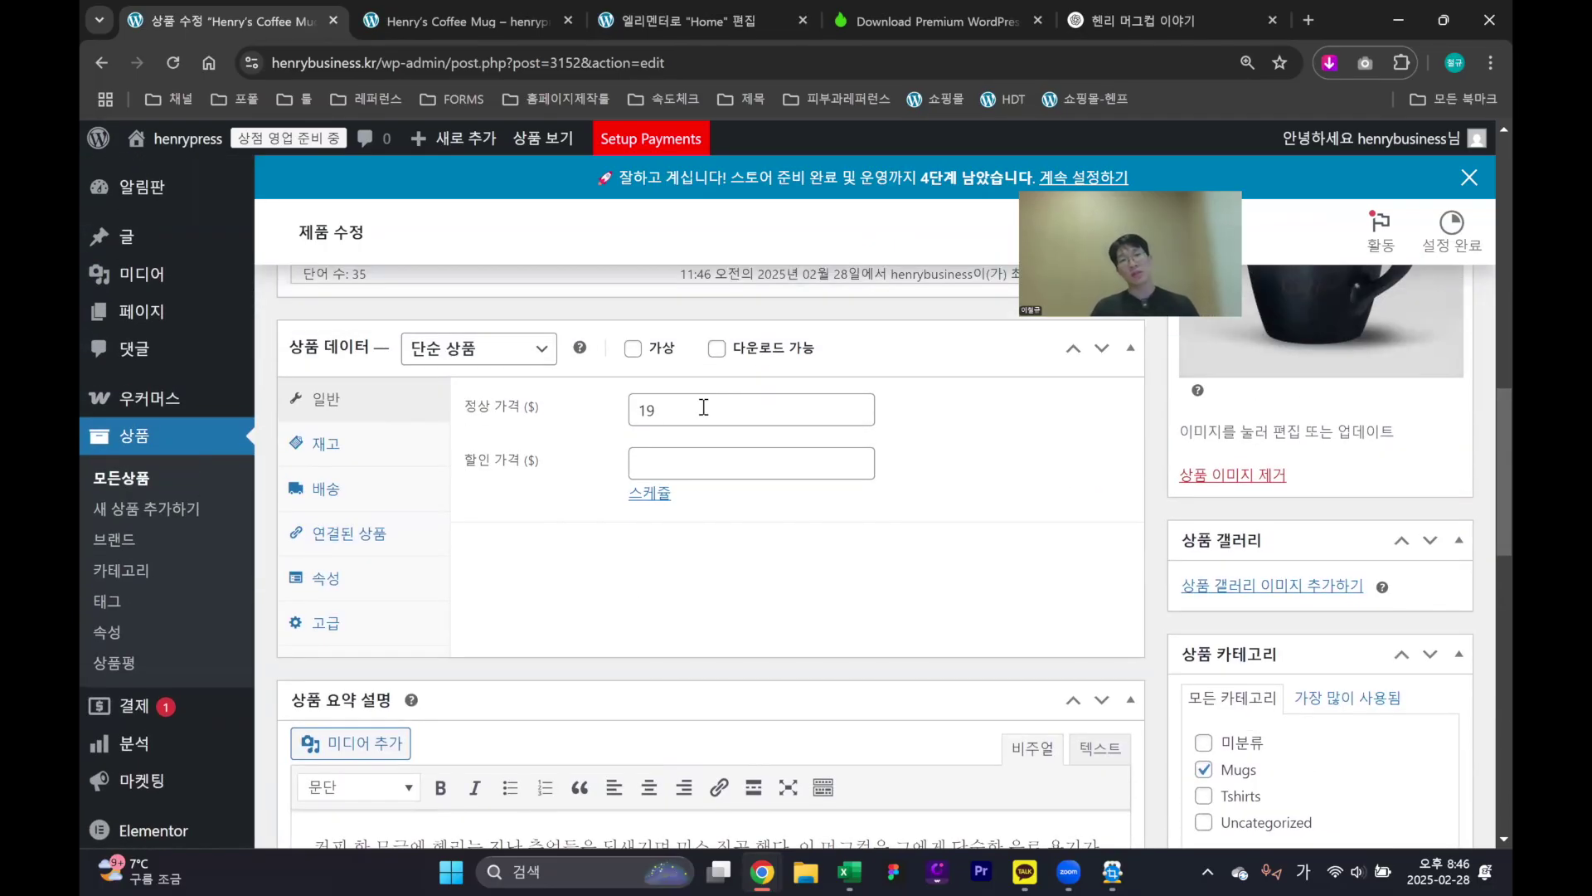
double_click(690, 406)
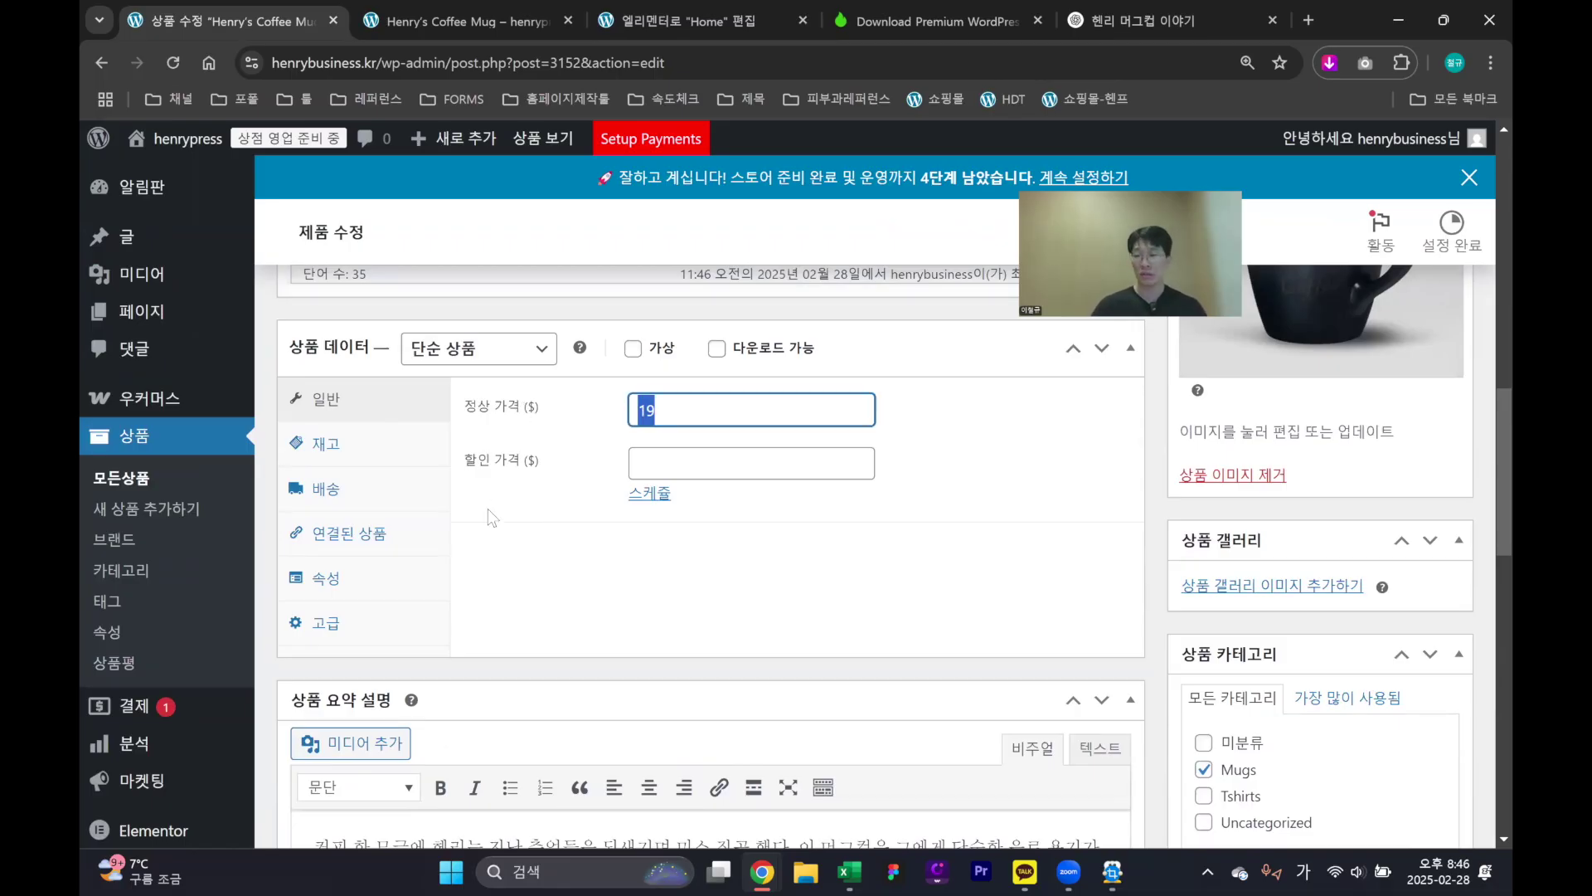
type("35")
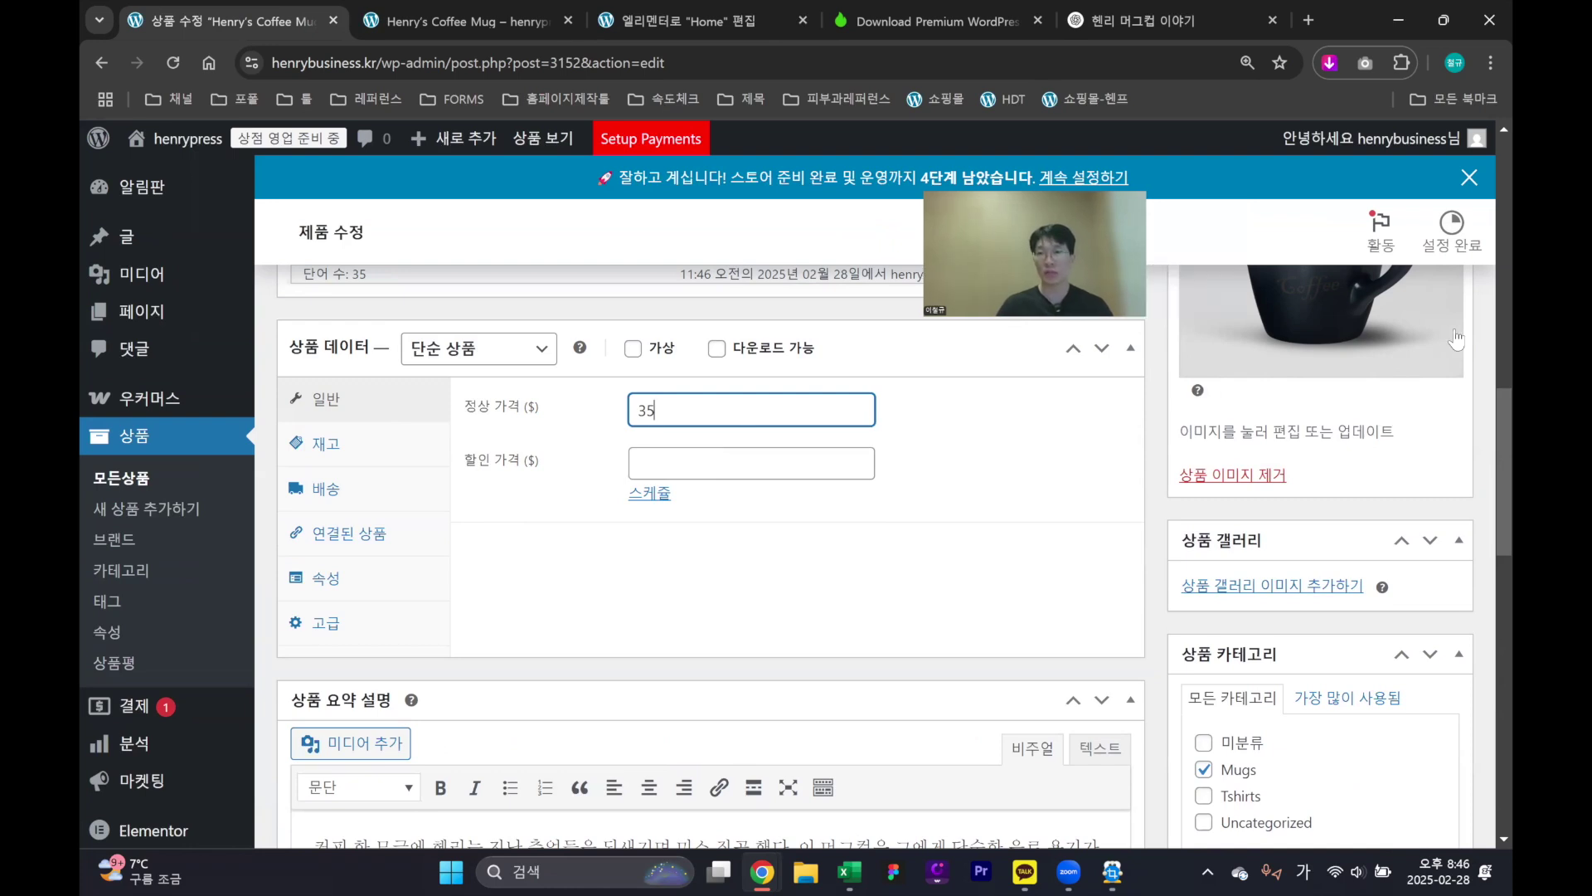
key("Return")
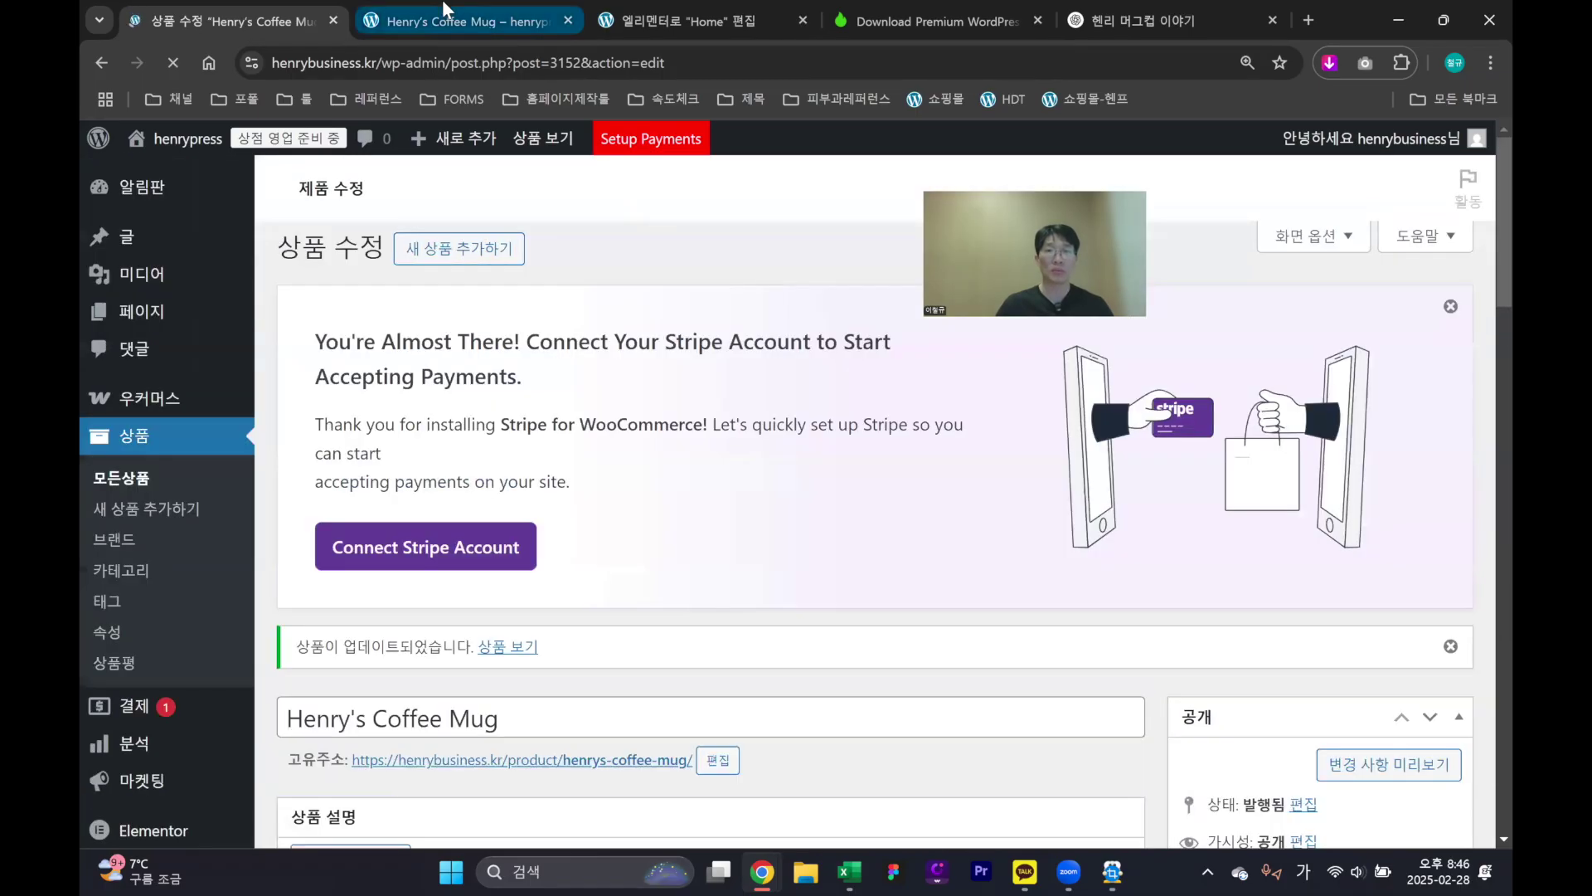
Check the price and product summary on the product preview page
left_click(445, 11)
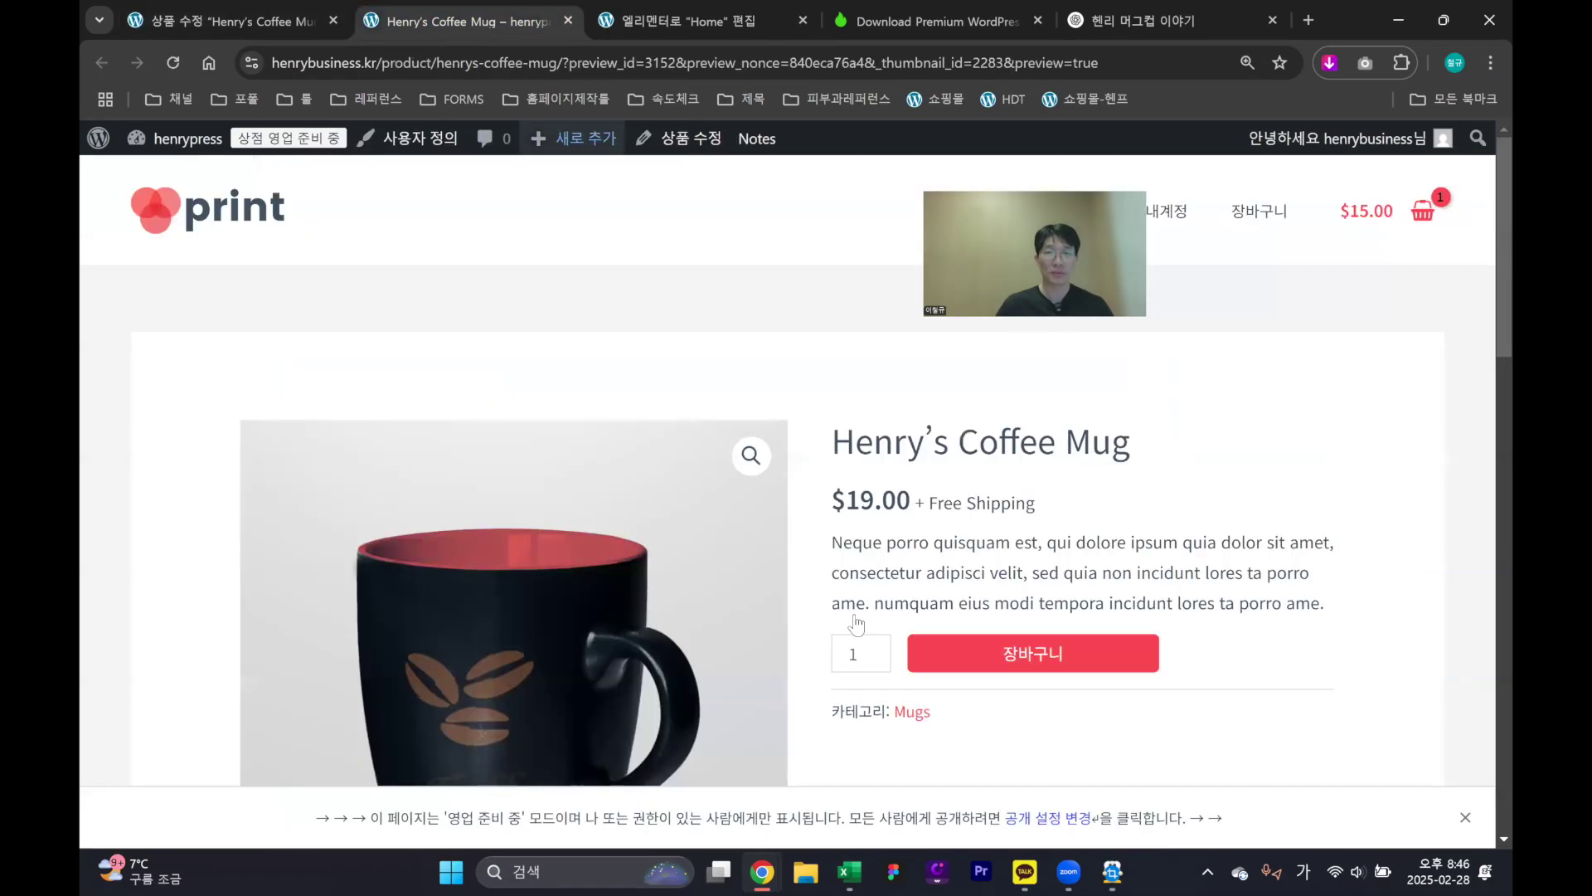
left_click_drag(832, 499, 931, 714)
left_click(877, 481)
left_click(899, 489)
In the product editor, set the SKU in the inventory data to "50벌 (재고)" and update the product
left_click(224, 20)
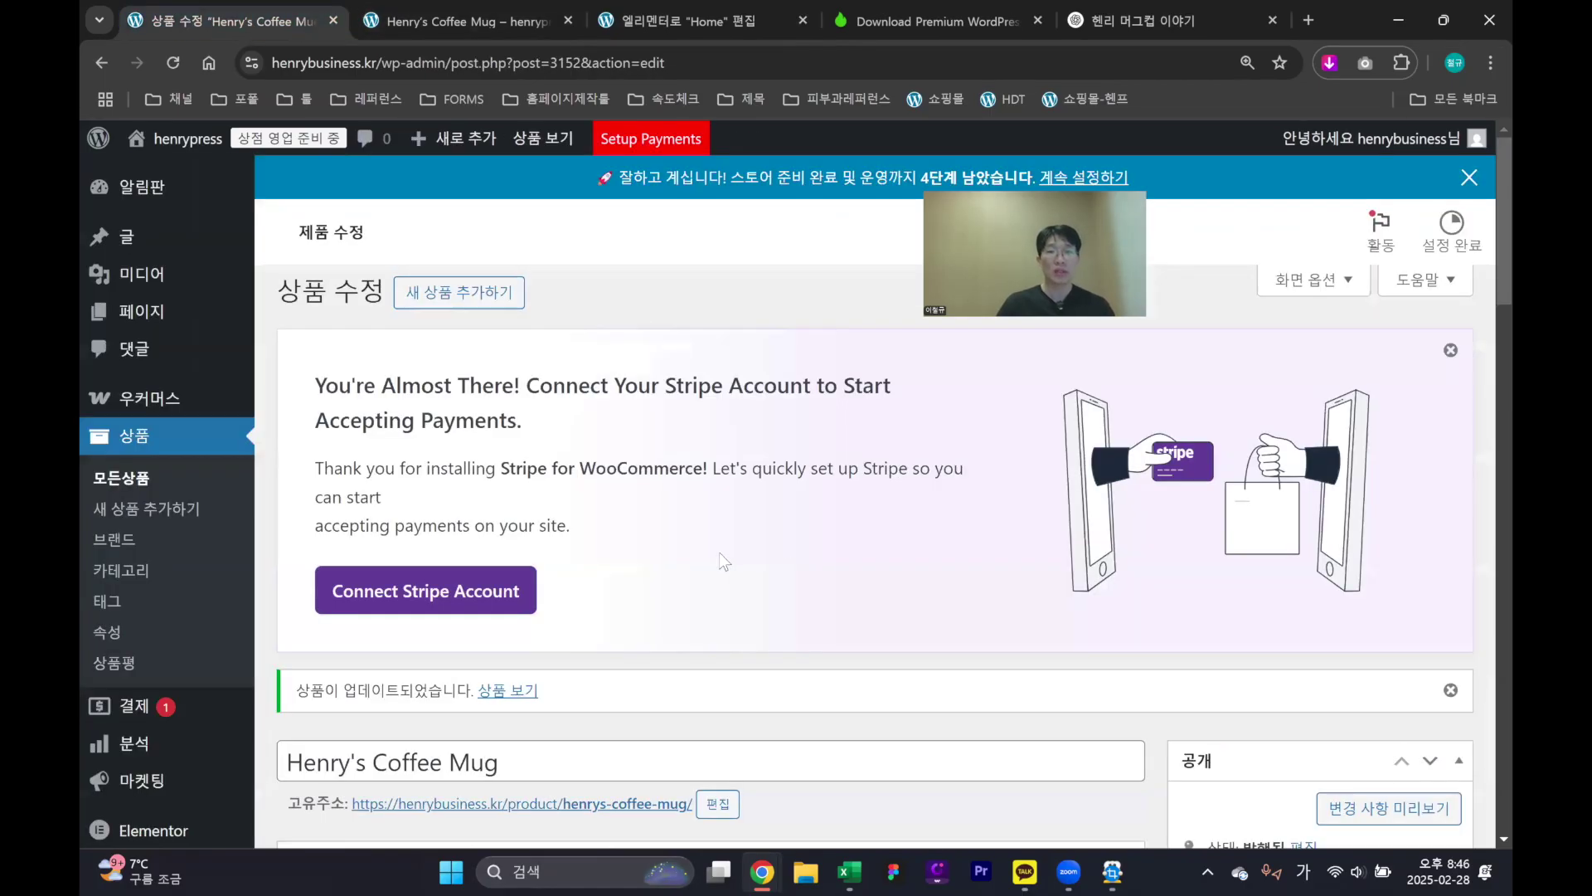
scroll(722, 561, "down", 10)
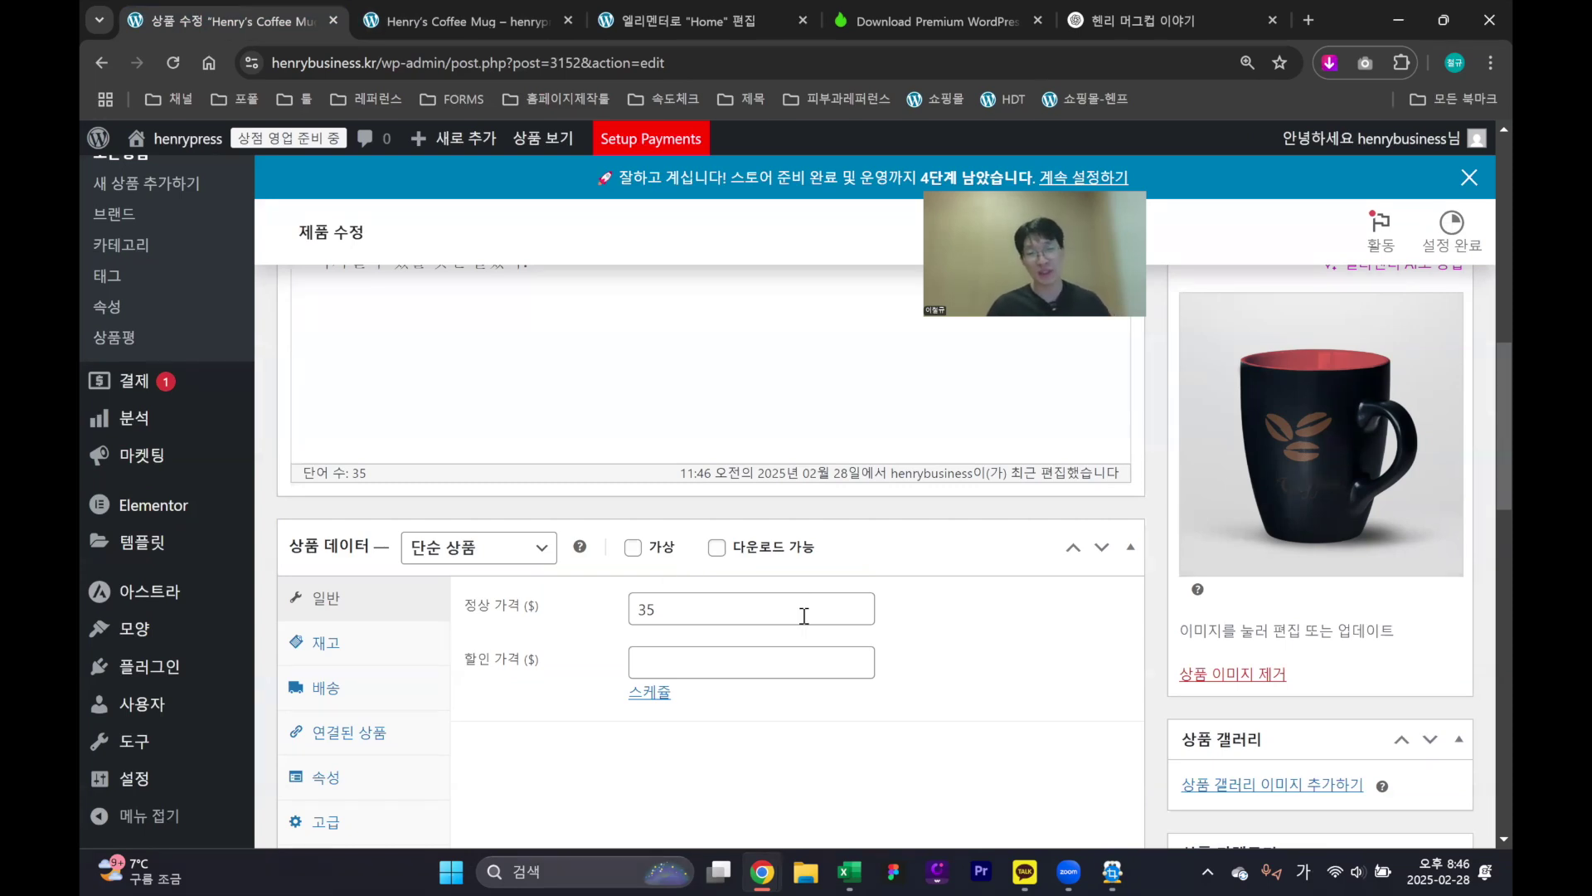
scroll(809, 602, "down", 1)
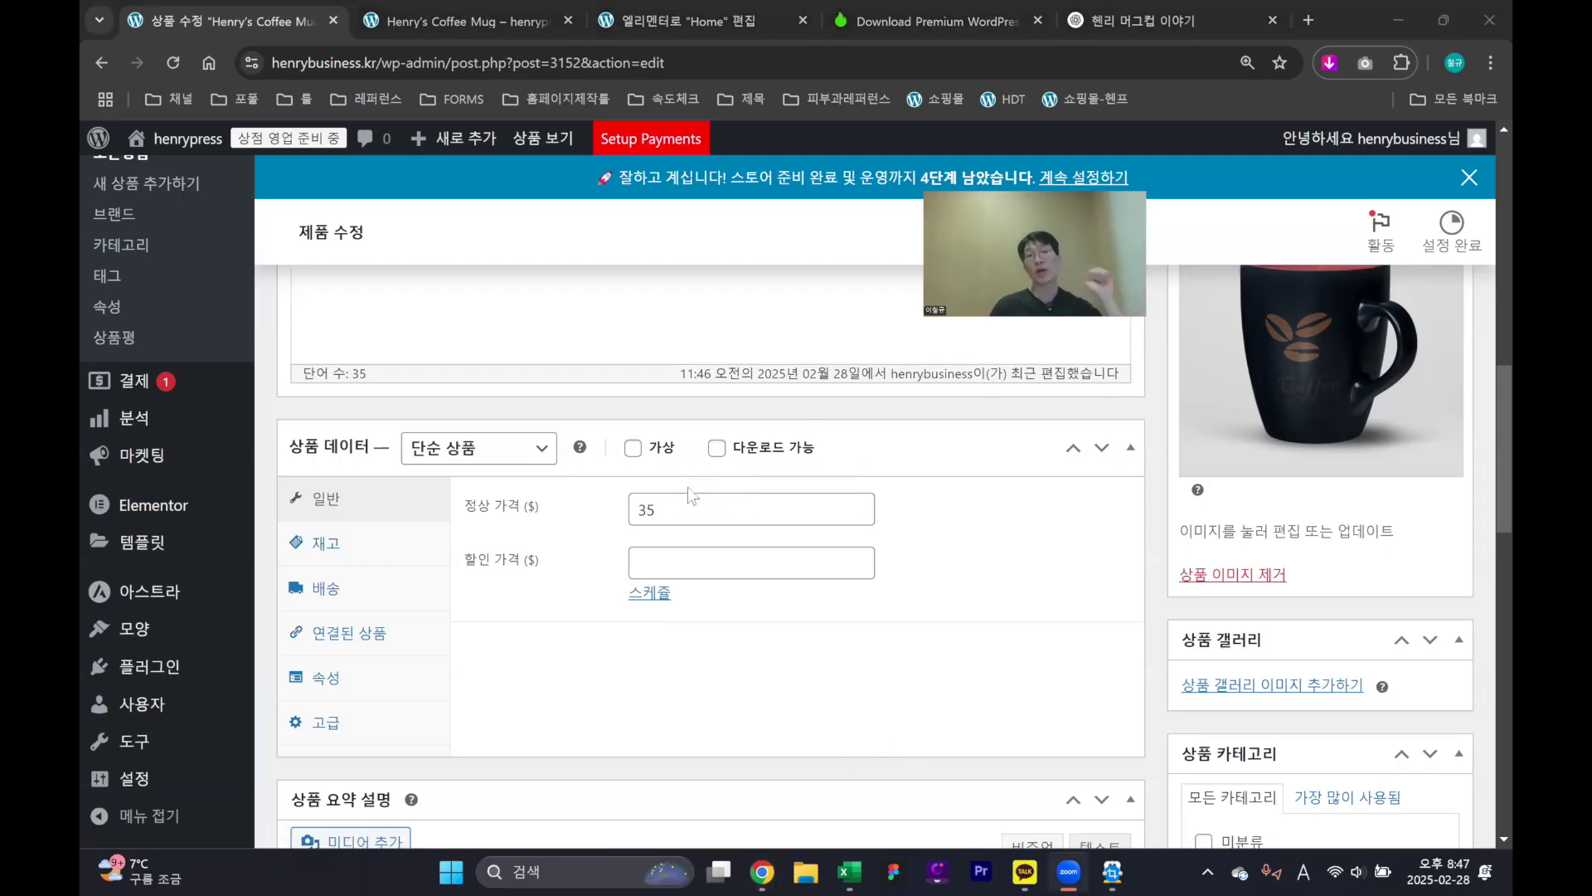
left_click(363, 547)
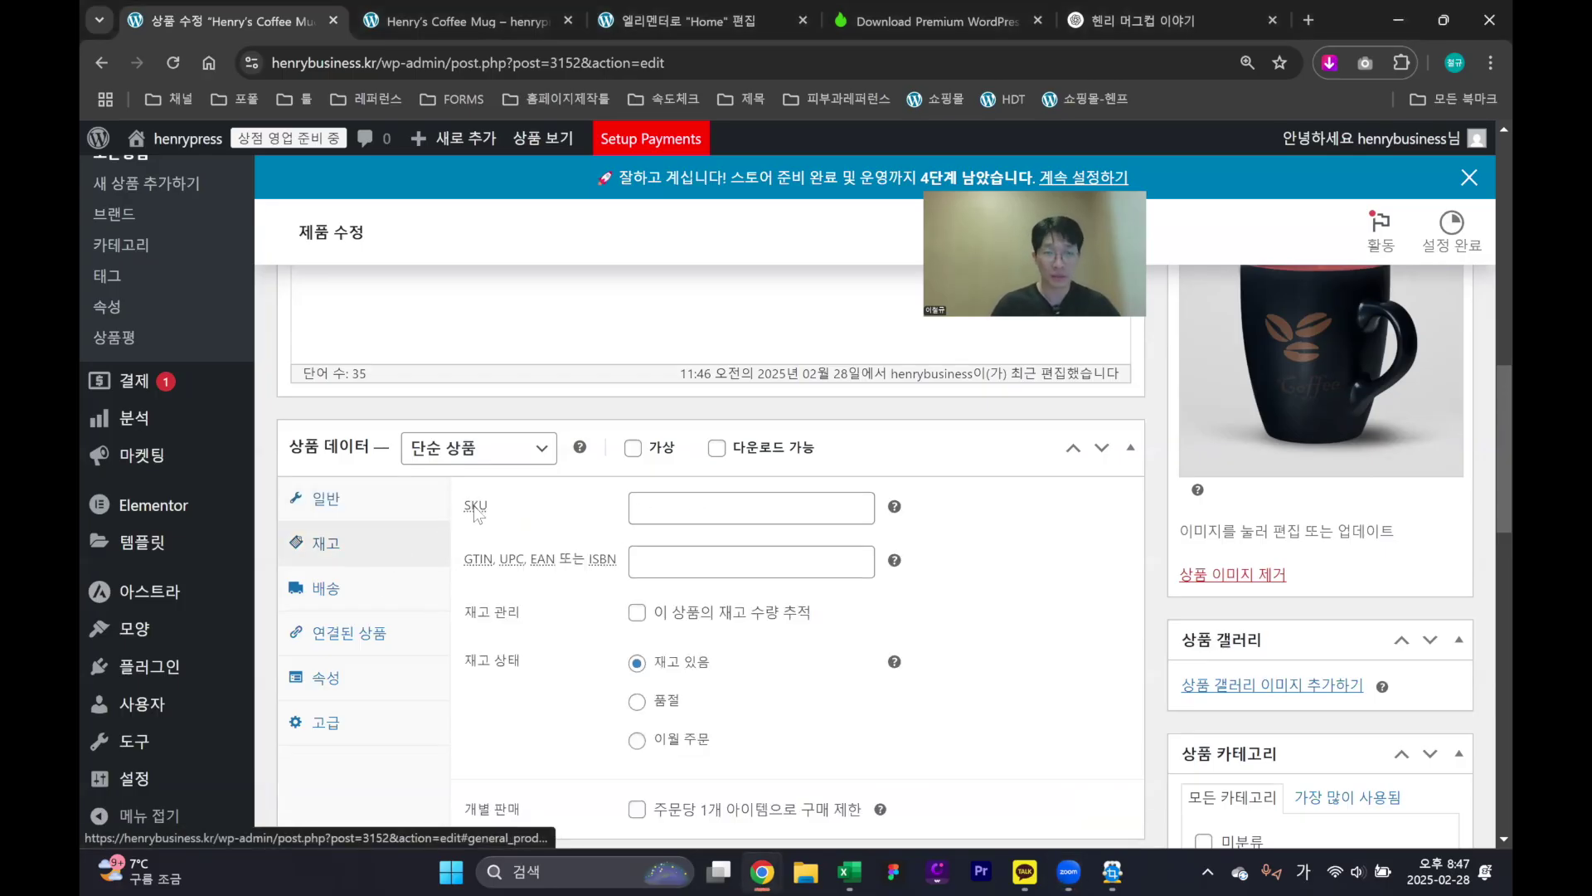
left_click(753, 510)
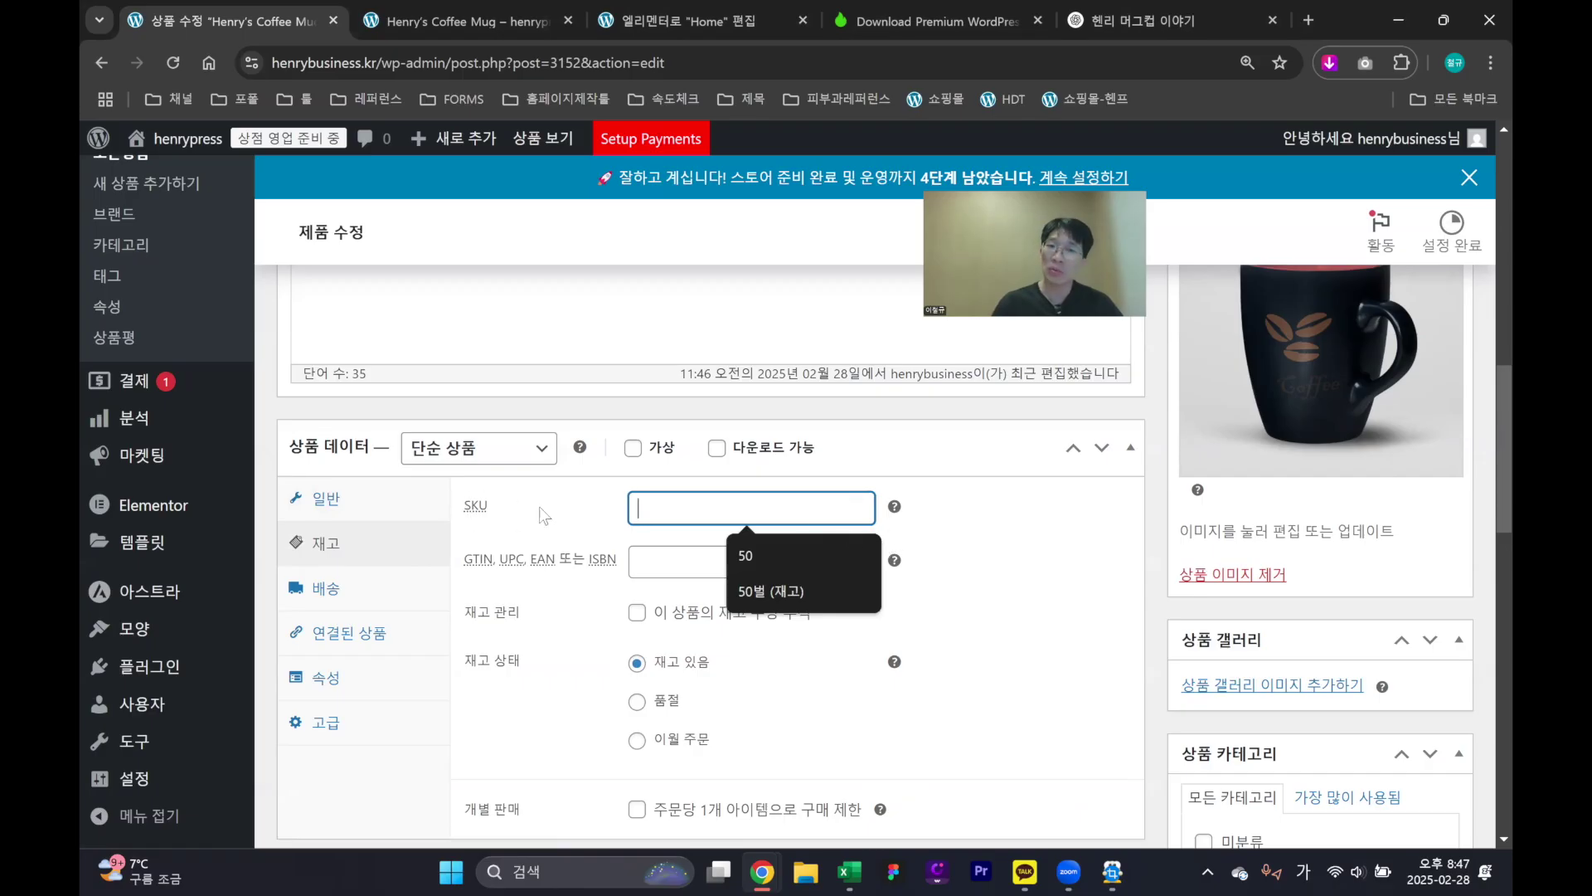
left_click(770, 589)
scroll(807, 708, "down", 1)
scroll(806, 709, "down", 1)
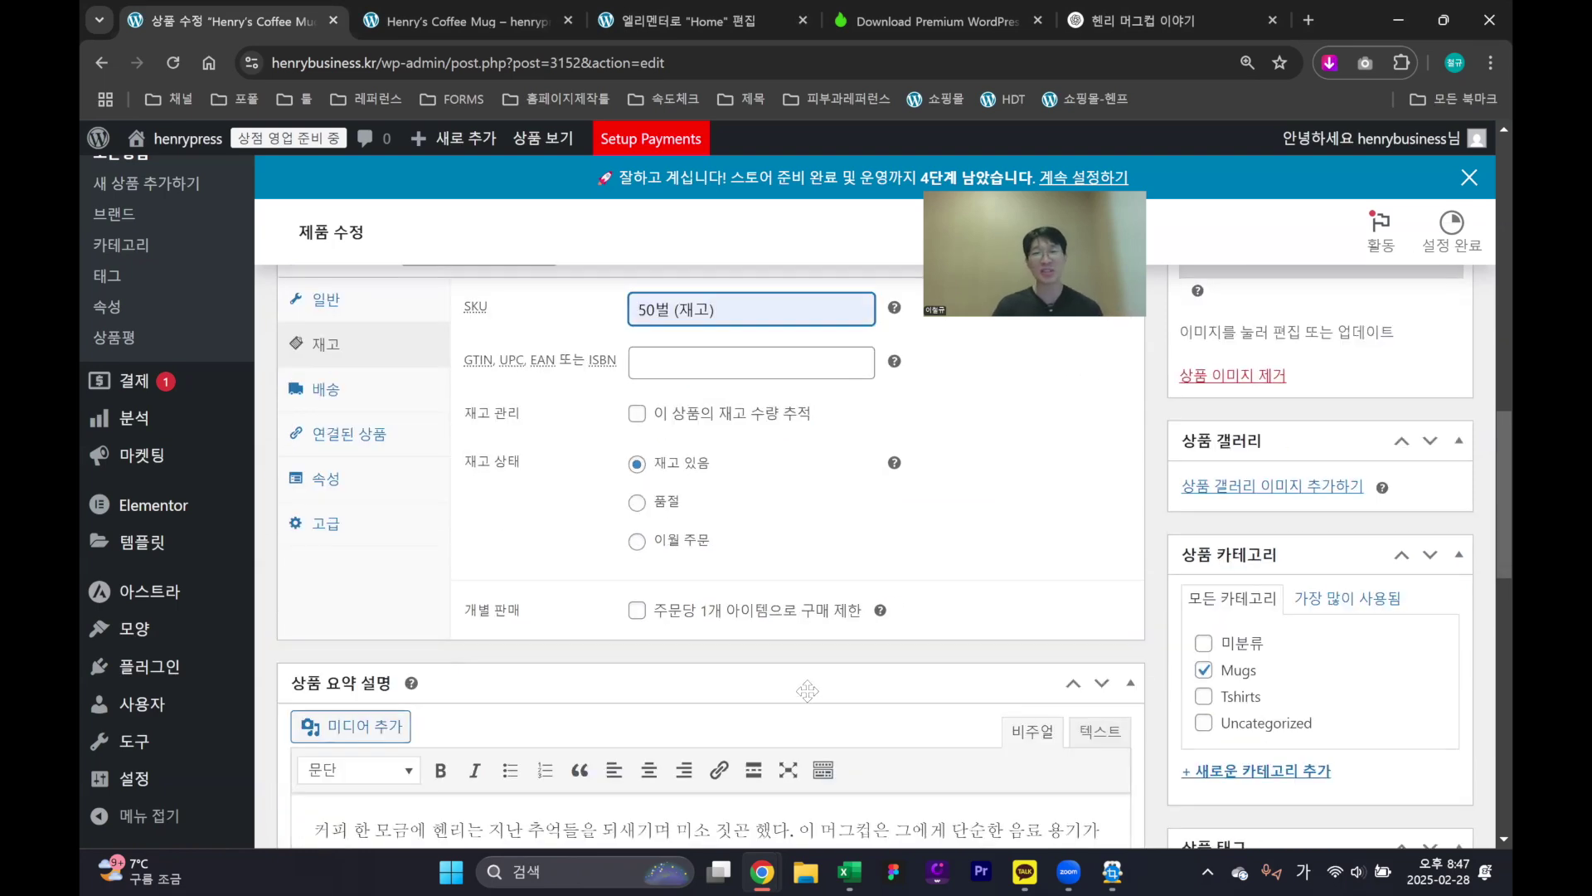
scroll(809, 692, "up", 1)
scroll(1304, 529, "down", 10)
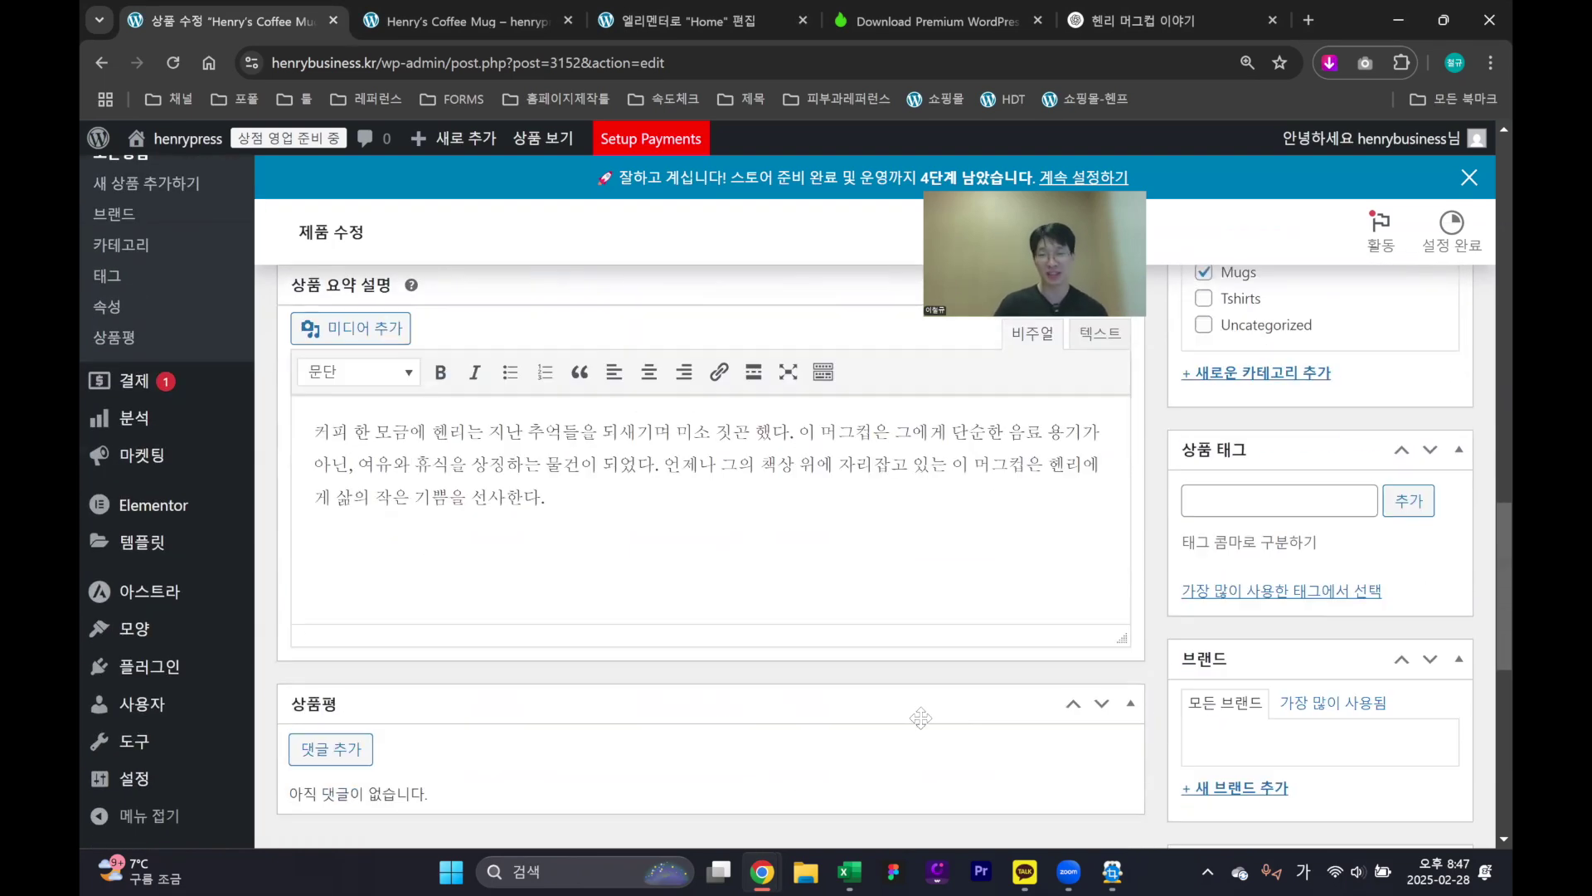
scroll(1250, 713, "up", 12)
scroll(1253, 715, "up", 10)
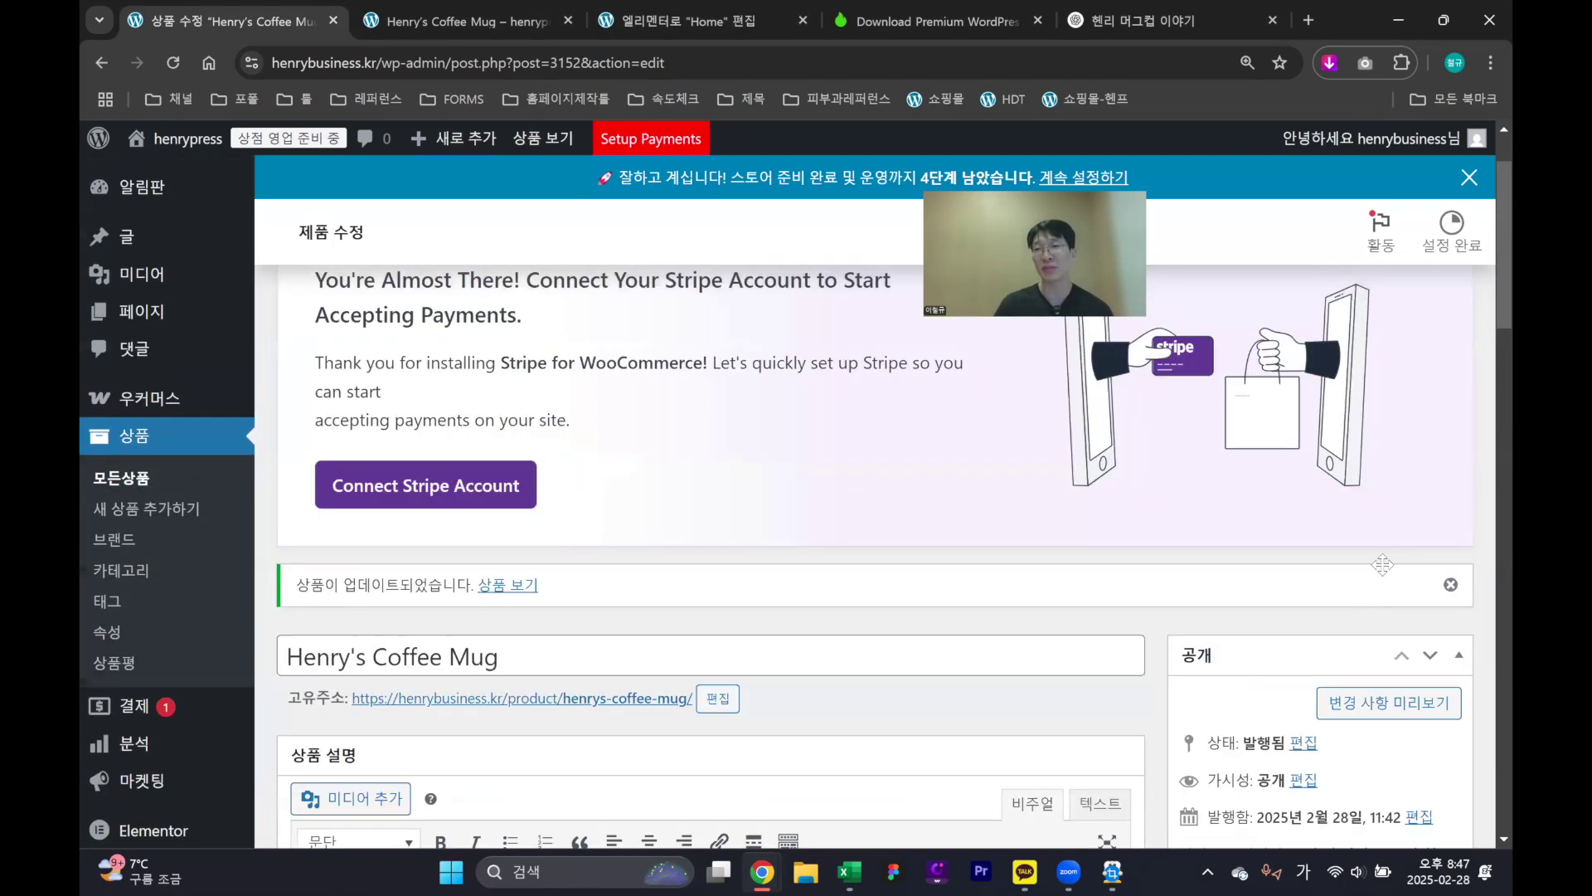
scroll(1252, 715, "down", 3)
left_click(1418, 554)
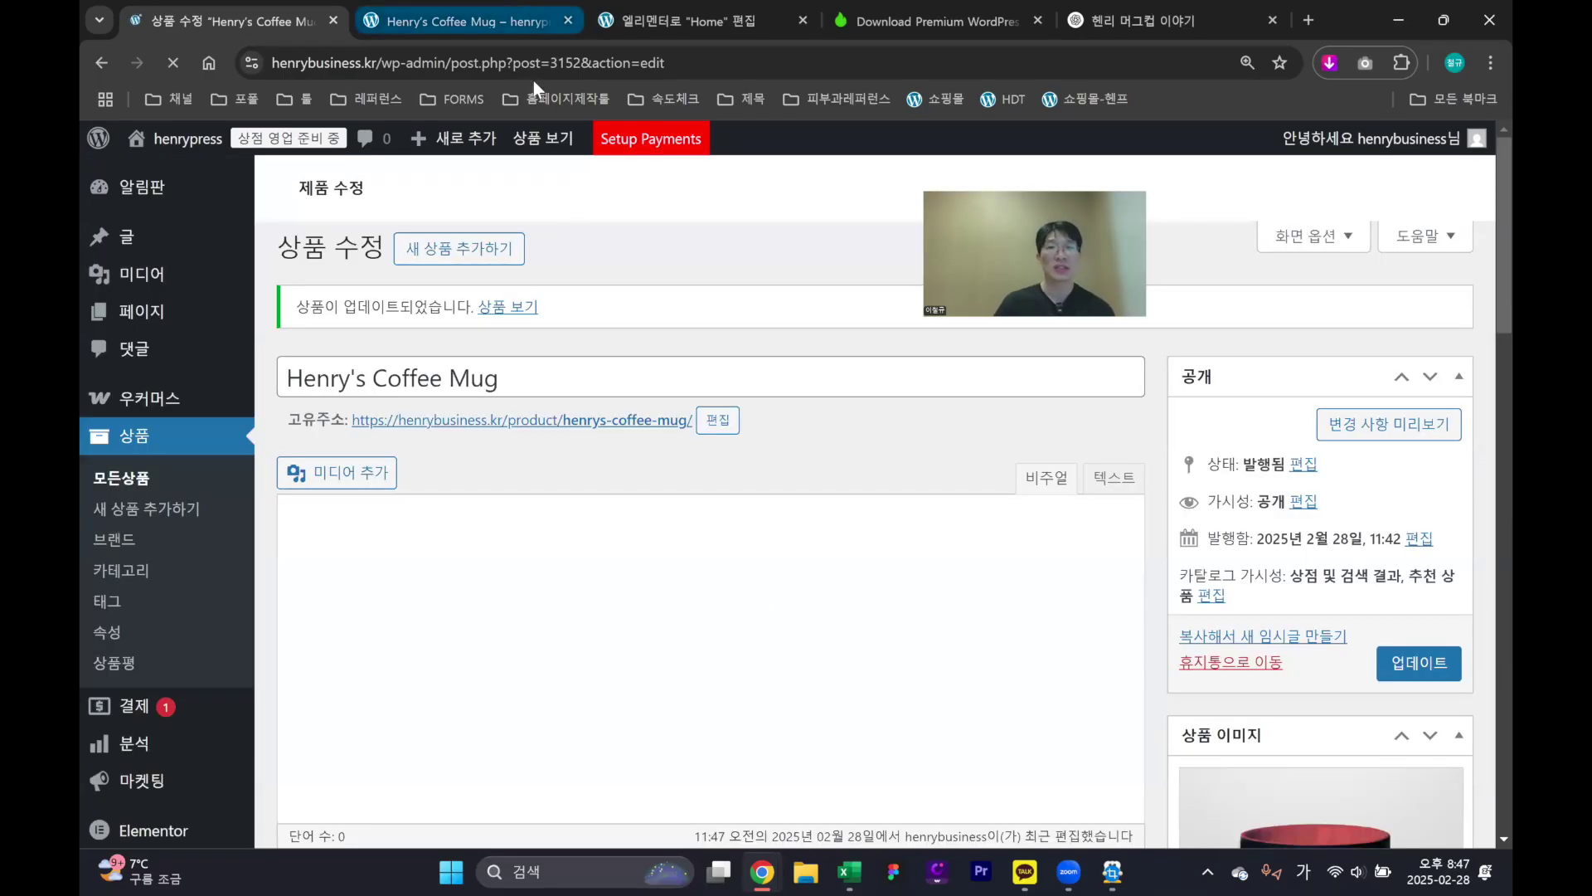
Check the updated price and the SKU line on the product preview page
scroll(830, 498, "down", 10)
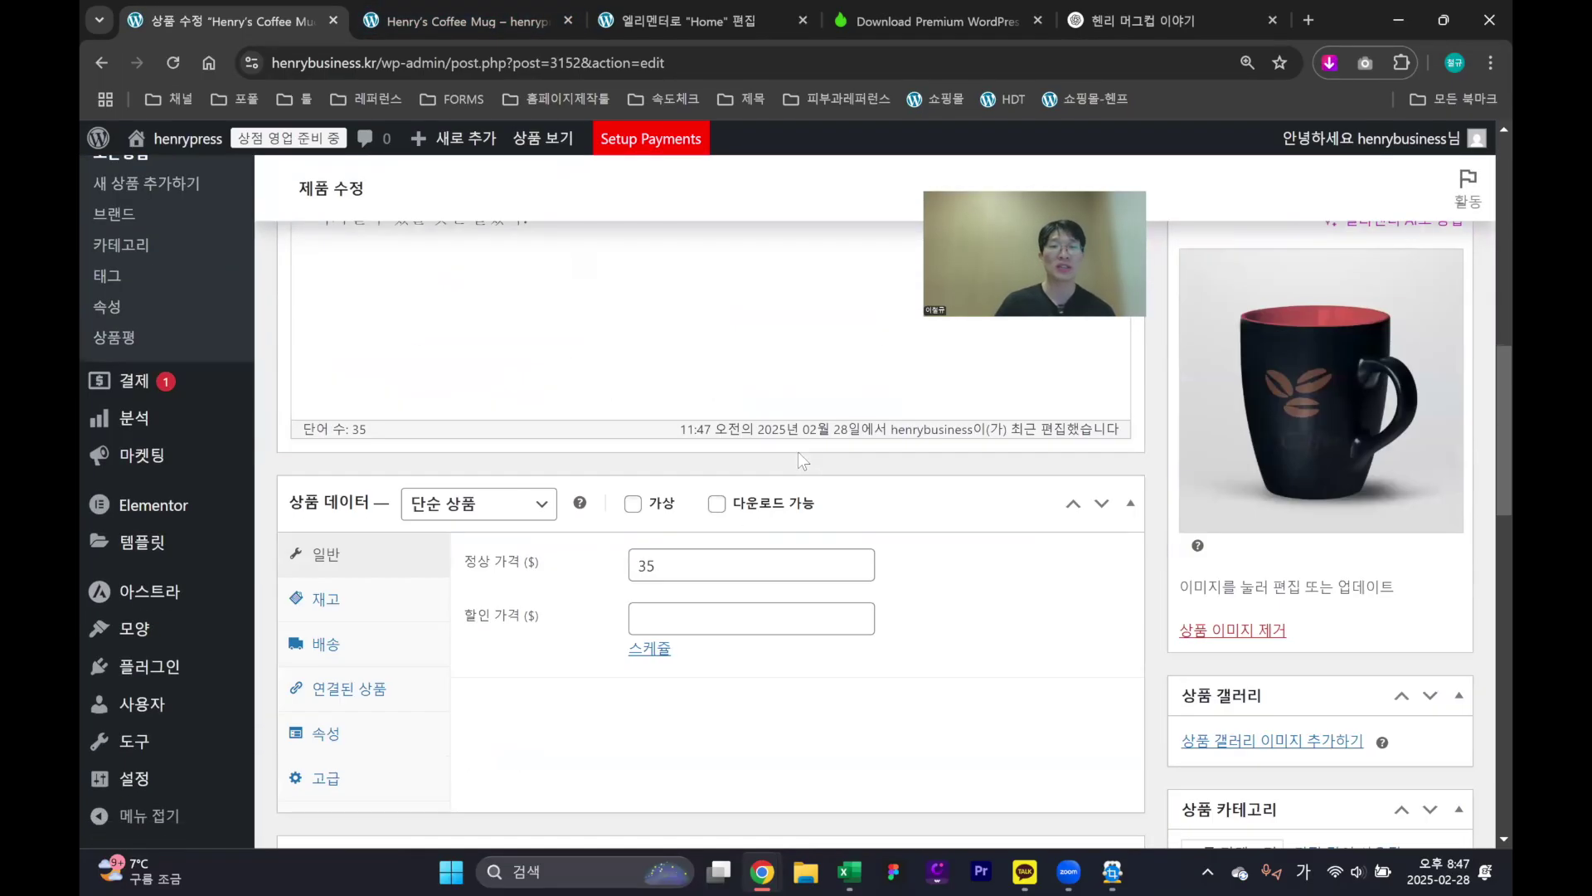
left_click(439, 18)
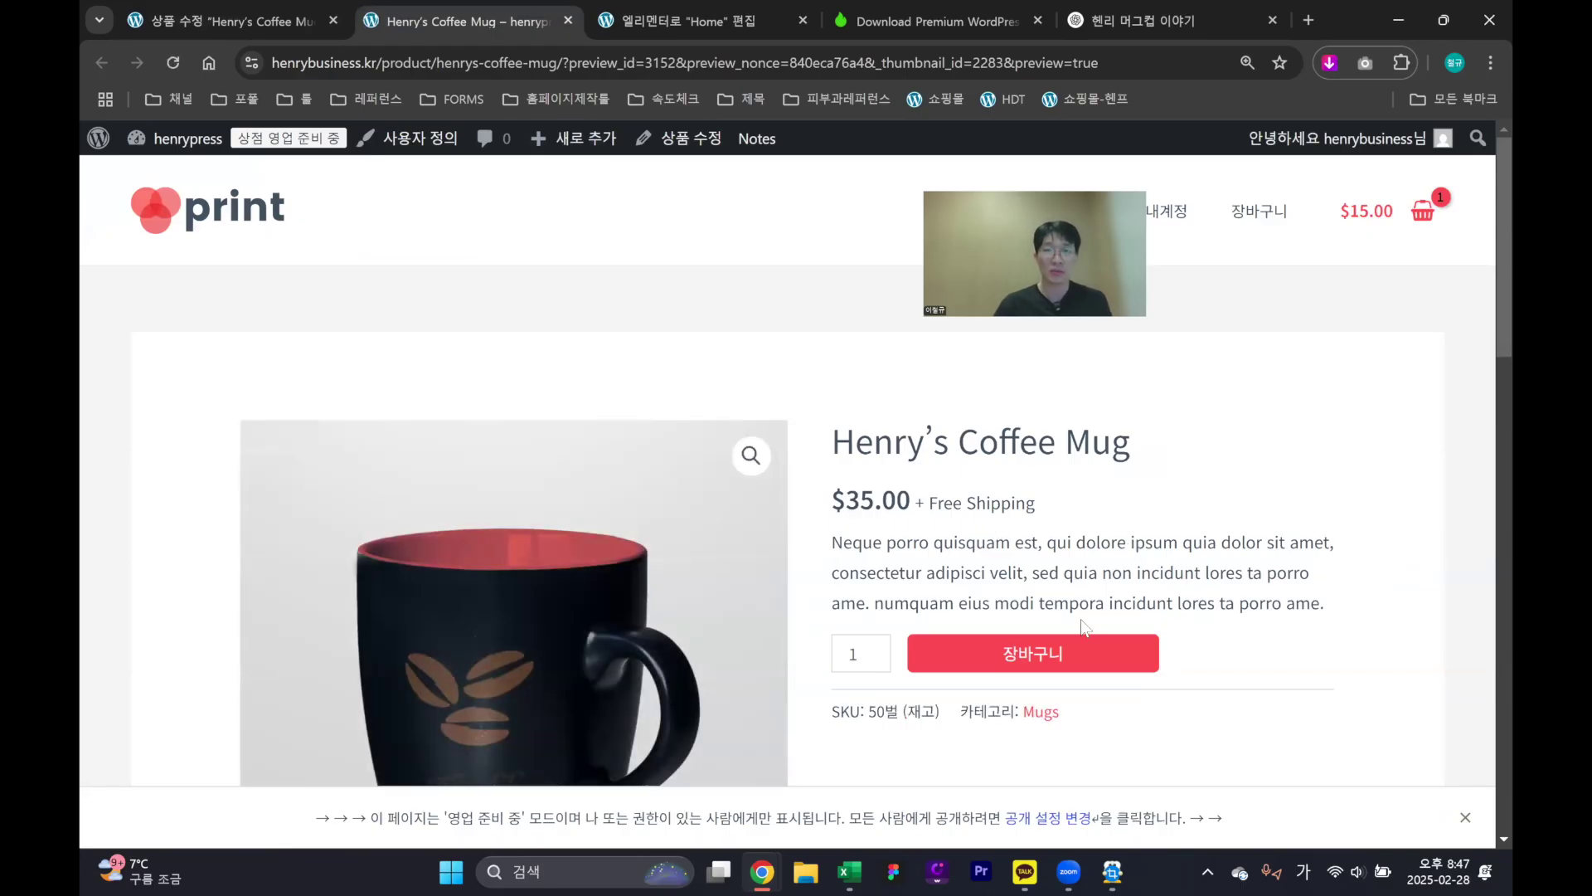
left_click_drag(835, 714, 941, 715)
left_click(942, 713)
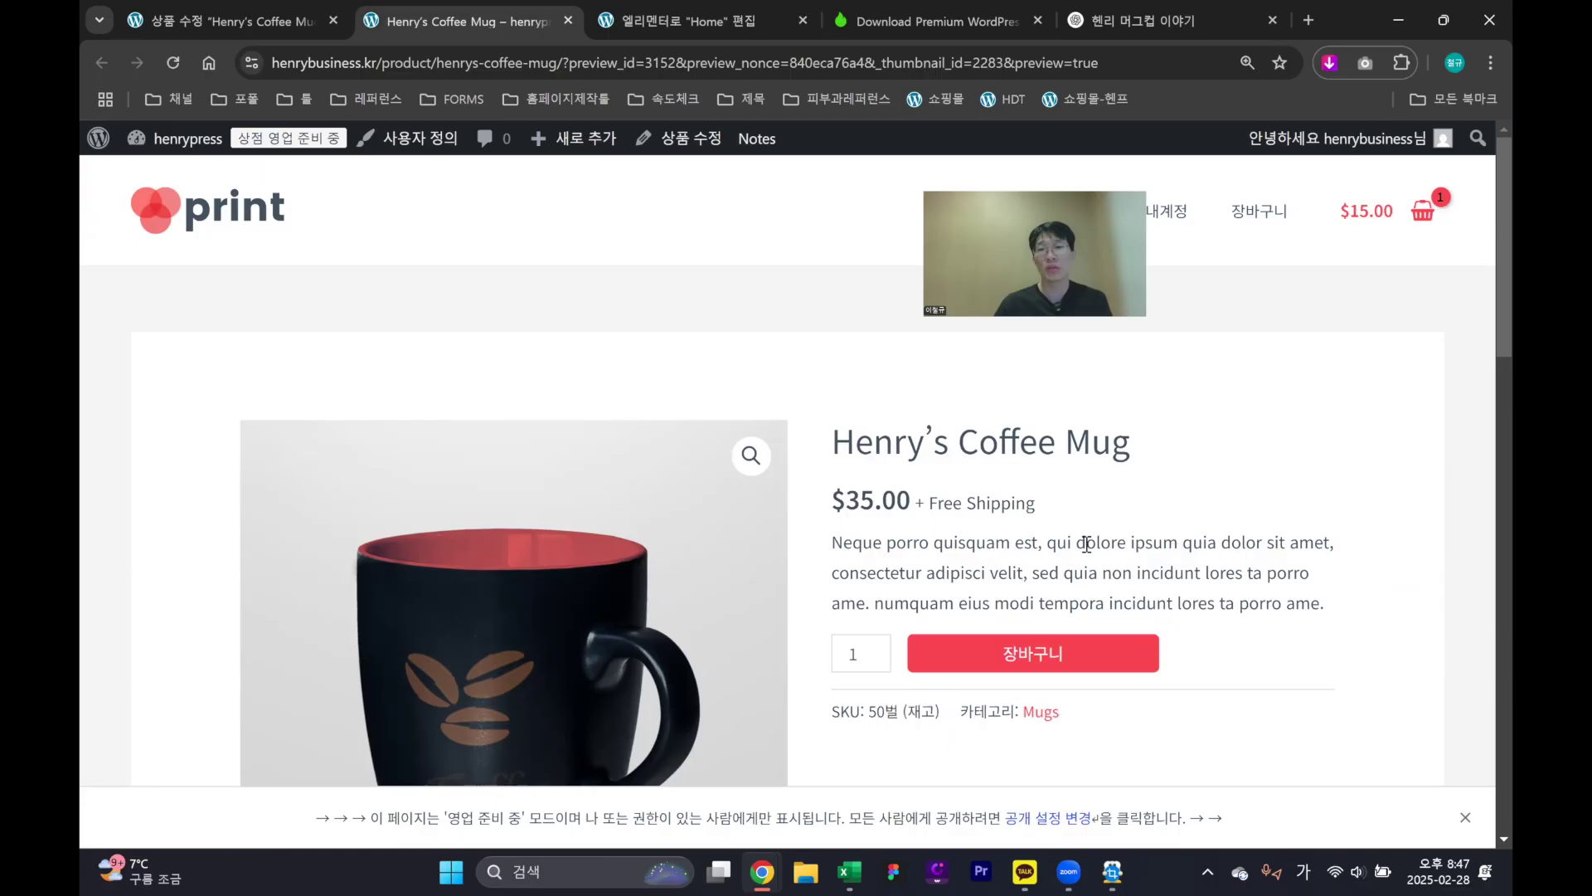
scroll(1109, 477, "down", 4)
scroll(1070, 474, "down", 3)
scroll(1069, 474, "up", 10)
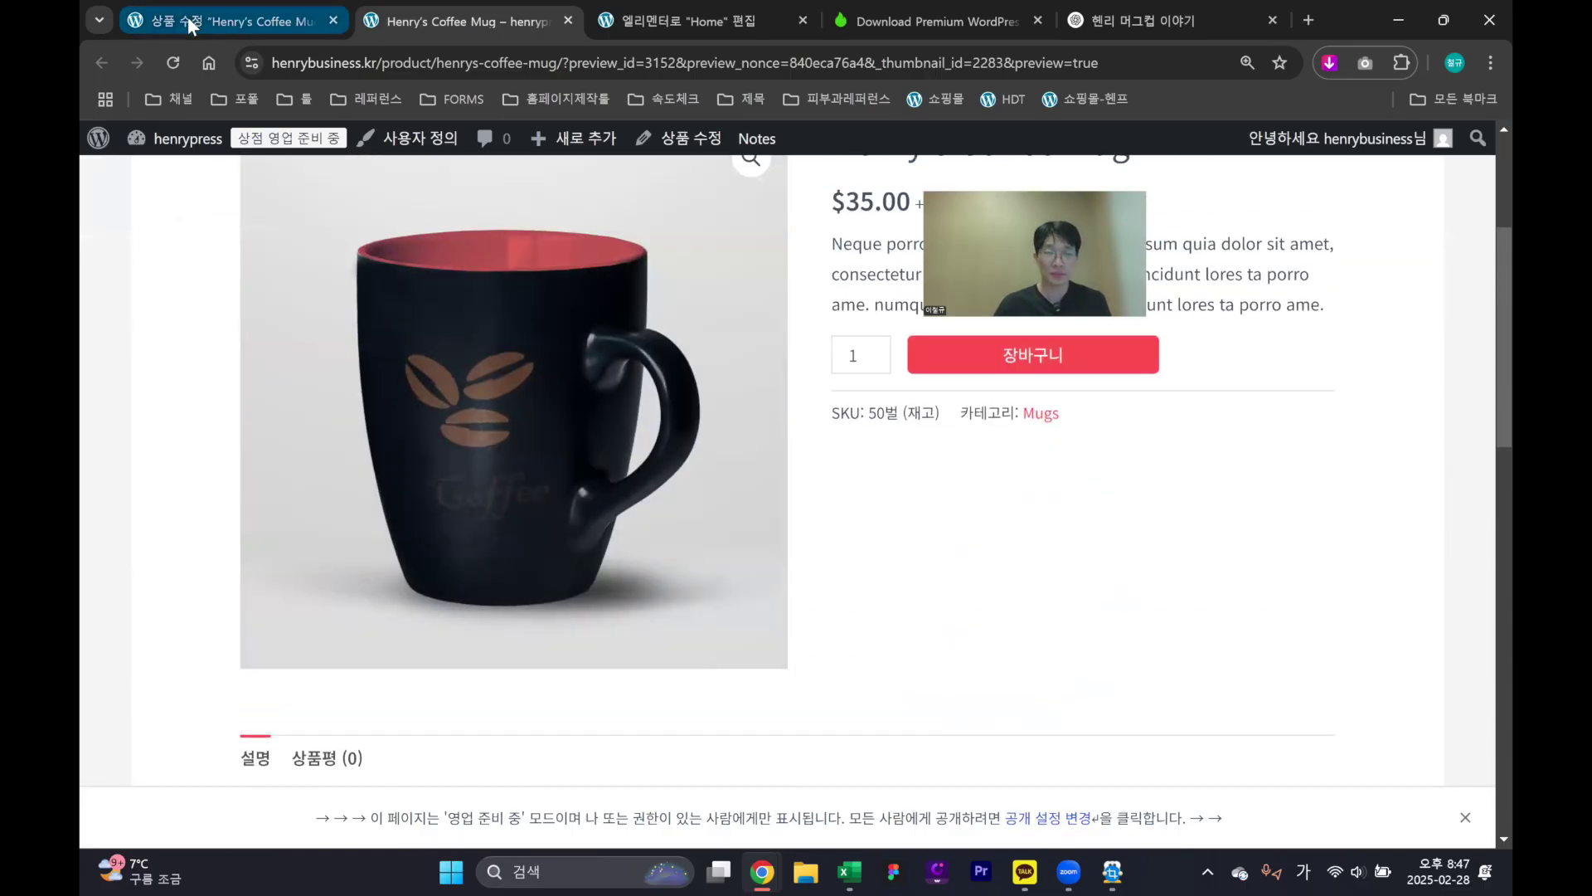
Look through the shipping, linked products, attributes, advanced and general sections of the product data in the product editor
left_click(220, 21)
scroll(726, 625, "down", 2)
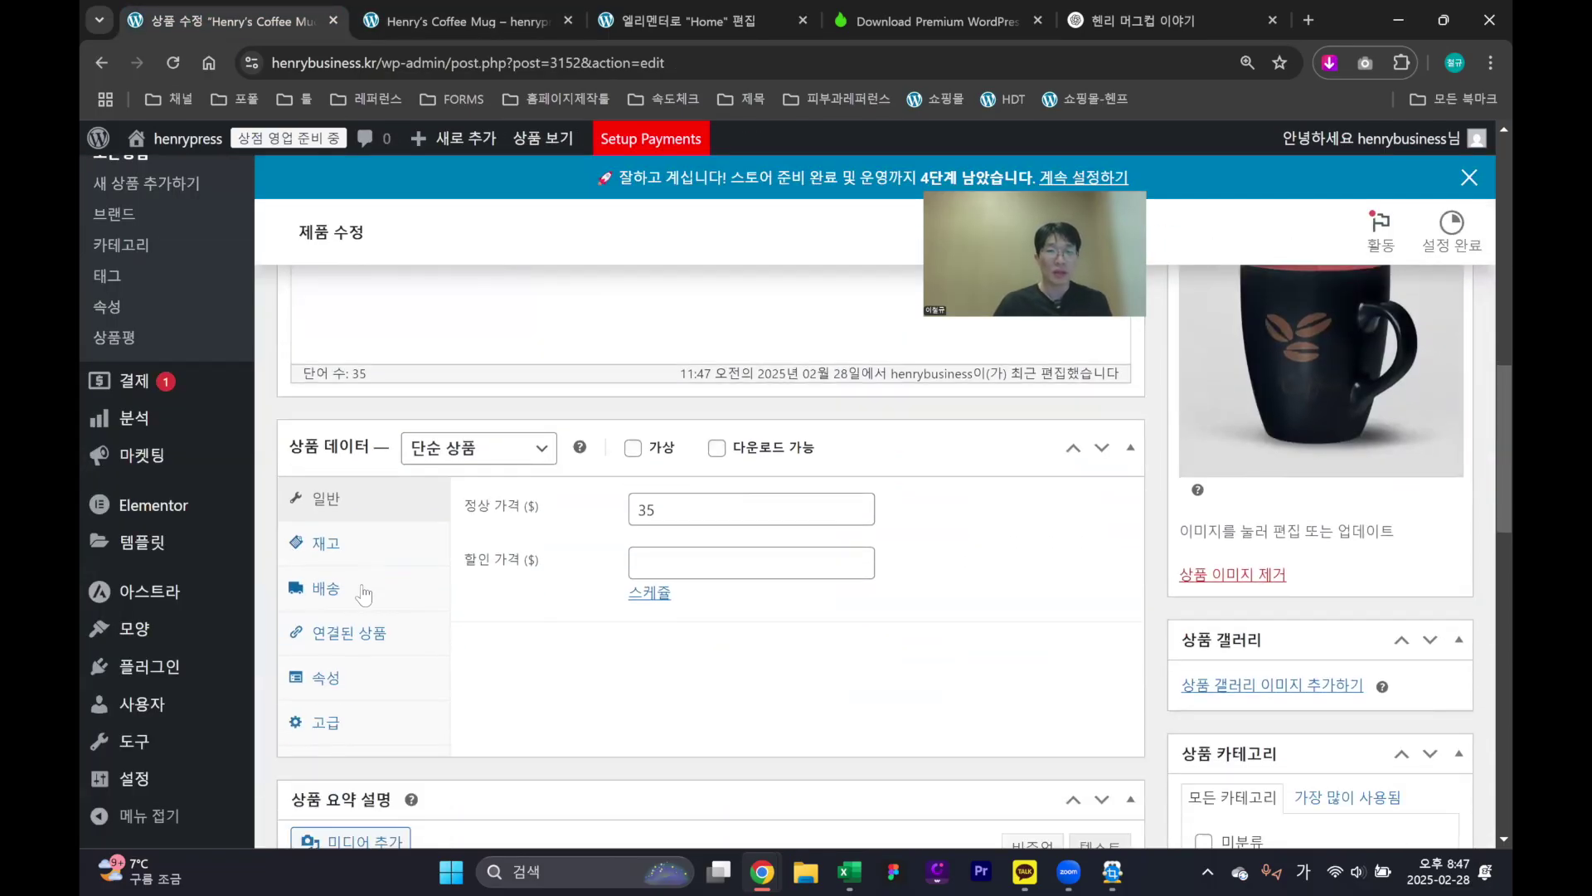
left_click(352, 590)
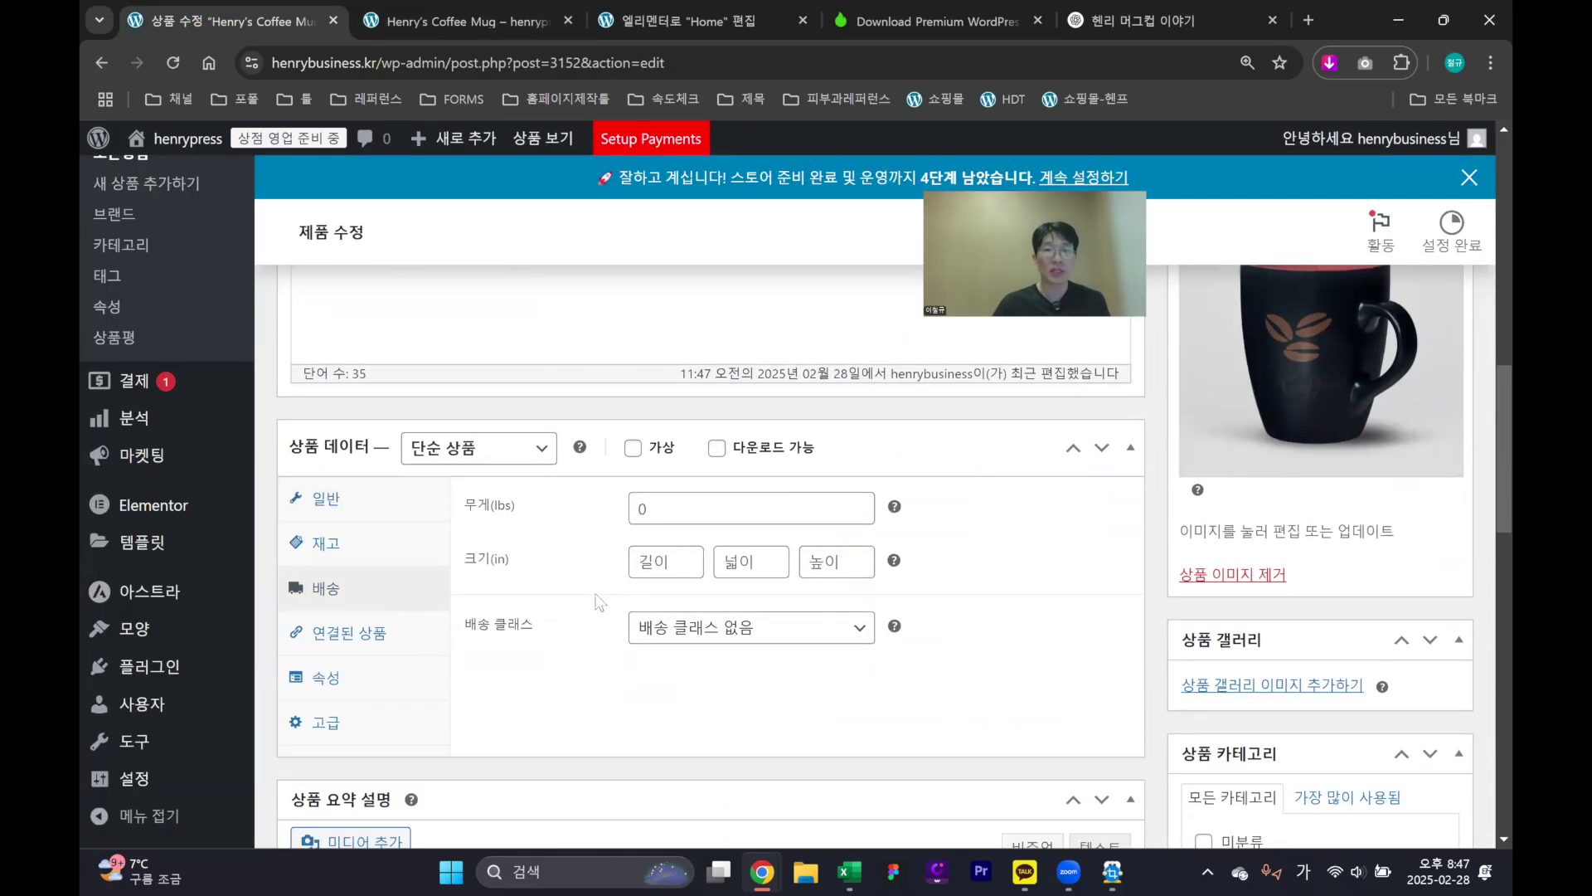
left_click(354, 651)
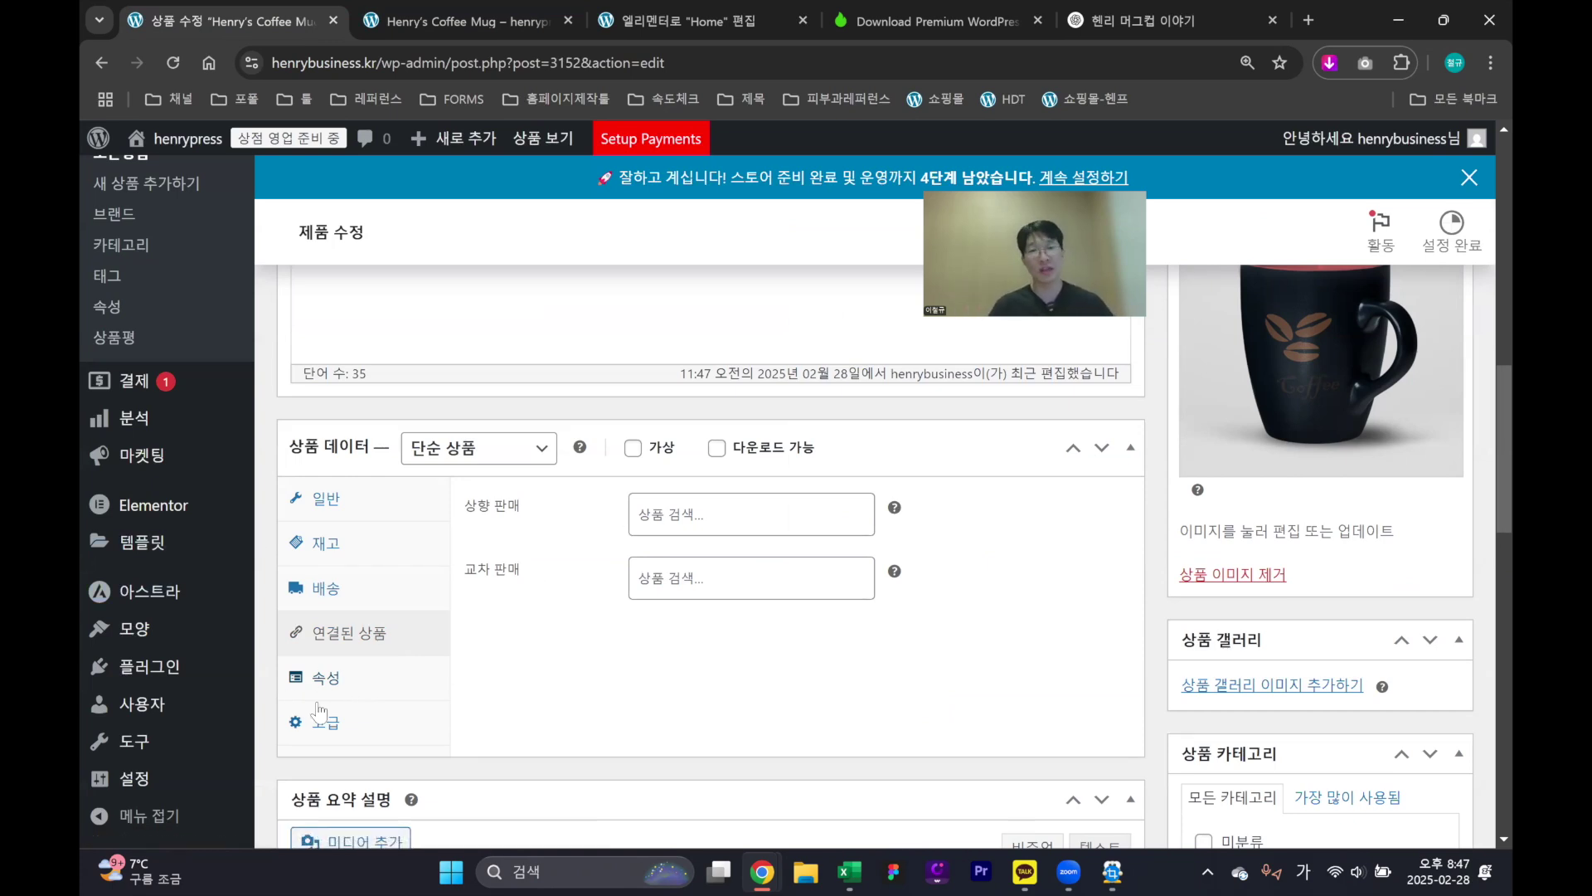
left_click(367, 687)
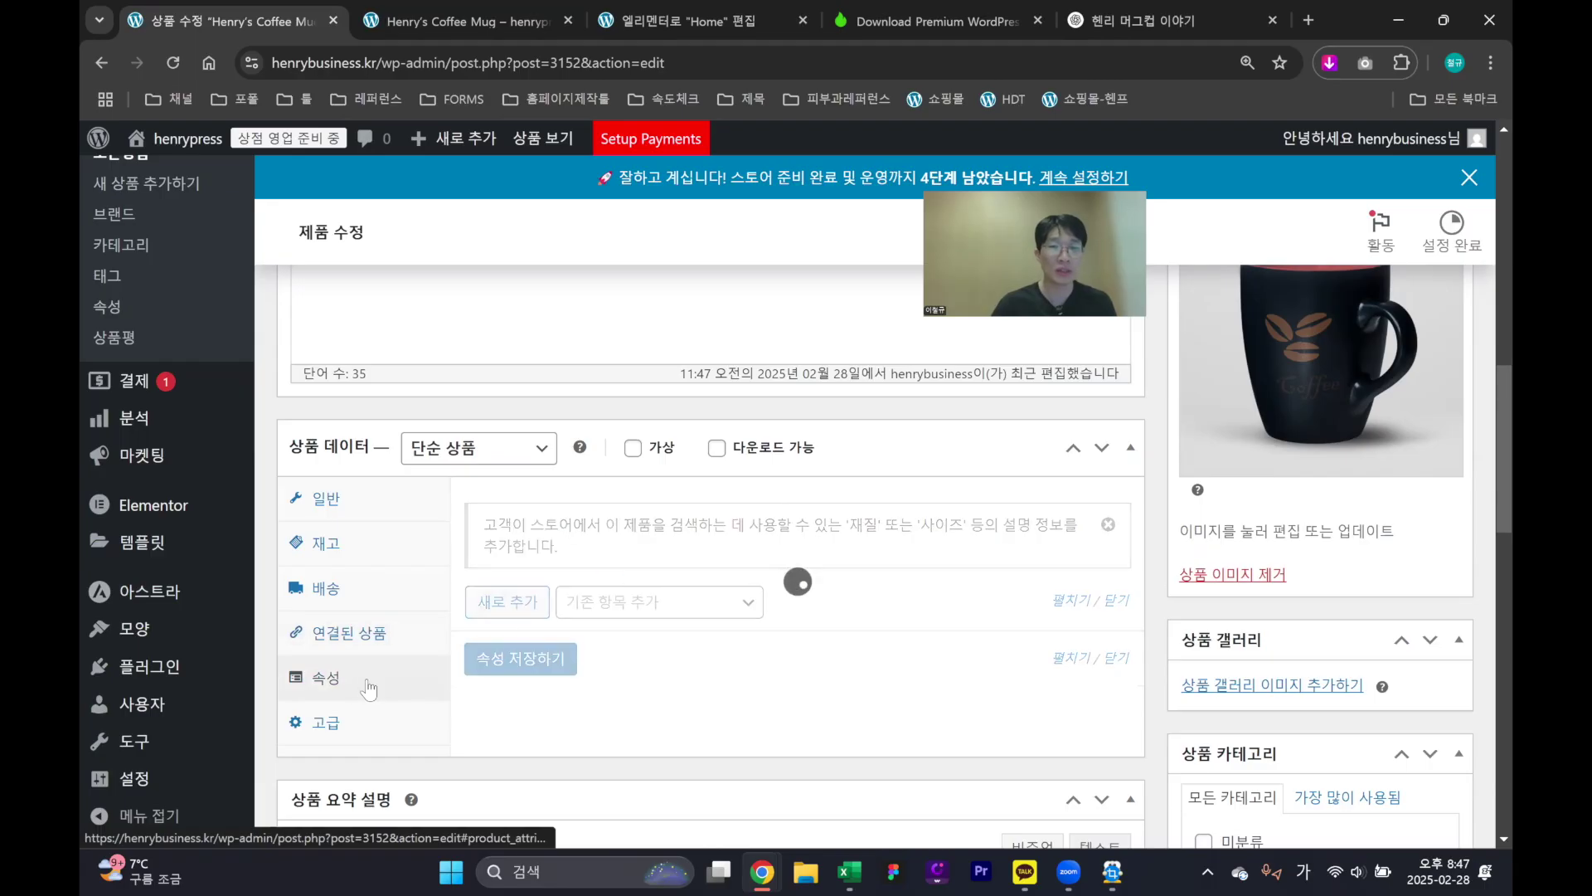
left_click(356, 735)
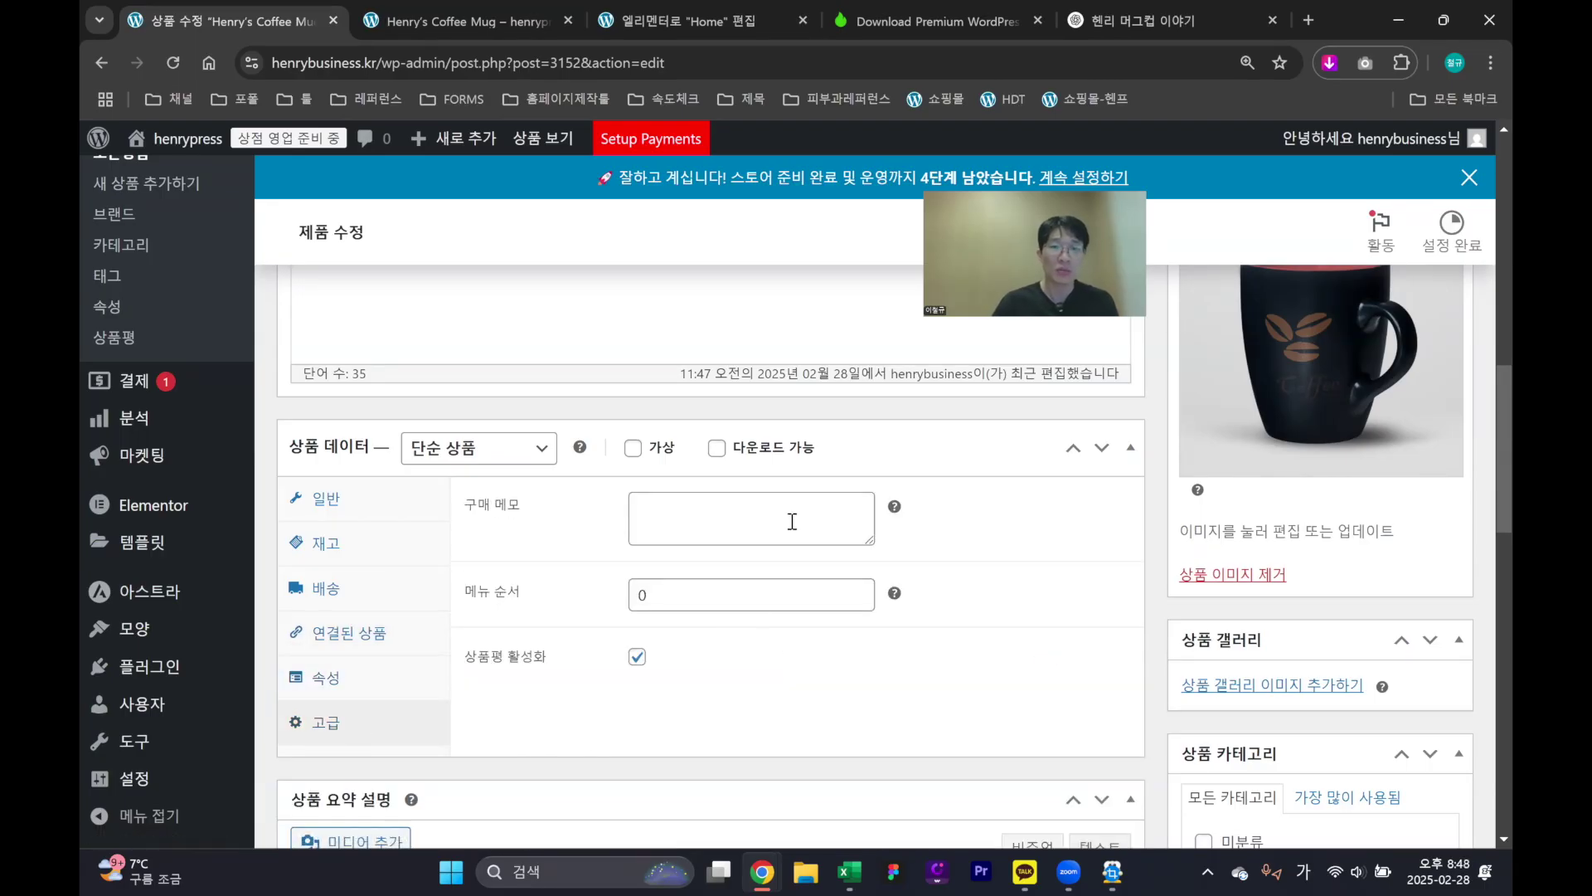
left_click(388, 500)
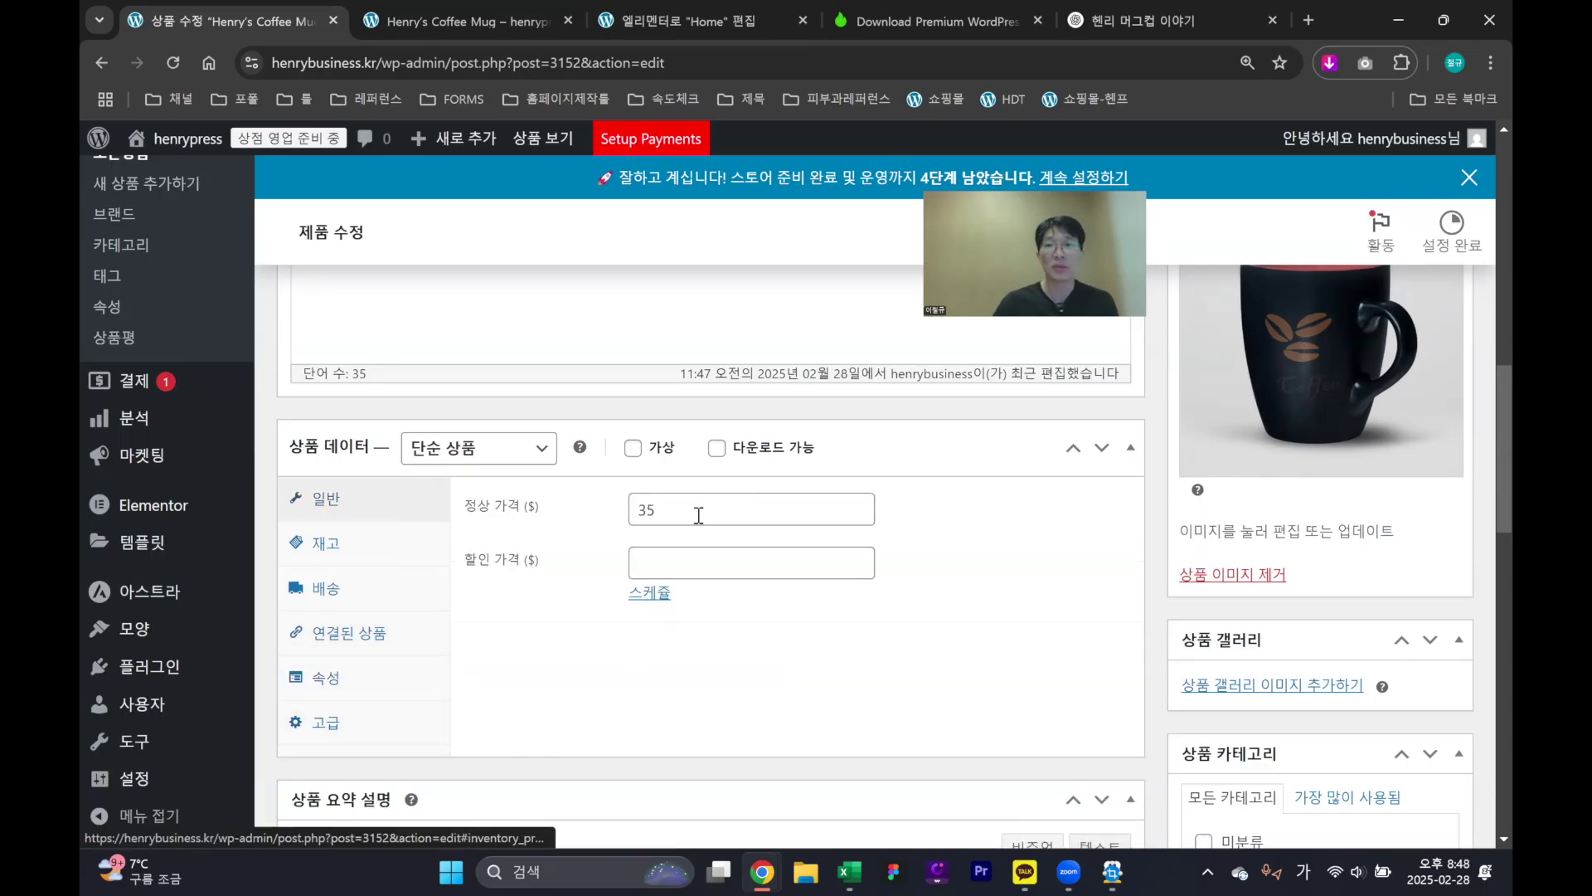
Look over the product preview page from the title and short description down to the description and related products
left_click(458, 20)
scroll(1060, 544, "up", 3)
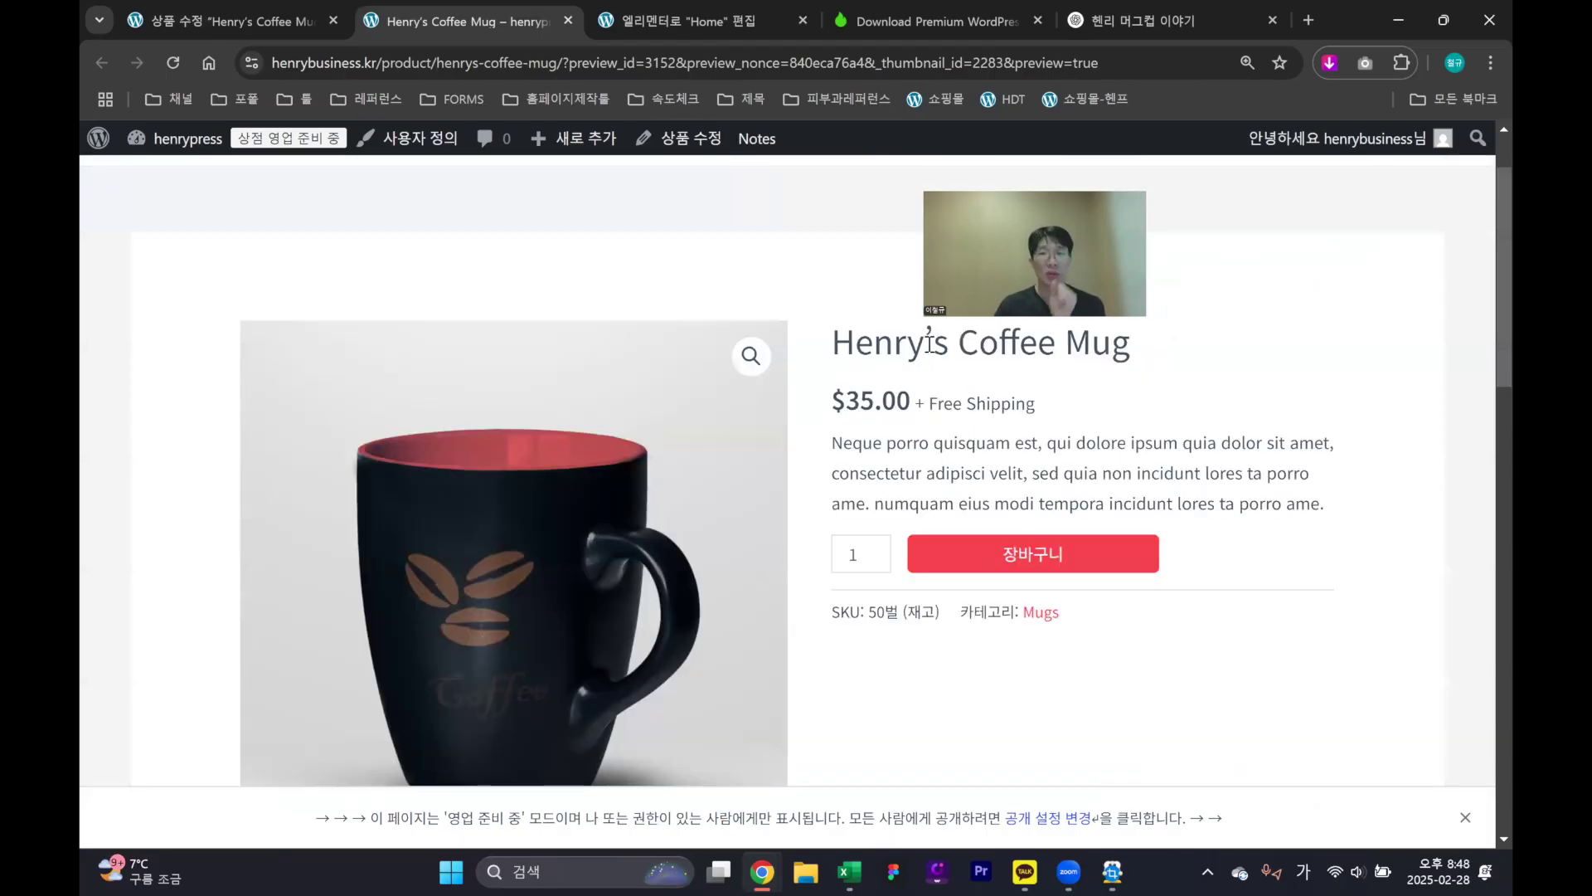
left_click_drag(907, 445, 1238, 504)
left_click(1307, 549)
scroll(796, 514, "down", 3)
scroll(782, 509, "down", 1)
scroll(829, 481, "up", 2)
scroll(871, 444, "down", 3)
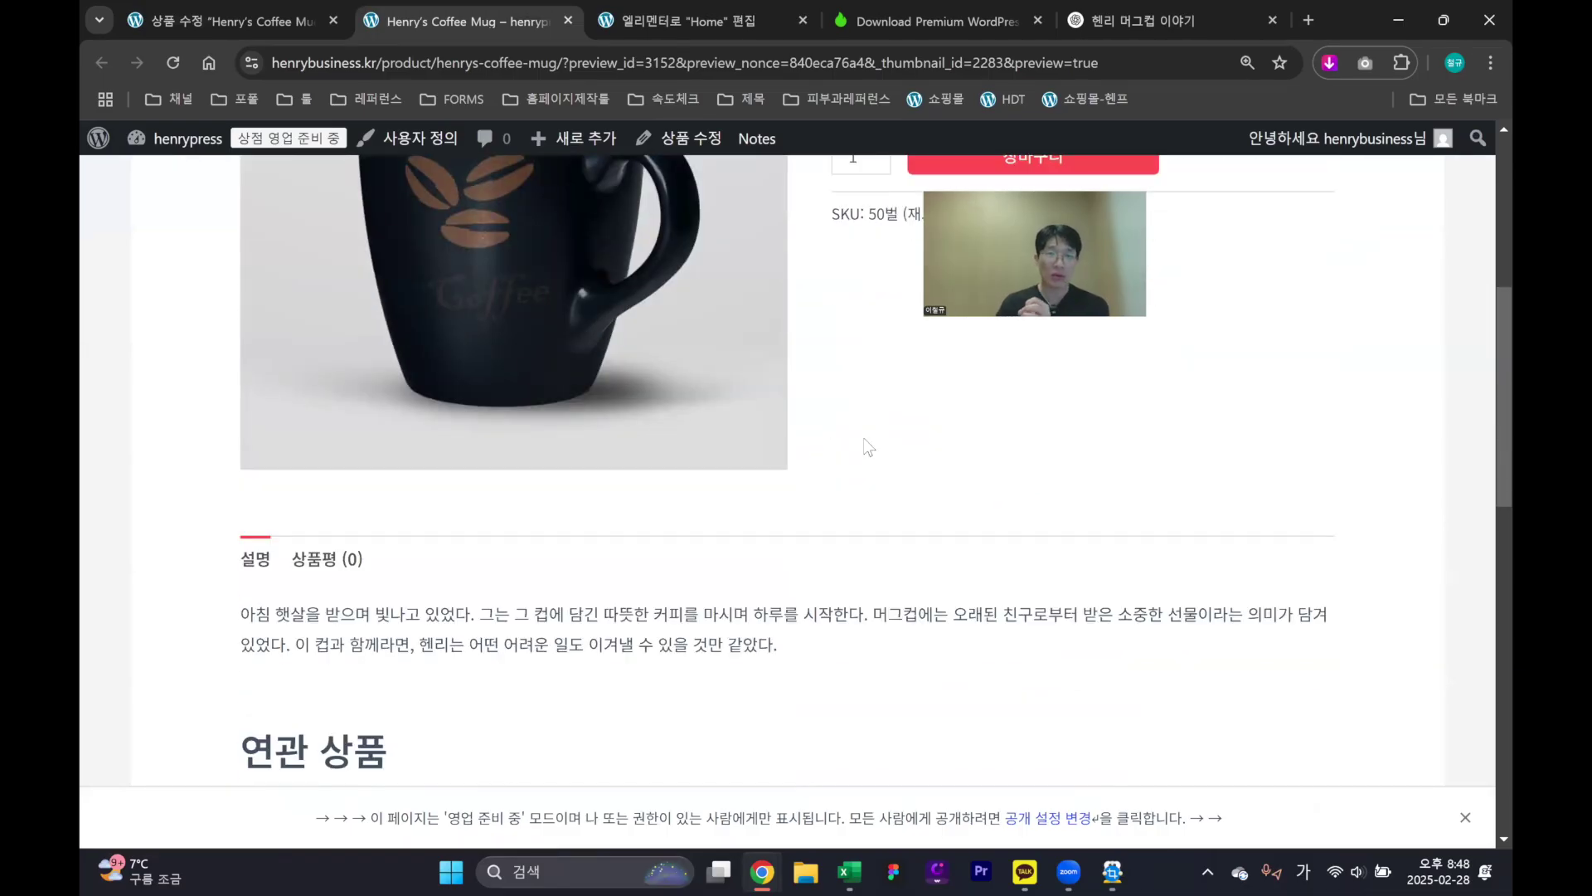
scroll(452, 478, "down", 3)
scroll(465, 414, "up", 1)
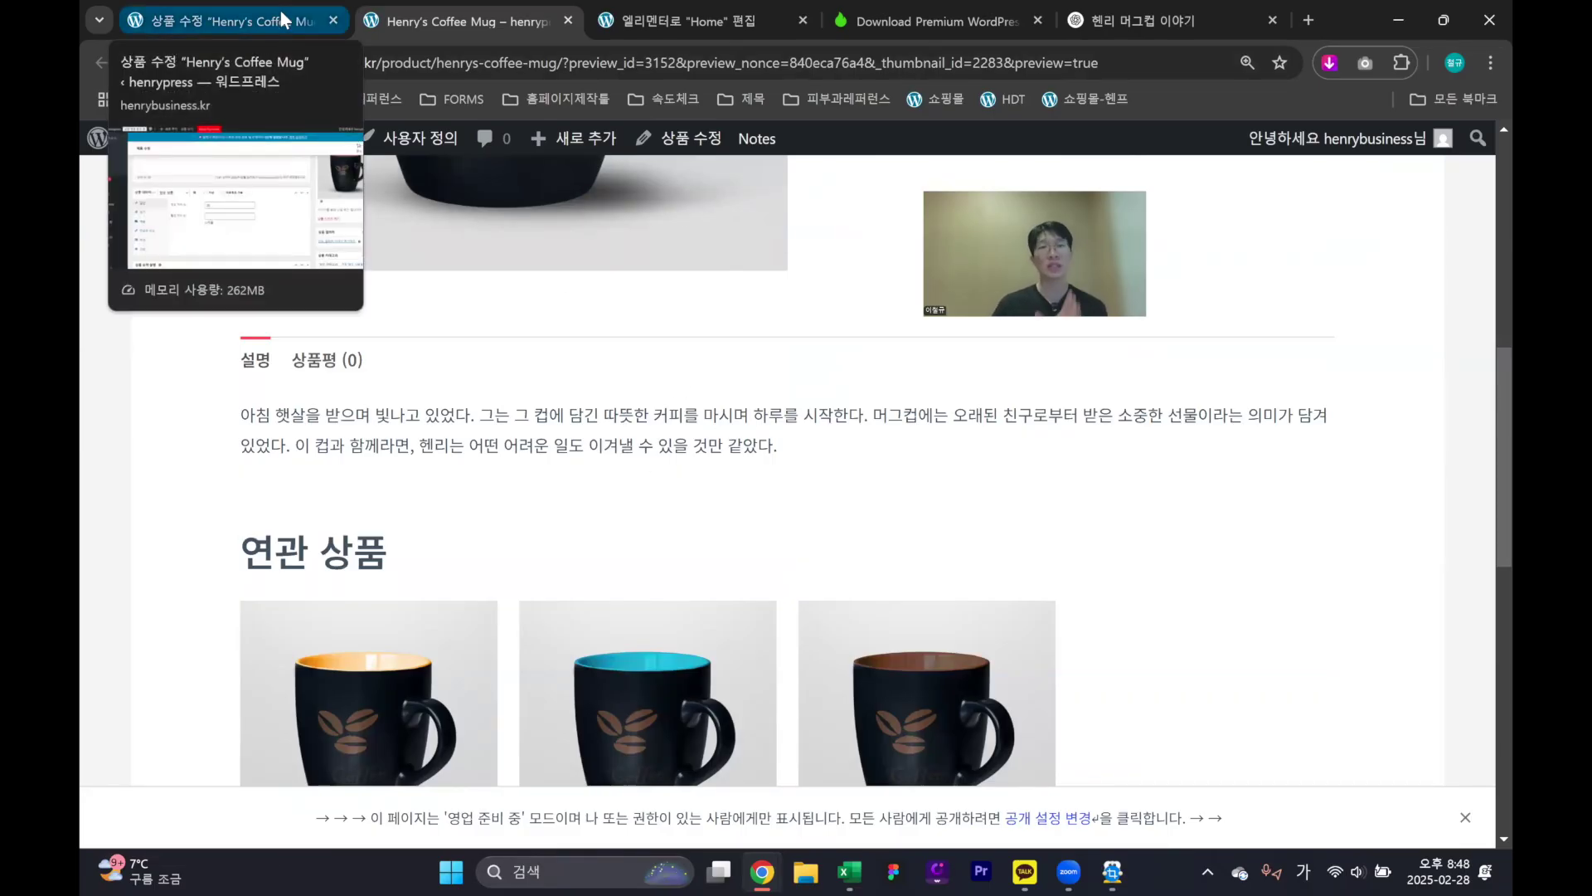
In the Elementor editor for Home, add "Henry's Coffee Mug" to the featured Products widget's manual selection query and save the page
left_click(689, 20)
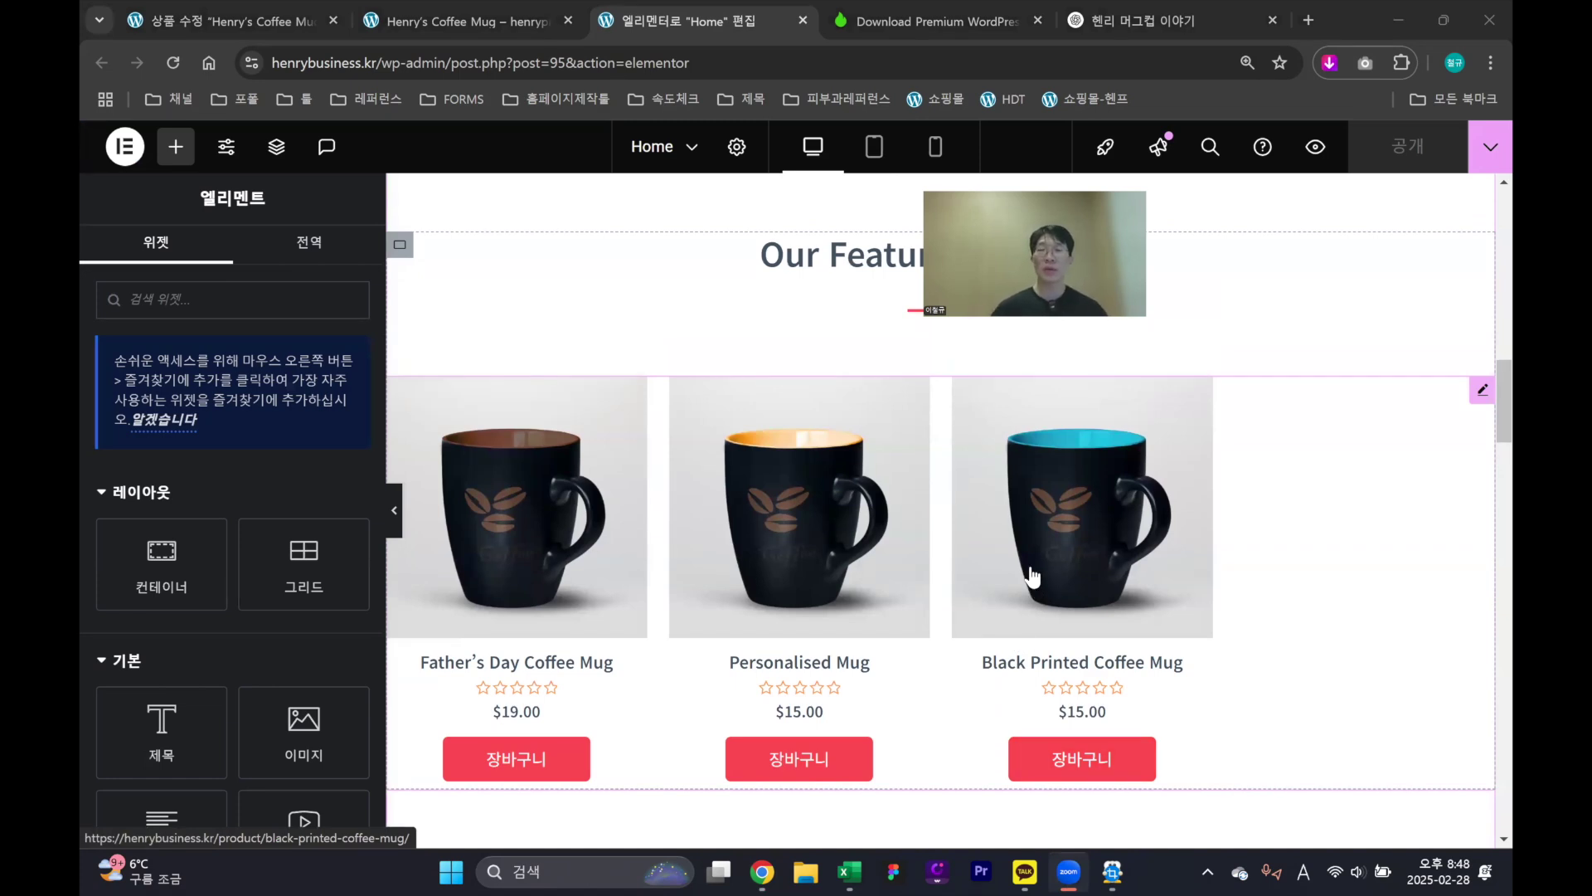
left_click(1483, 395)
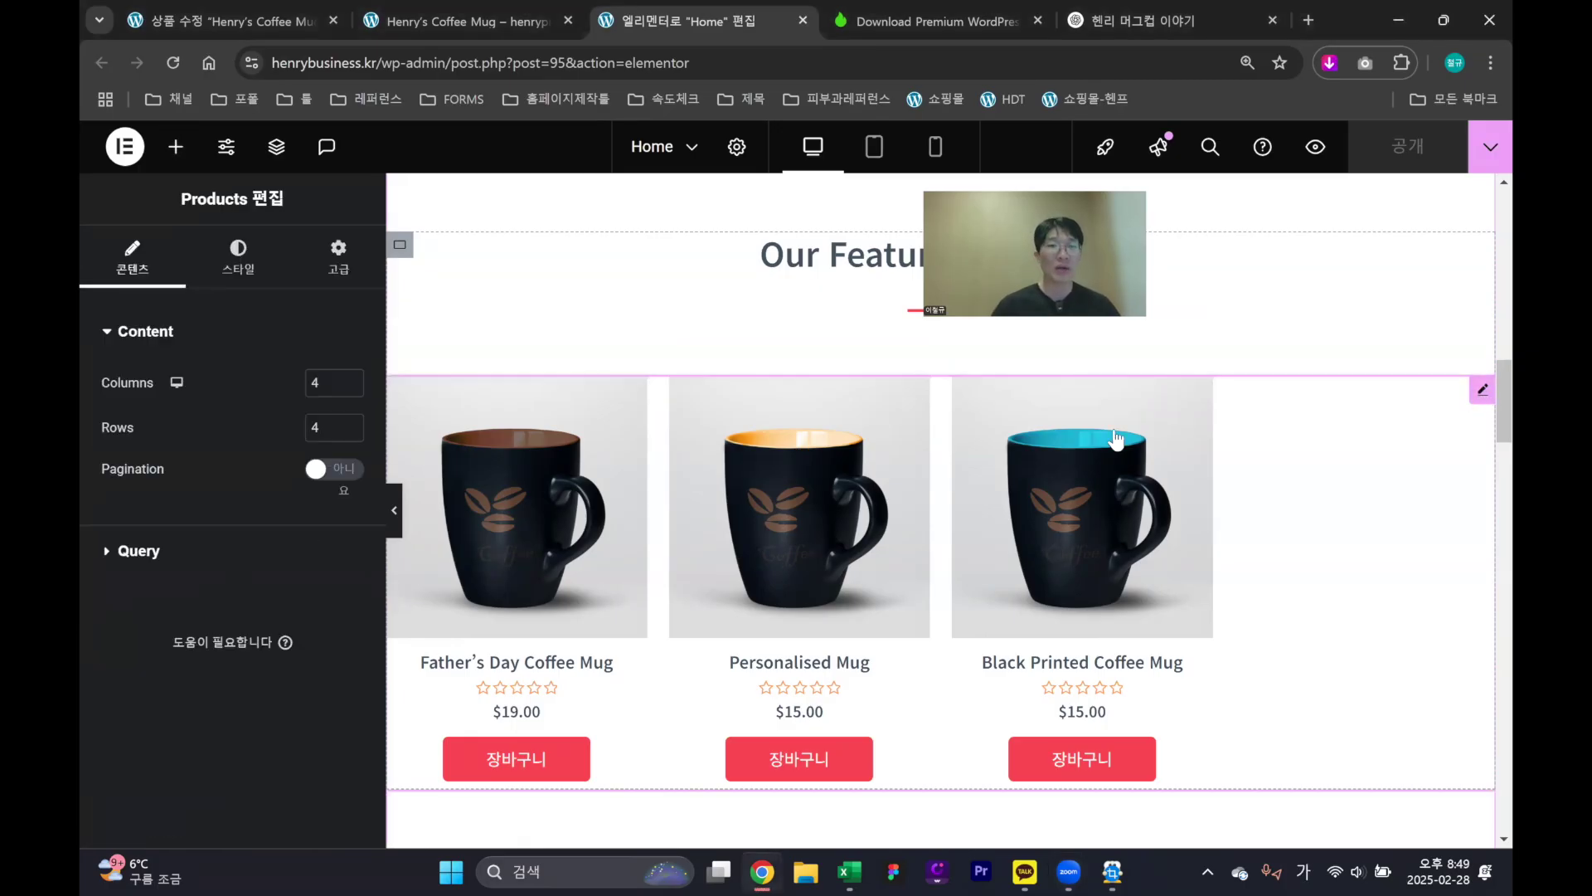
left_click(138, 554)
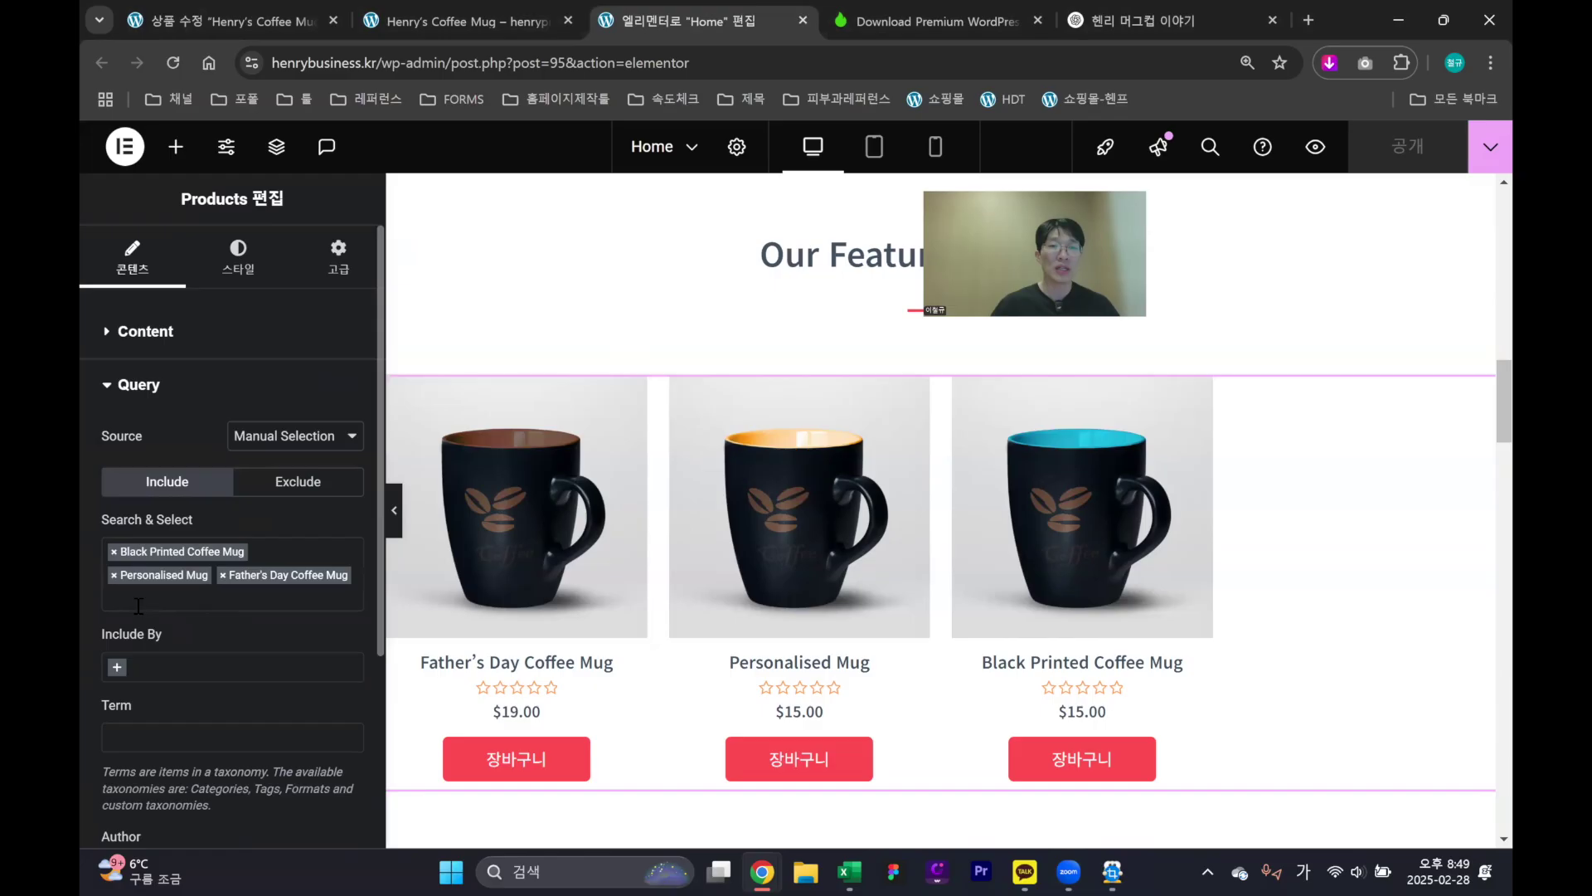
left_click(186, 595)
type("ㅗ")
key("BackSpace")
key("Hangul")
type("hen")
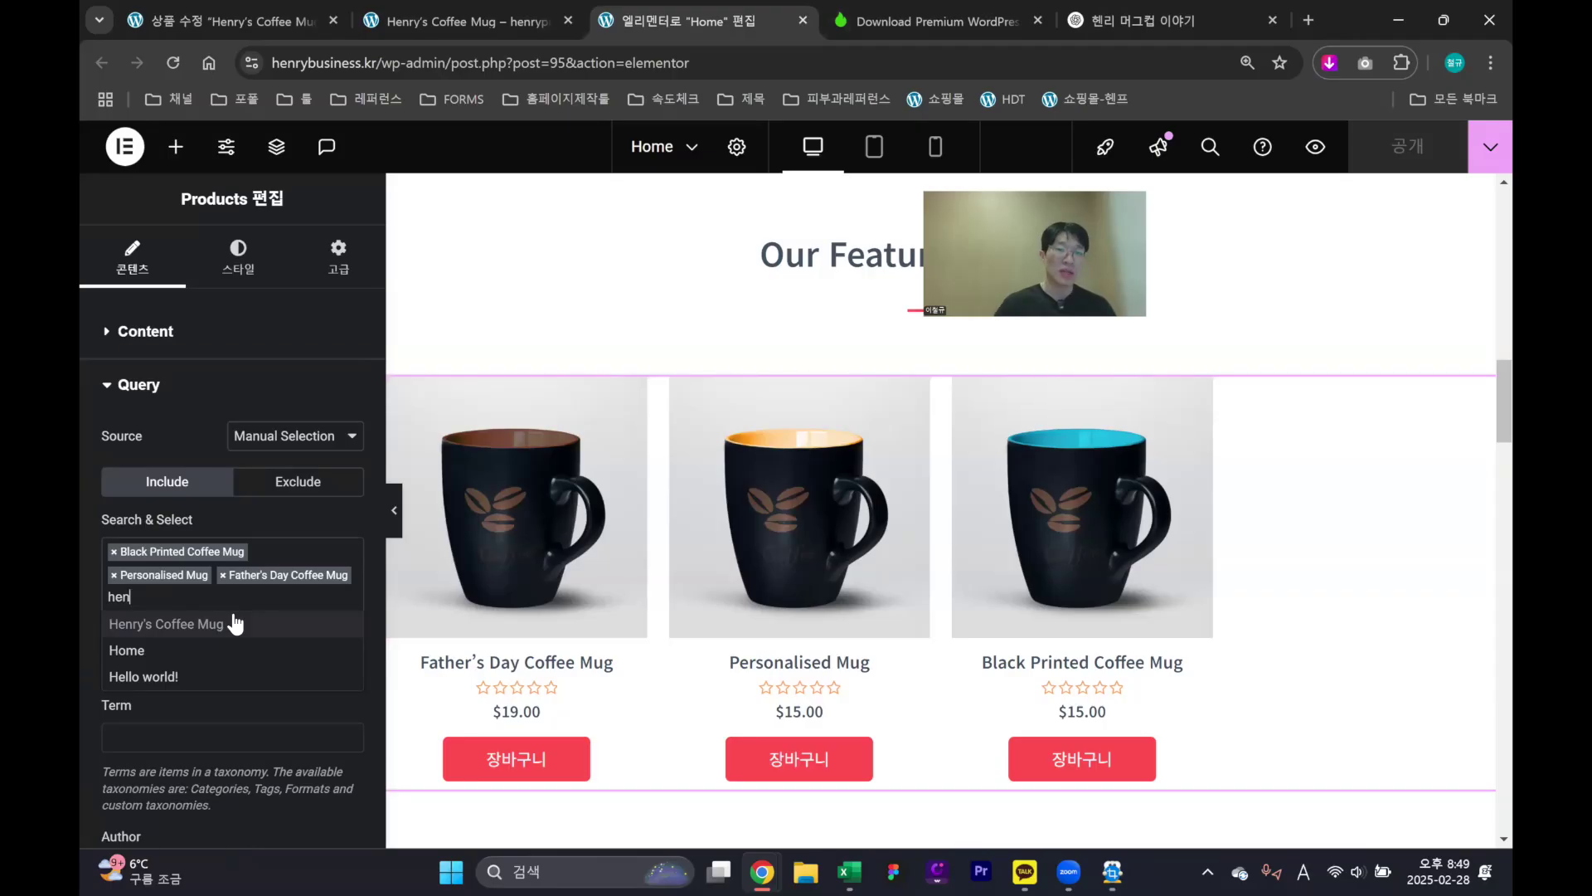
left_click(232, 625)
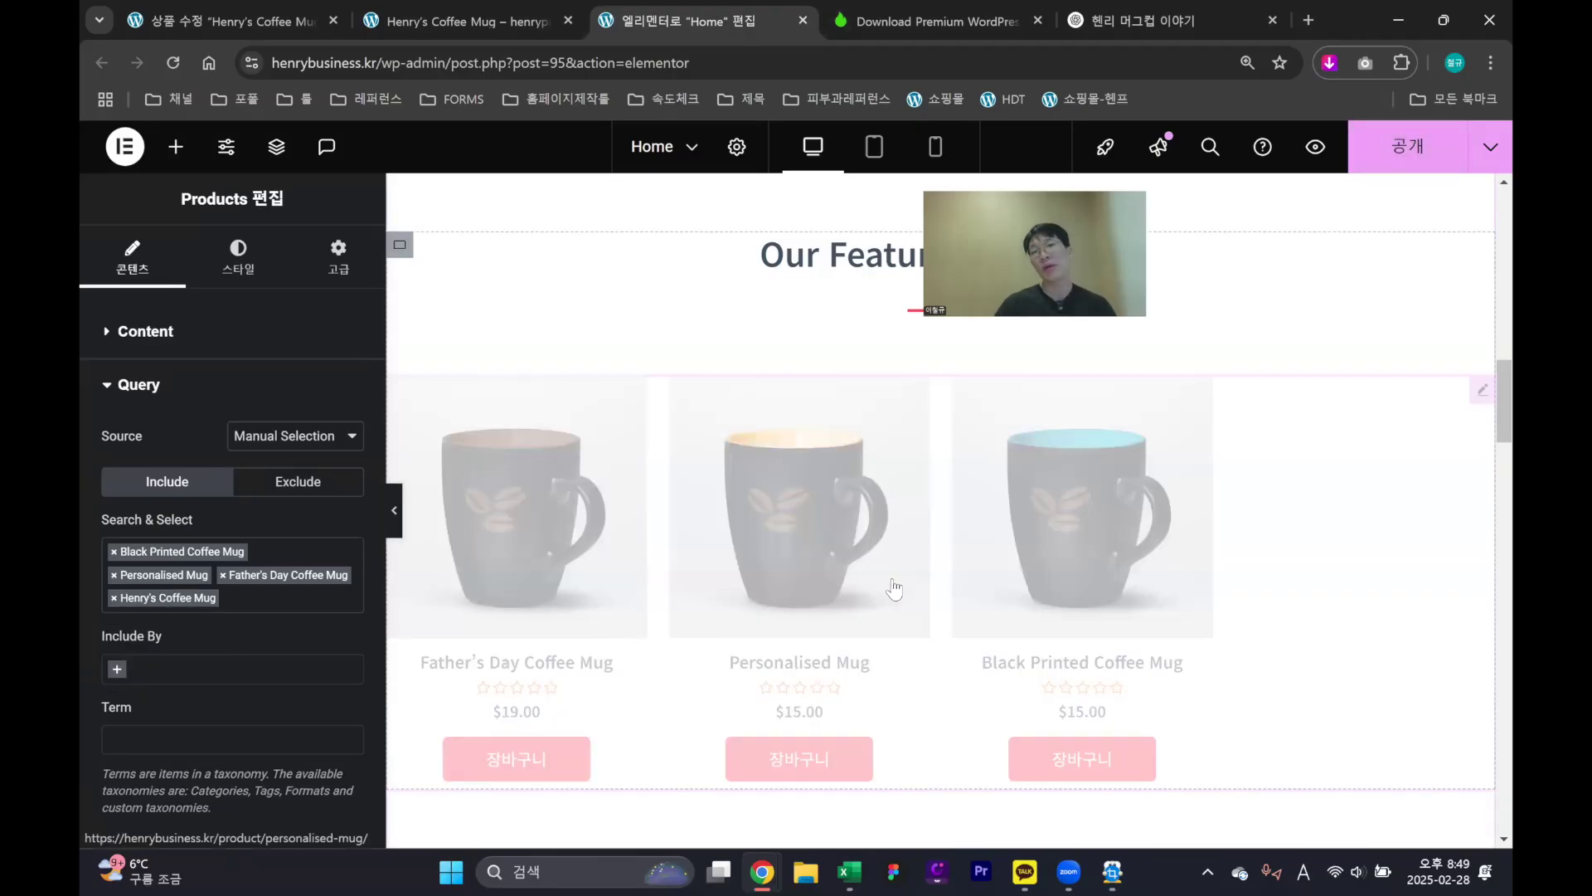
key("ctrl+s")
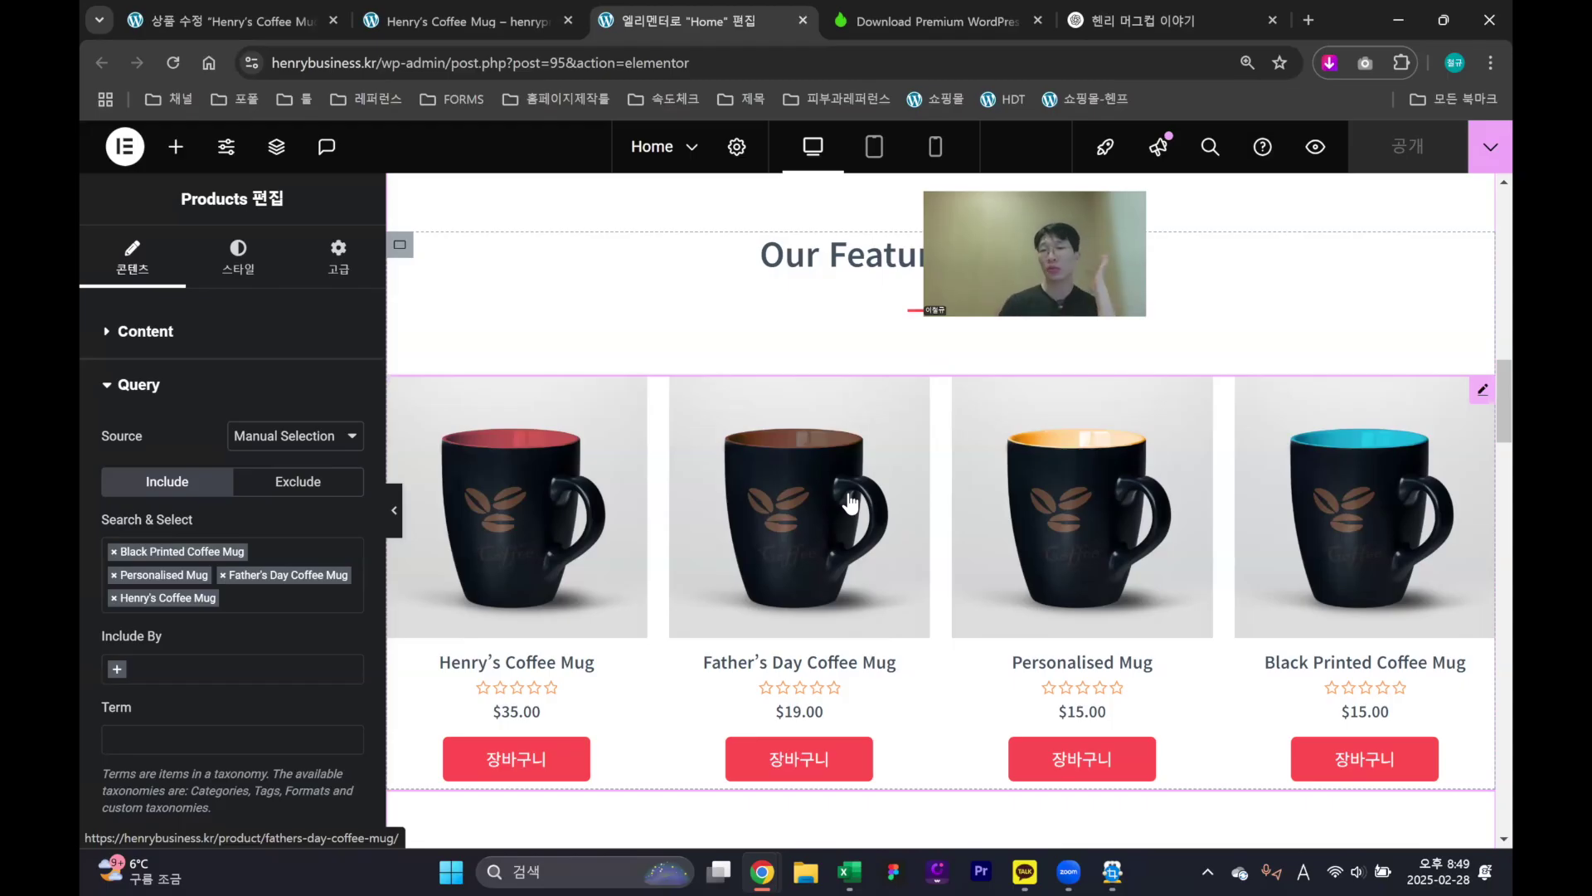
Open the live home page from the product preview and look it over from the featured products down to the client testimonials
key("ctrl+shift+Tab")
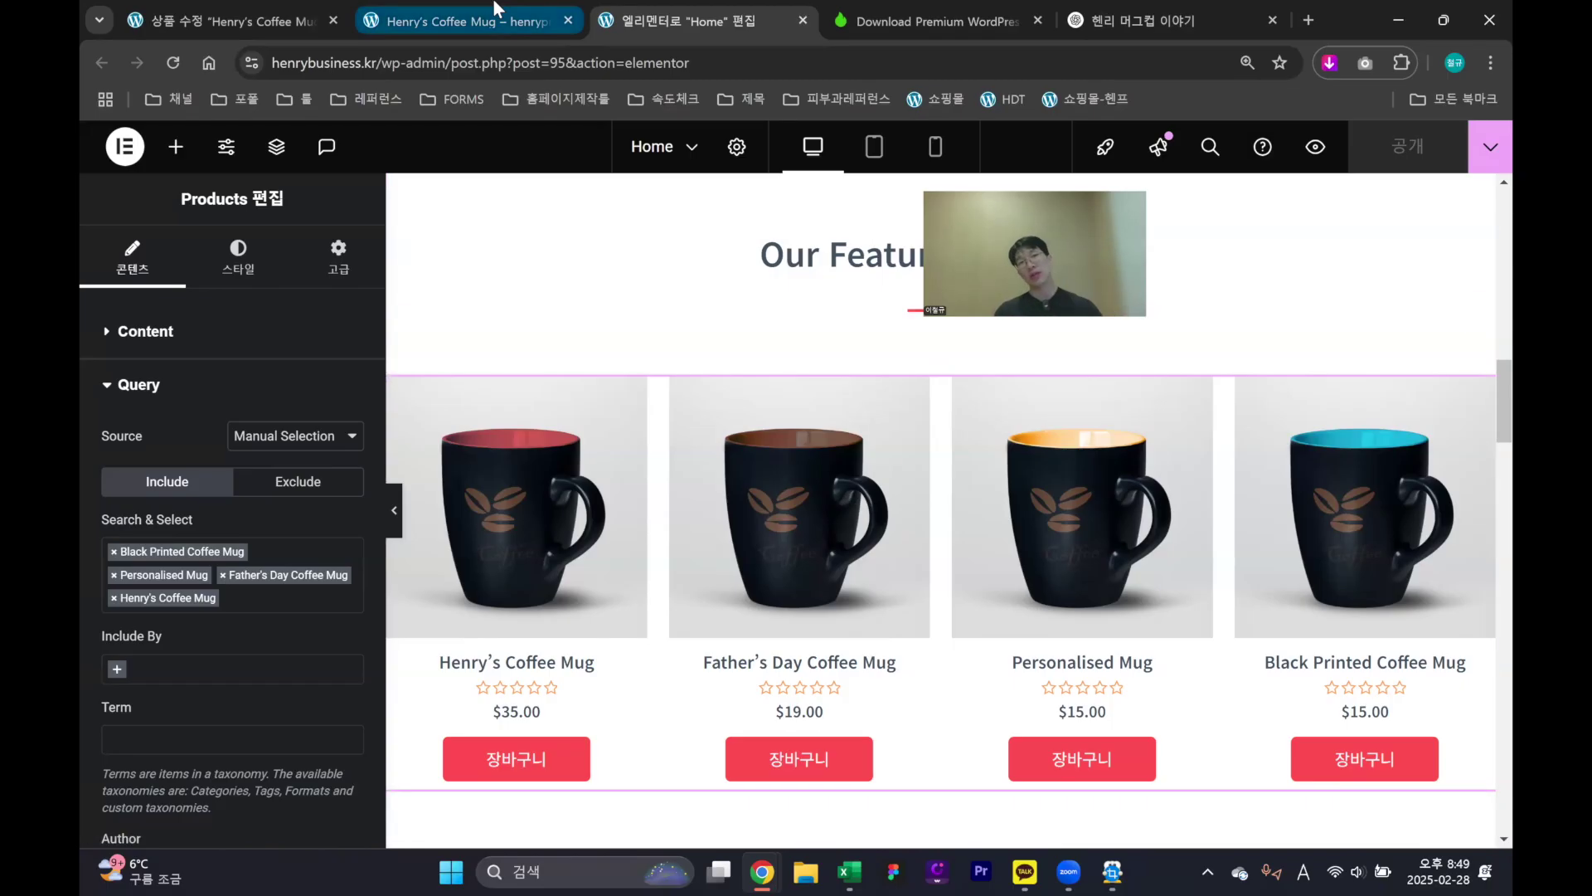
scroll(465, 368, "up", 8)
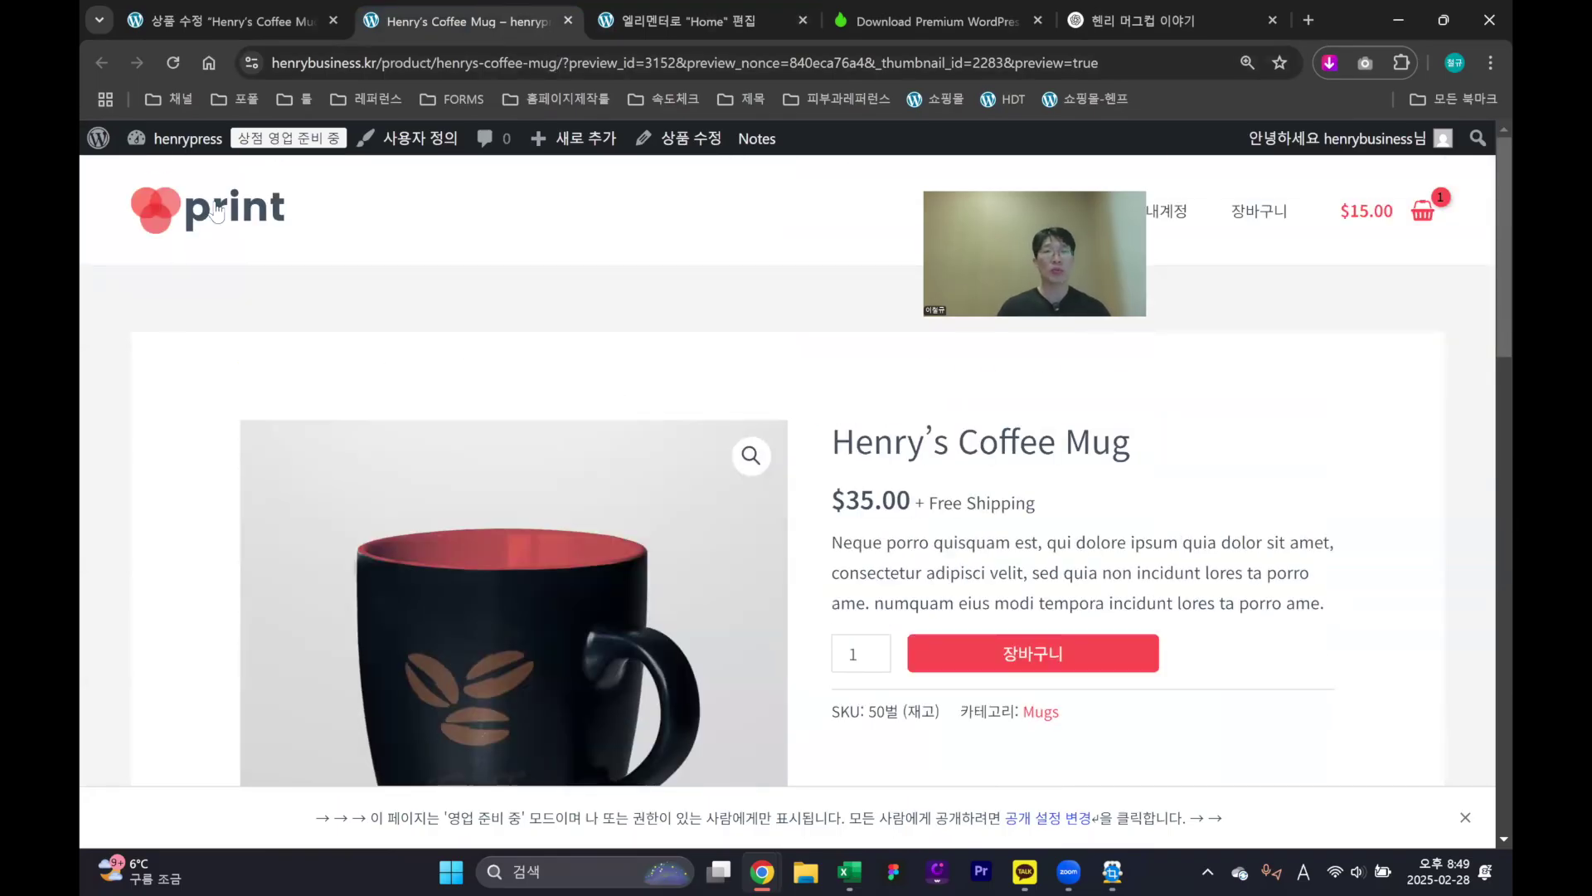
left_click(236, 232)
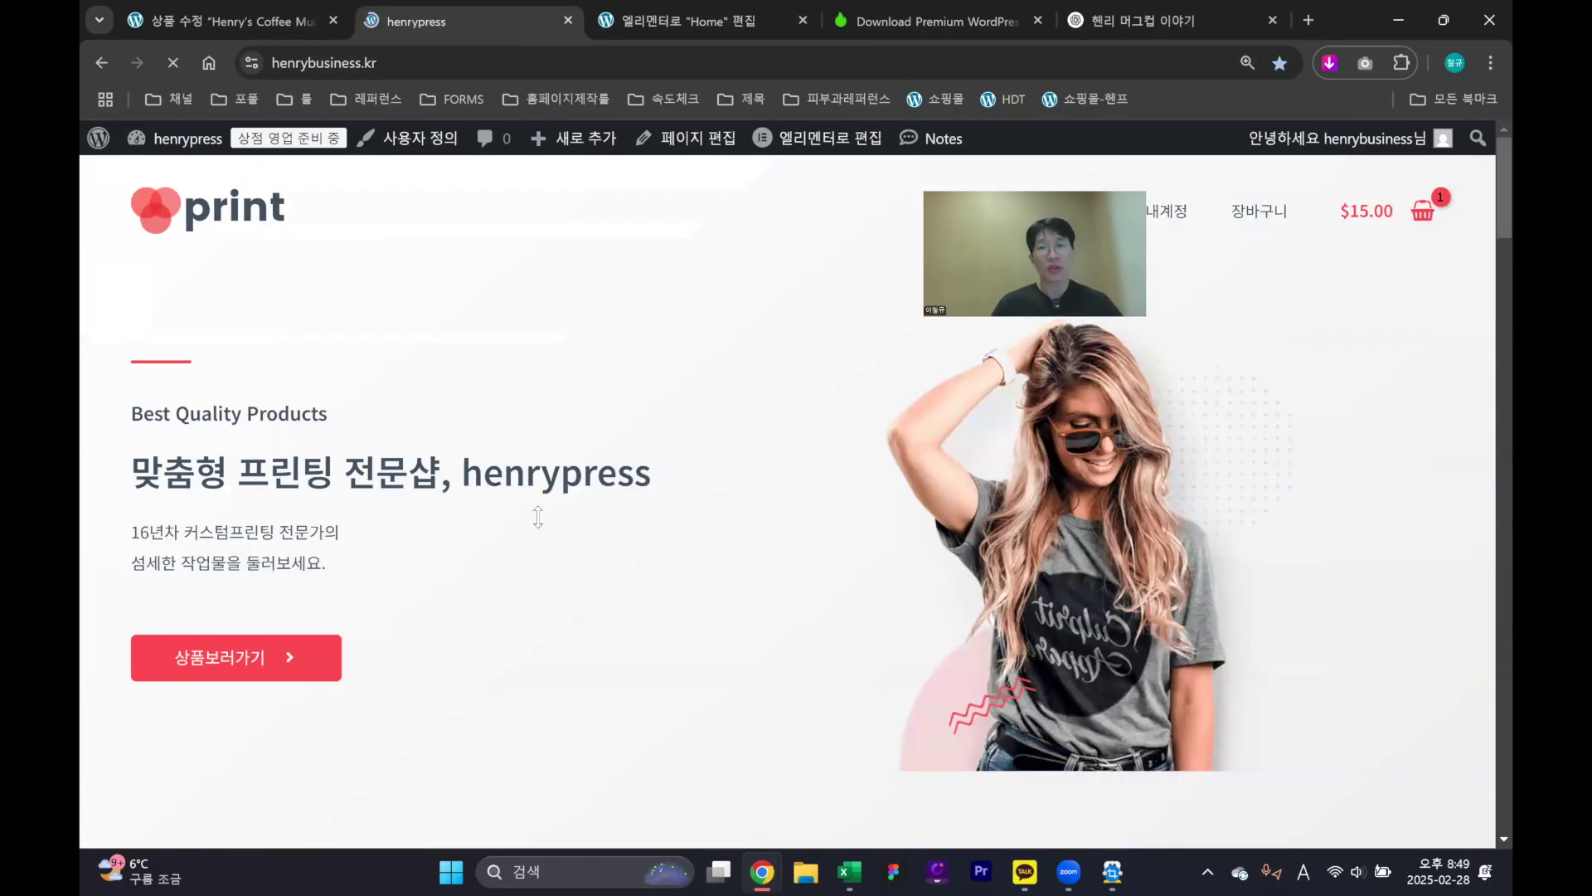
scroll(537, 516, "down", 10)
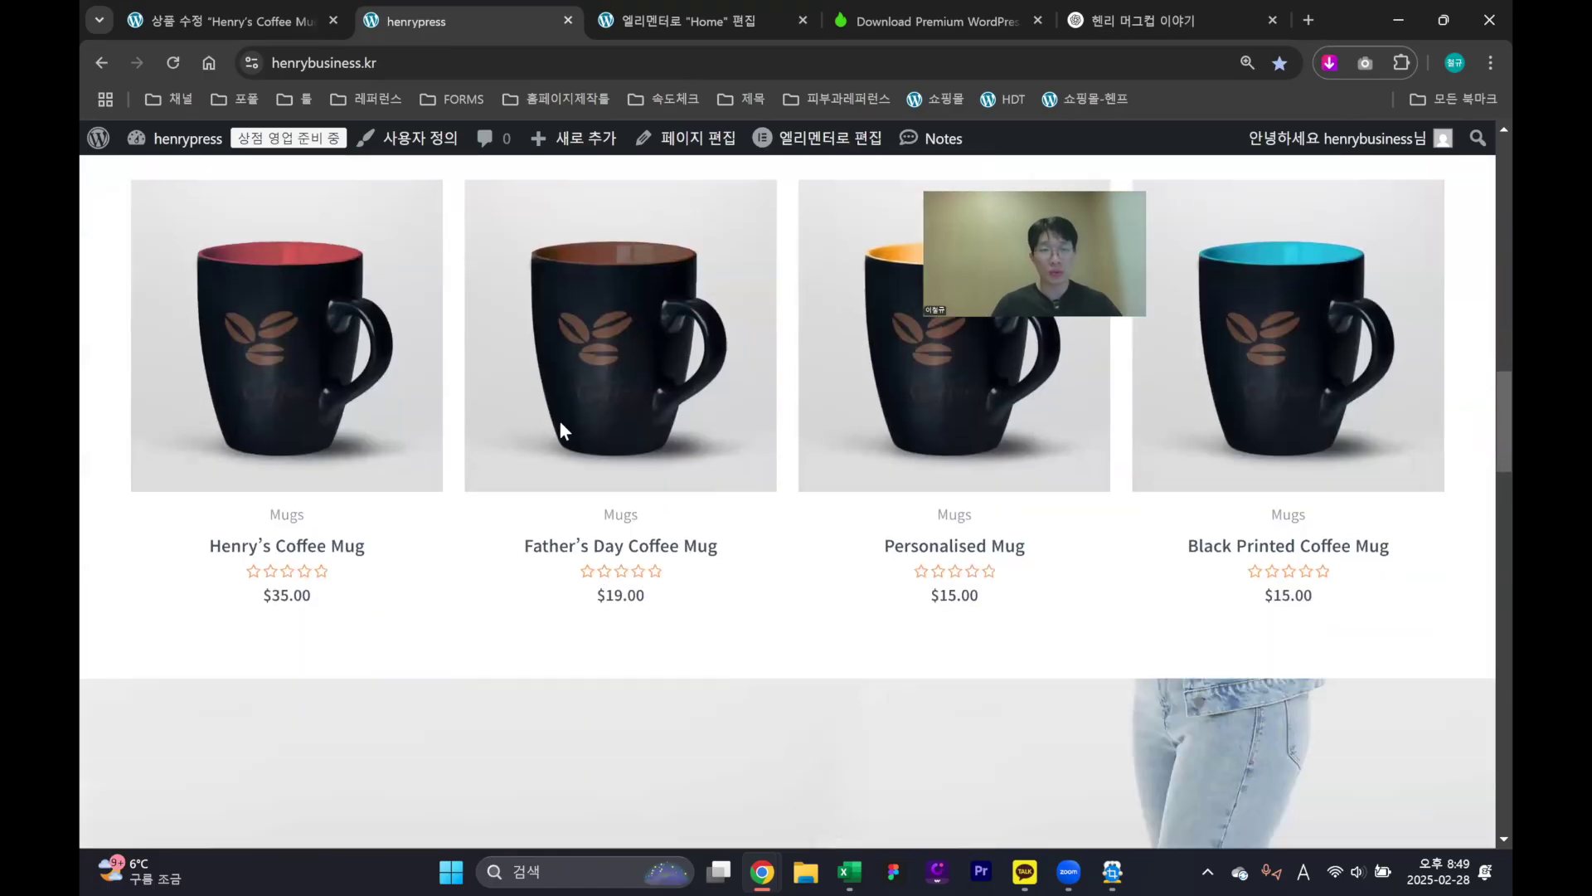
scroll(560, 420, "down", 12)
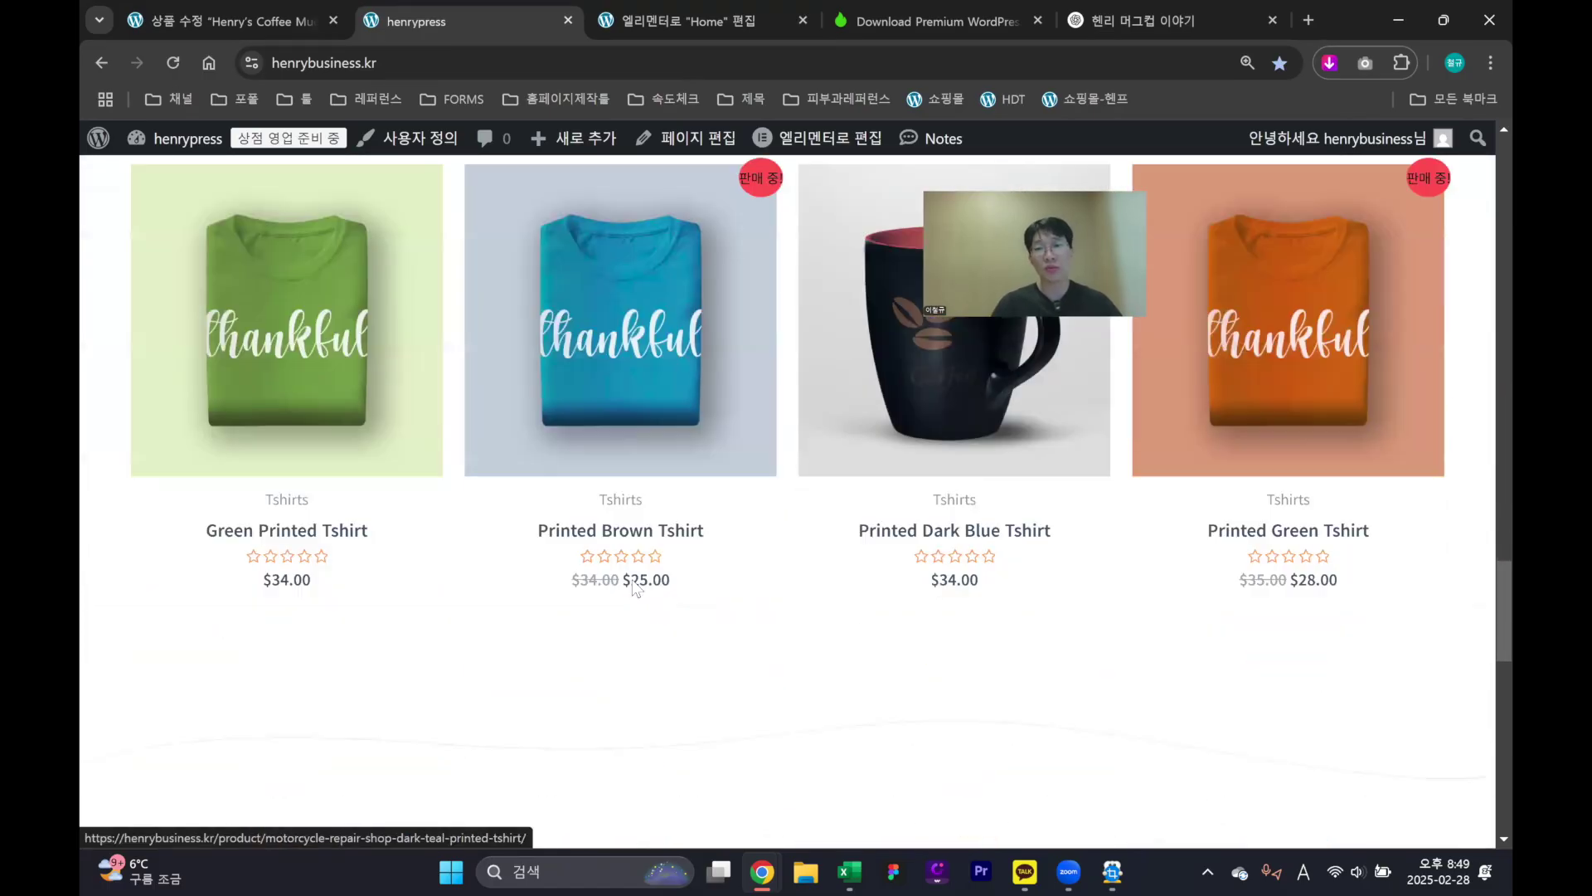
scroll(635, 589, "down", 6)
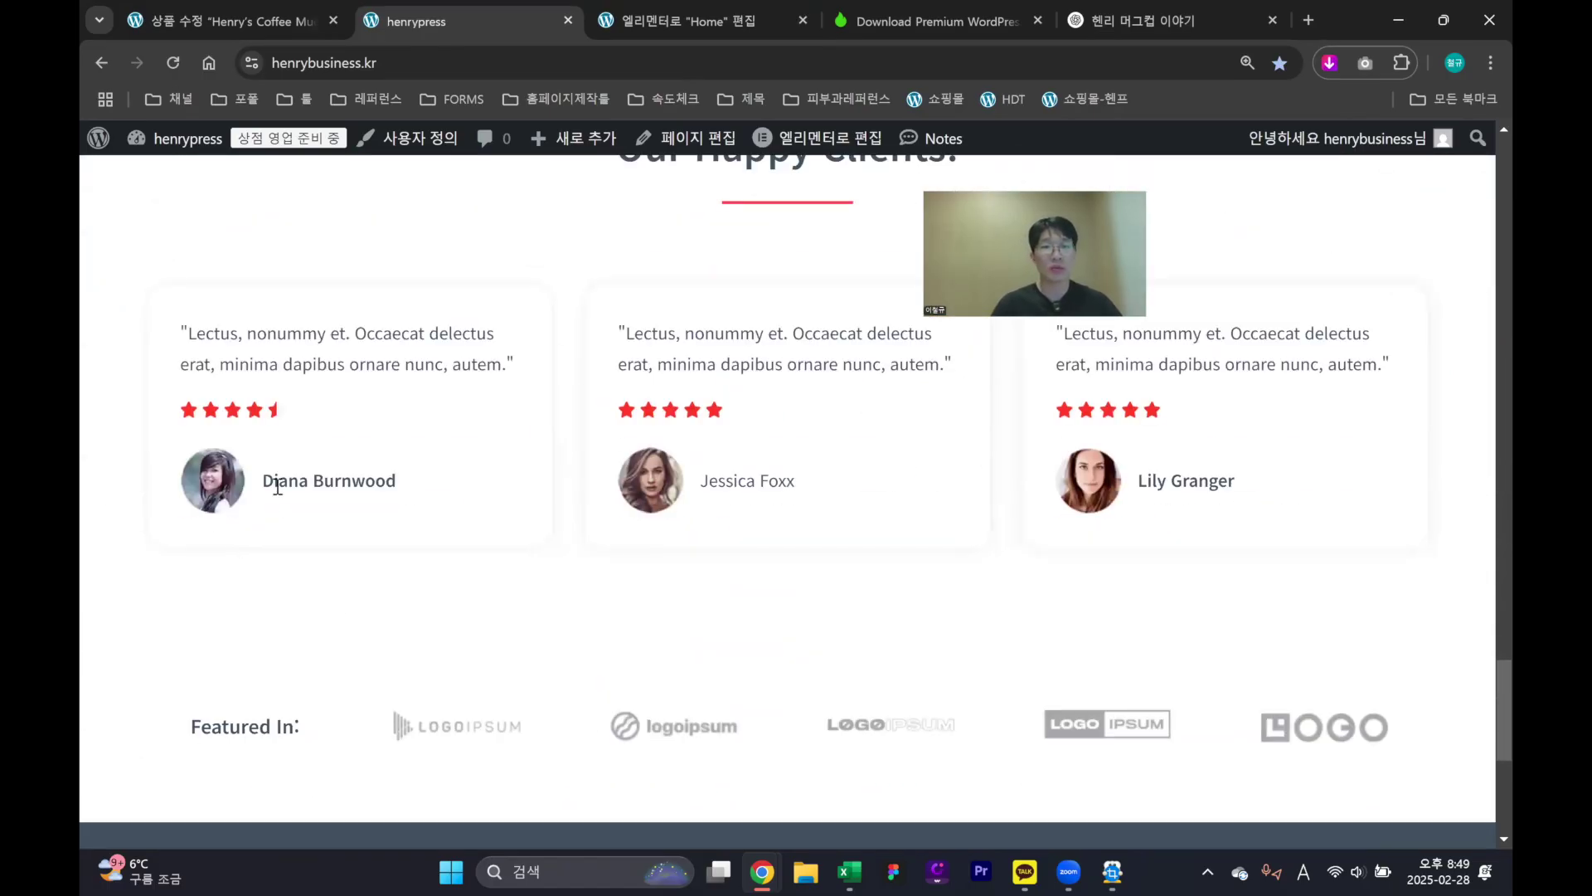
In the Elementor editor for Home, replace the "Our Happy Clients!" heading text with "고객후기"
left_click(222, 20)
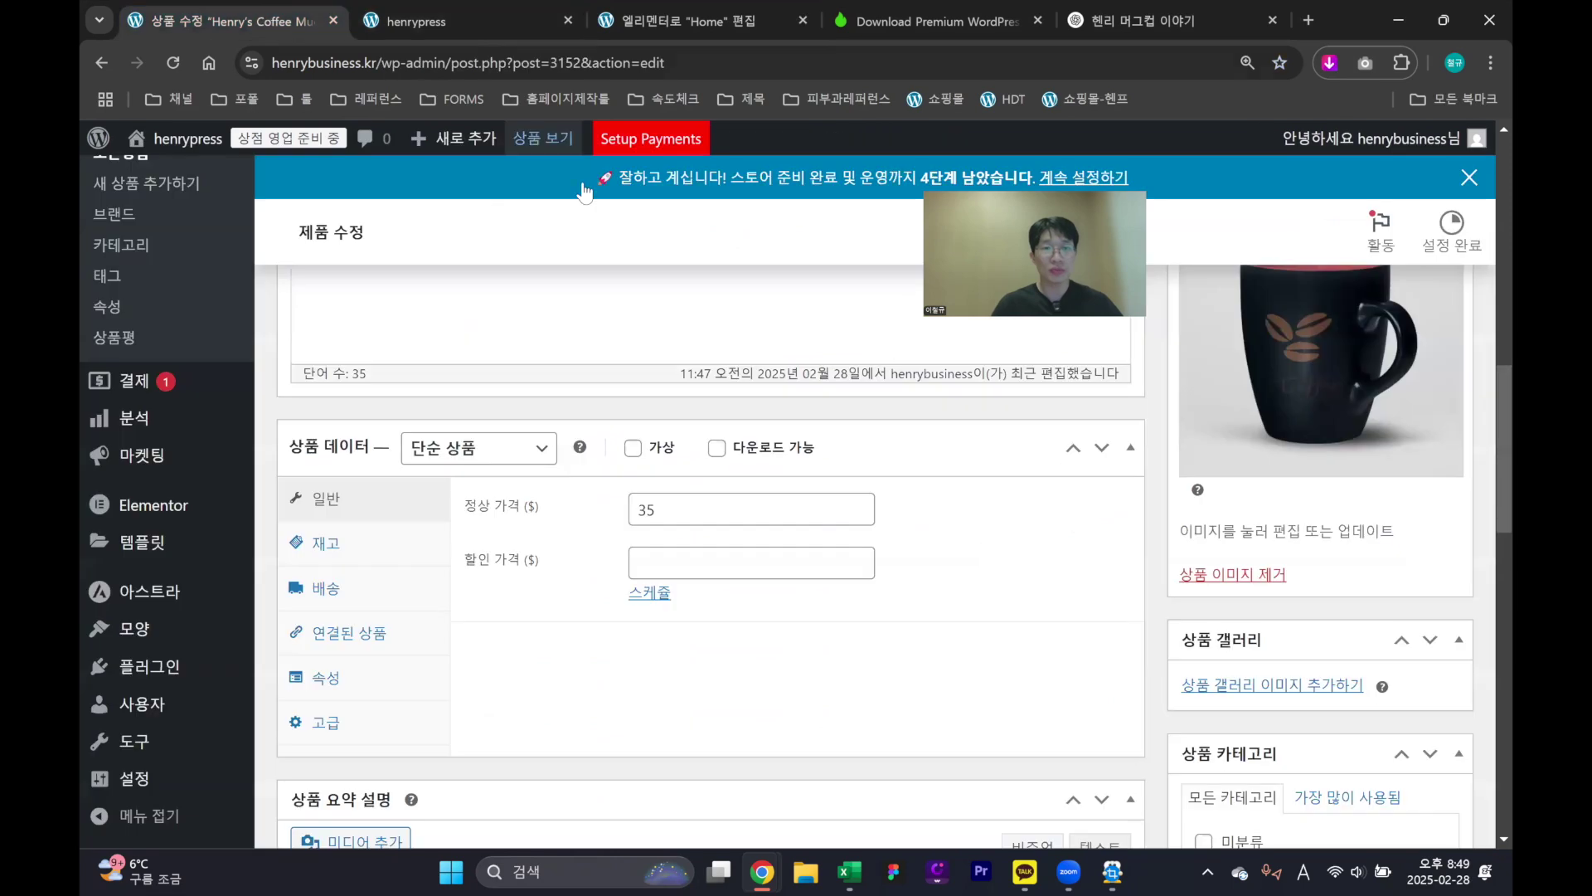
left_click(671, 21)
scroll(663, 522, "down", 15)
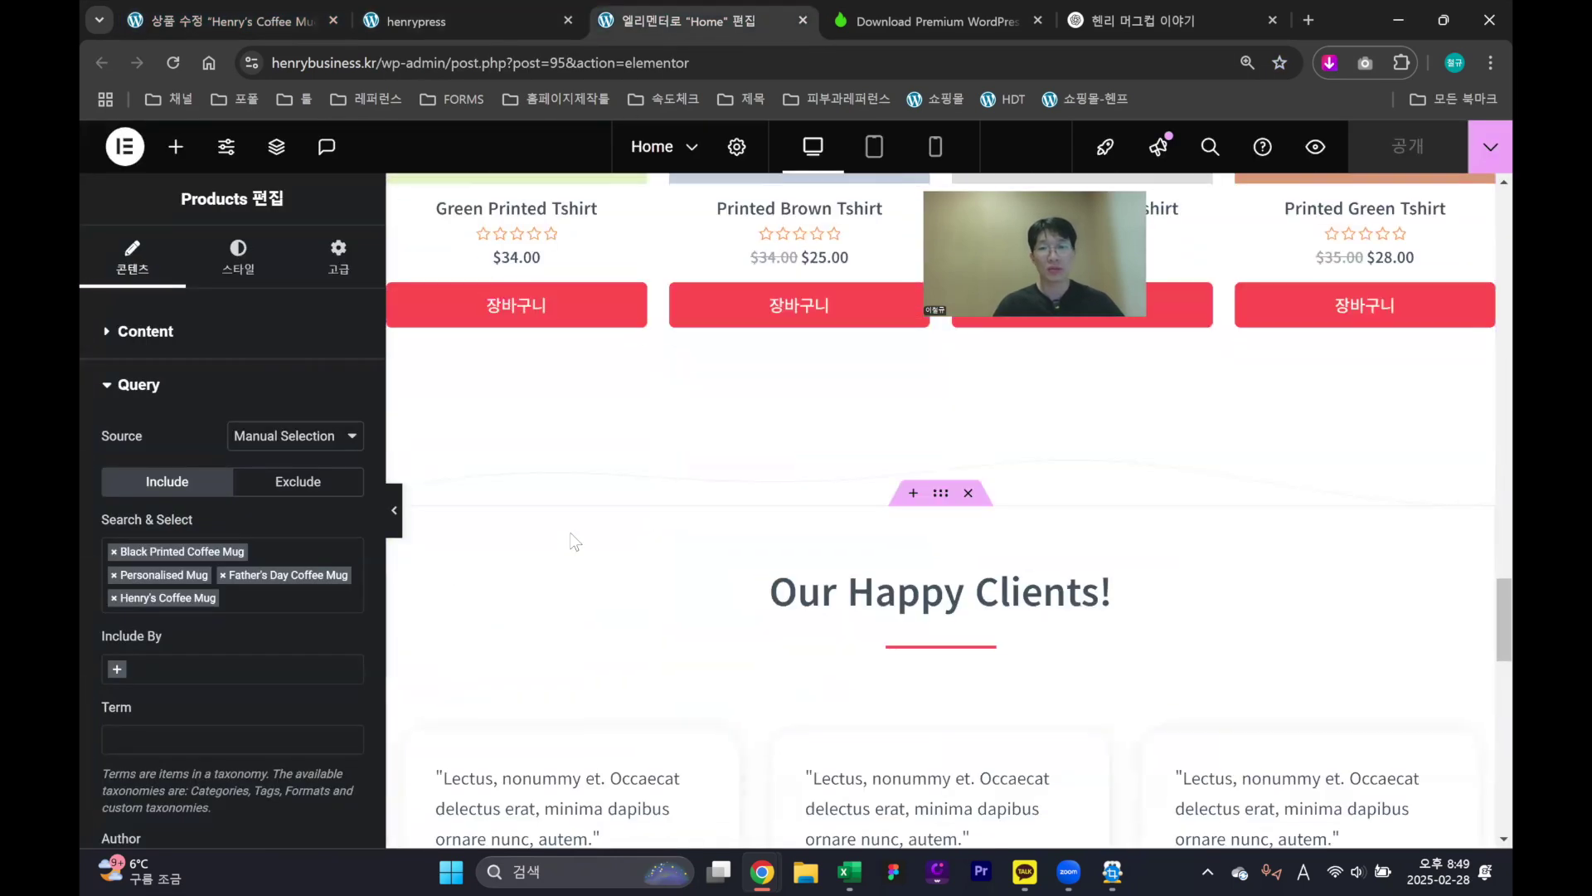
scroll(678, 554, "down", 1)
left_click(539, 475)
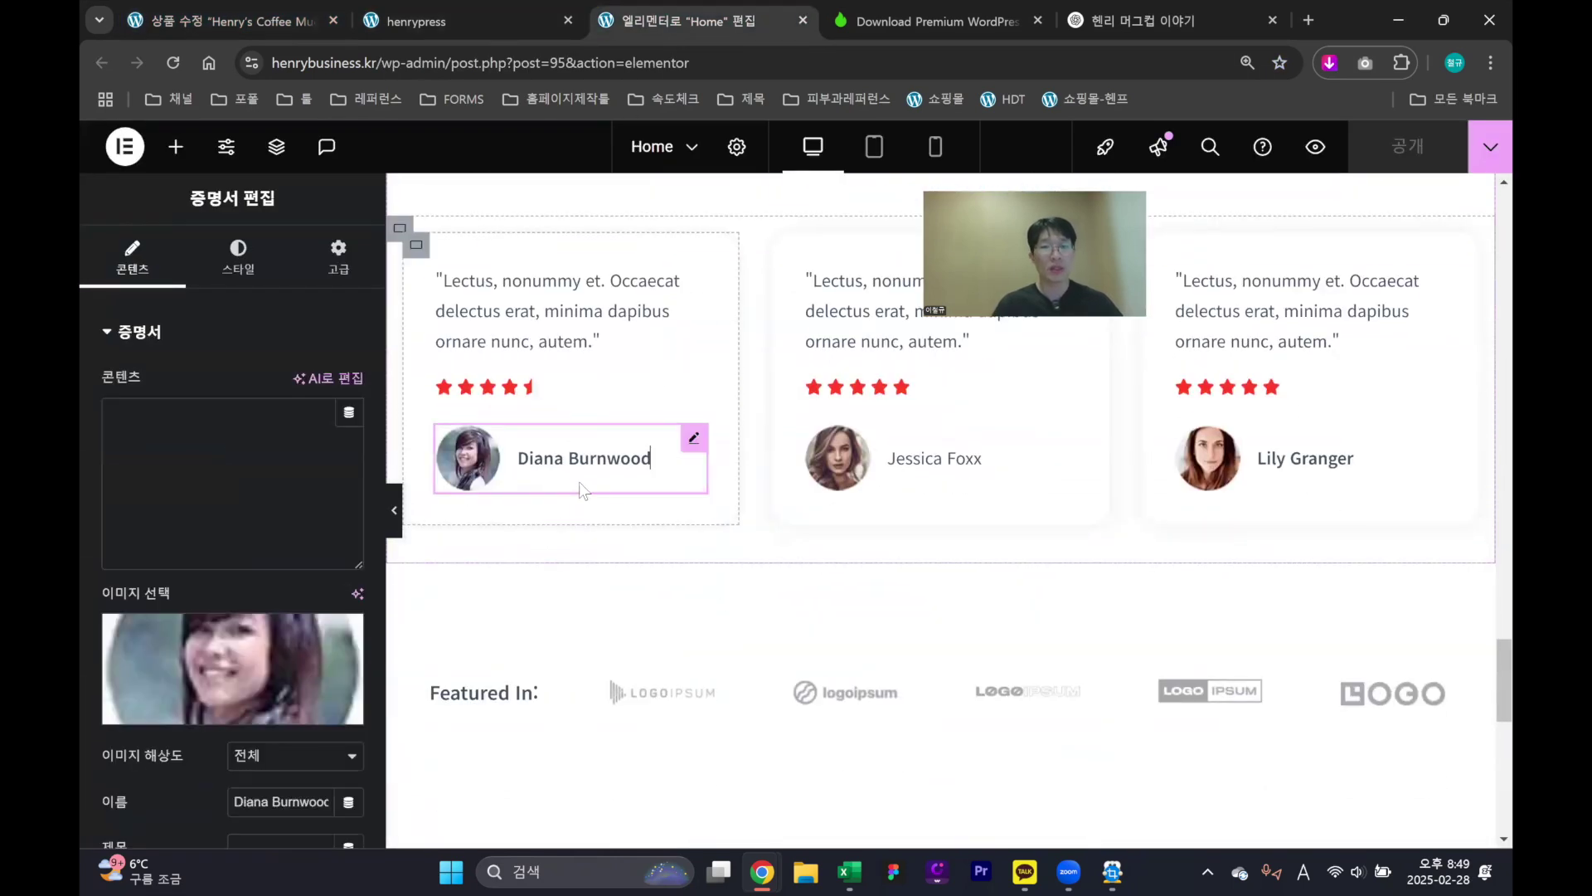
scroll(372, 675, "down", 2)
scroll(641, 522, "up", 3)
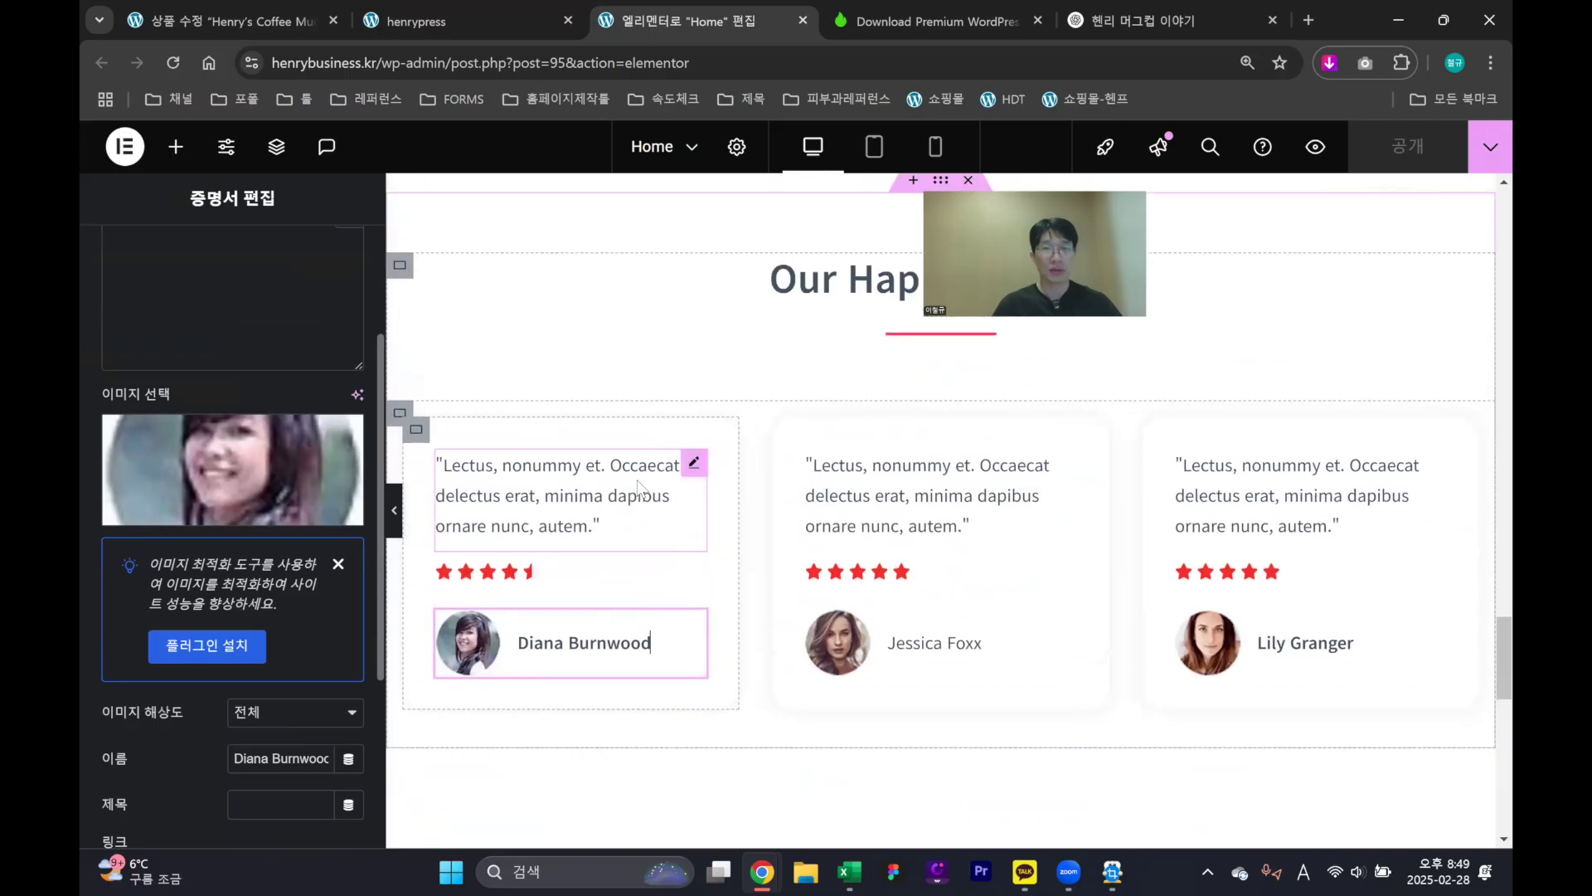
left_click(1001, 395)
triple_click(1001, 396)
type("고객후기")
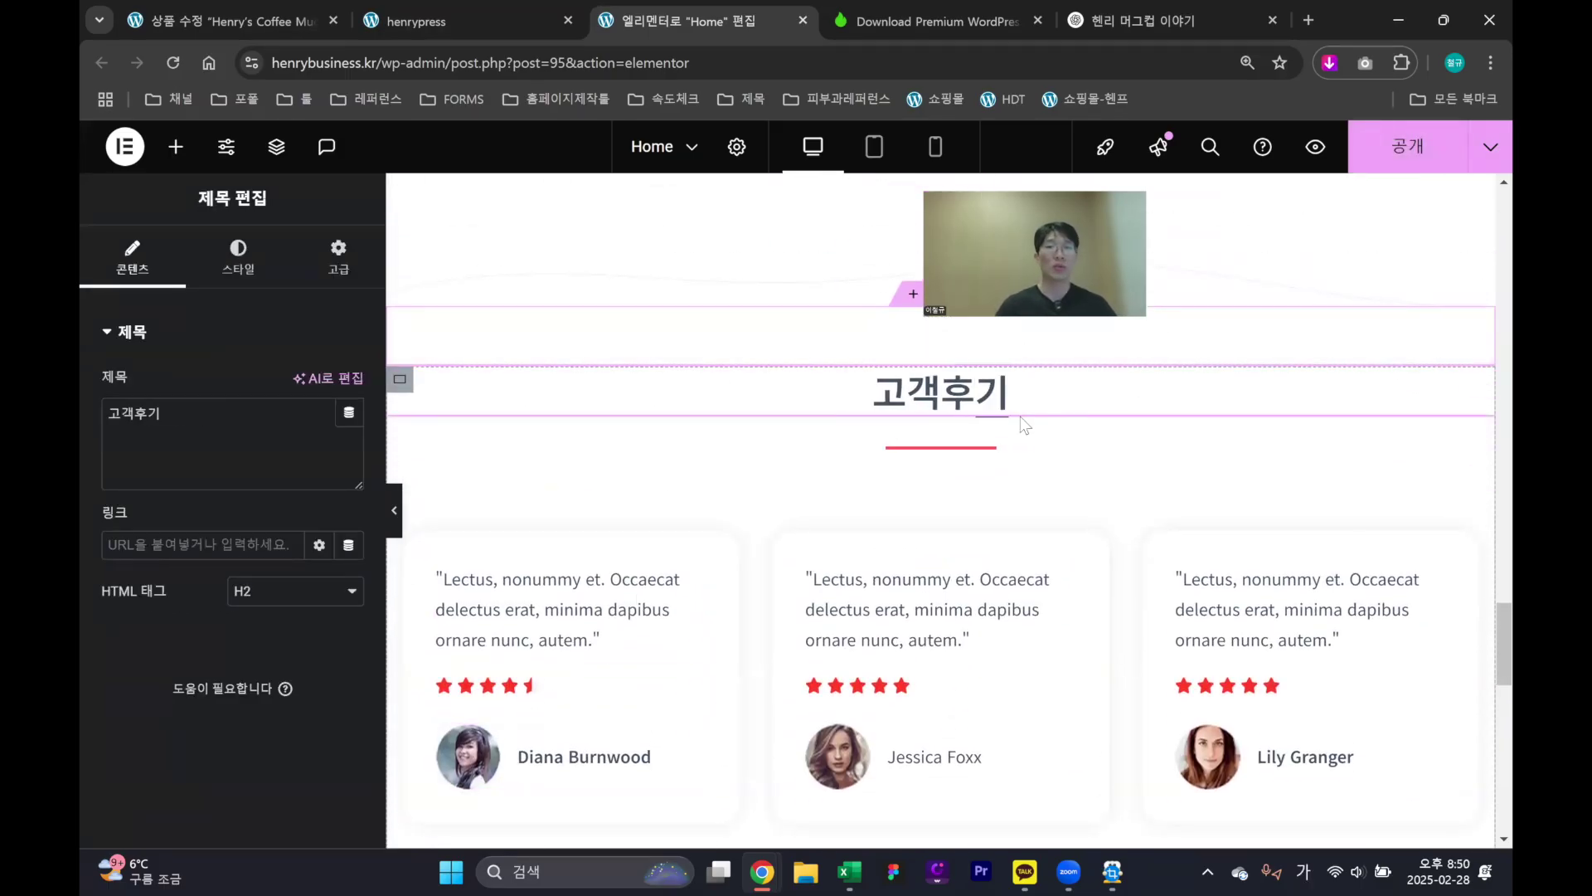
Set the testimonials heading's text color to black (#000000) and save the page
left_click(237, 253)
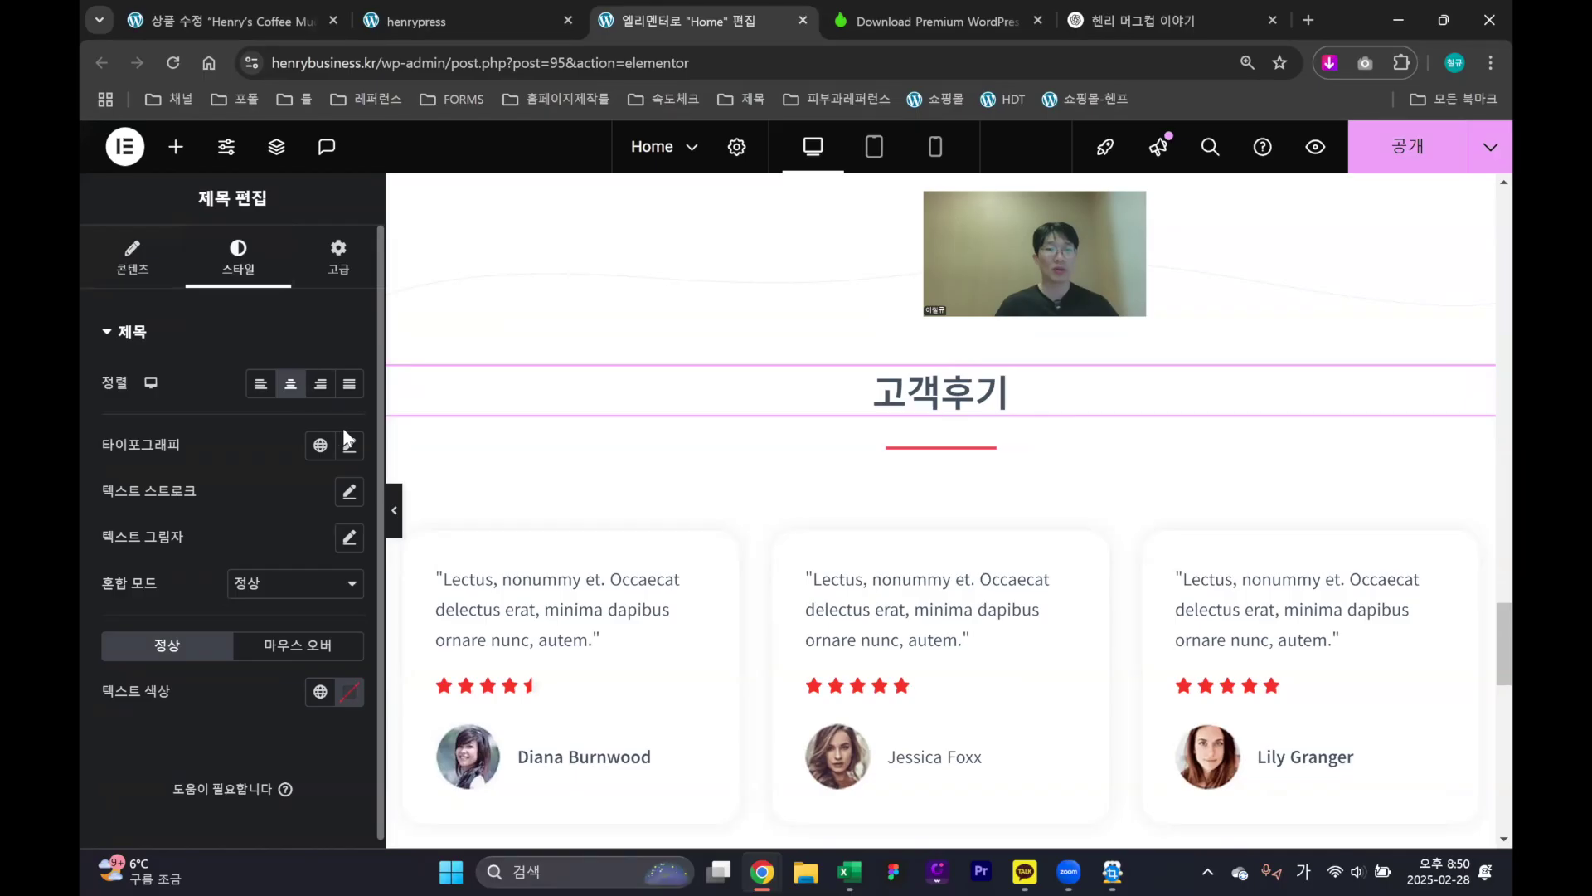
left_click(349, 449)
left_click(197, 455)
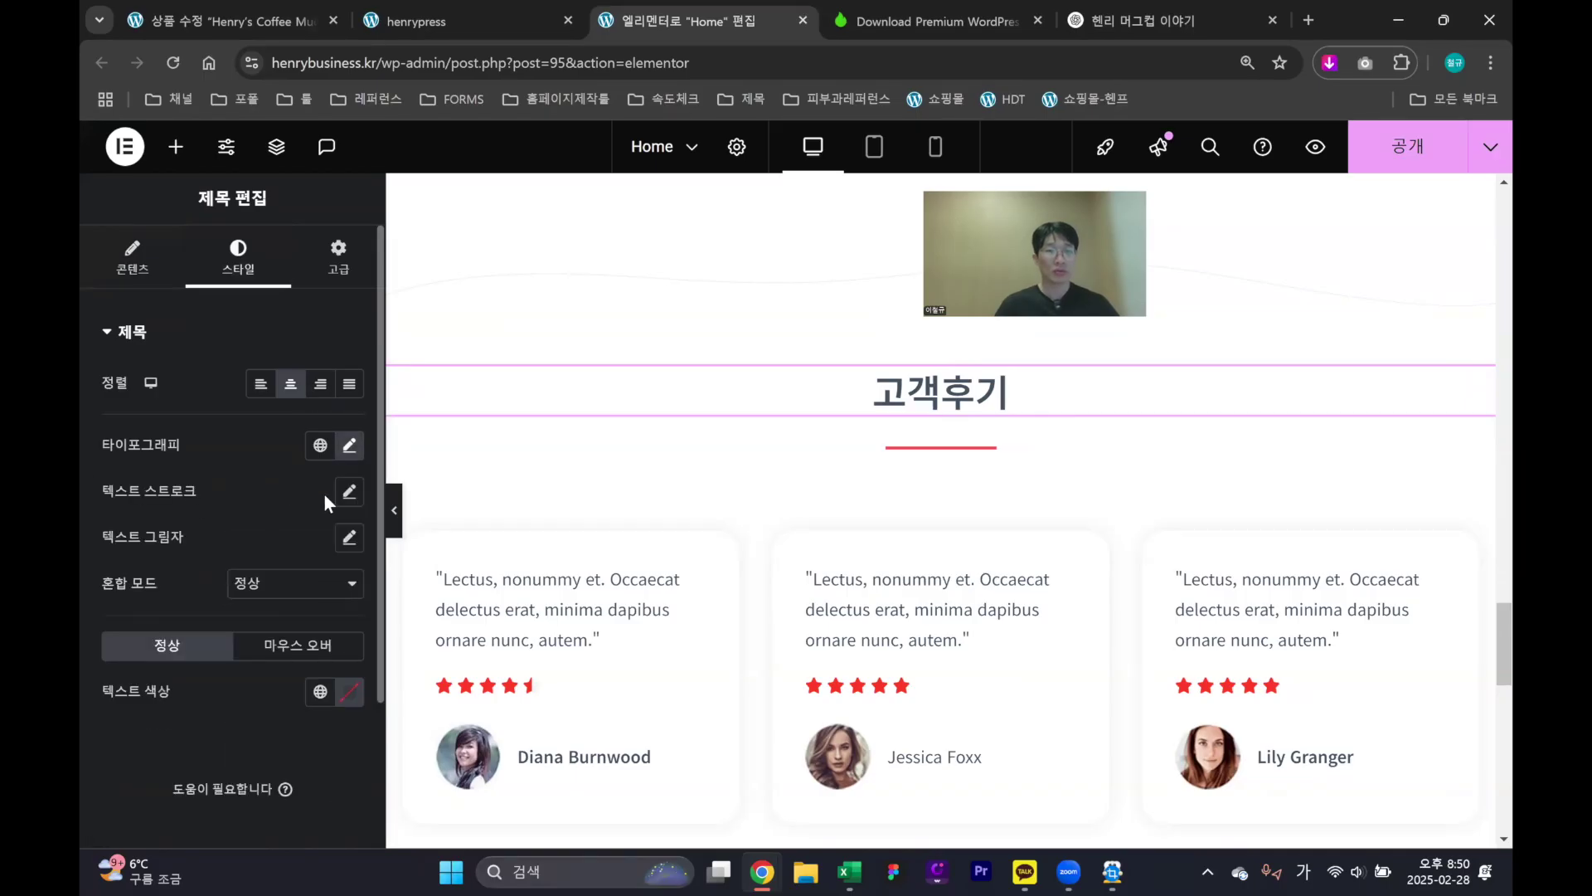
left_click(350, 692)
left_click(224, 576)
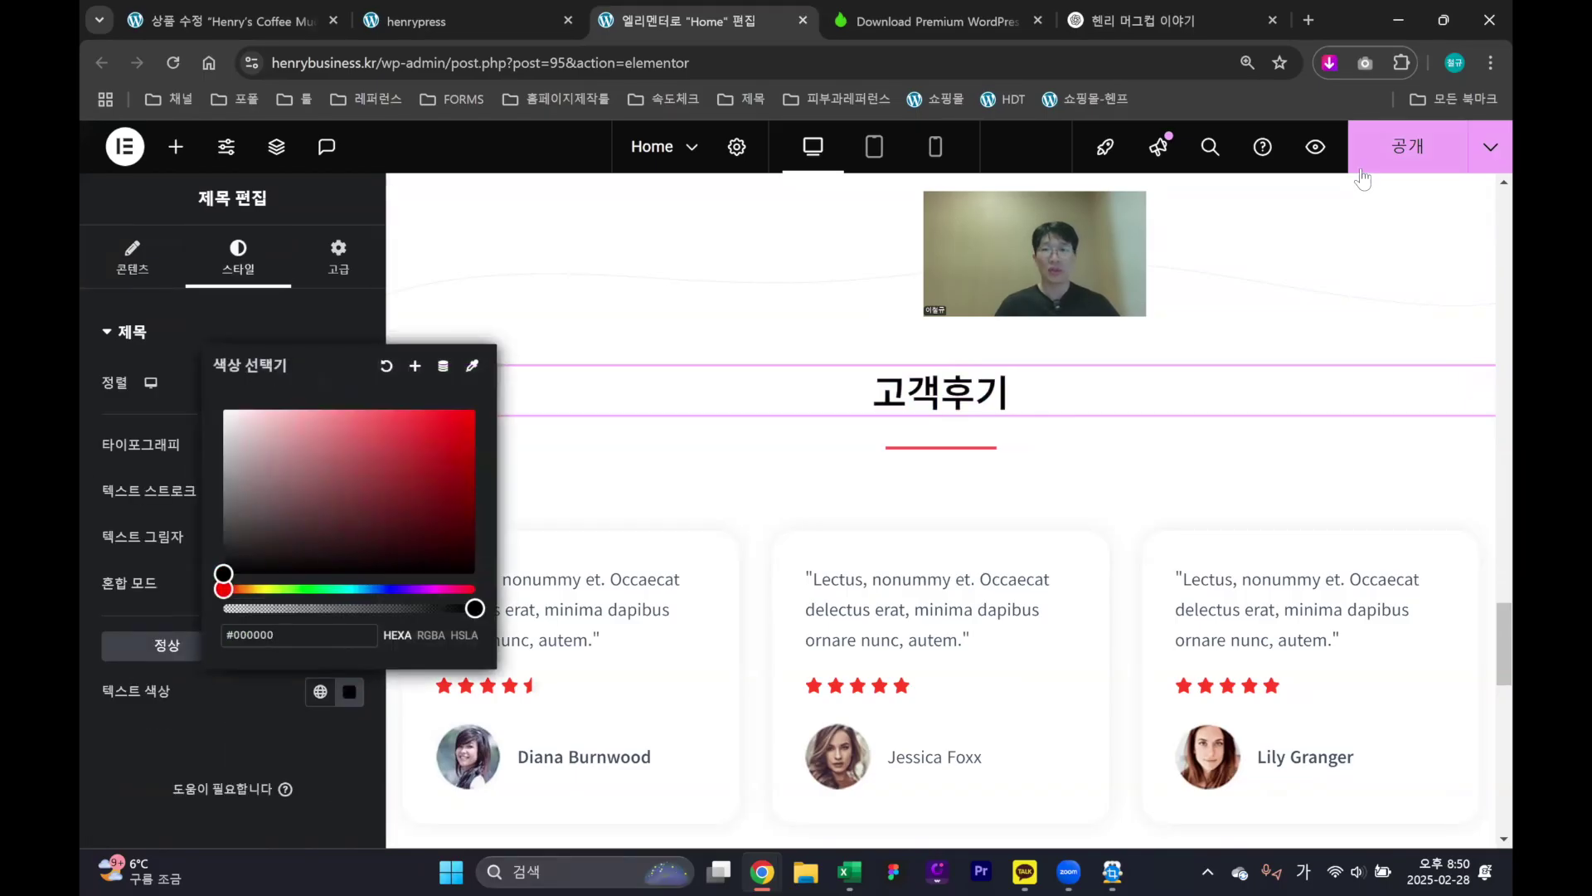
left_click(1338, 233)
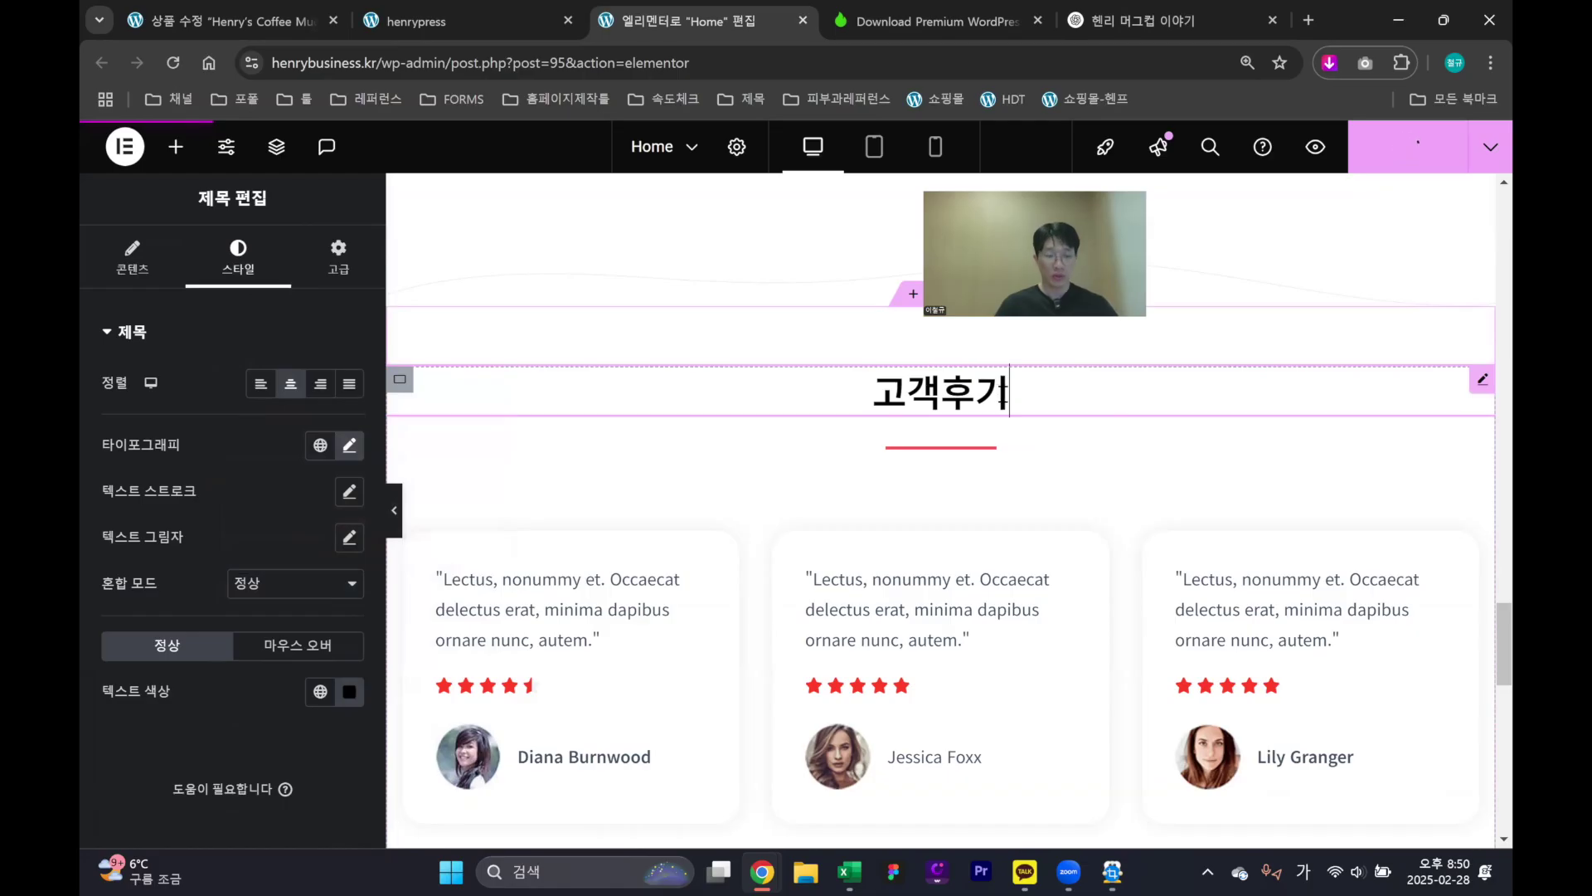
Add a smiling-face emoji after the "고객후기" heading text and save the page
key("super+period")
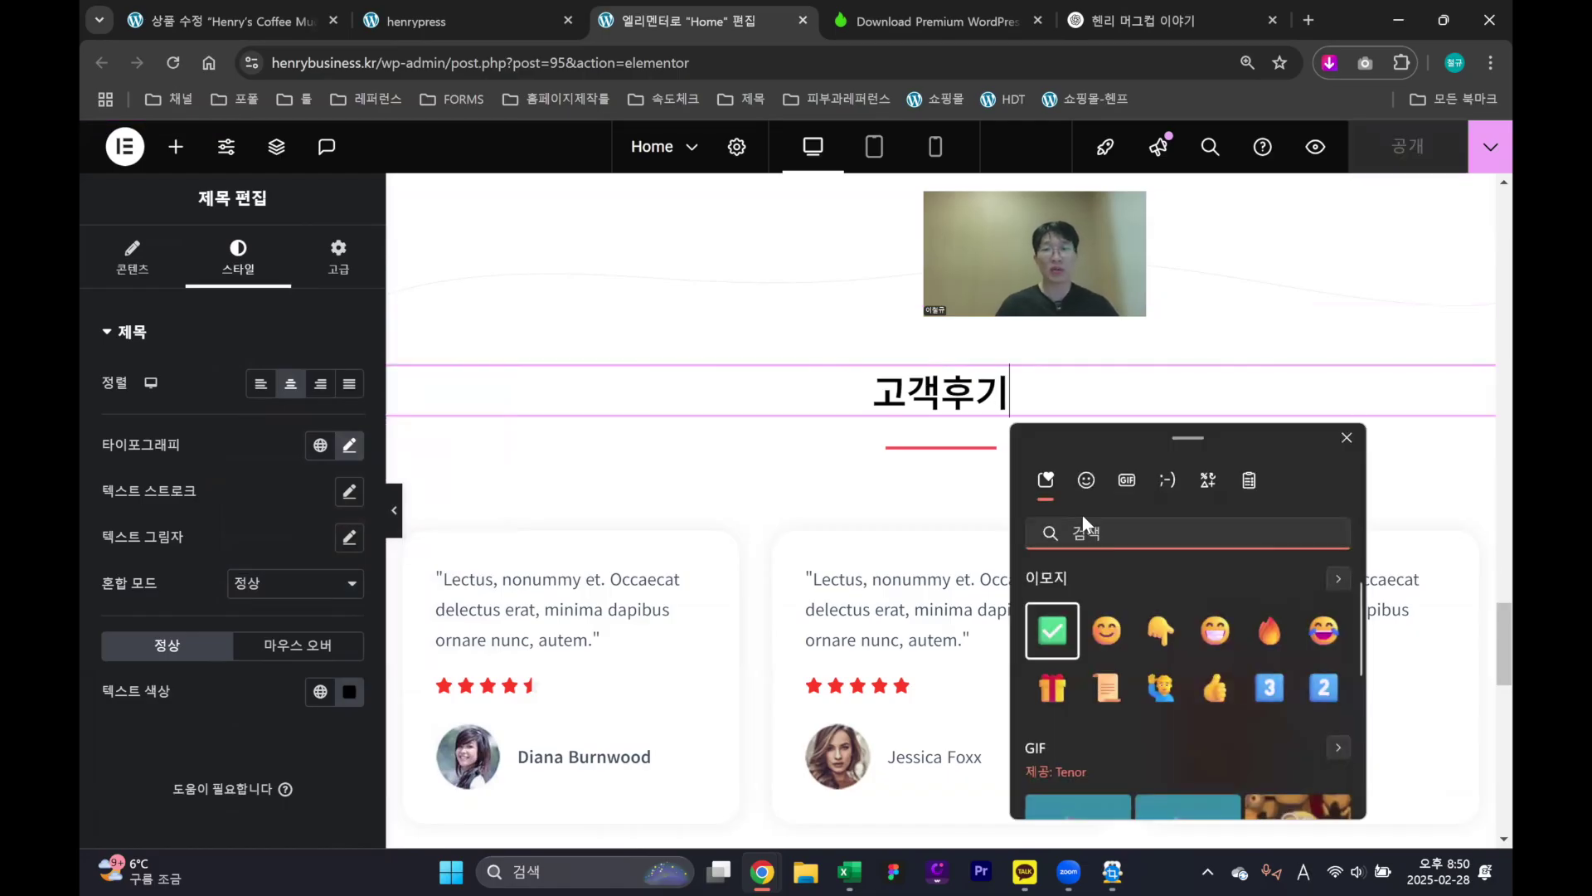
left_click(1107, 630)
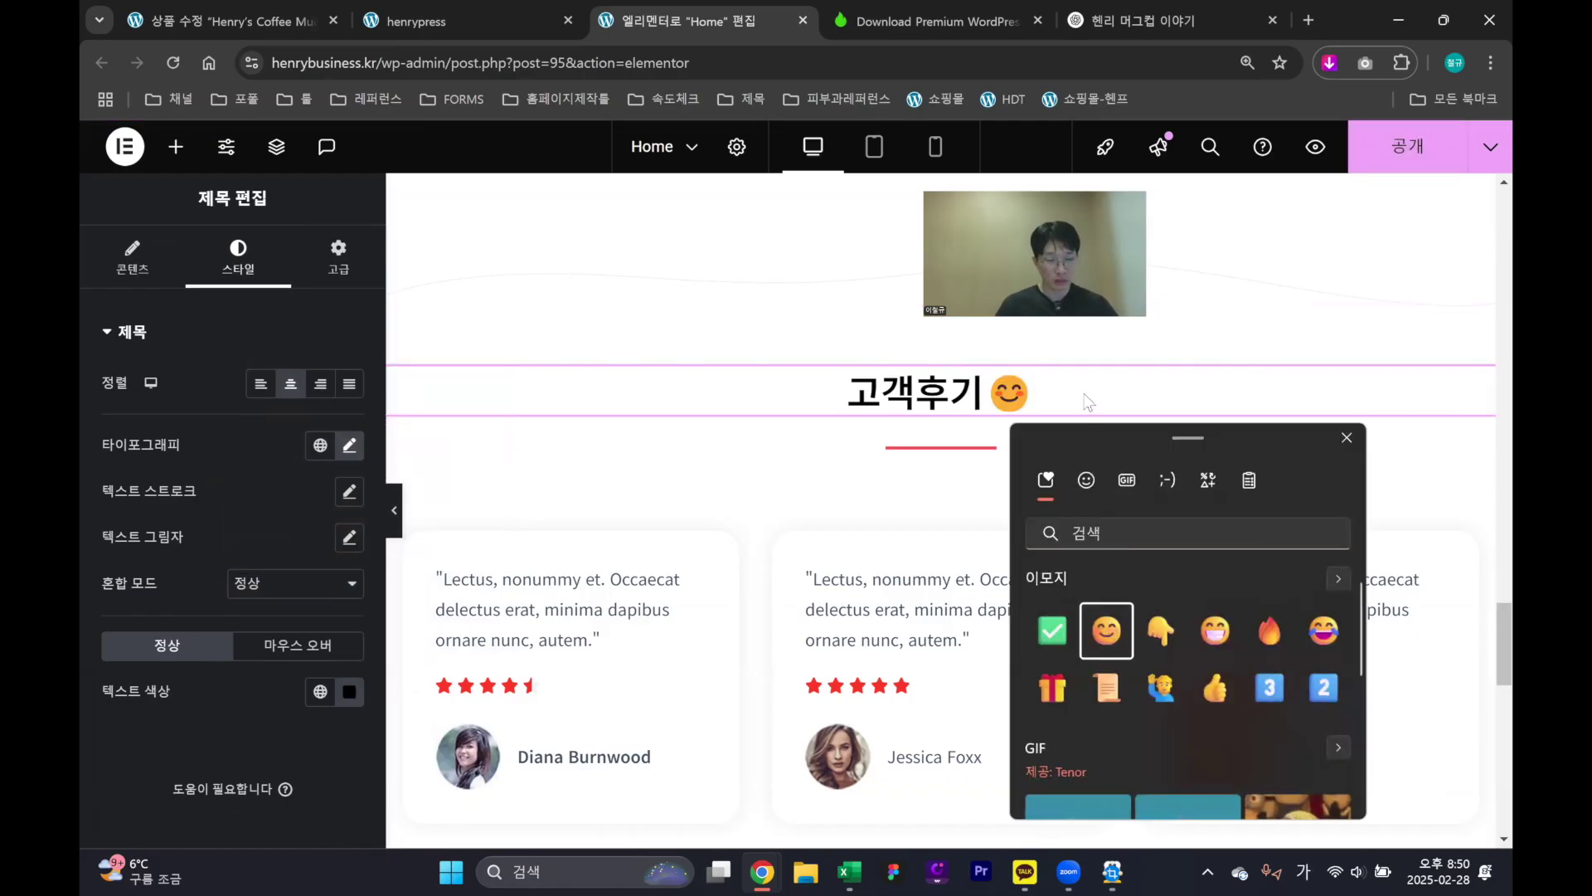
left_click(1083, 405)
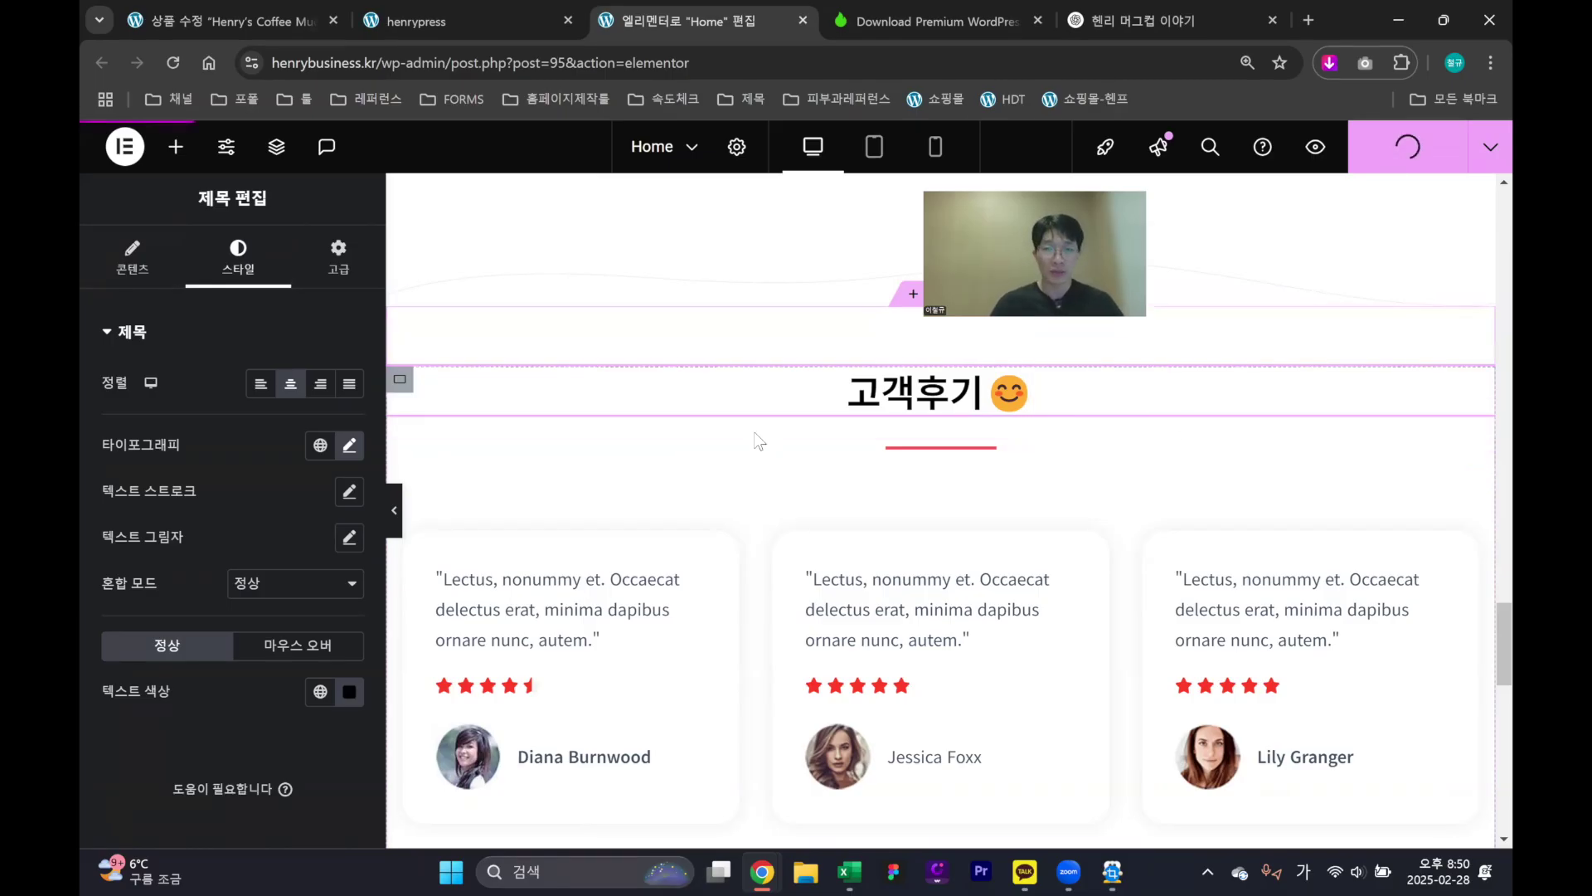
Upload "제목 없는 디자인 (6).png" from the Downloads folder and use it as the first testimonial's image
scroll(761, 429, "down", 1)
left_click(492, 666)
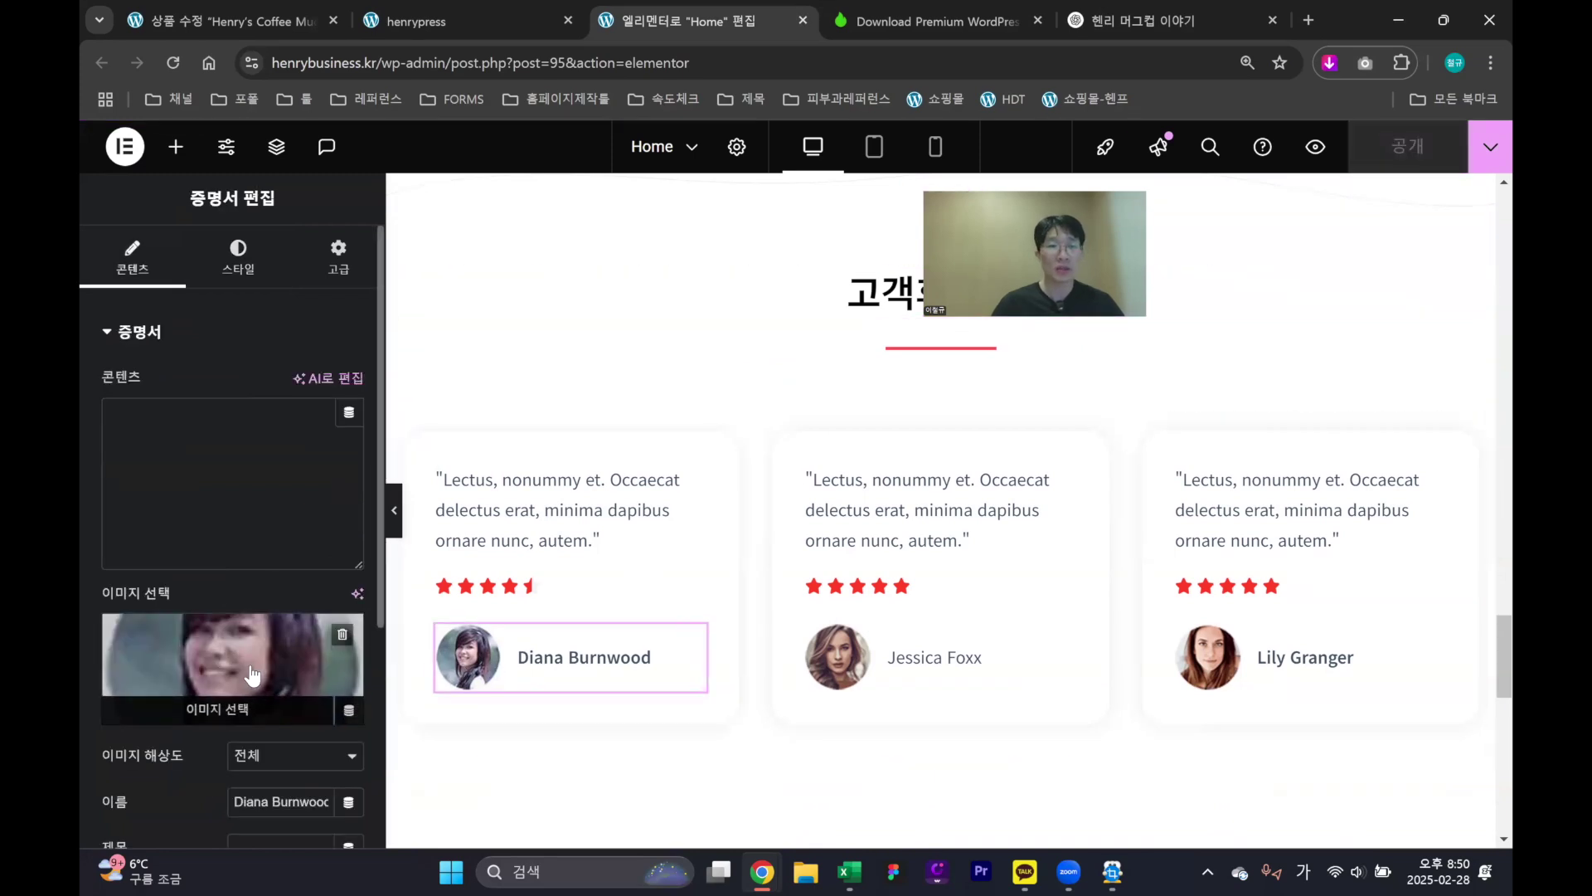
left_click(209, 646)
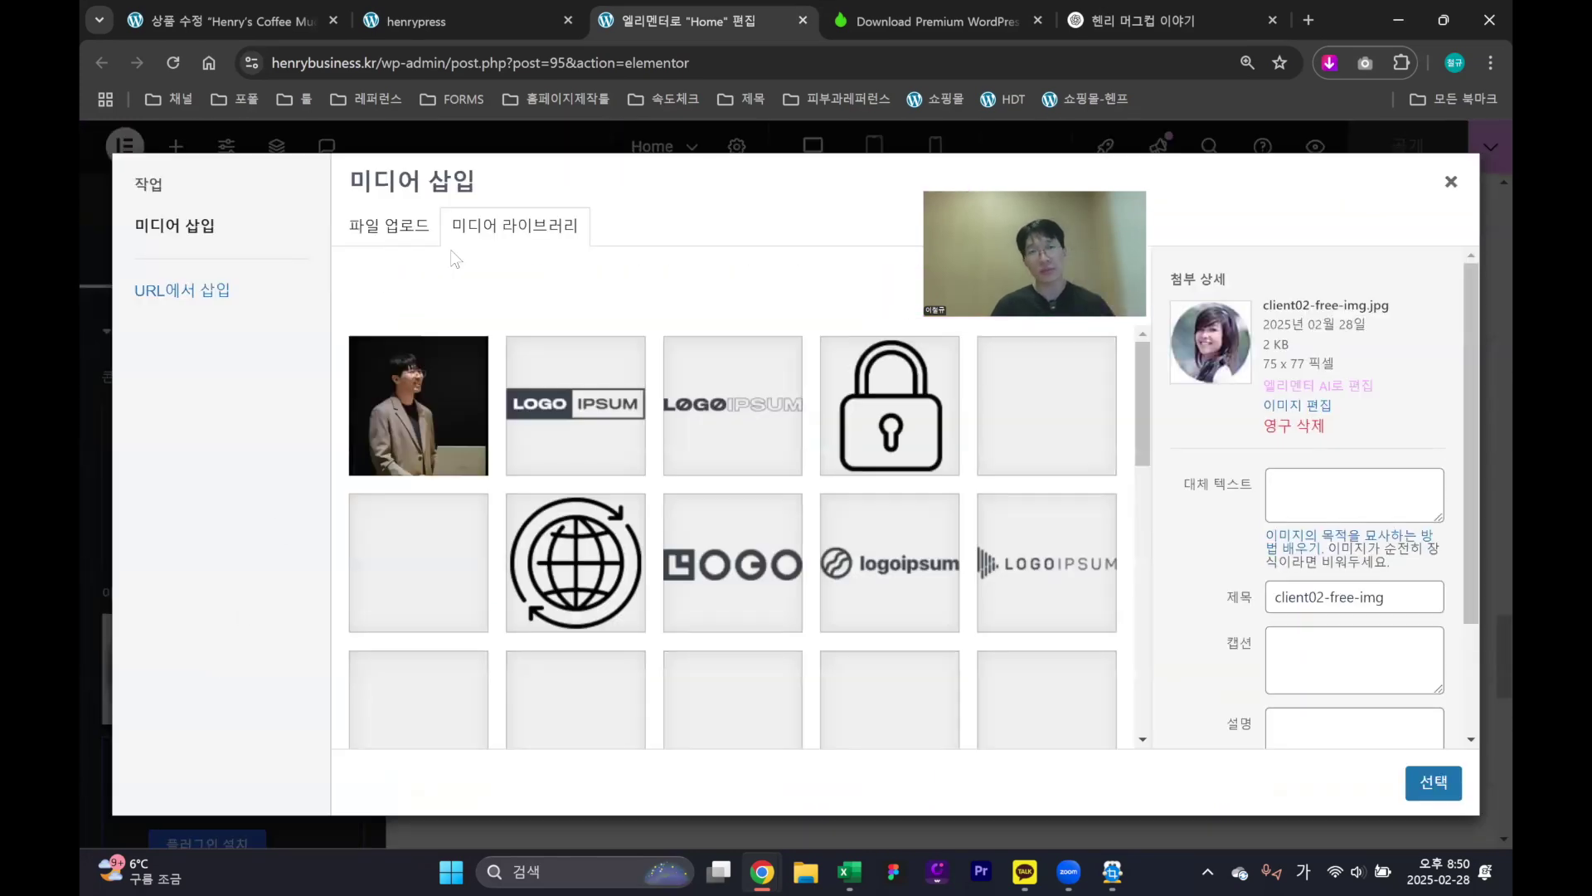
scroll(765, 489, "down", 2)
scroll(764, 489, "up", 2)
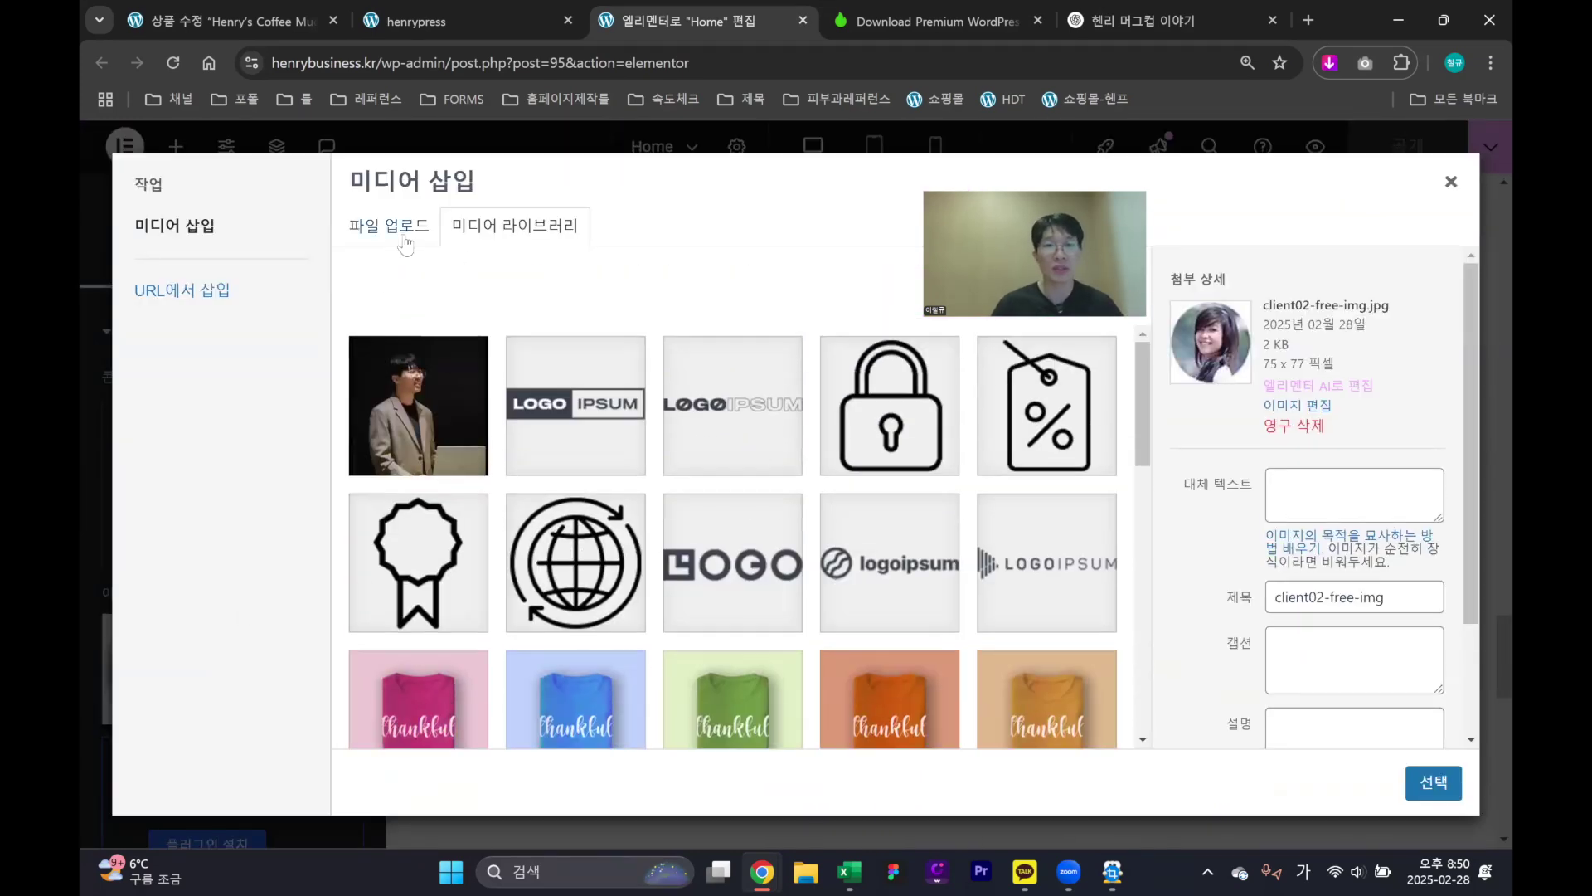
left_click(389, 225)
left_click(900, 503)
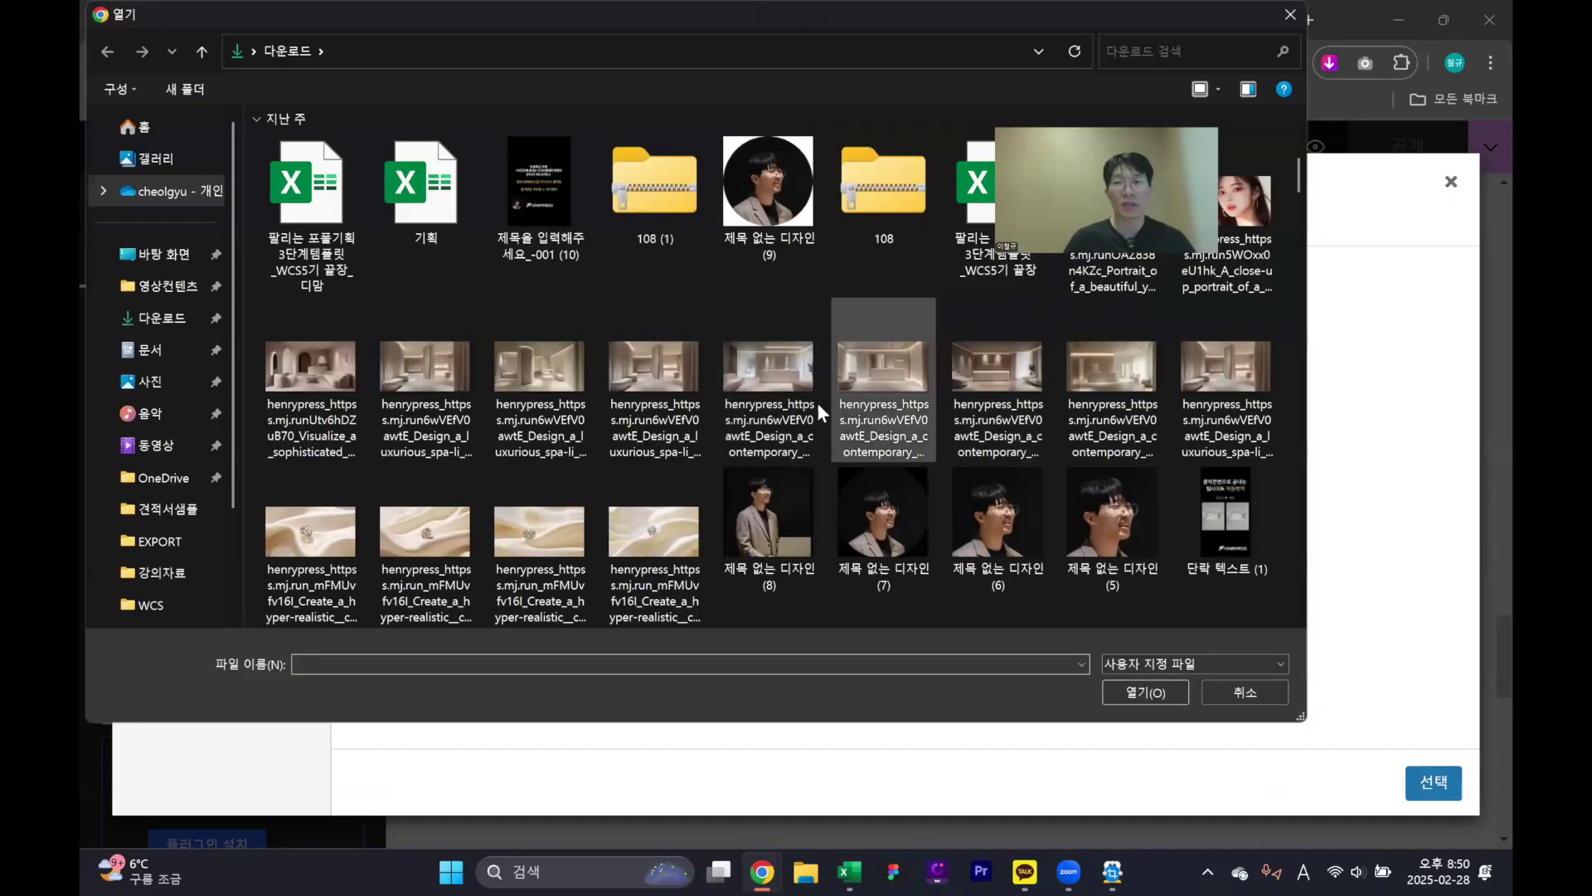
scroll(780, 403, "down", 3)
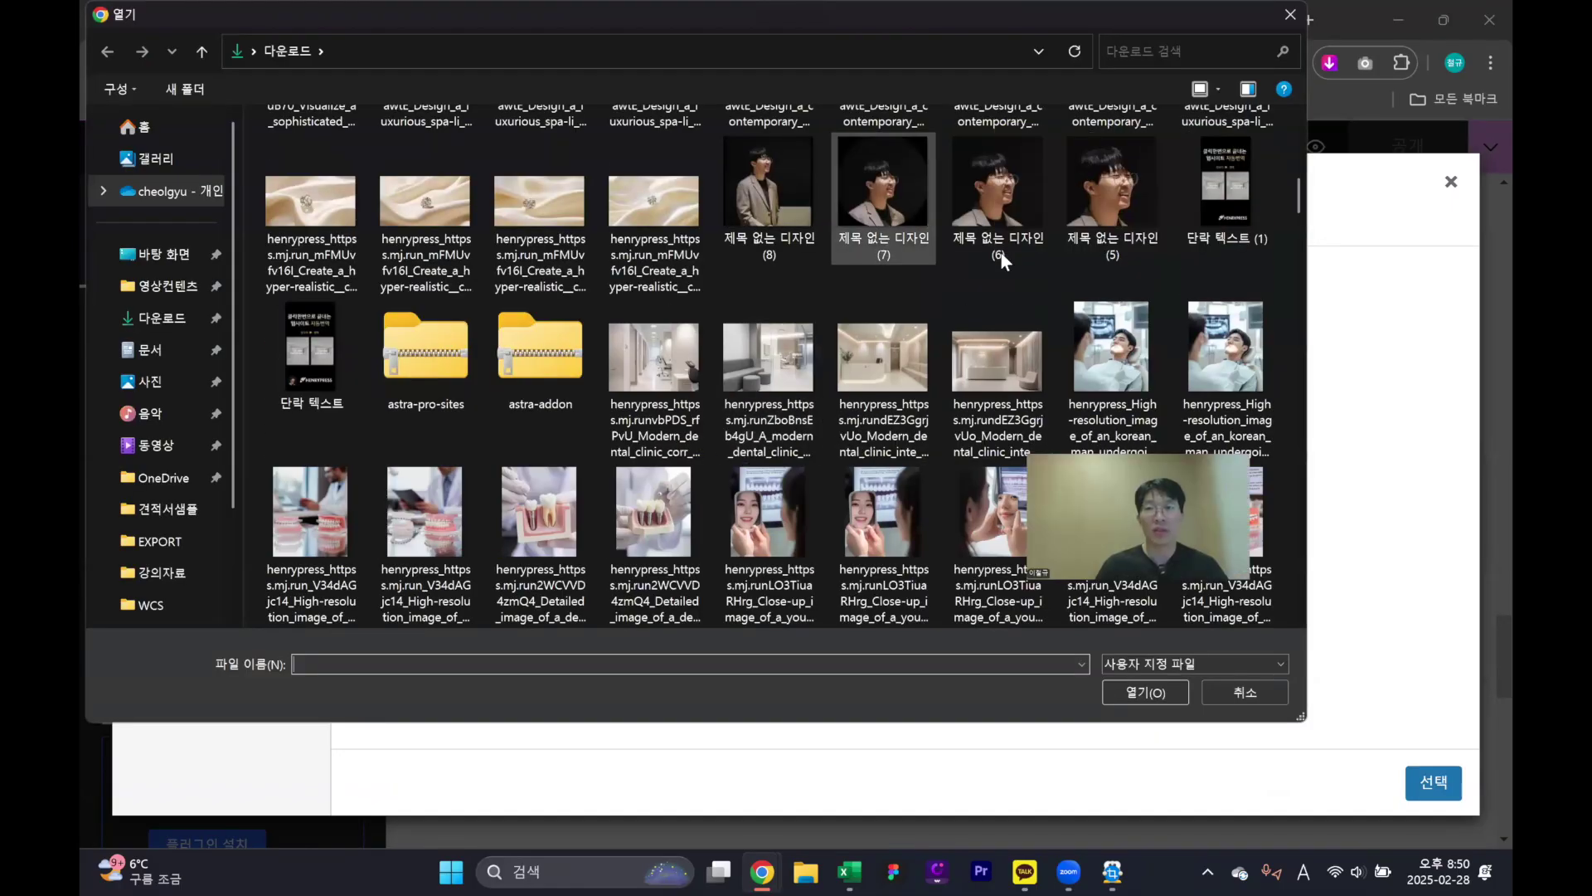
scroll(1002, 252, "up", 10)
scroll(857, 267, "down", 8)
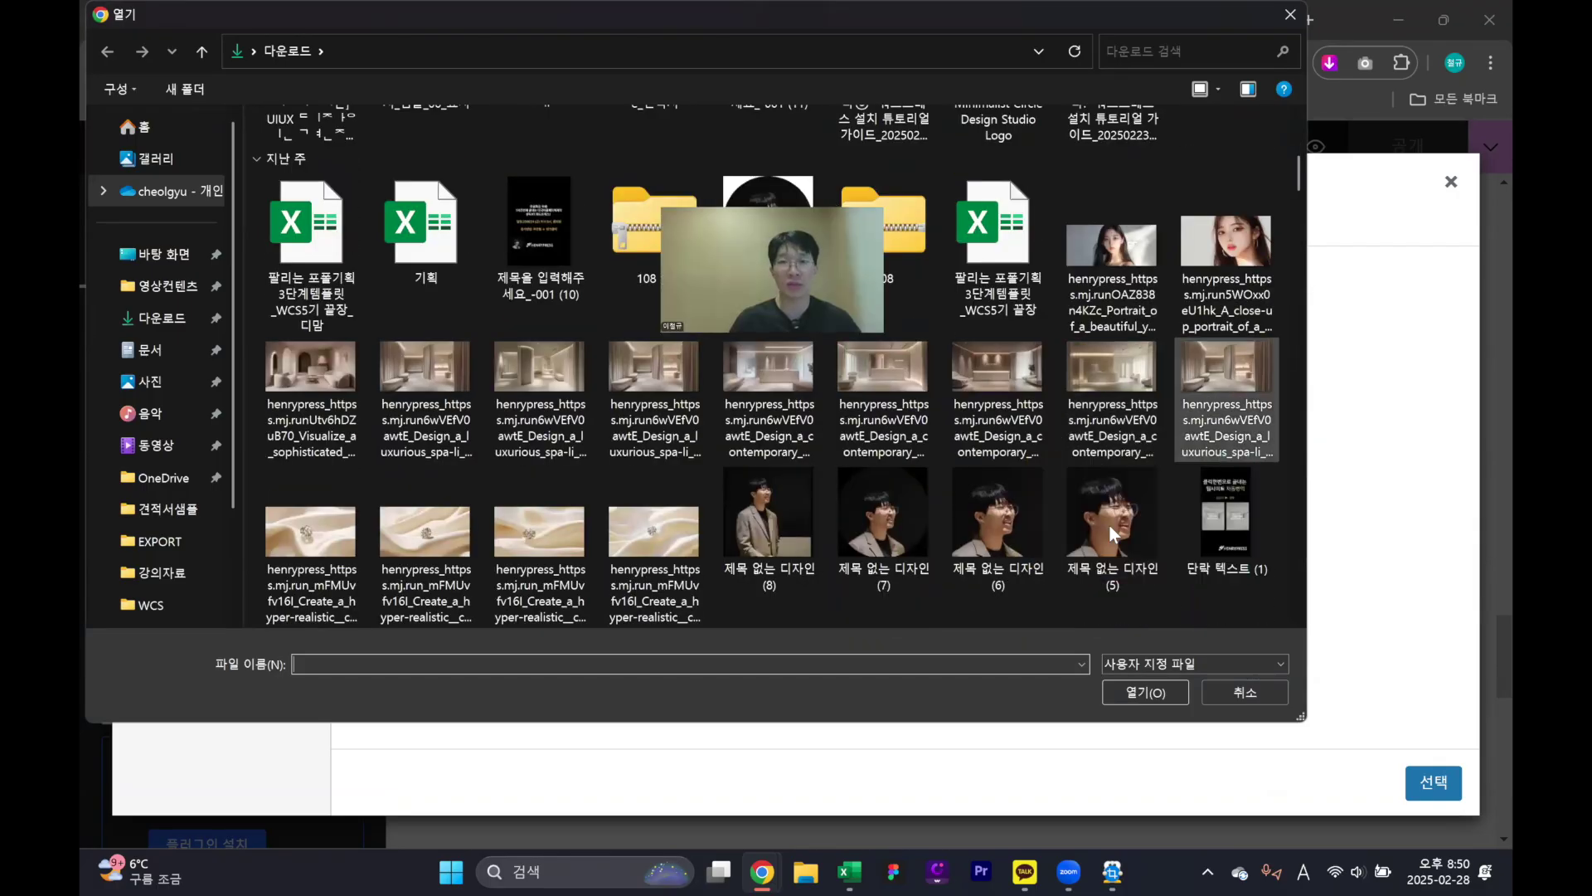
double_click(1000, 516)
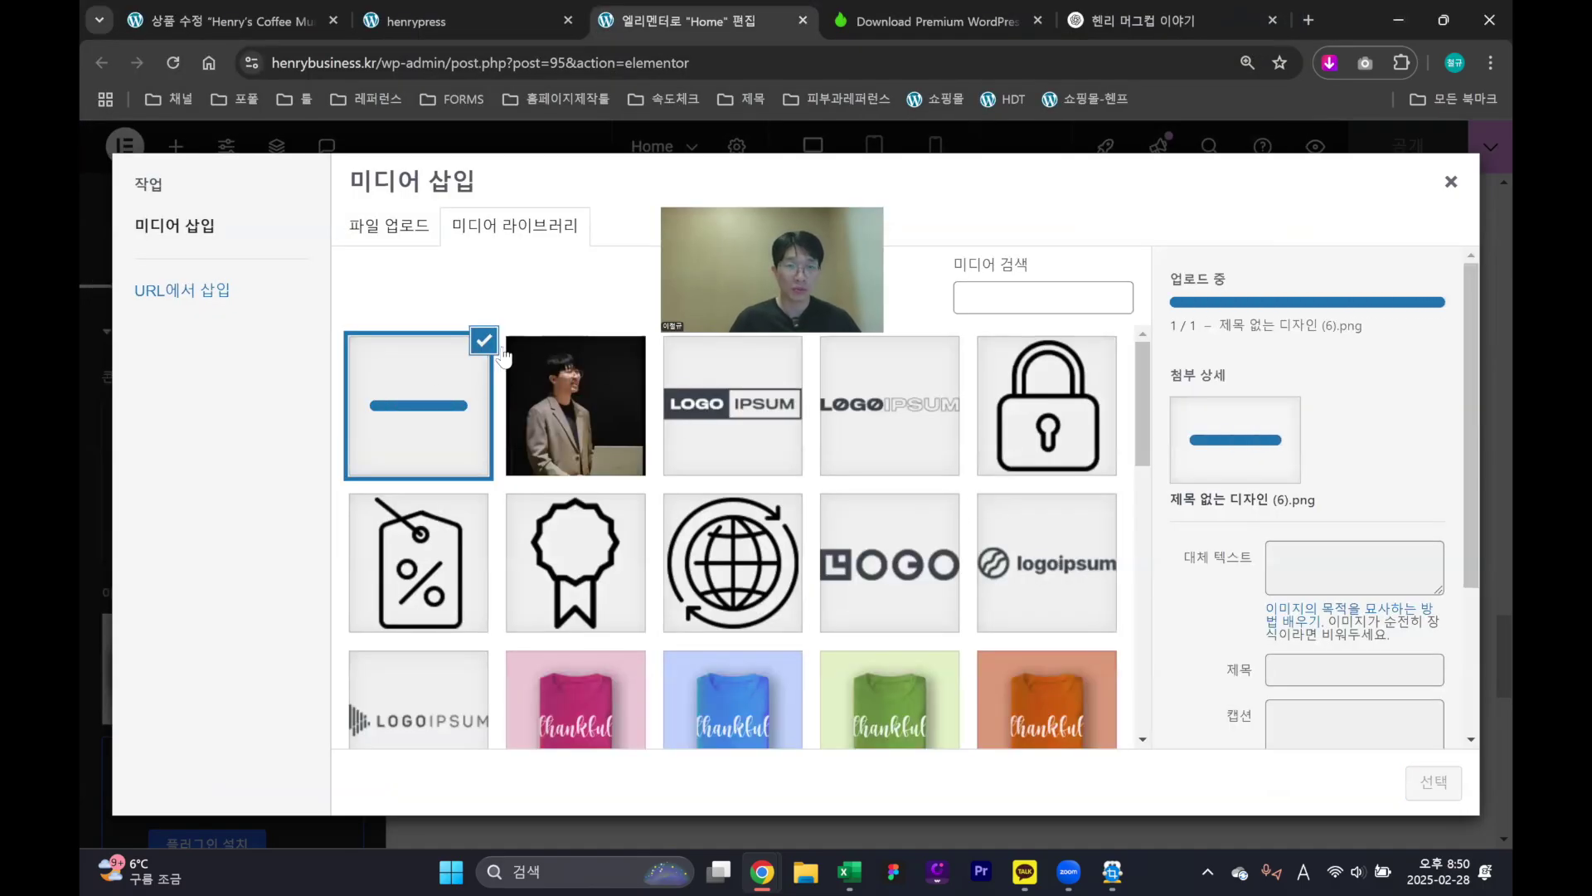
left_click(1432, 784)
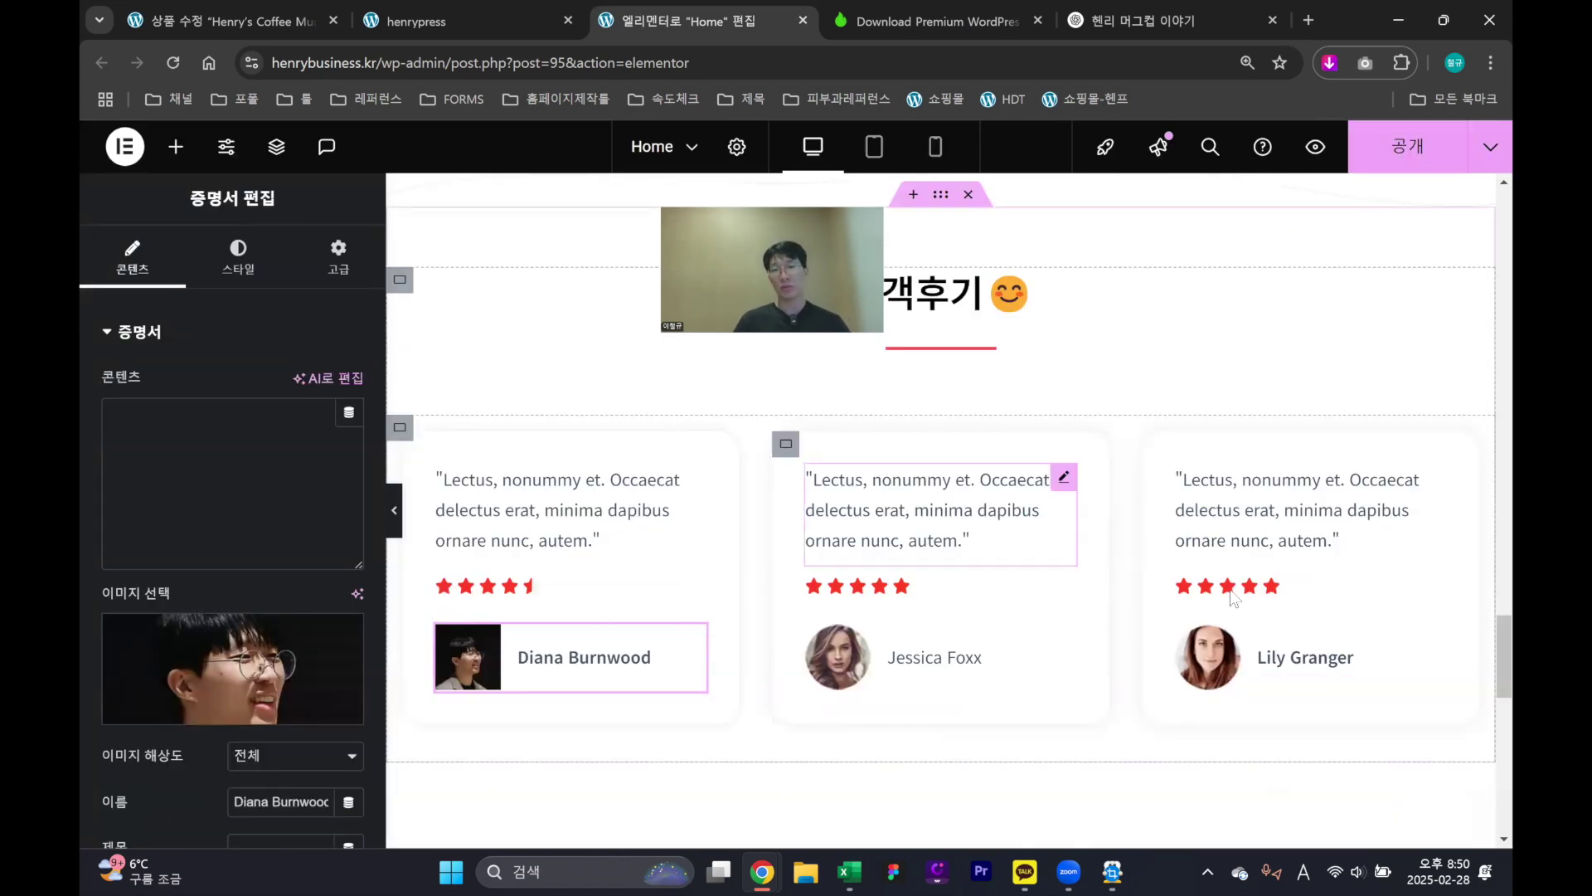
Set the corner radius of the first testimonial's image to 50 px on all sides
scroll(247, 550, "down", 1)
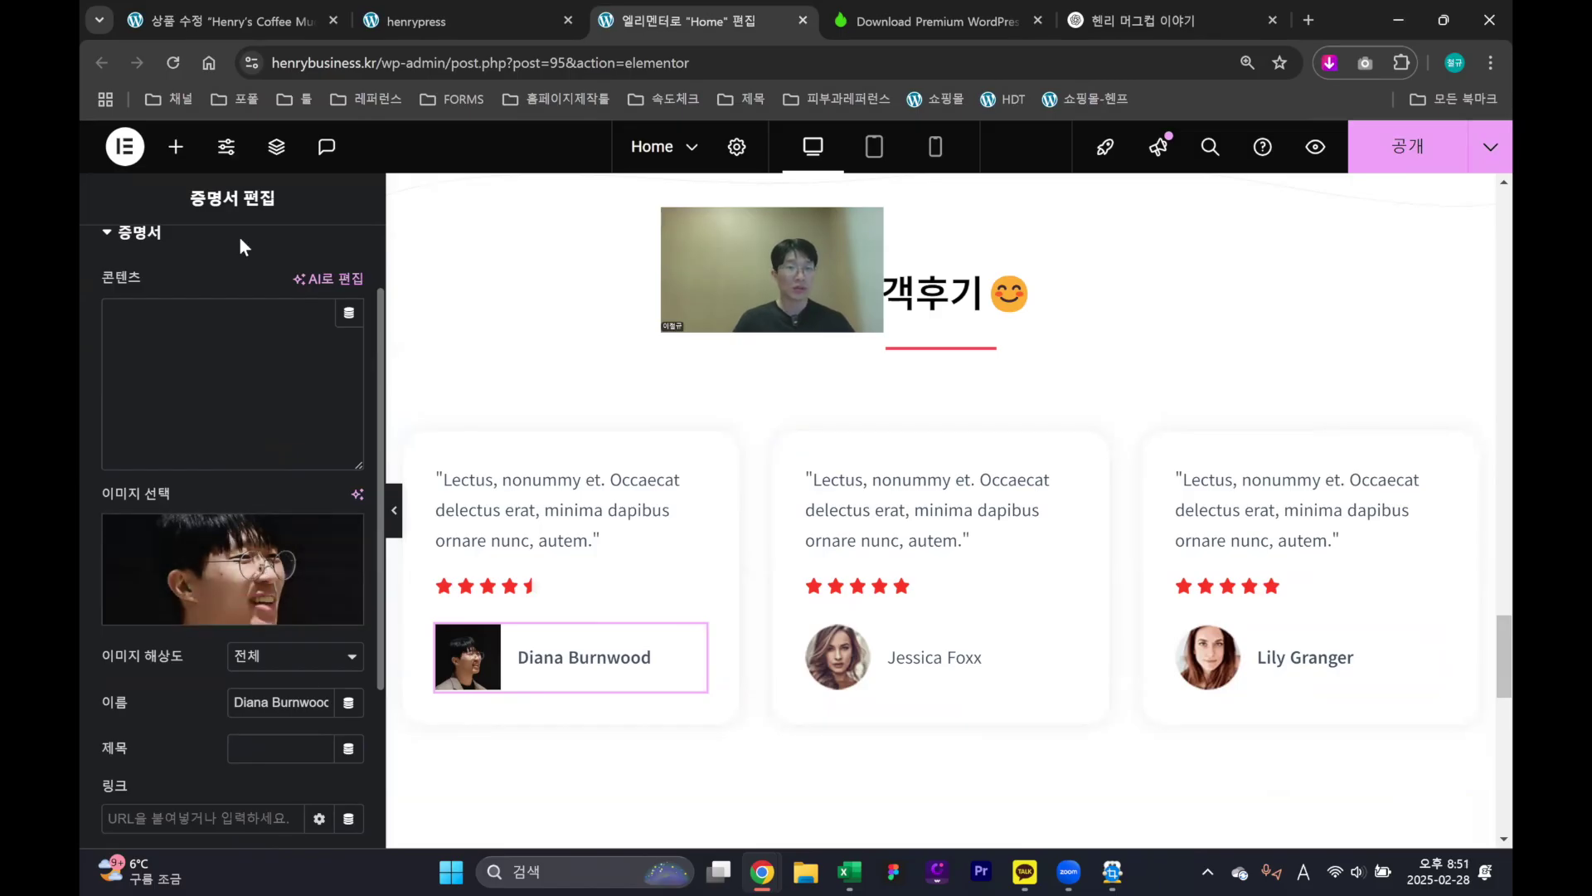
scroll(244, 355, "up", 1)
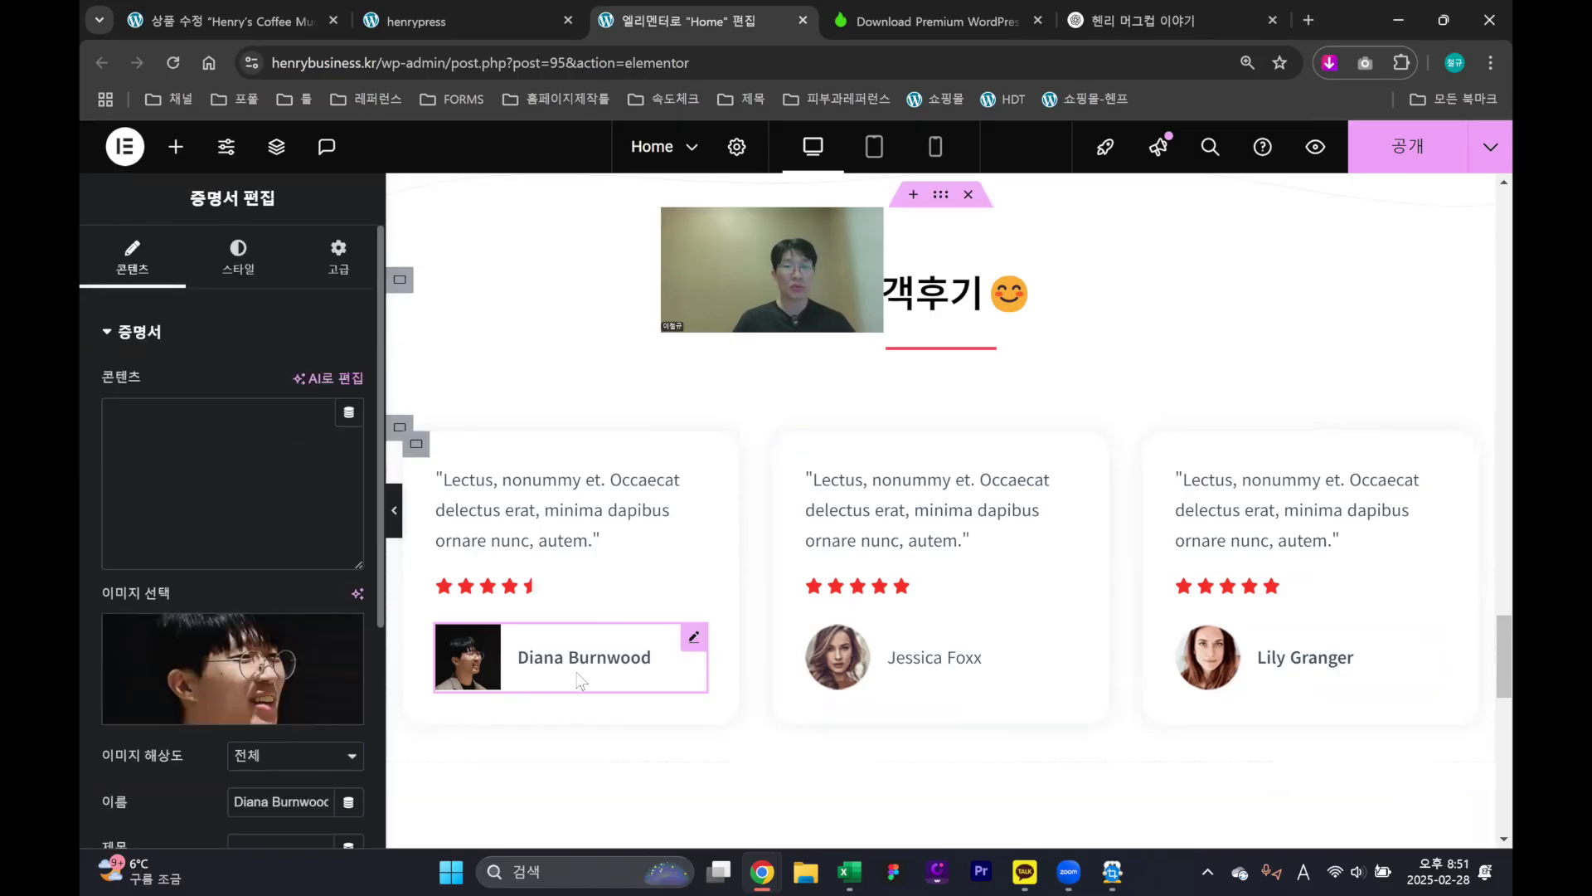
left_click(253, 266)
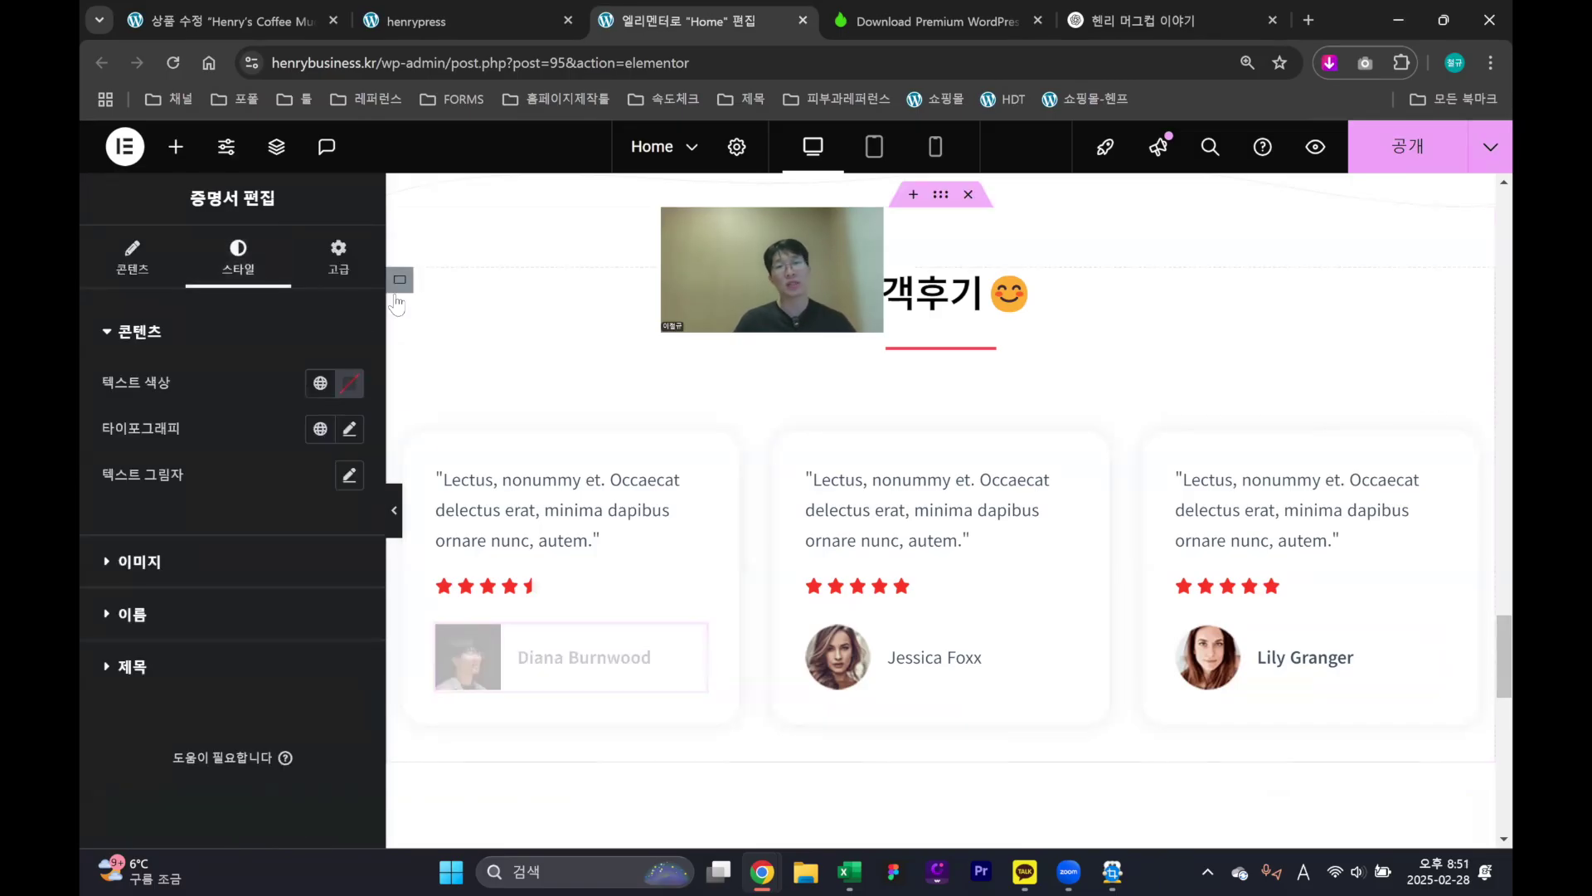
left_click(138, 561)
double_click(122, 590)
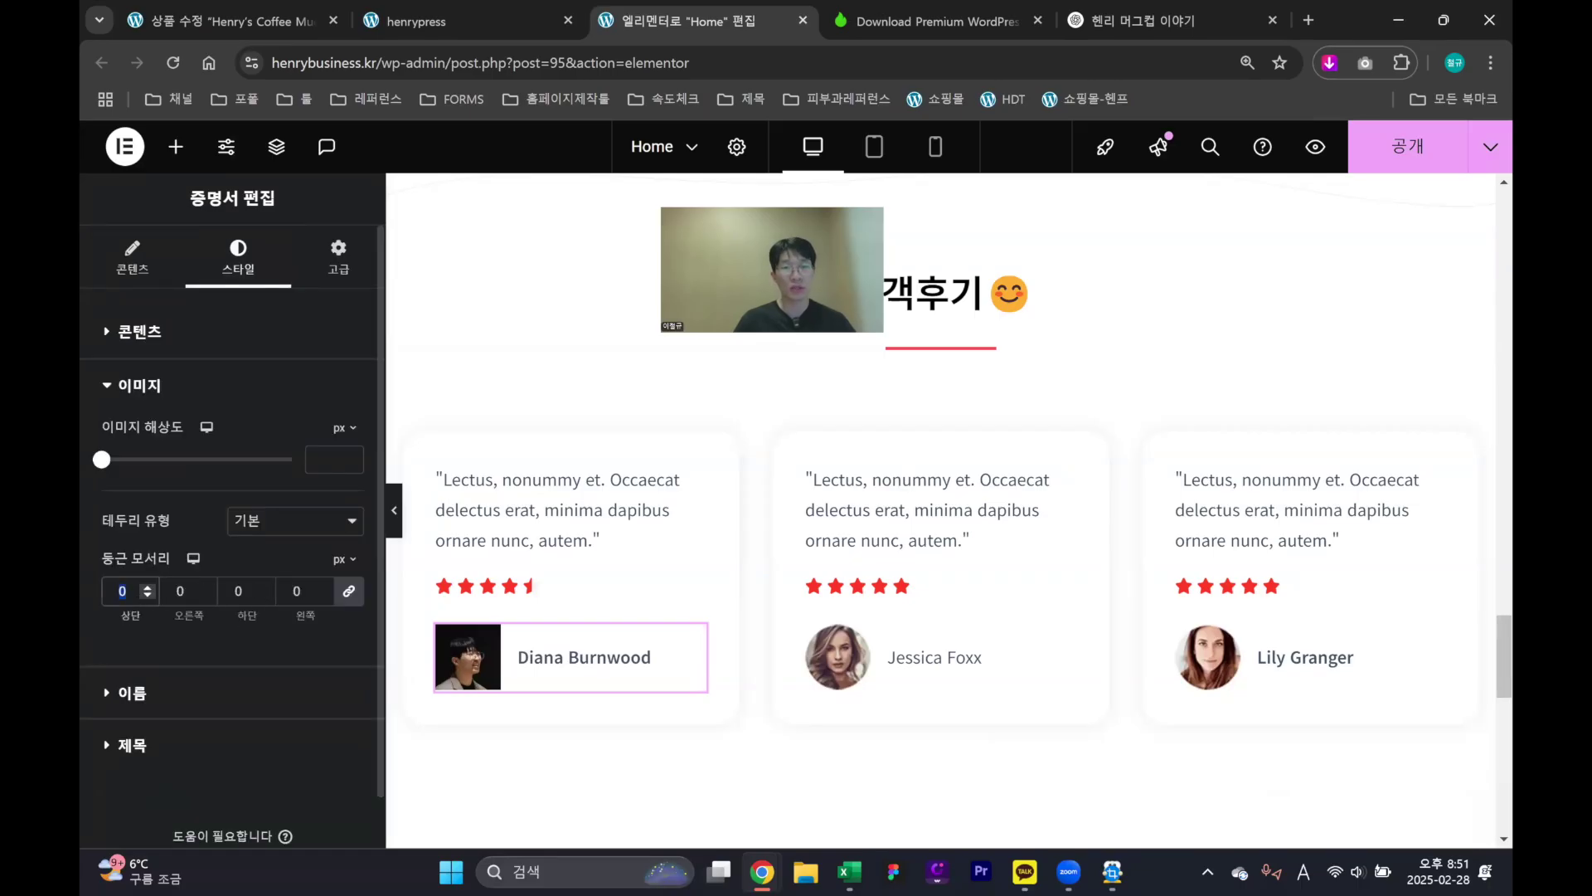
type("50")
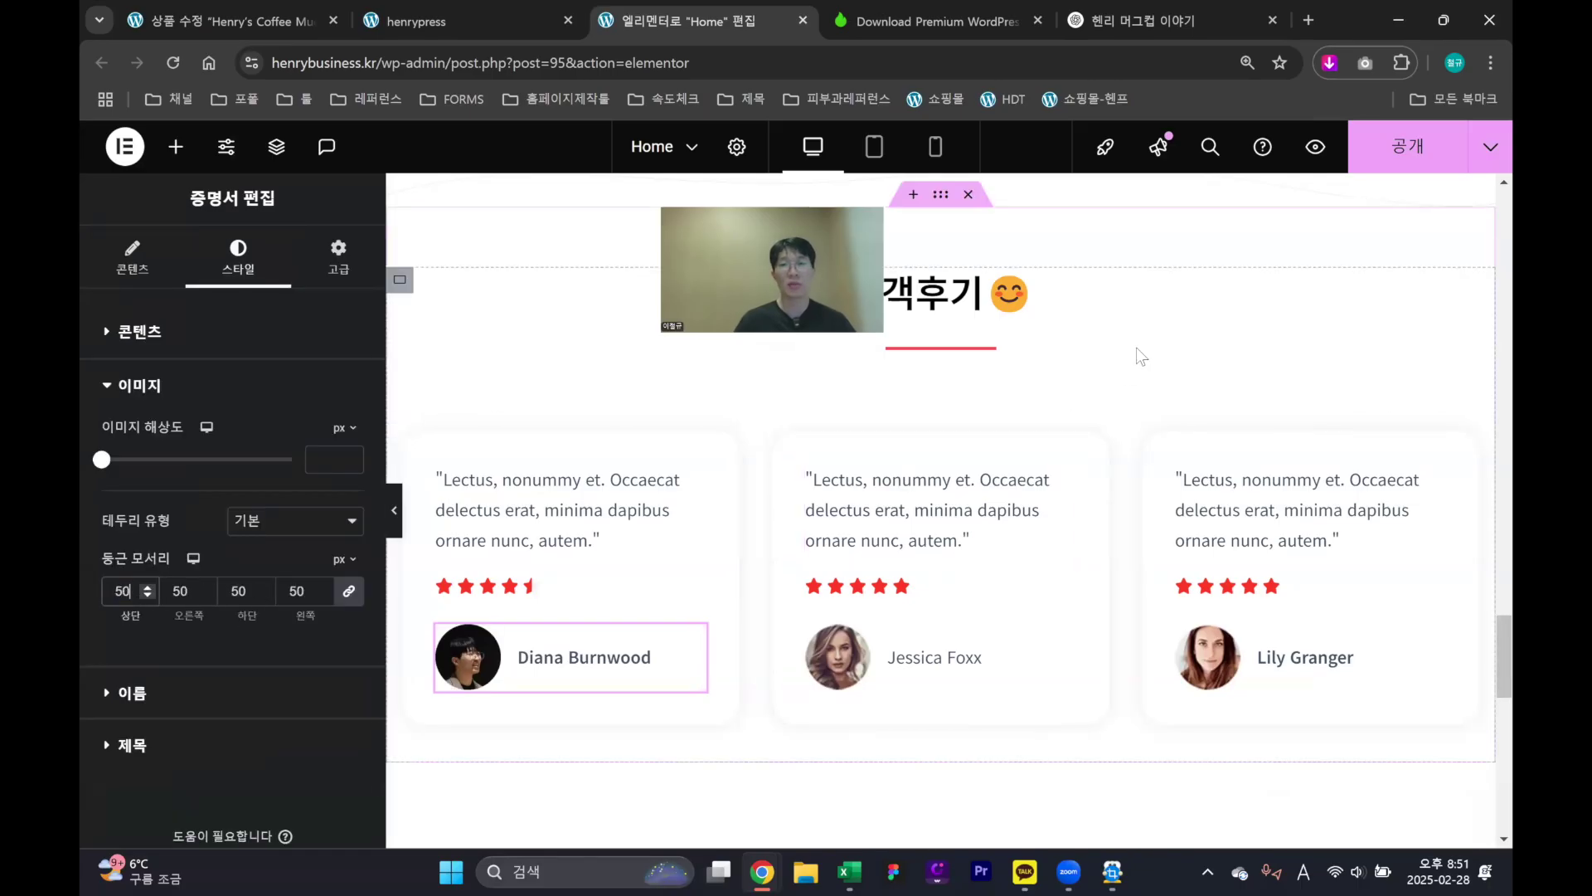
Replace the first testimonial's name with "28세, 직장인" followed by the reviewer's name
left_click(110, 249)
scroll(253, 705, "down", 1)
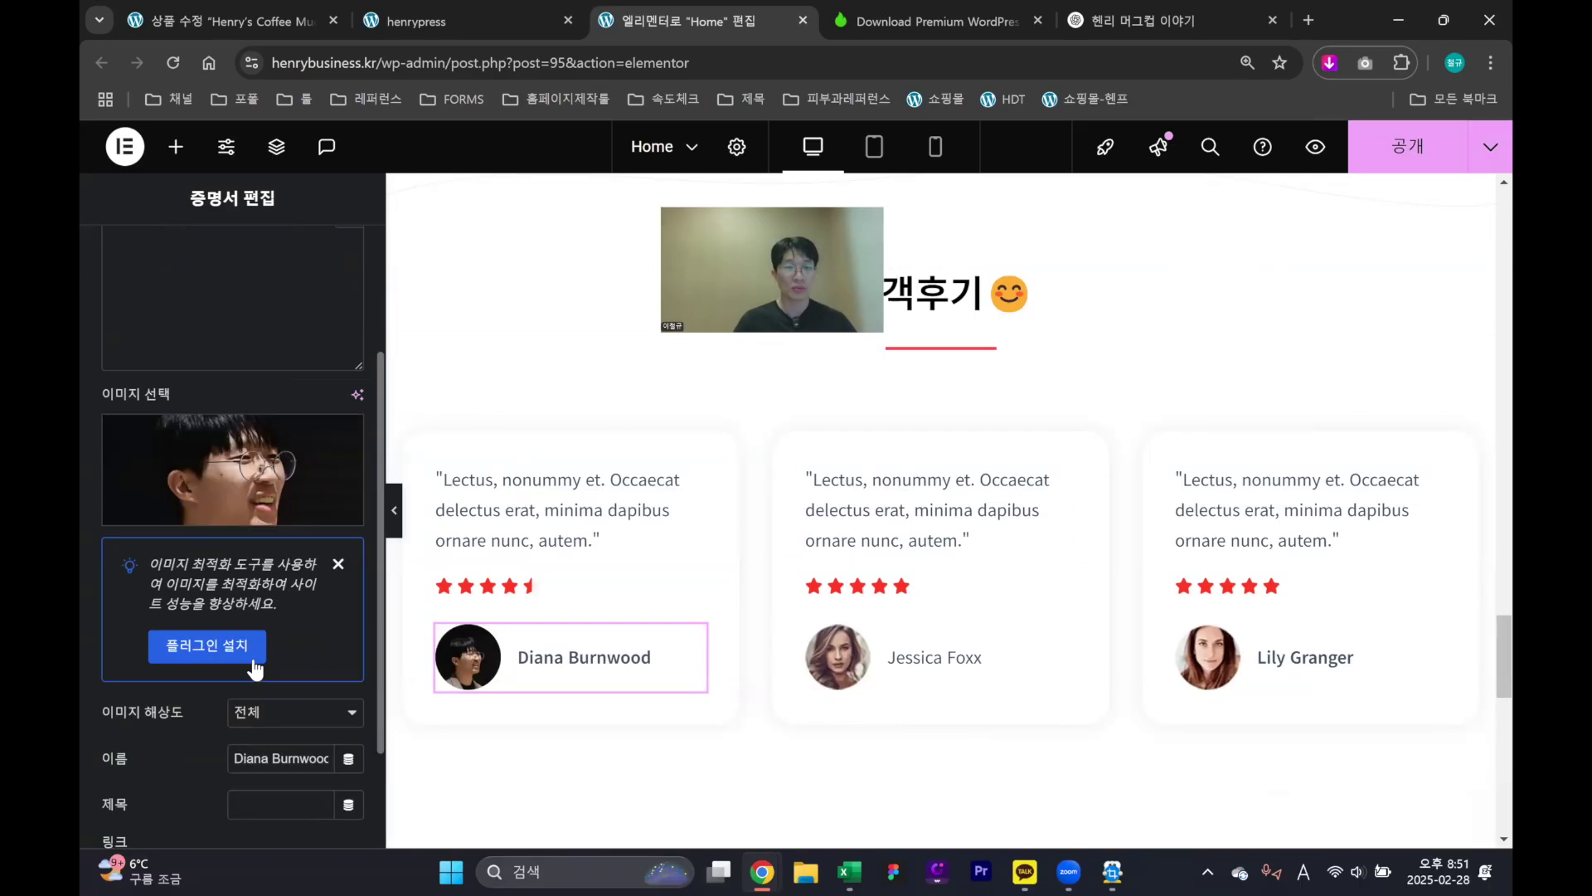
scroll(251, 735, "down", 2)
triple_click(285, 562)
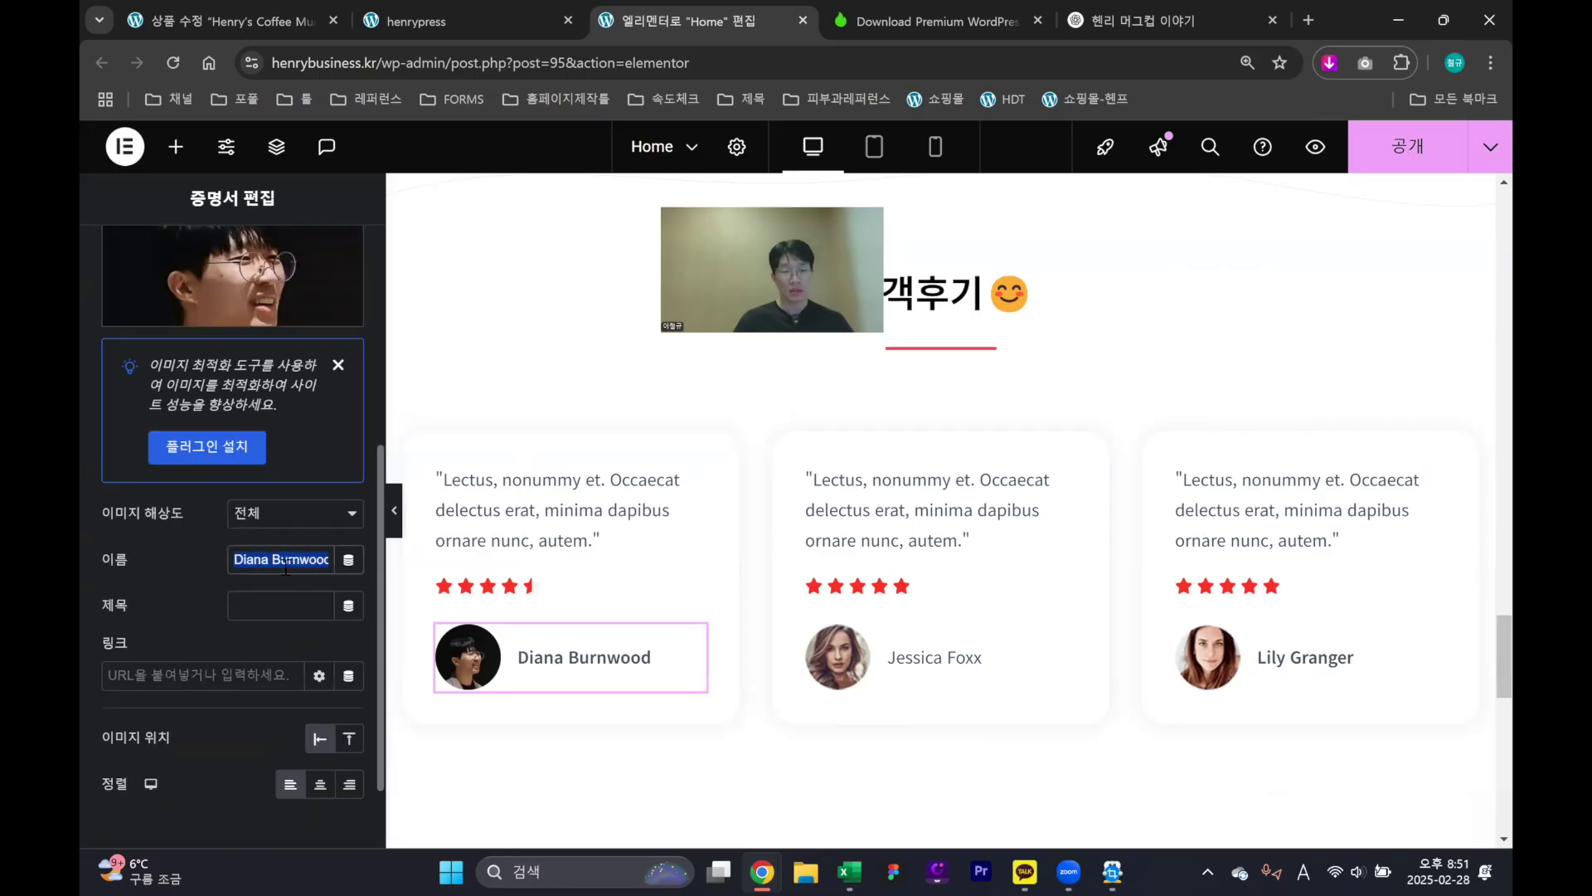
type("28세")
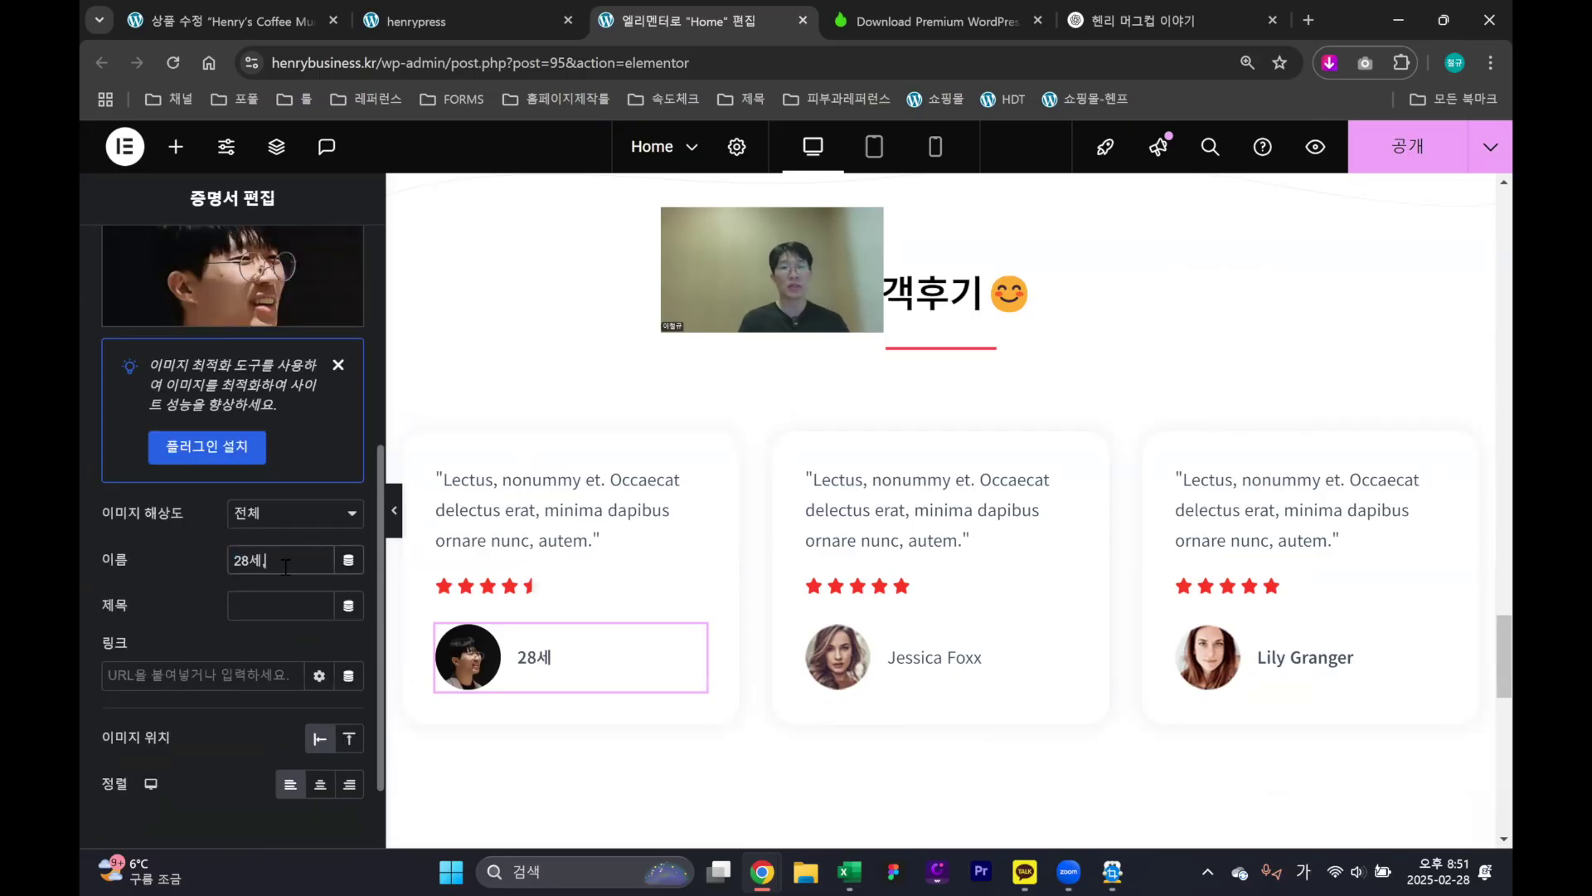
type(", 직장인 헨리")
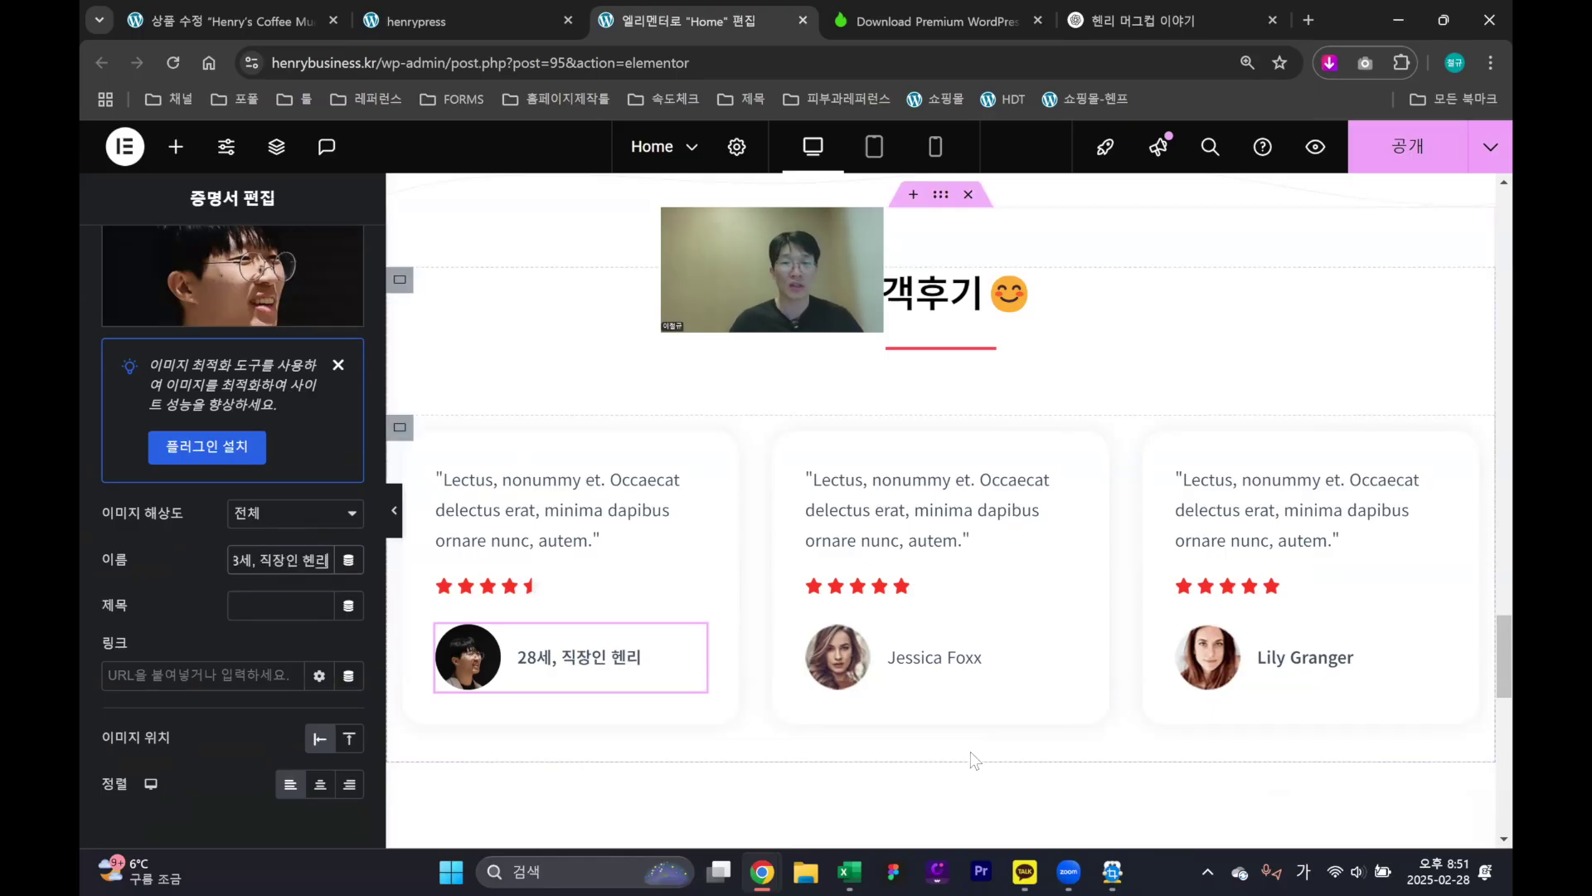
Correct the spelling of the reviewer's name after "28세, 직장인" in the first testimonial and publish the page
left_click_drag(320, 561, 234, 560)
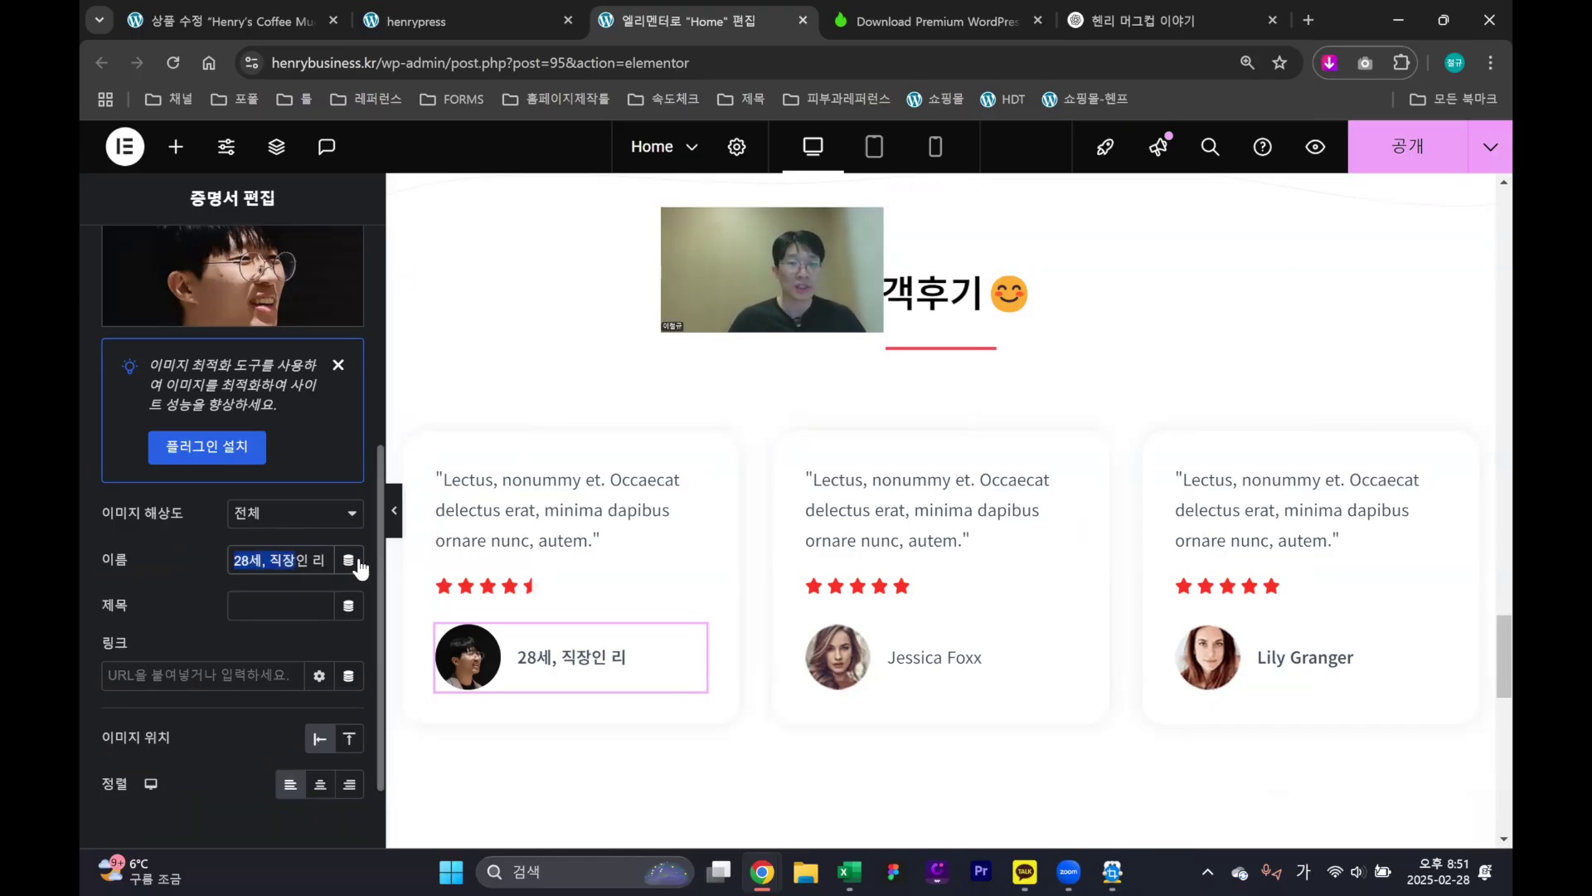
left_click(1407, 156)
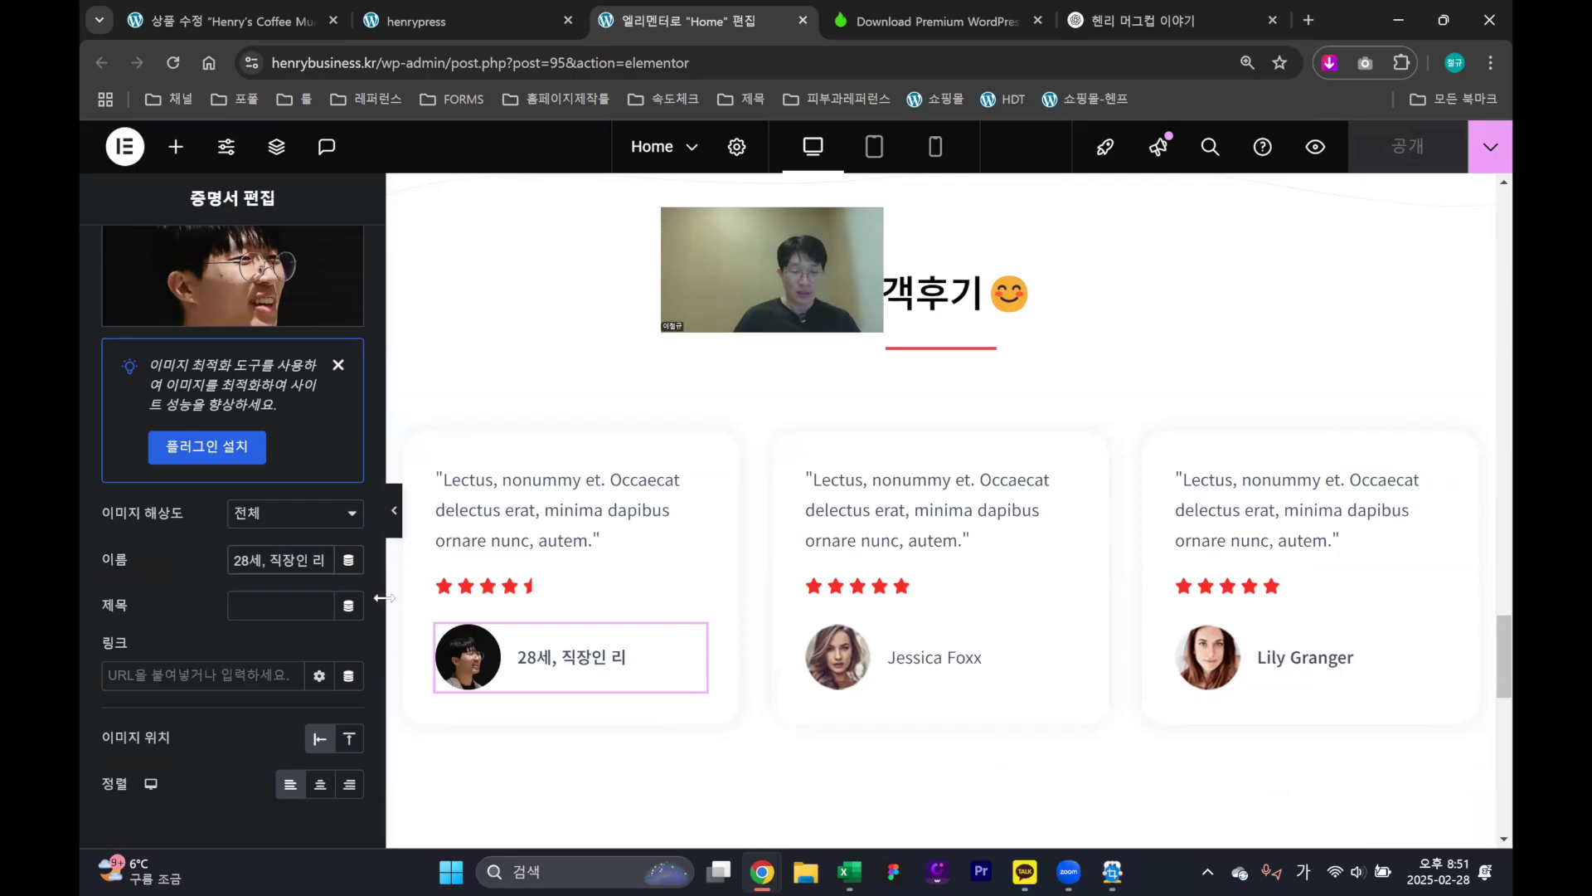
type("헨")
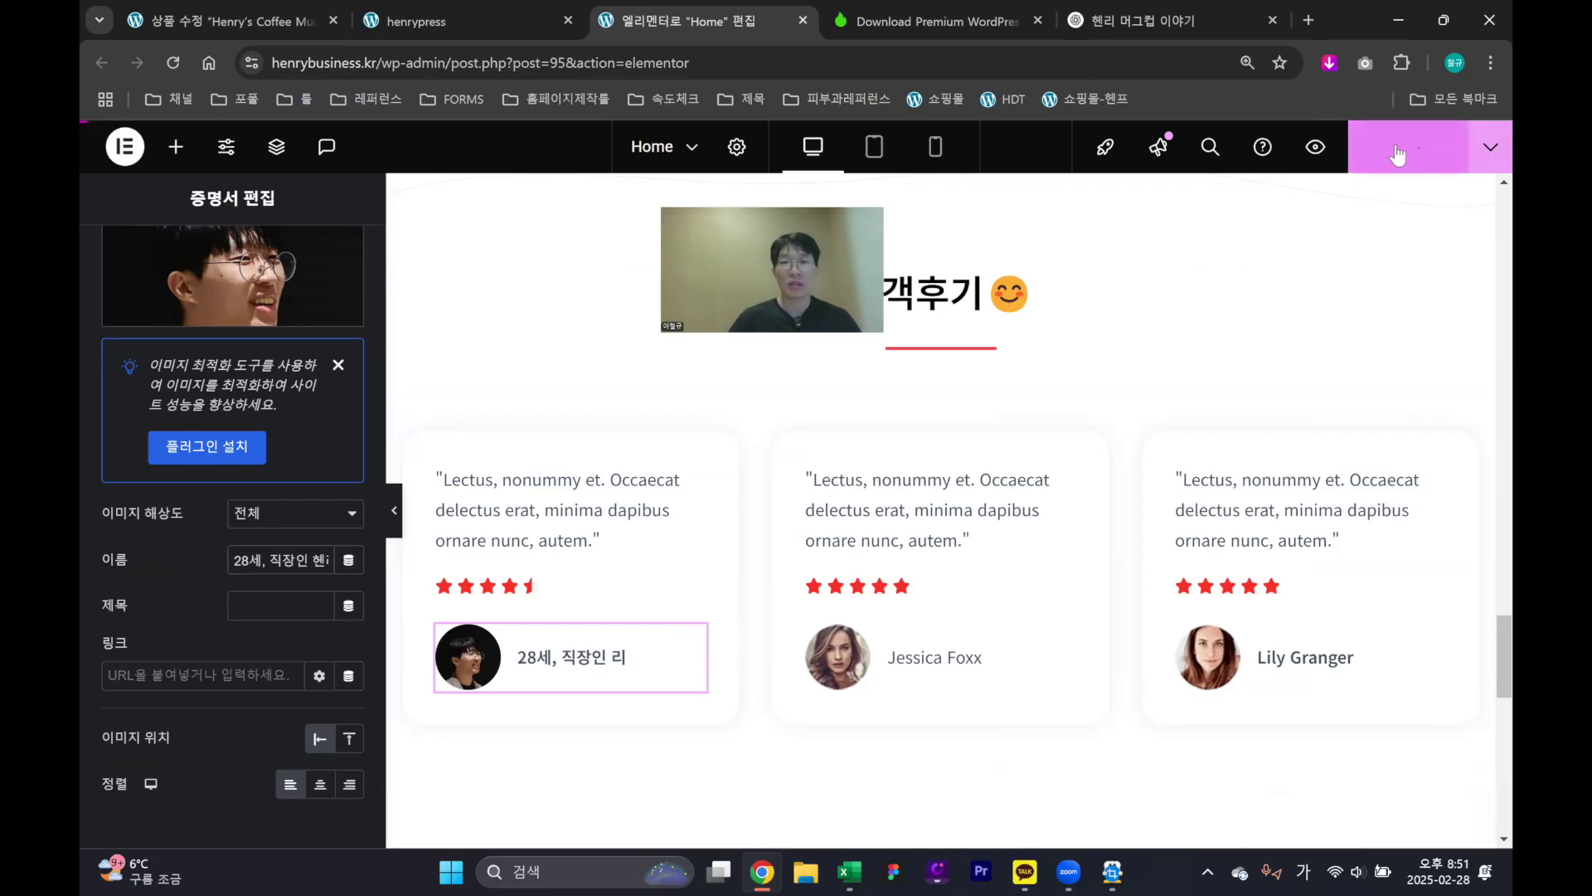
left_click(1400, 150)
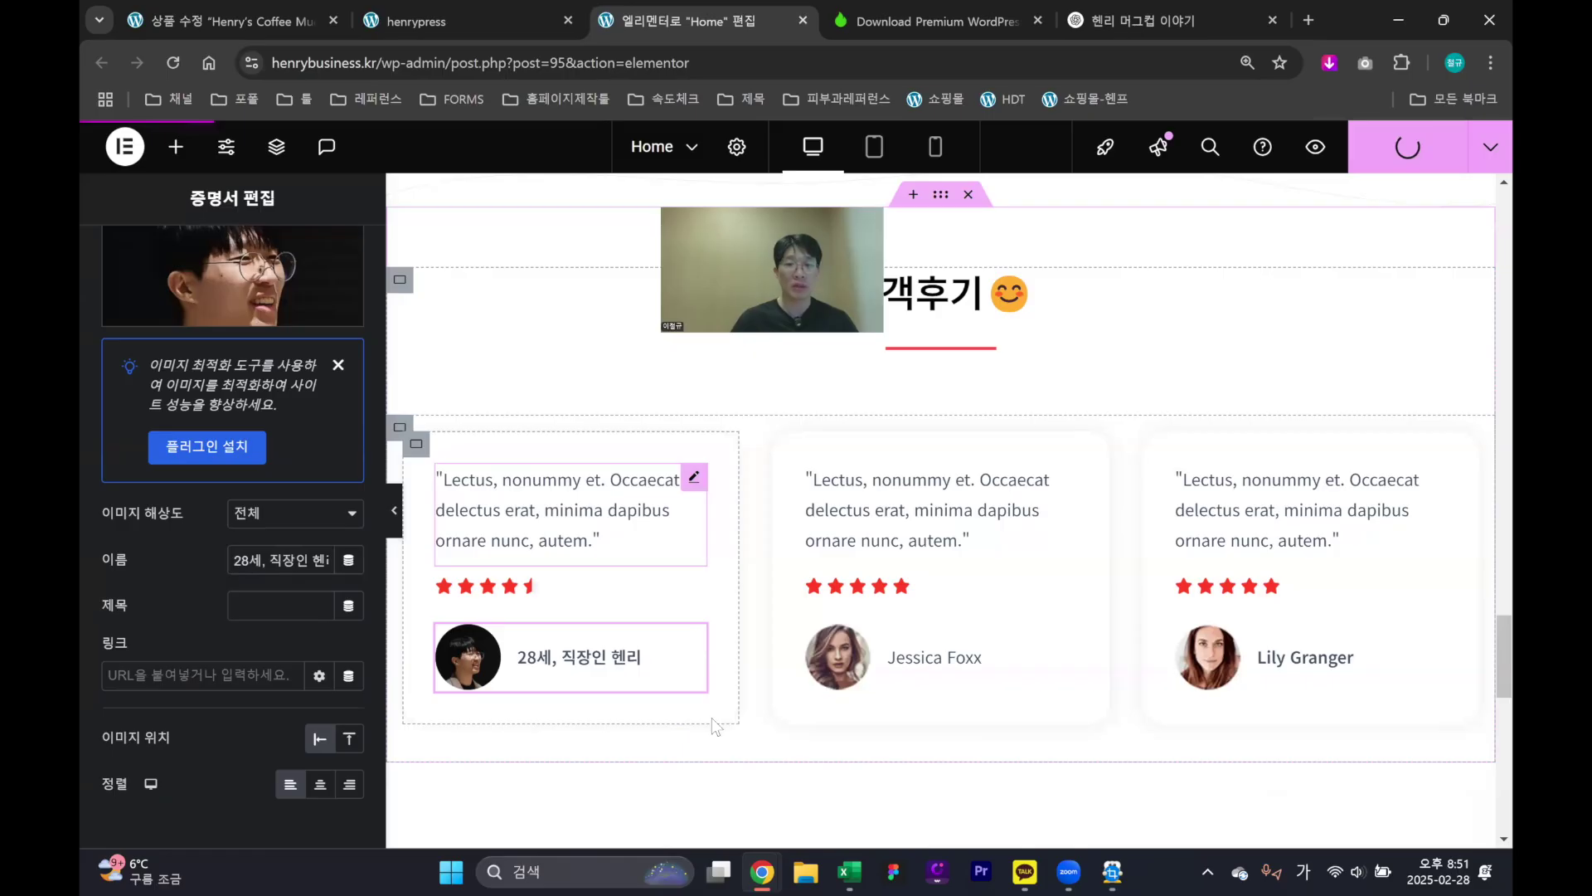
Switch to ChatGPT and request a one-line mug review with the prompt "헨리의 머그컵 후기를 1줄로 만들어줘"
key("ctrl+5")
type("헨리의 머크")
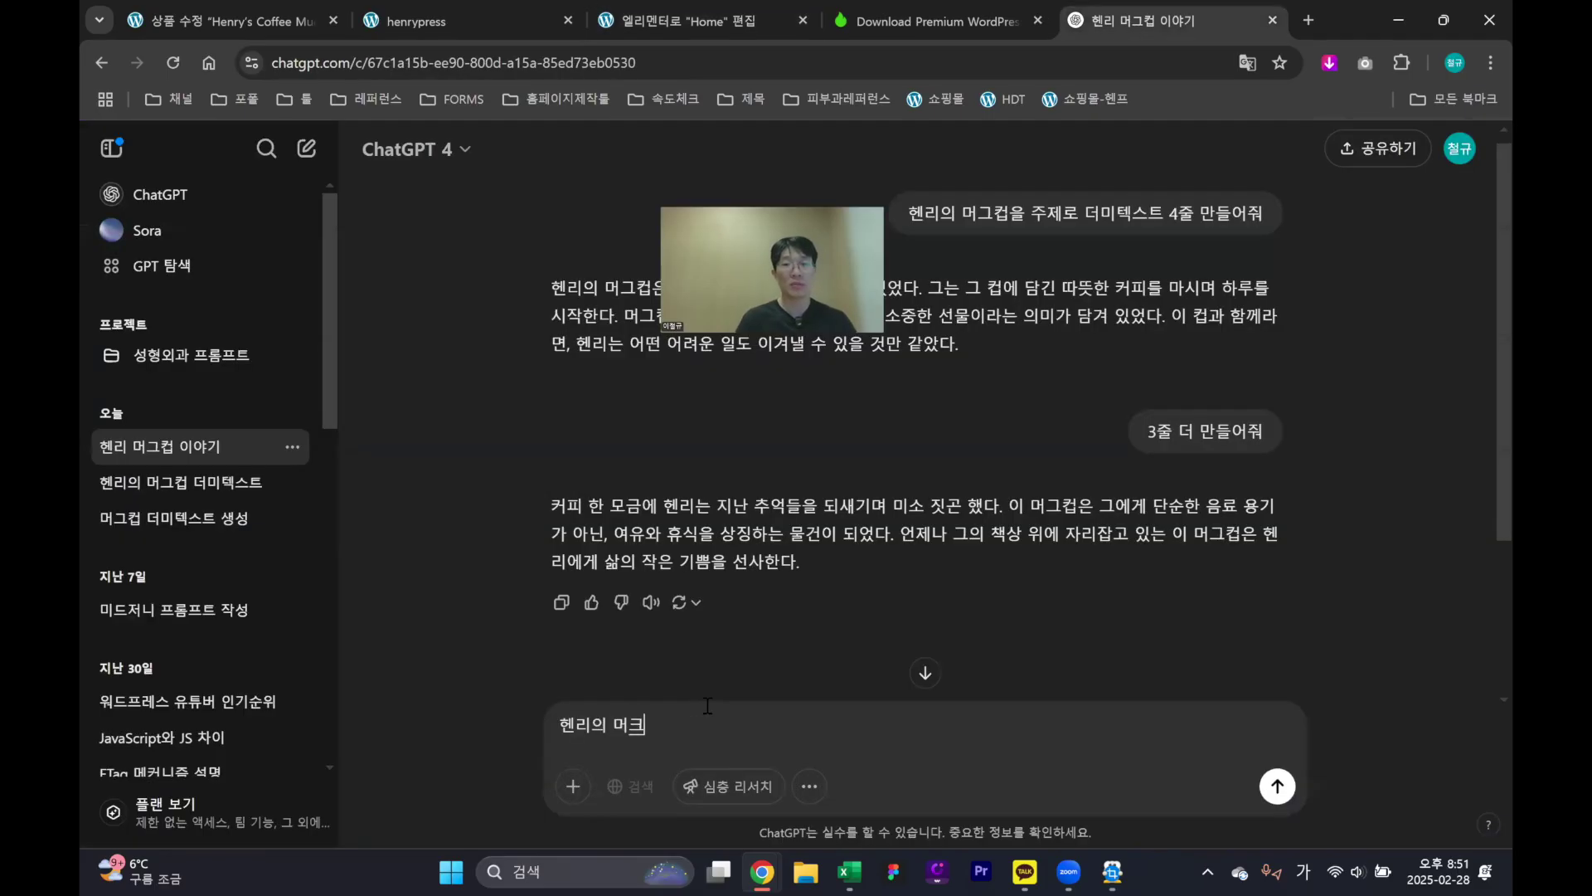
type("컵 후기를")
type("어줘")
key("Return")
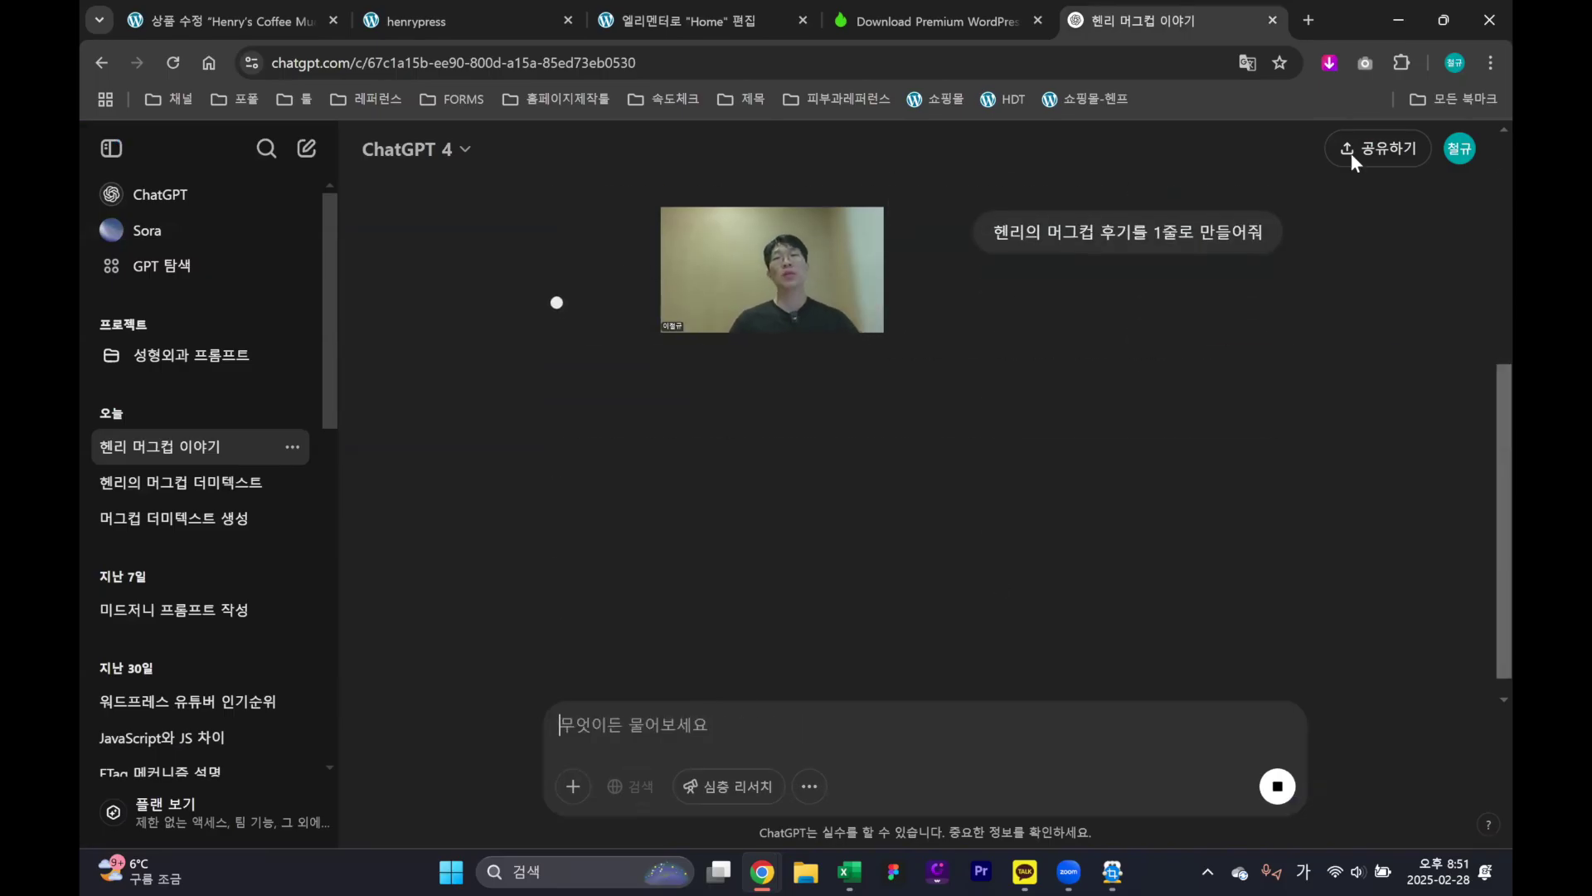
Replace the first testimonial's review text on the Home page with the sentence generated by ChatGPT and publish the page
left_click_drag(1092, 304, 548, 294)
key("ctrl+c")
left_click(699, 22)
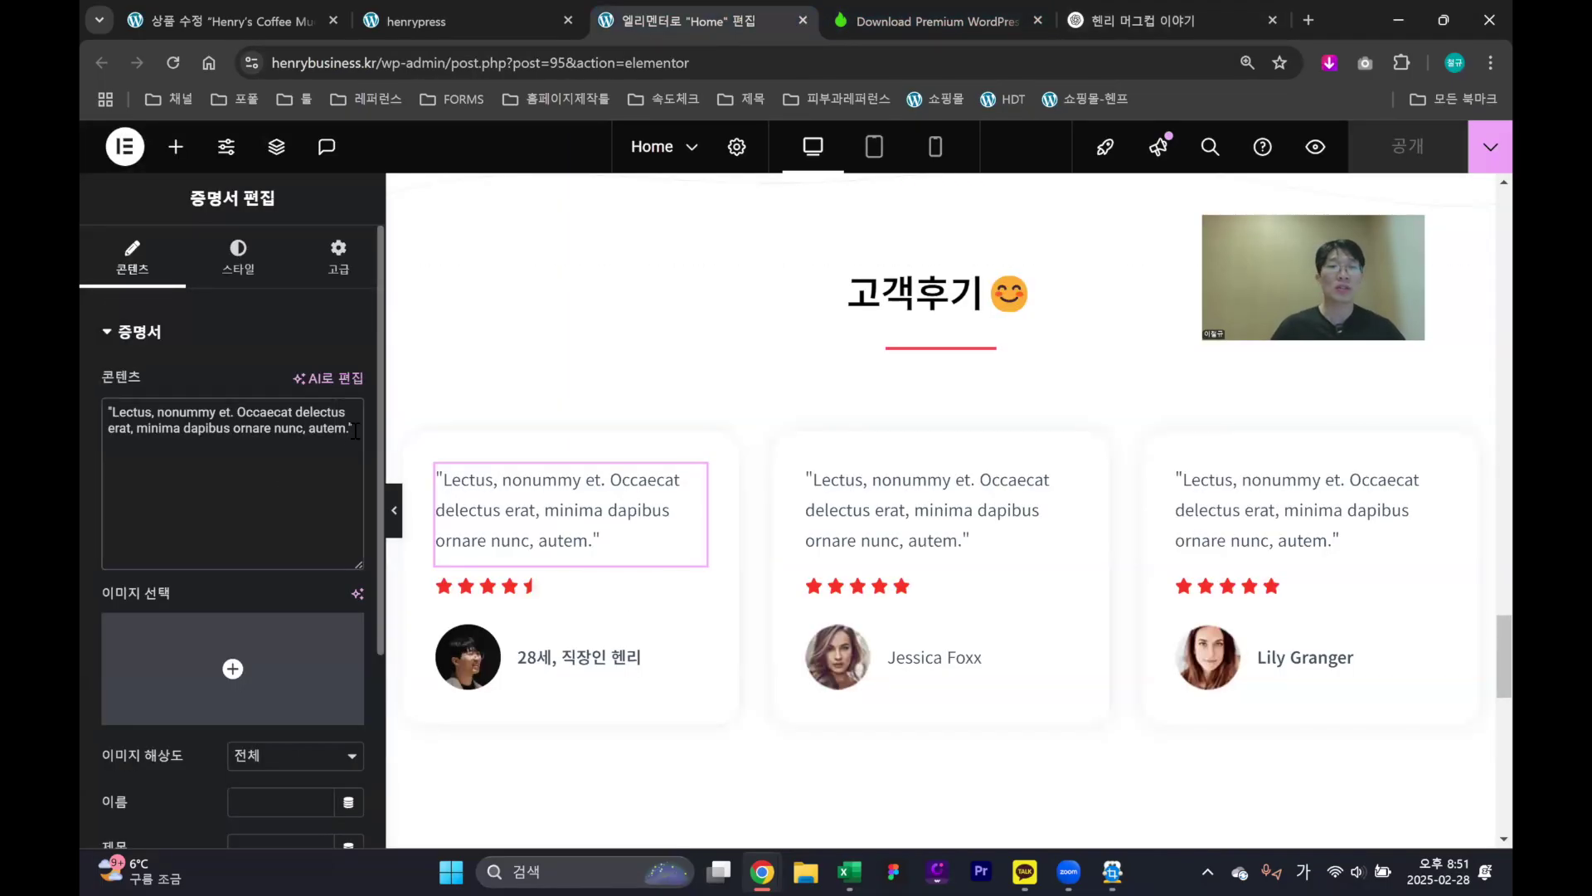
key("ctrl+a")
key("ctrl+v")
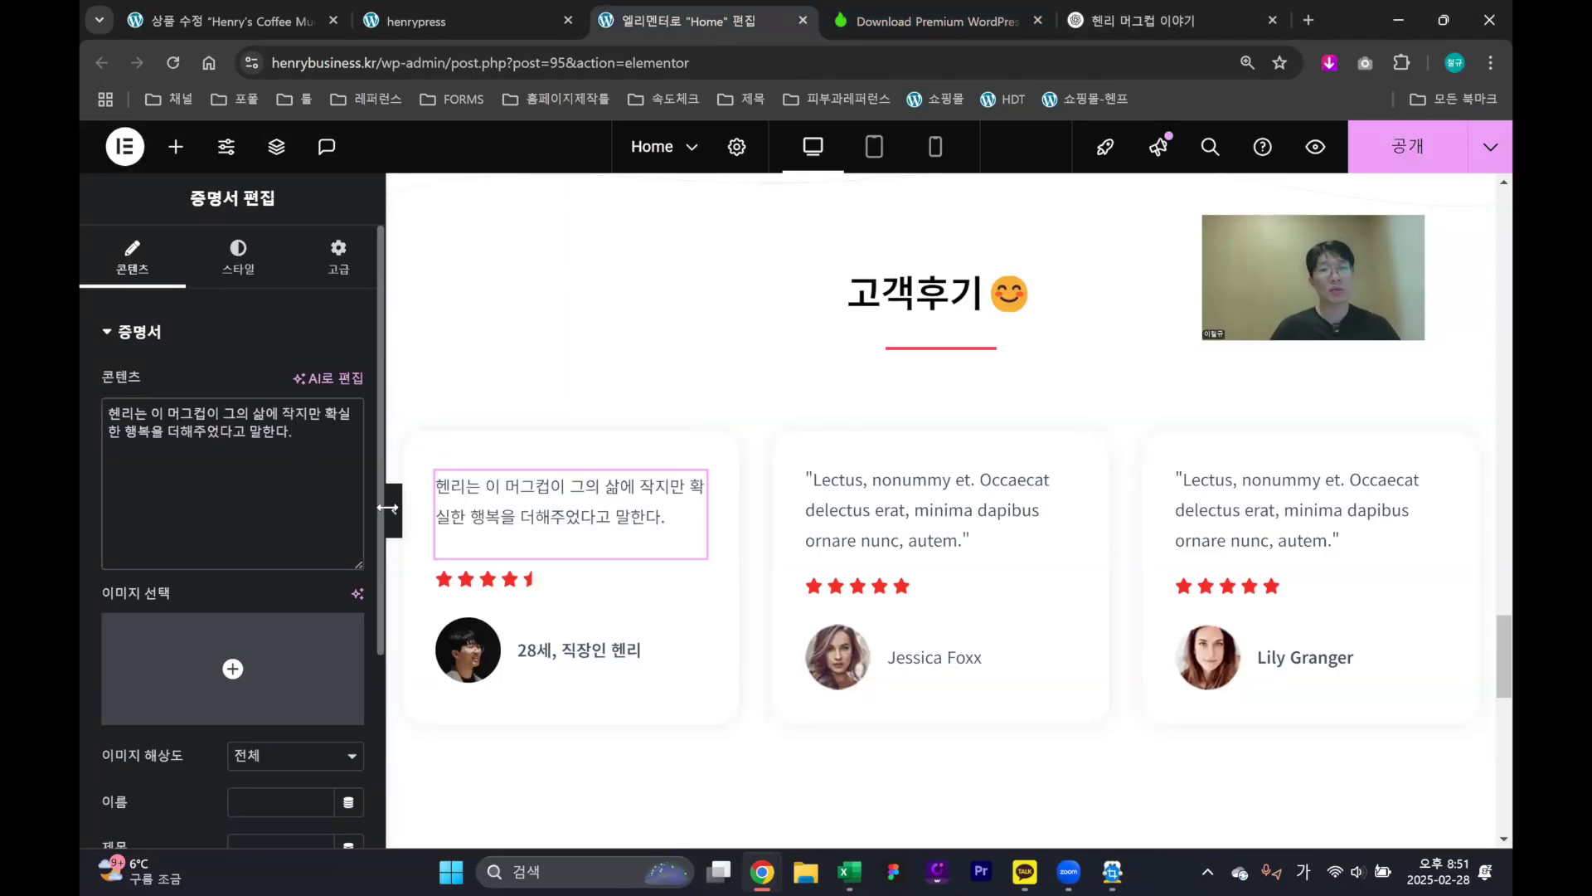
left_click(1418, 151)
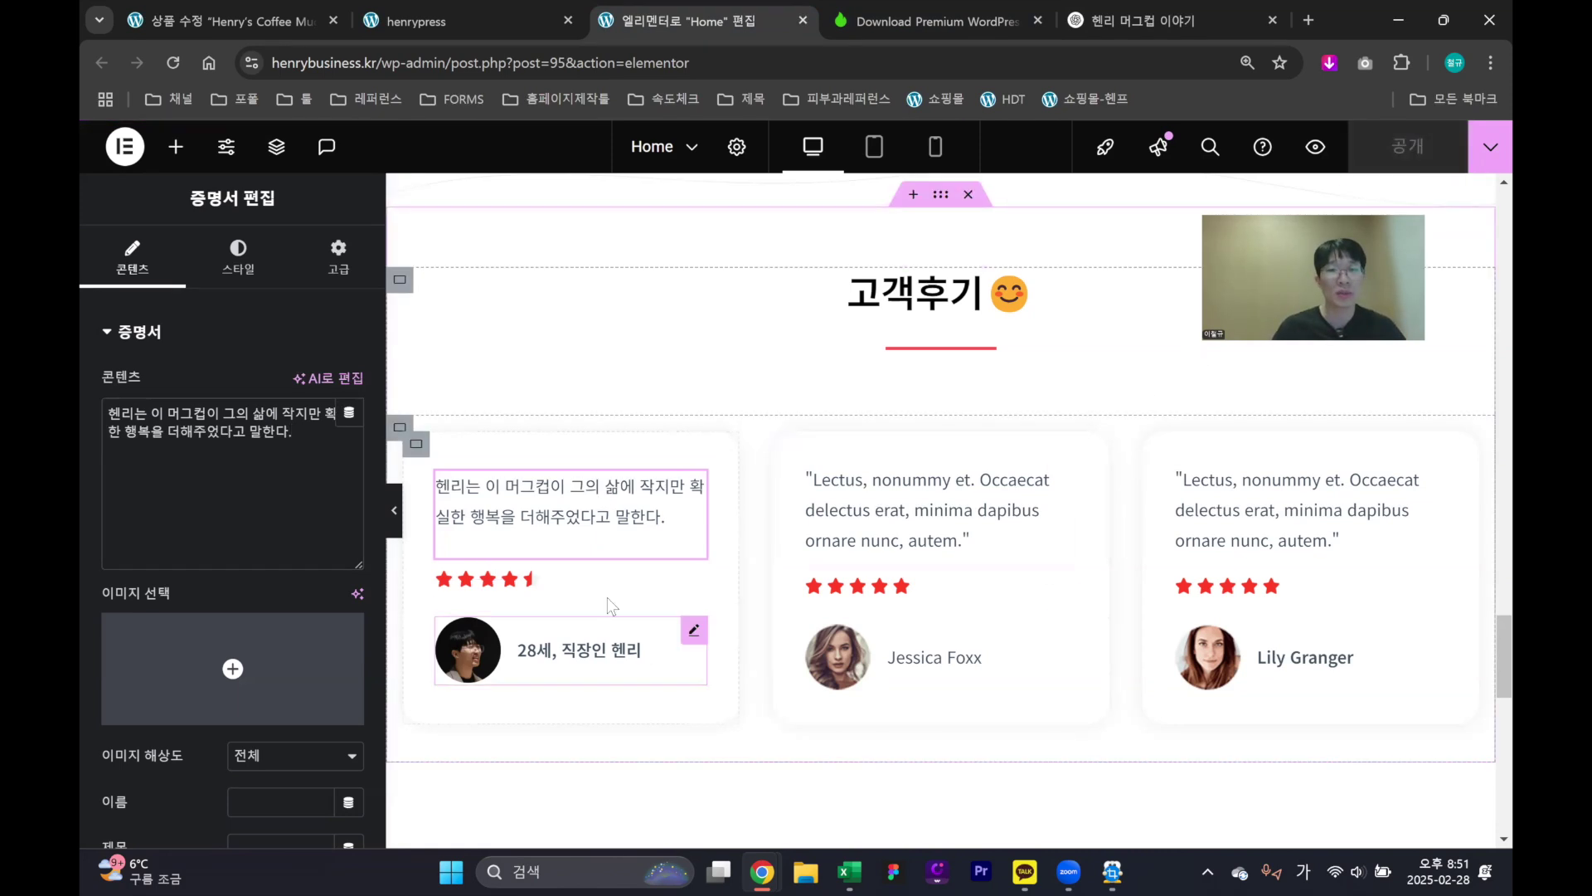
Examine the updated live home page, covering the customer testimonials, featured and most loved products, deal banner, footer and hero section
scroll(578, 547, "down", 1)
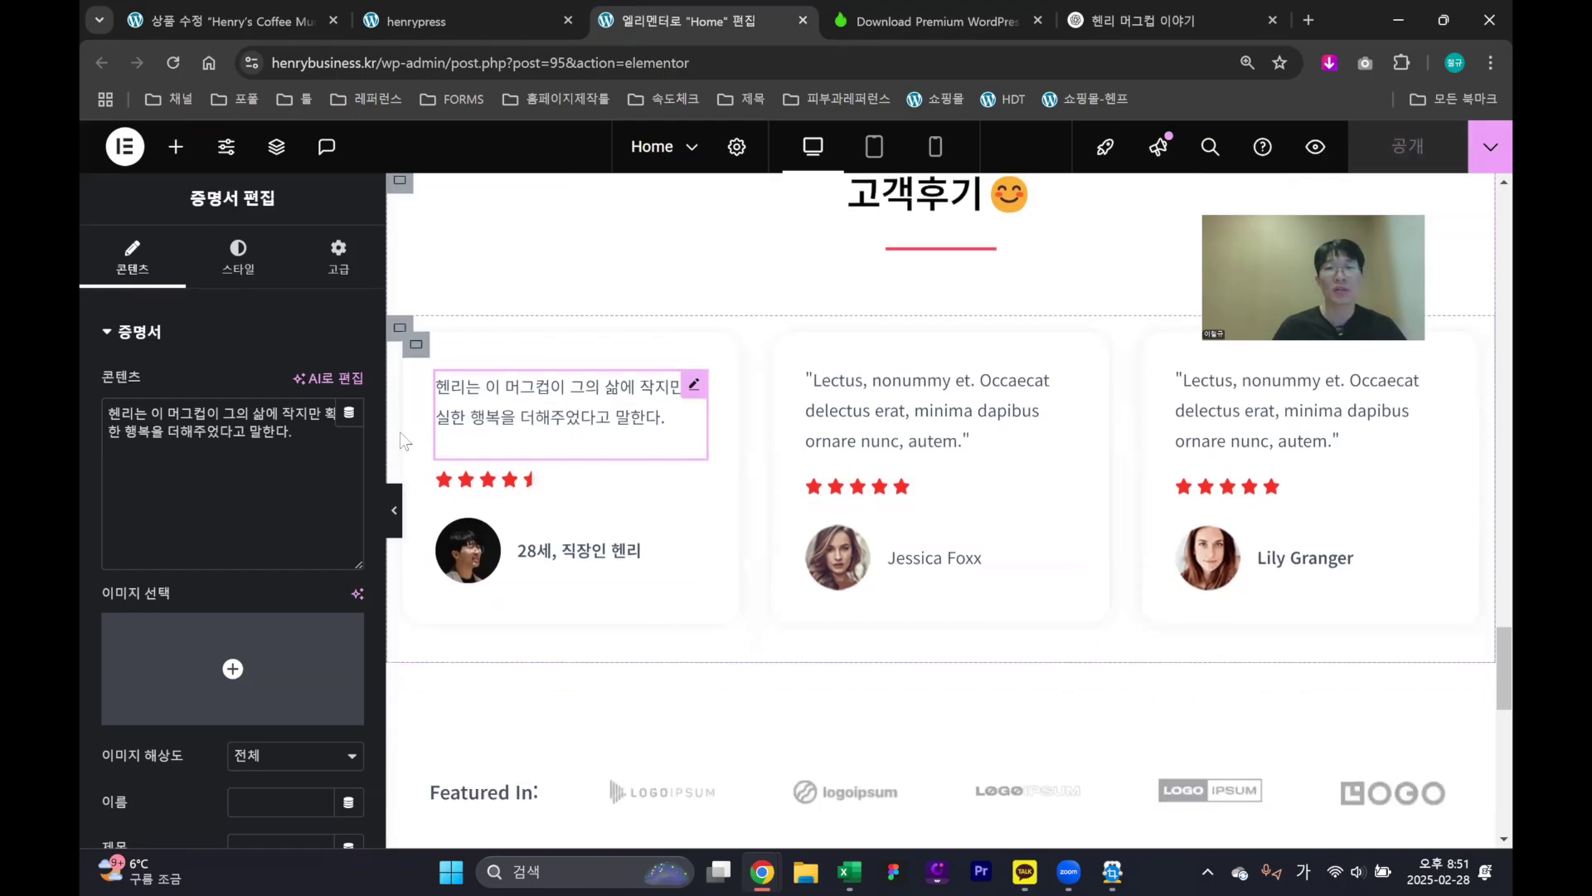
scroll(729, 493, "down", 3)
scroll(829, 510, "up", 3)
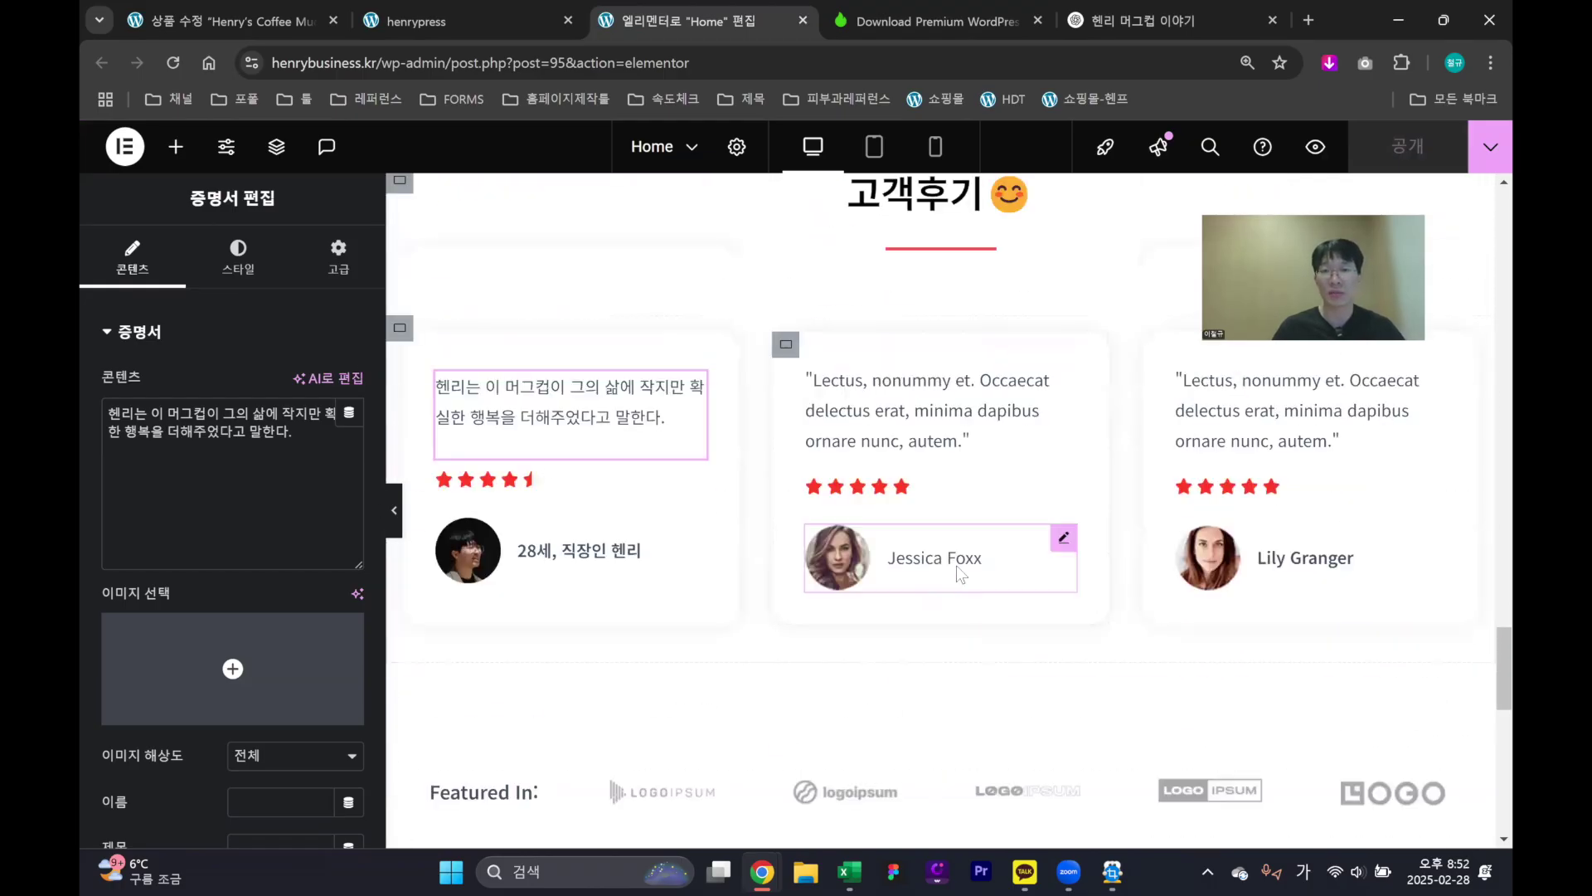
scroll(910, 521, "down", 1)
scroll(910, 520, "up", 8)
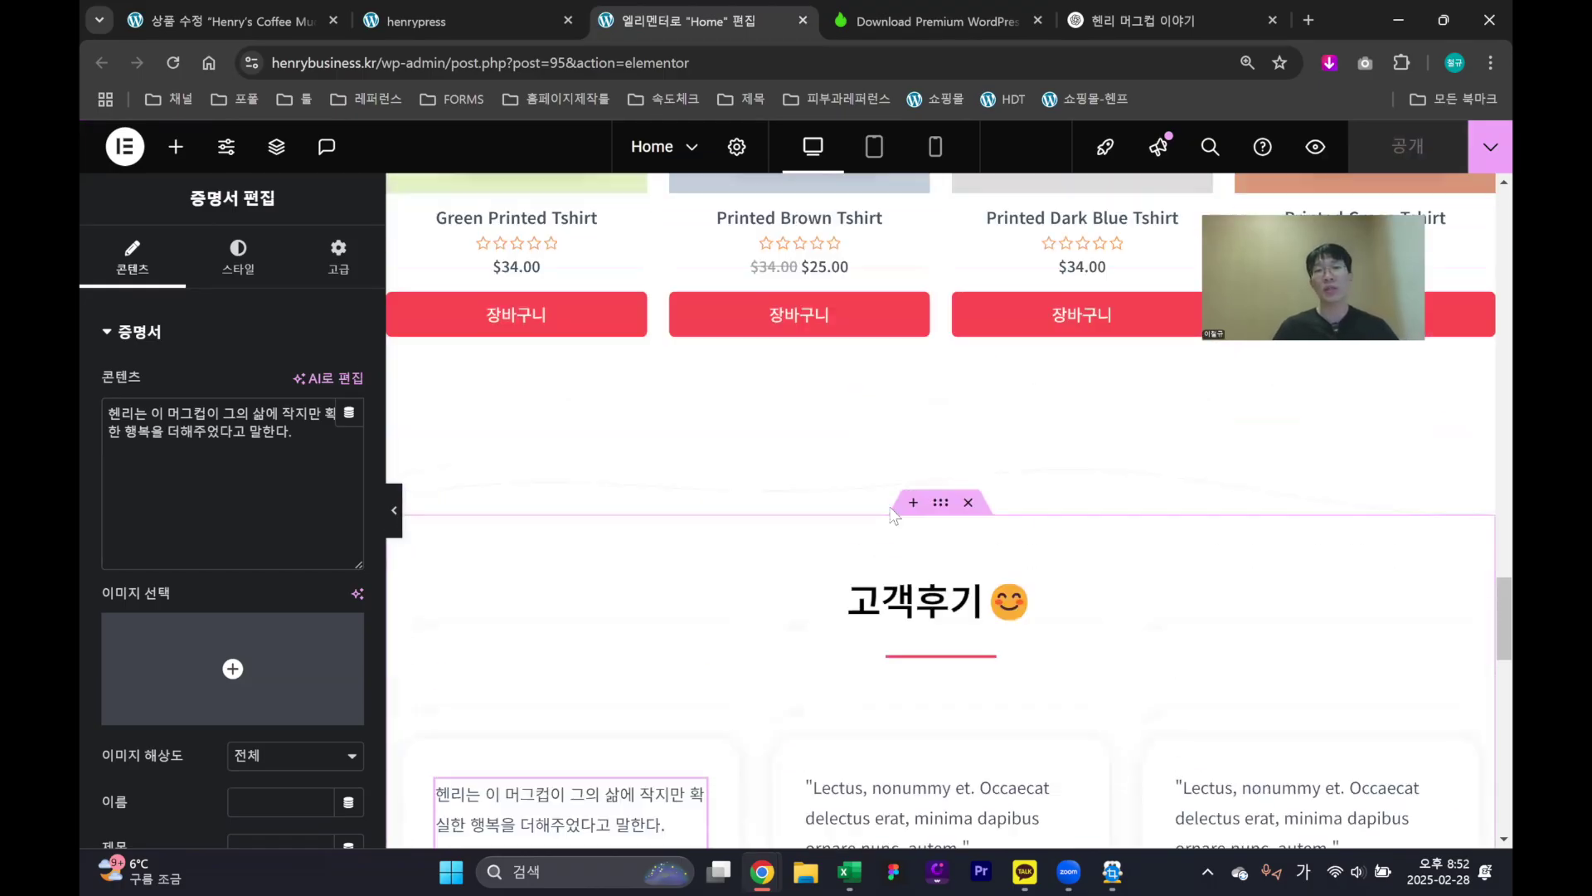
left_click(485, 23)
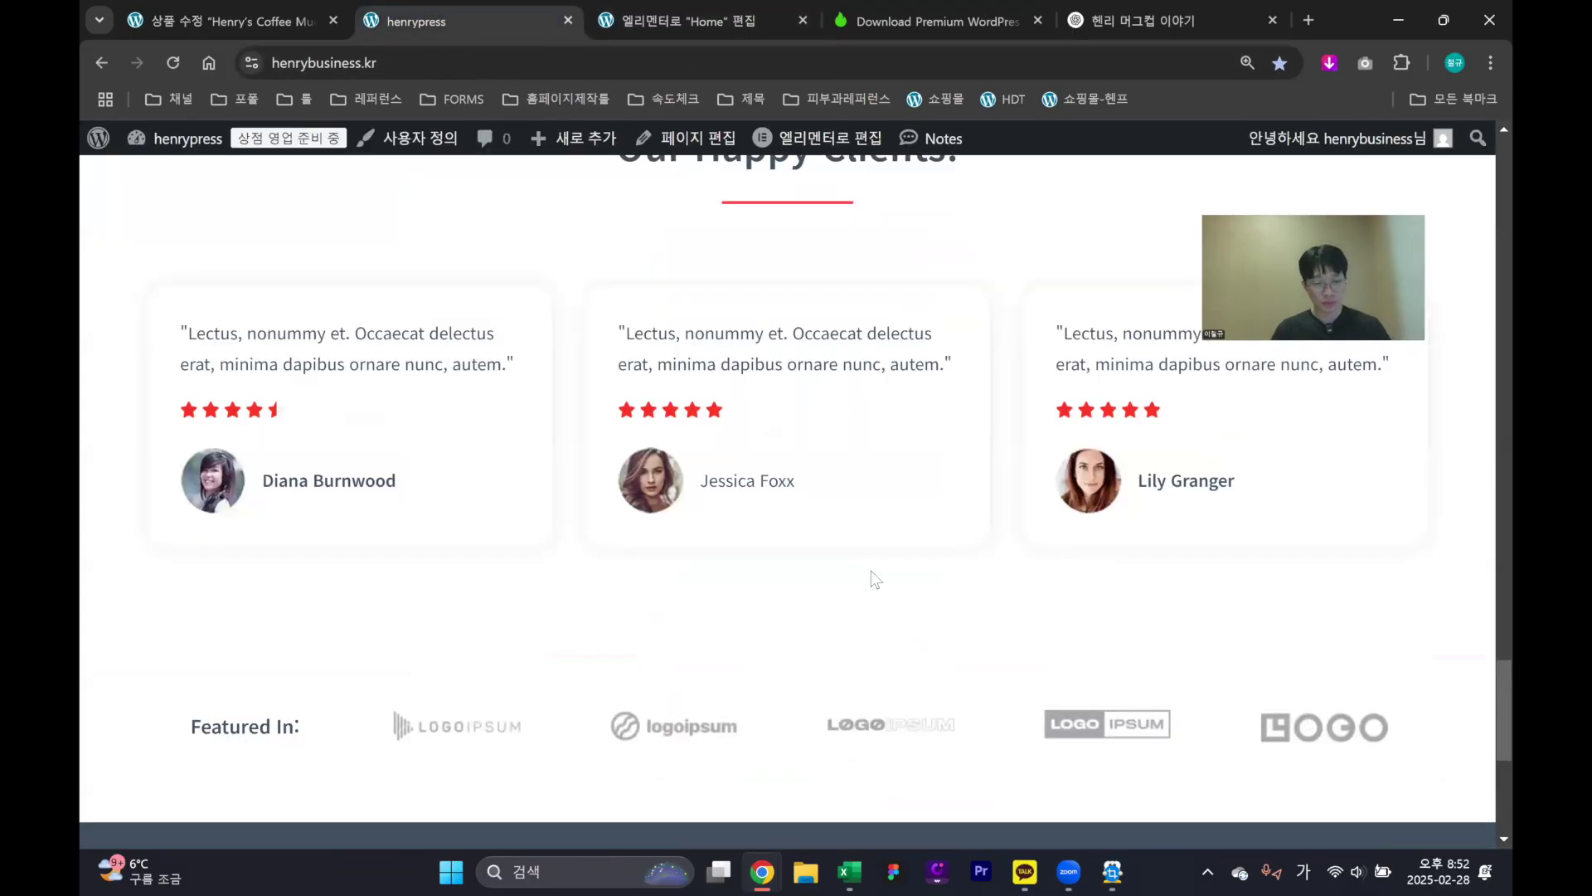
scroll(678, 474, "up", 1)
scroll(752, 498, "down", 1)
scroll(1015, 509, "up", 12)
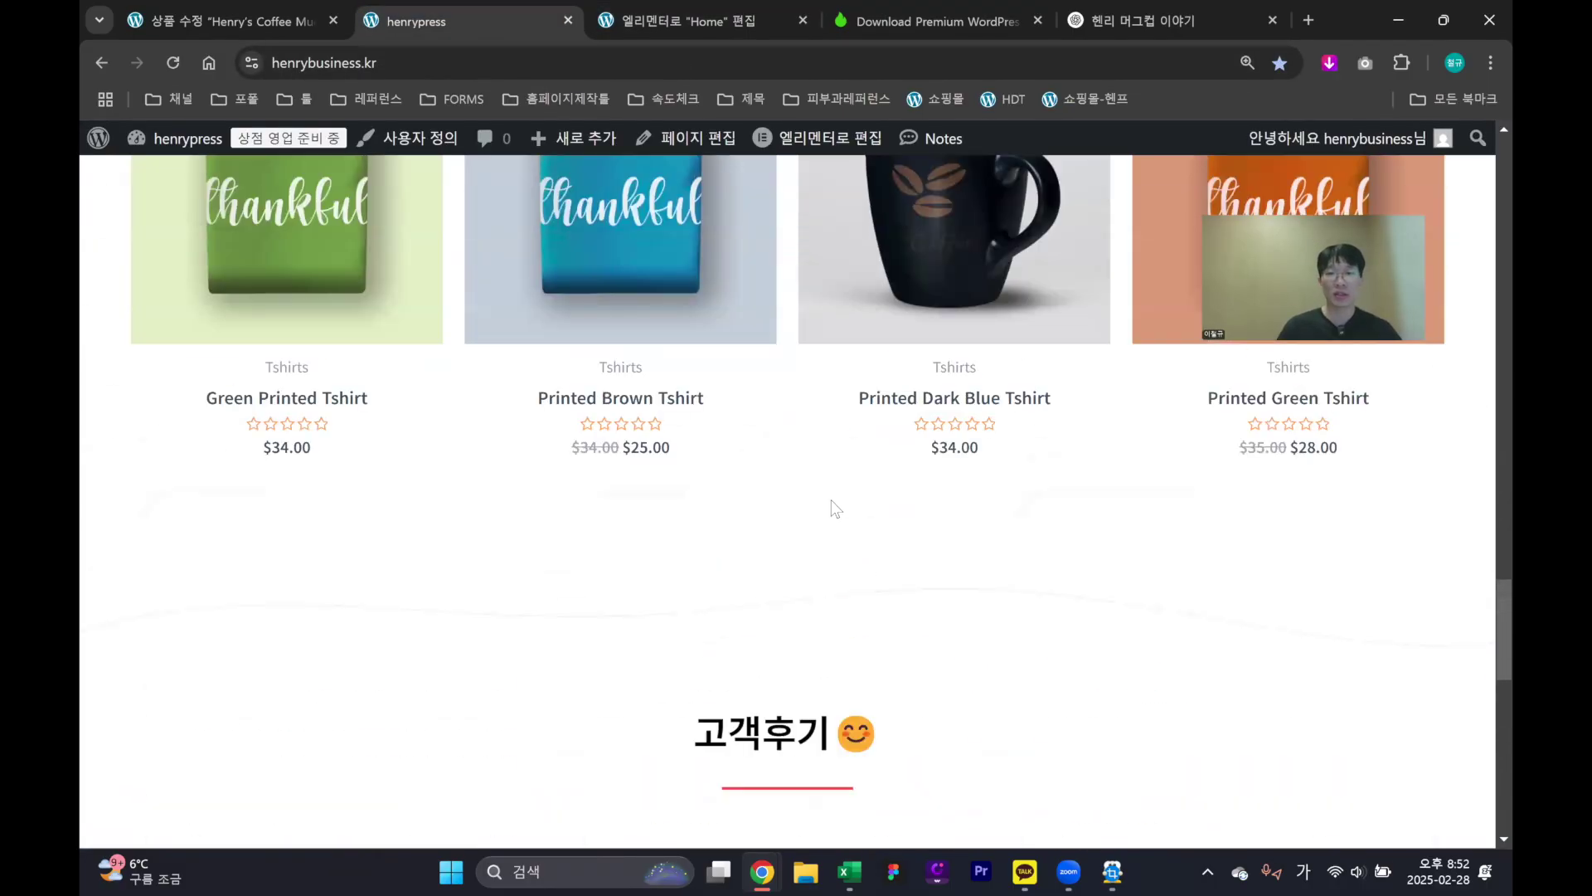
scroll(831, 503, "up", 15)
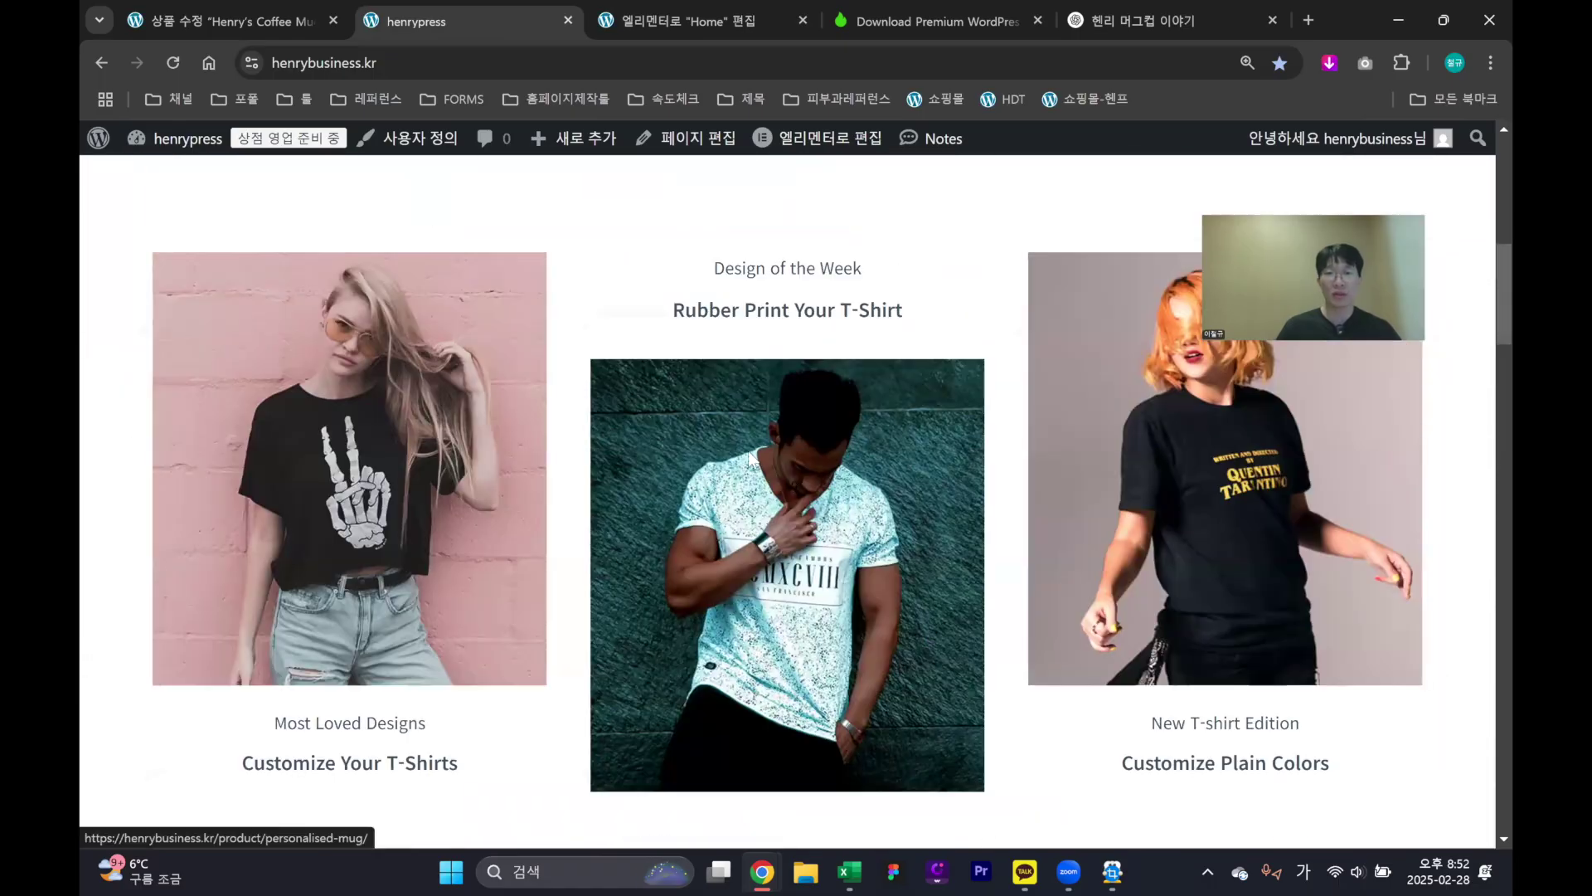
scroll(622, 387, "down", 10)
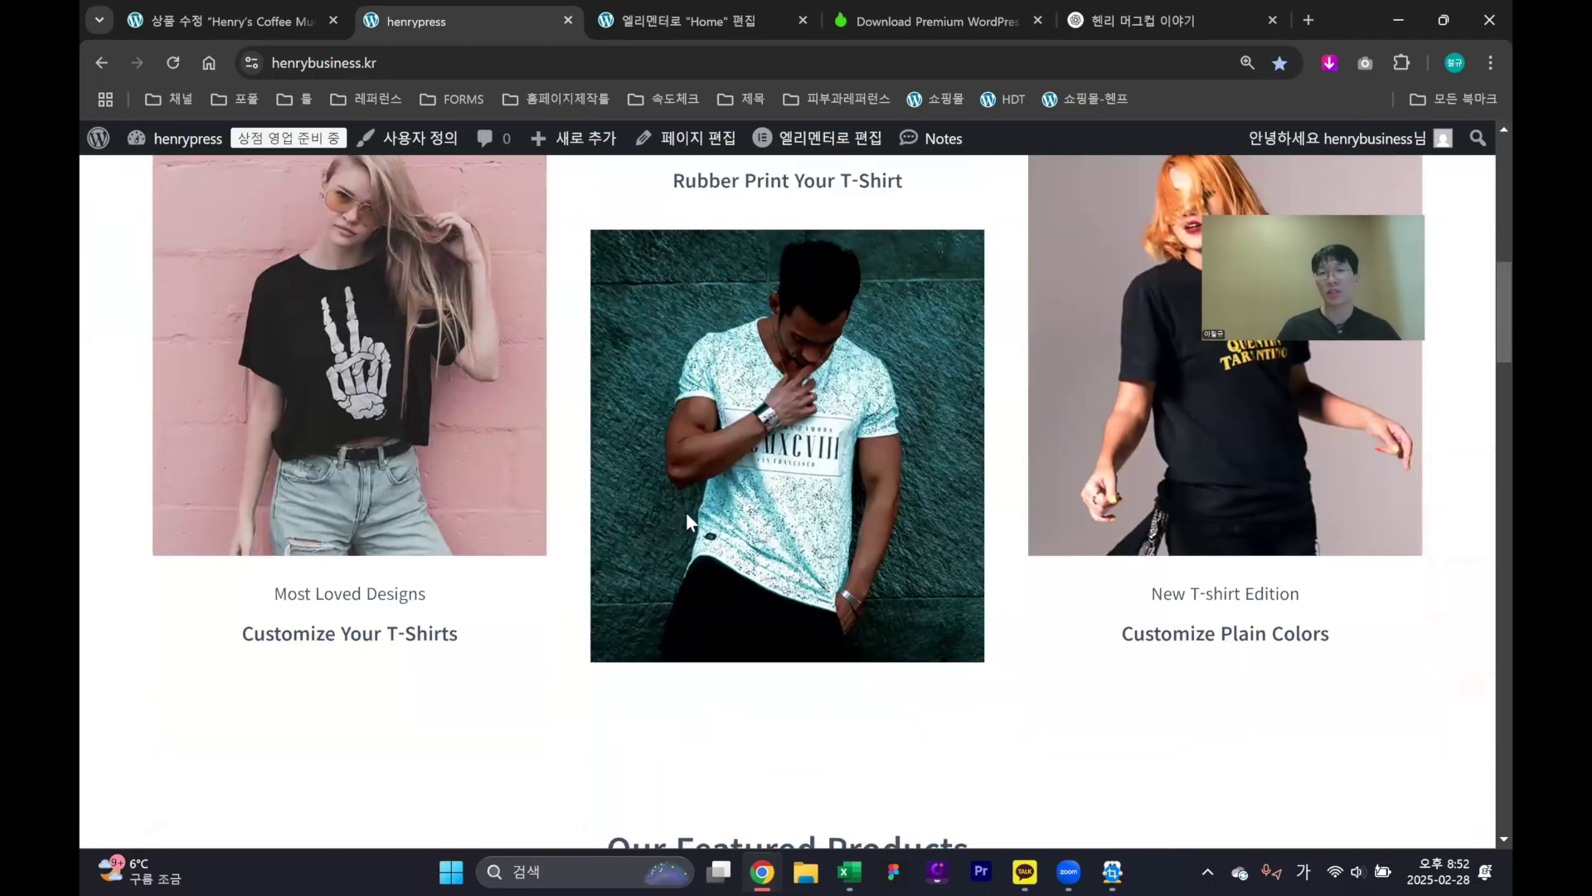
scroll(760, 520, "down", 9)
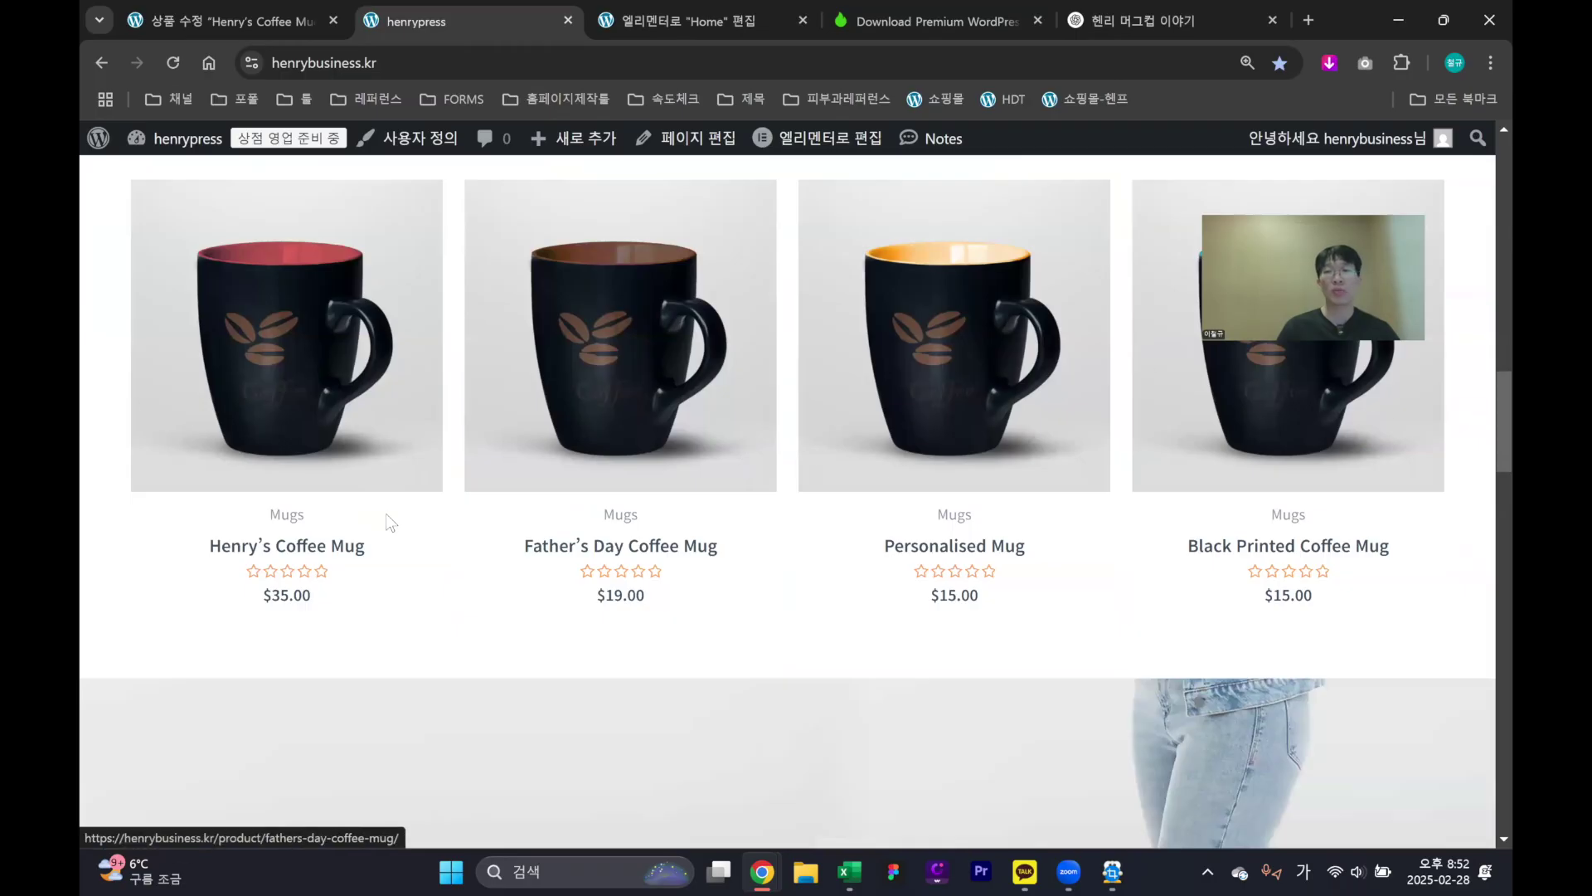
scroll(535, 499, "down", 6)
scroll(1107, 550, "down", 2)
scroll(1169, 550, "up", 2)
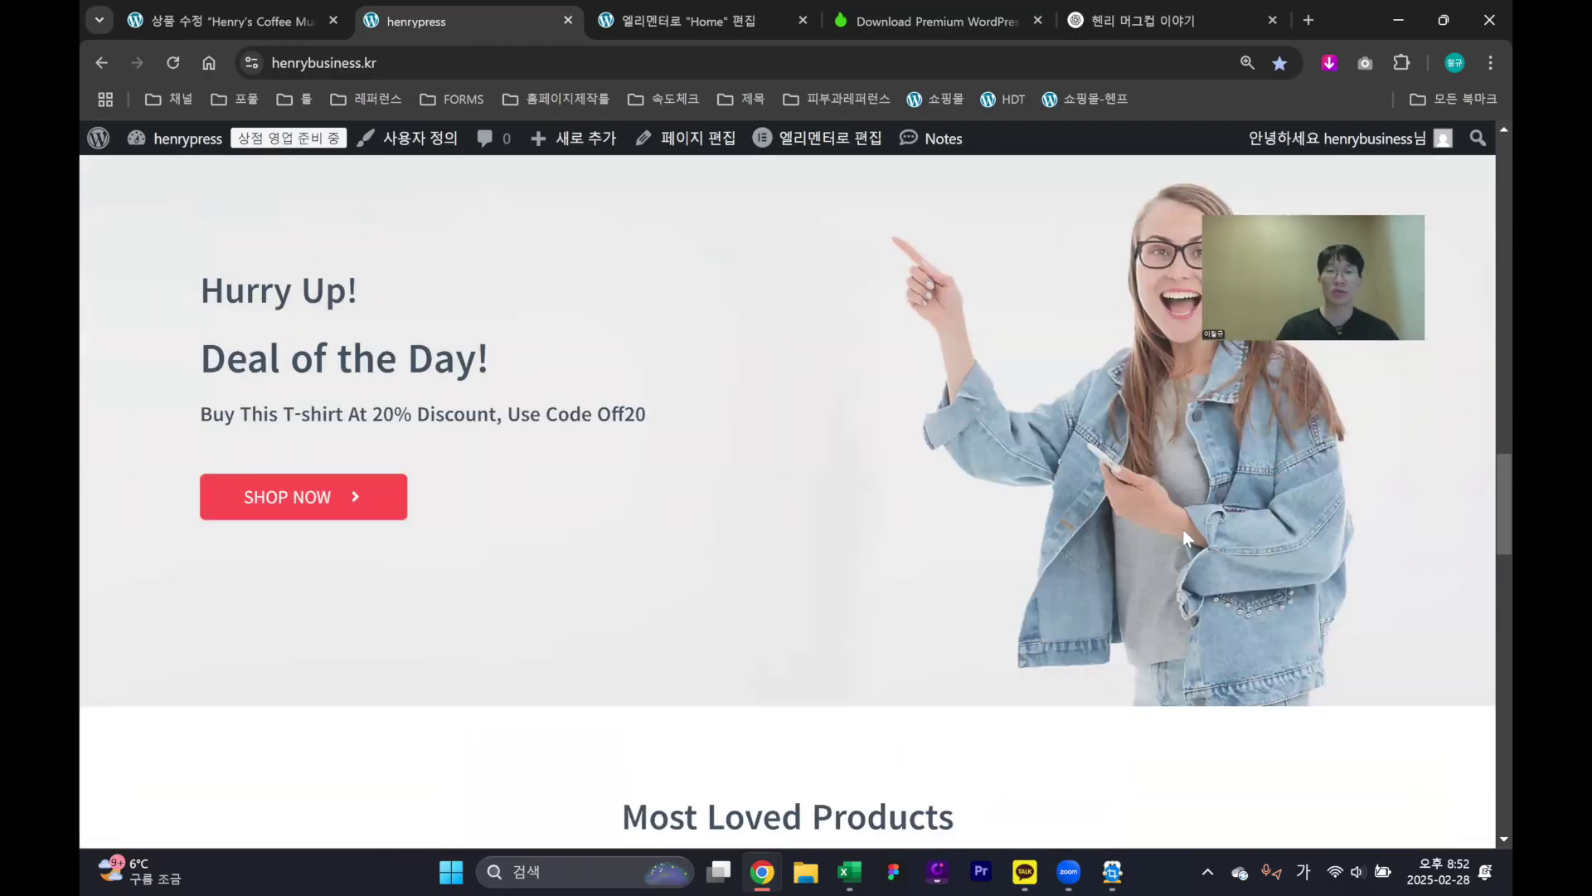
scroll(952, 359, "down", 7)
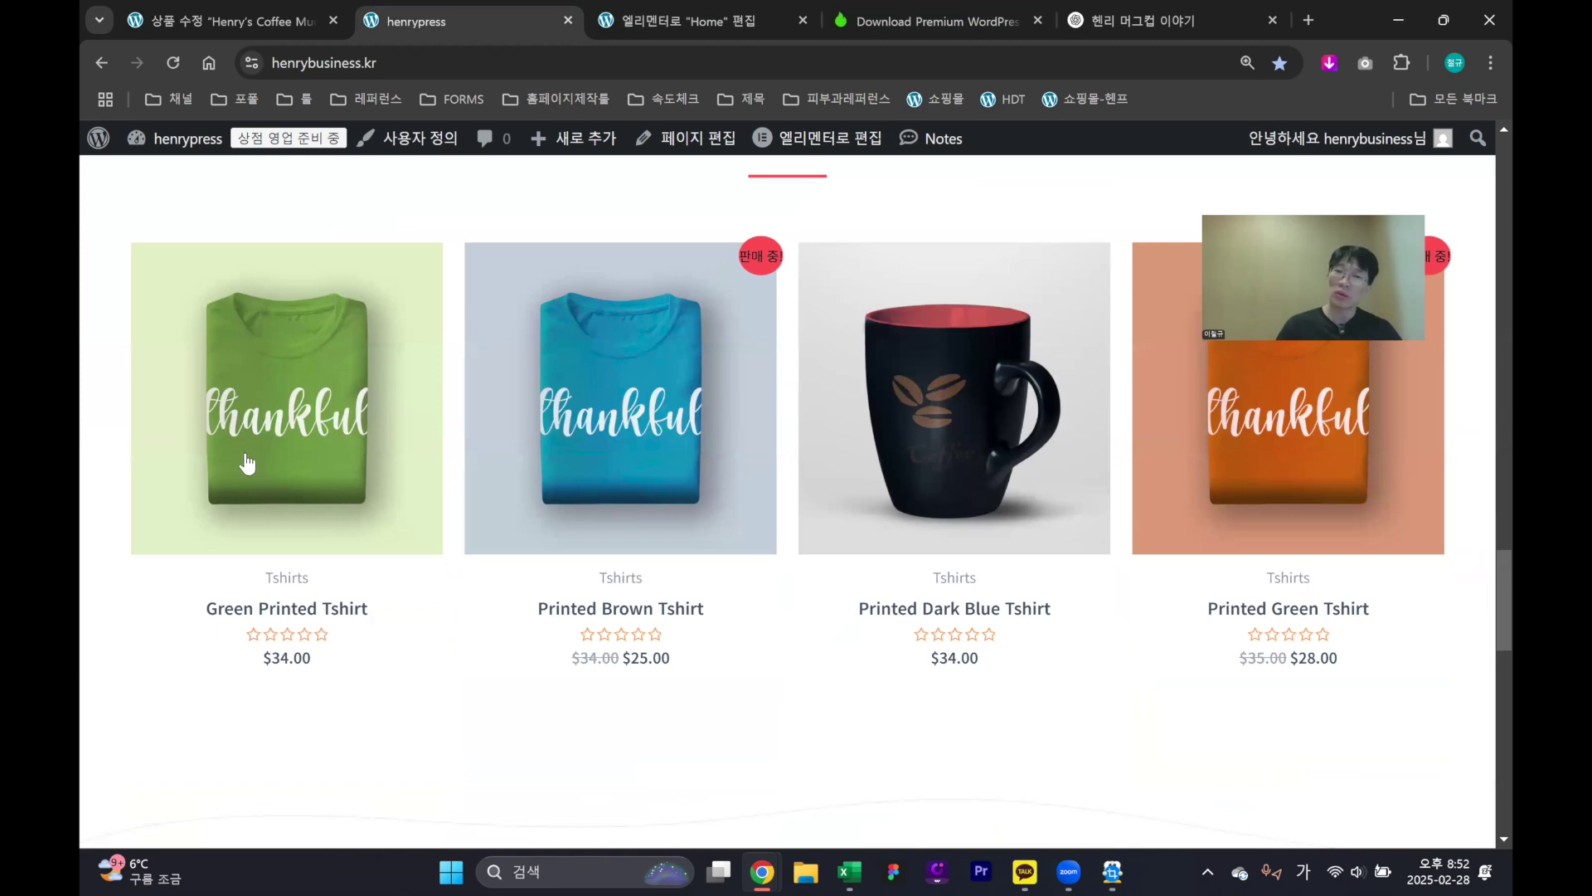
scroll(262, 457, "down", 1)
scroll(257, 464, "up", 2)
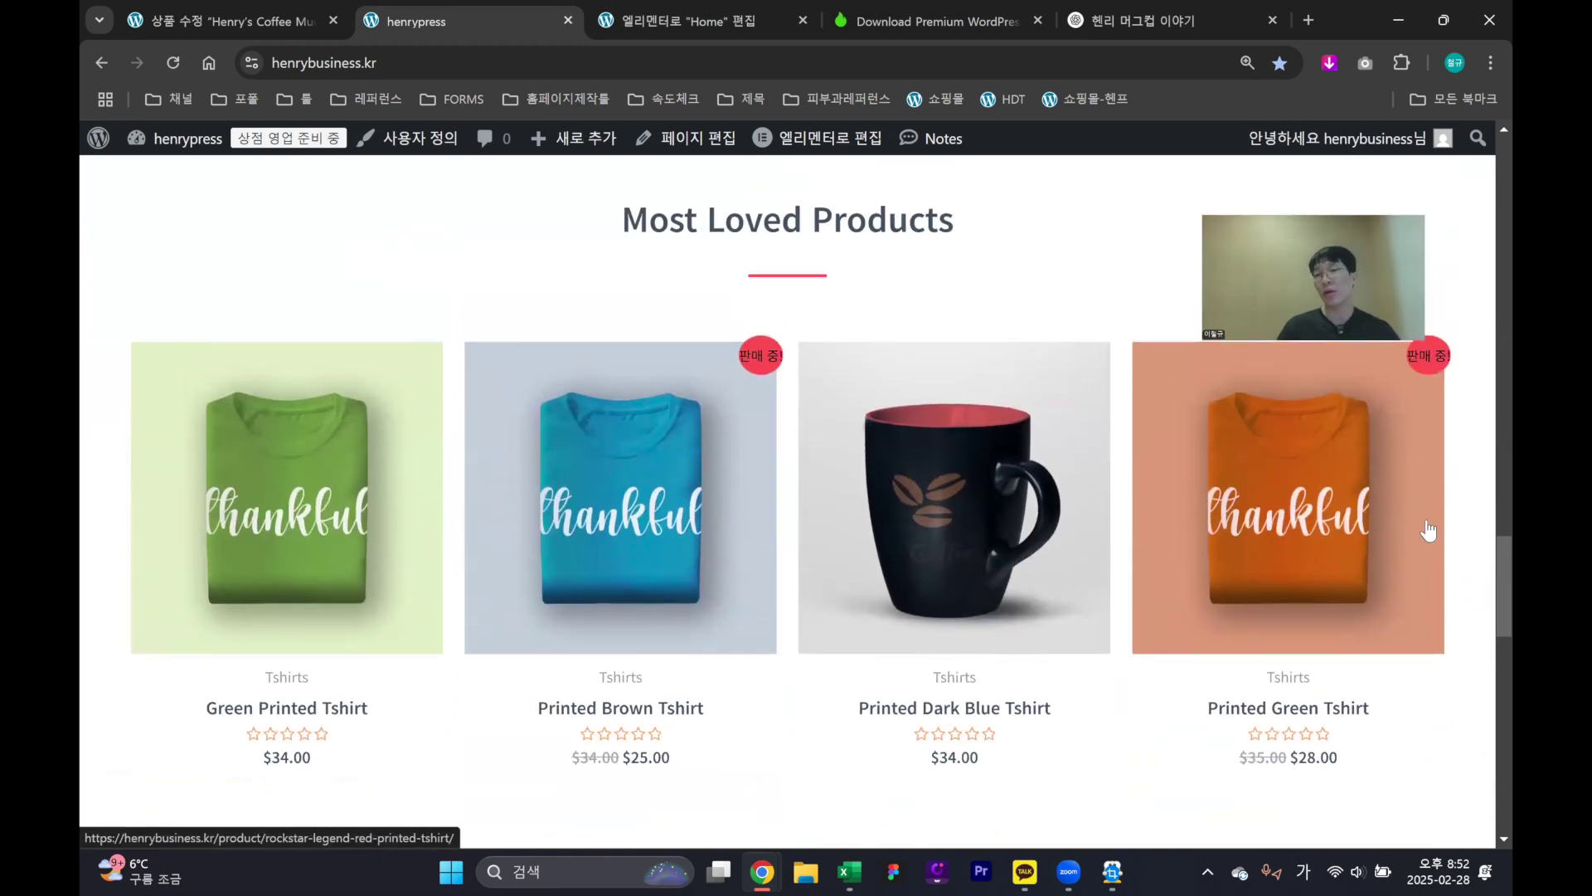
scroll(1174, 580, "down", 8)
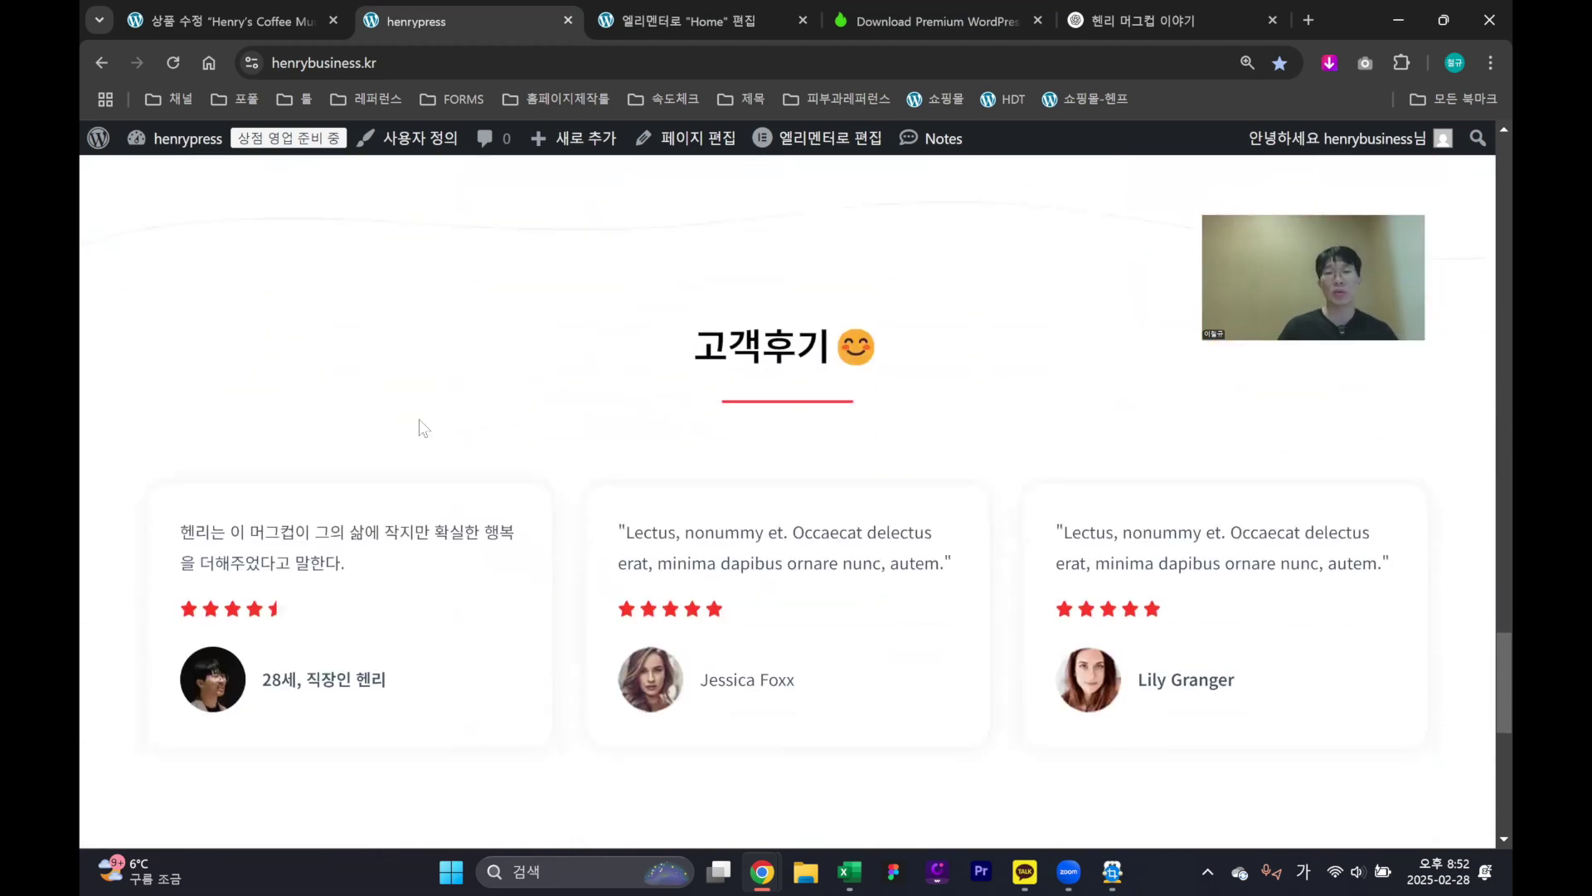
scroll(1091, 547, "down", 8)
scroll(473, 494, "up", 2)
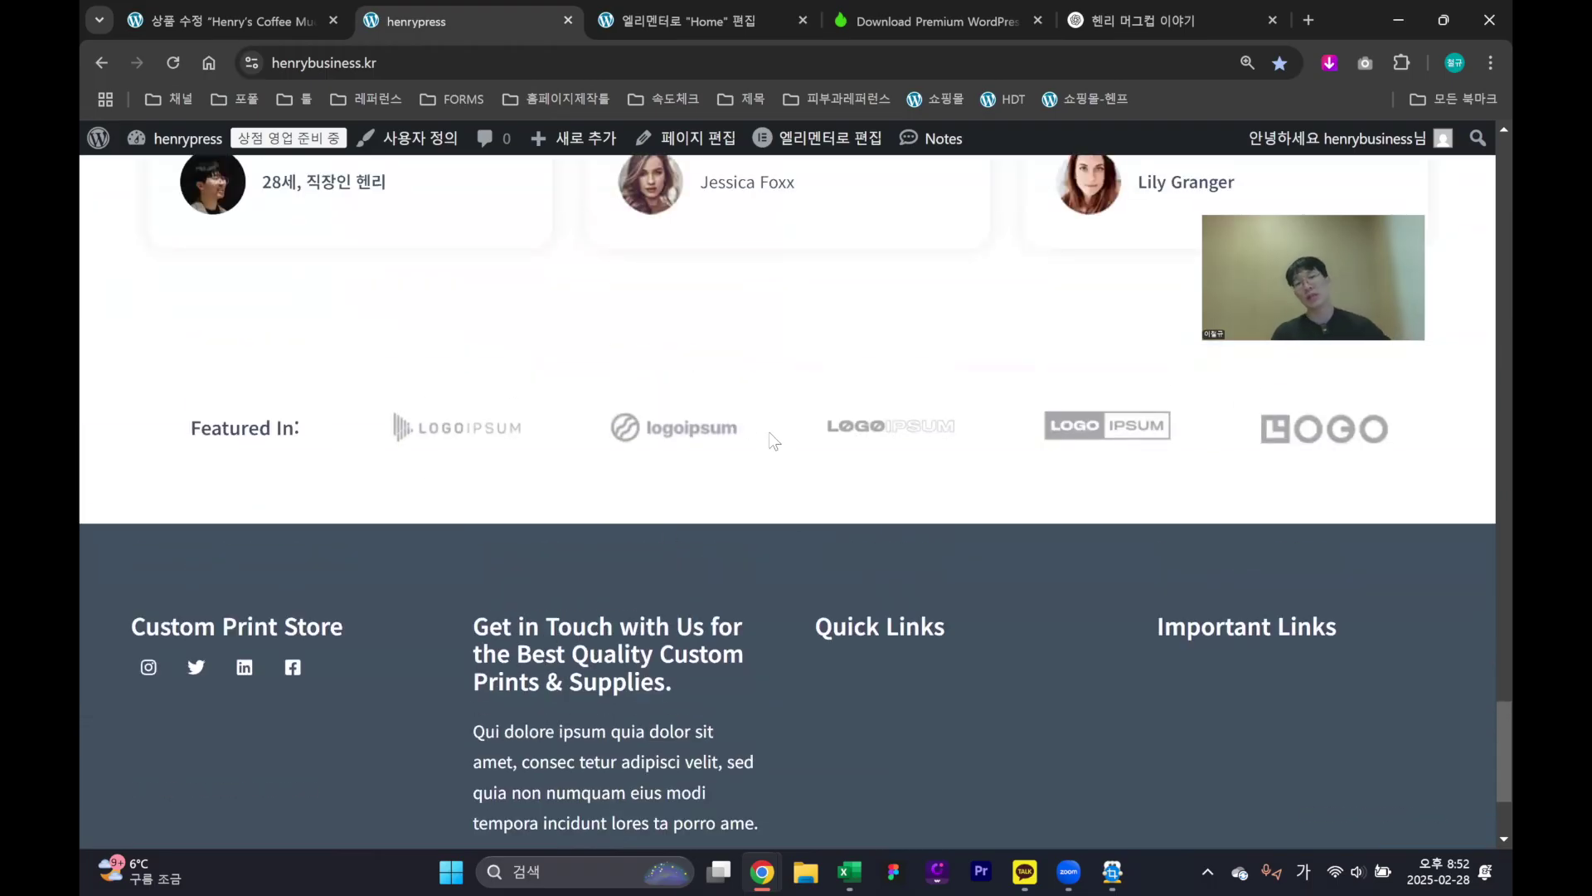
scroll(594, 481, "up", 6)
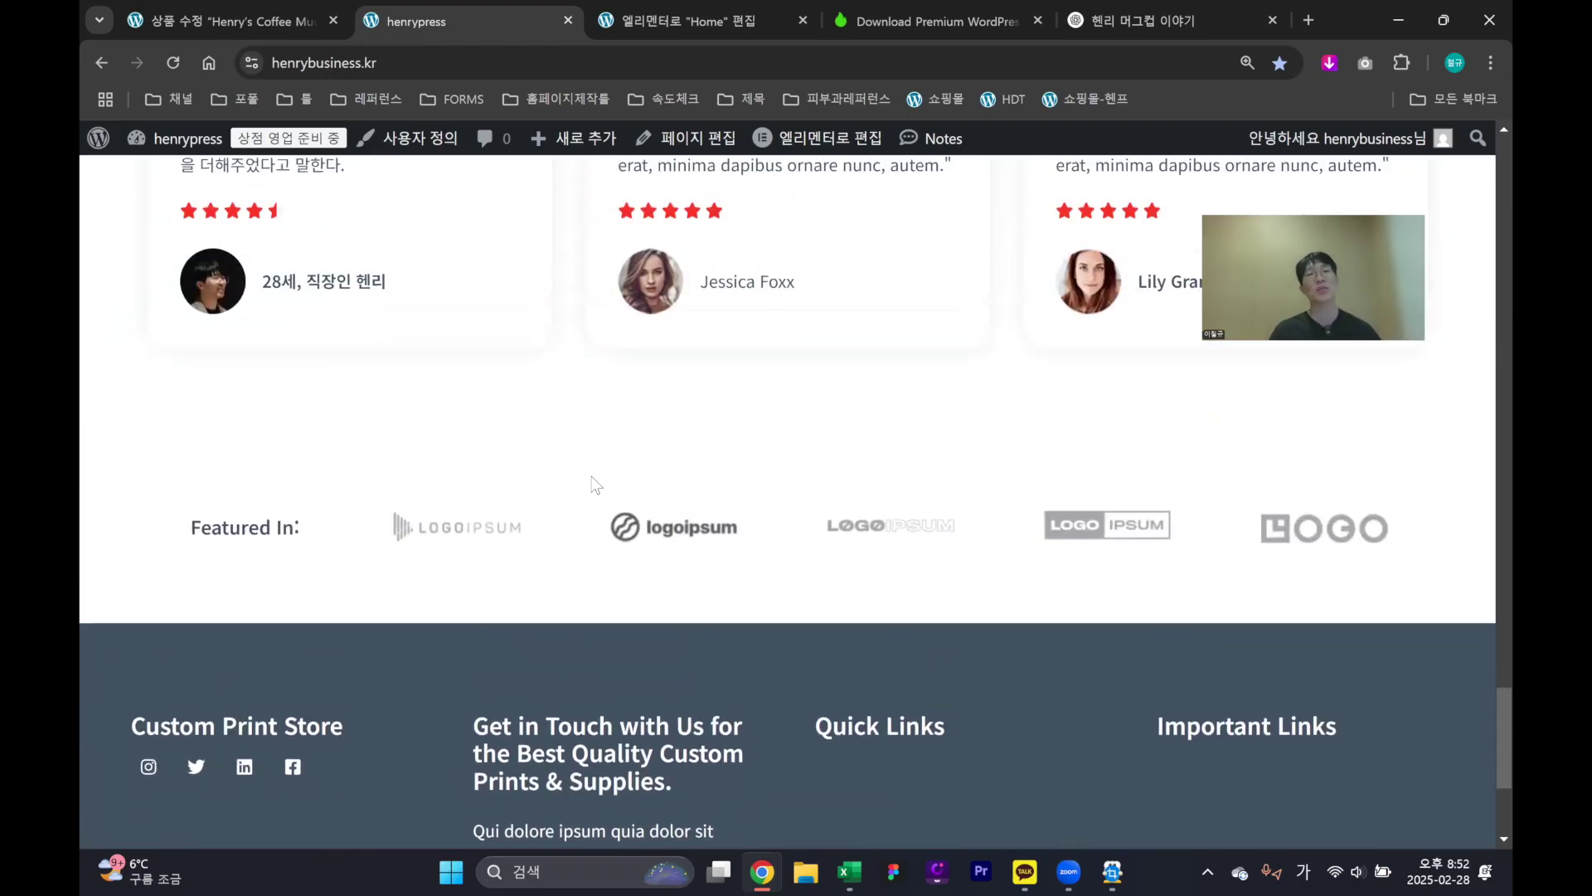
scroll(650, 451, "up", 20)
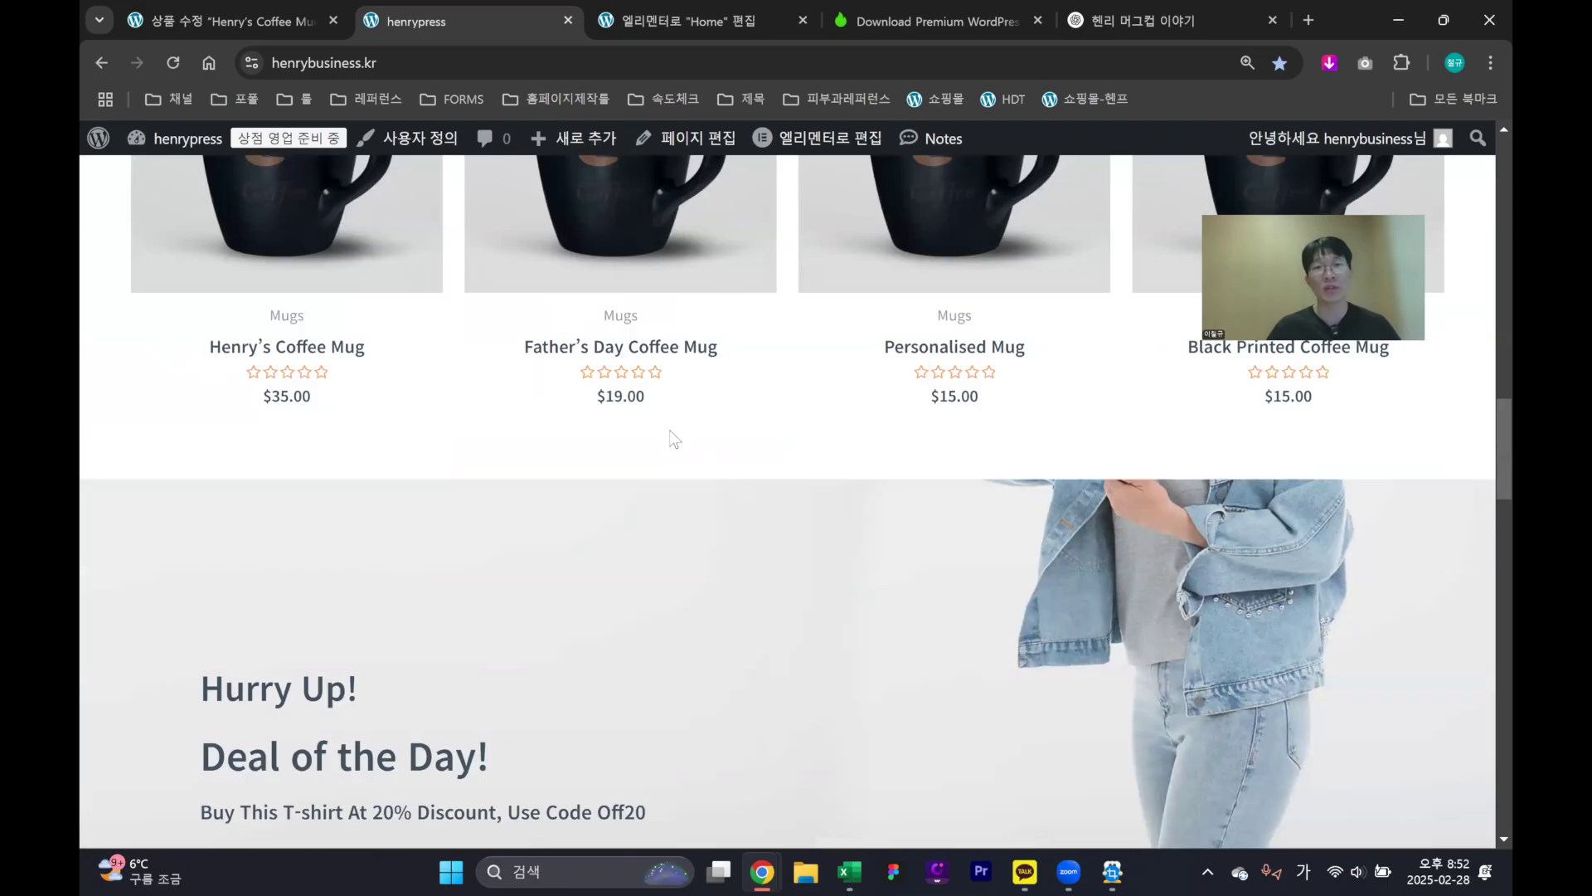
scroll(674, 432, "up", 4)
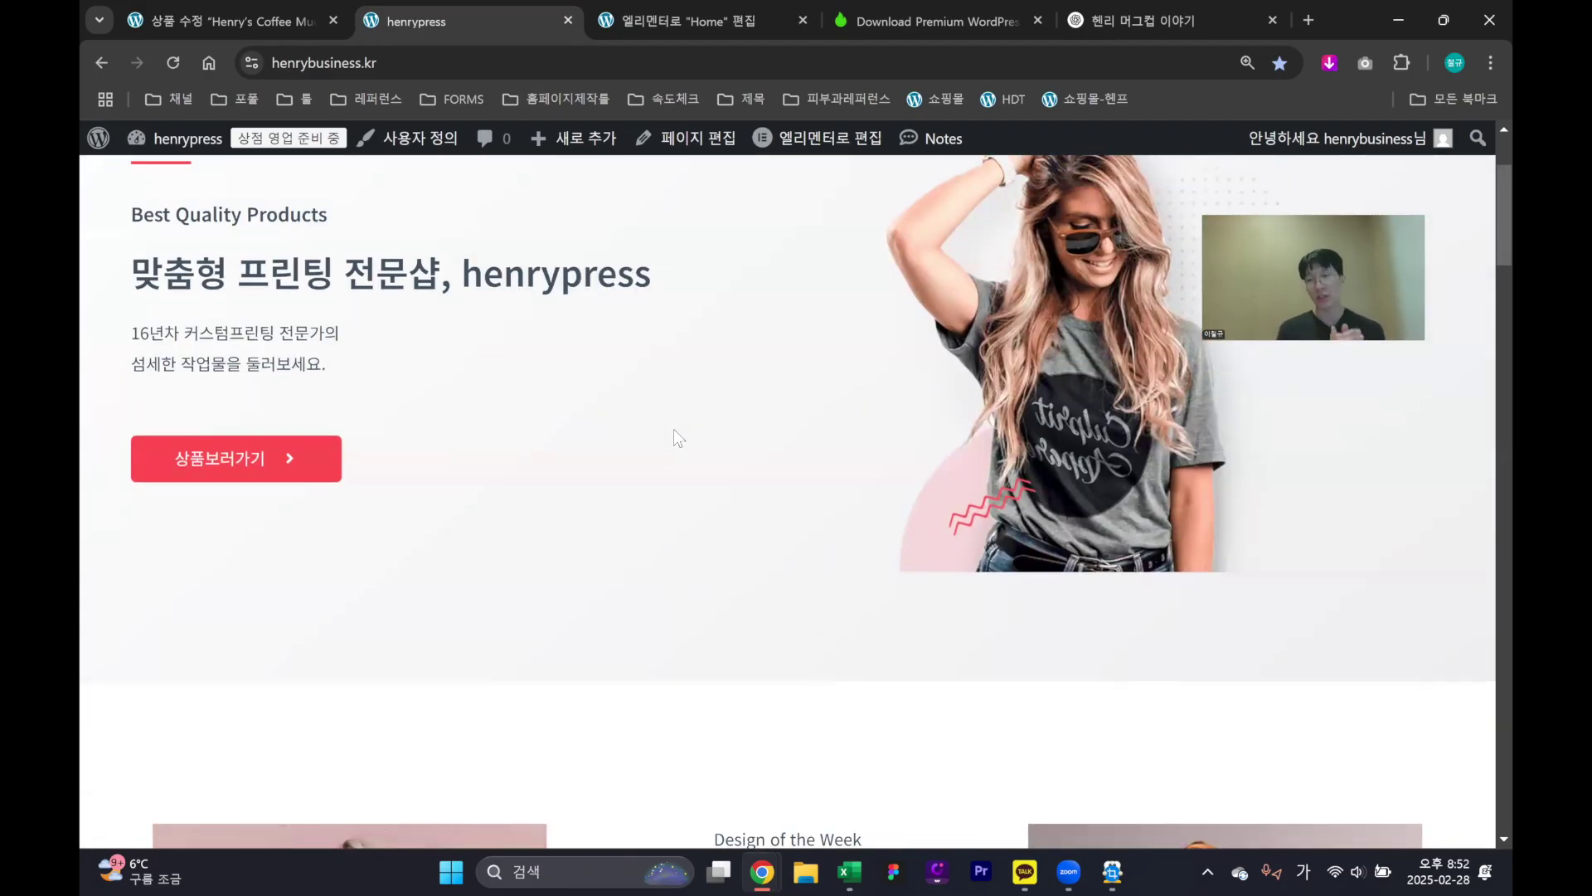
scroll(674, 430, "up", 3)
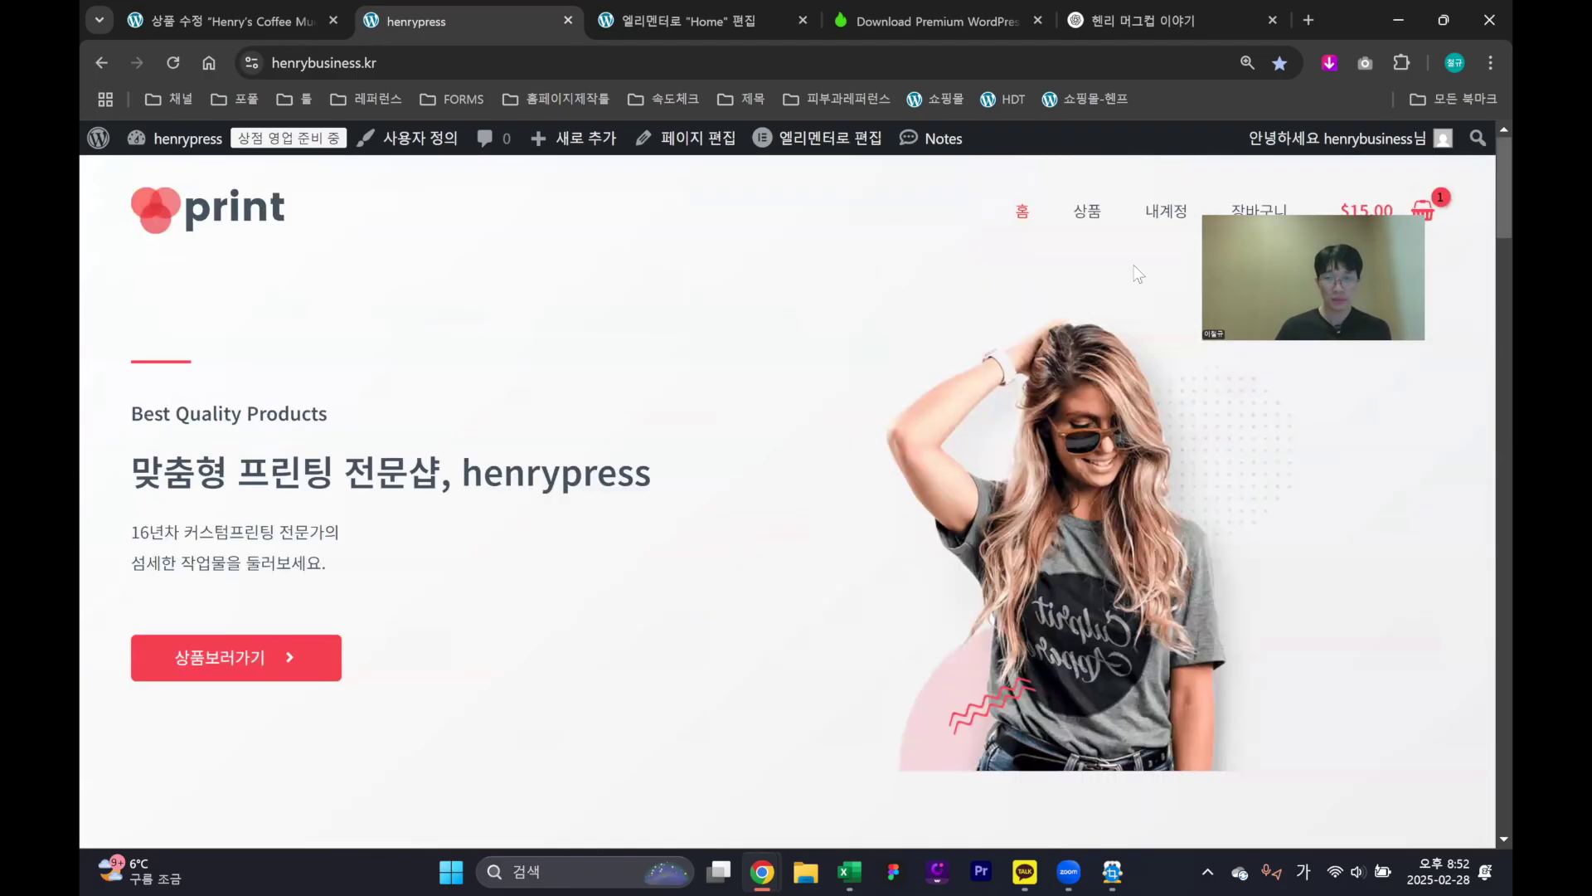
Add the Black Printed Coffee Mug to the cart from the shop page and proceed from the cart to checkout
left_click(1087, 214)
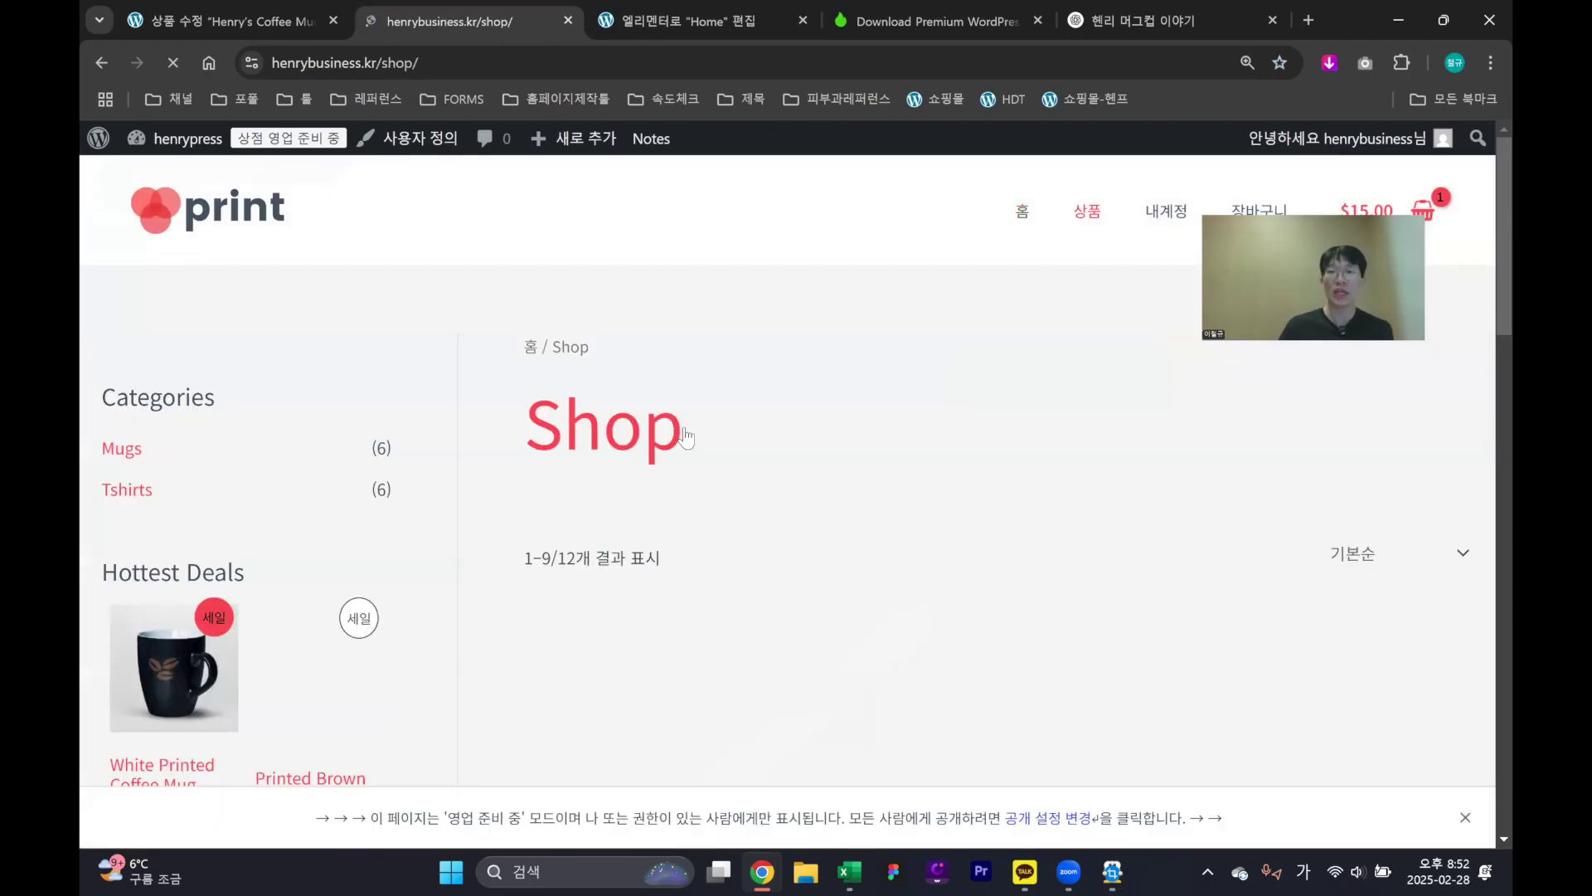
scroll(695, 414, "down", 3)
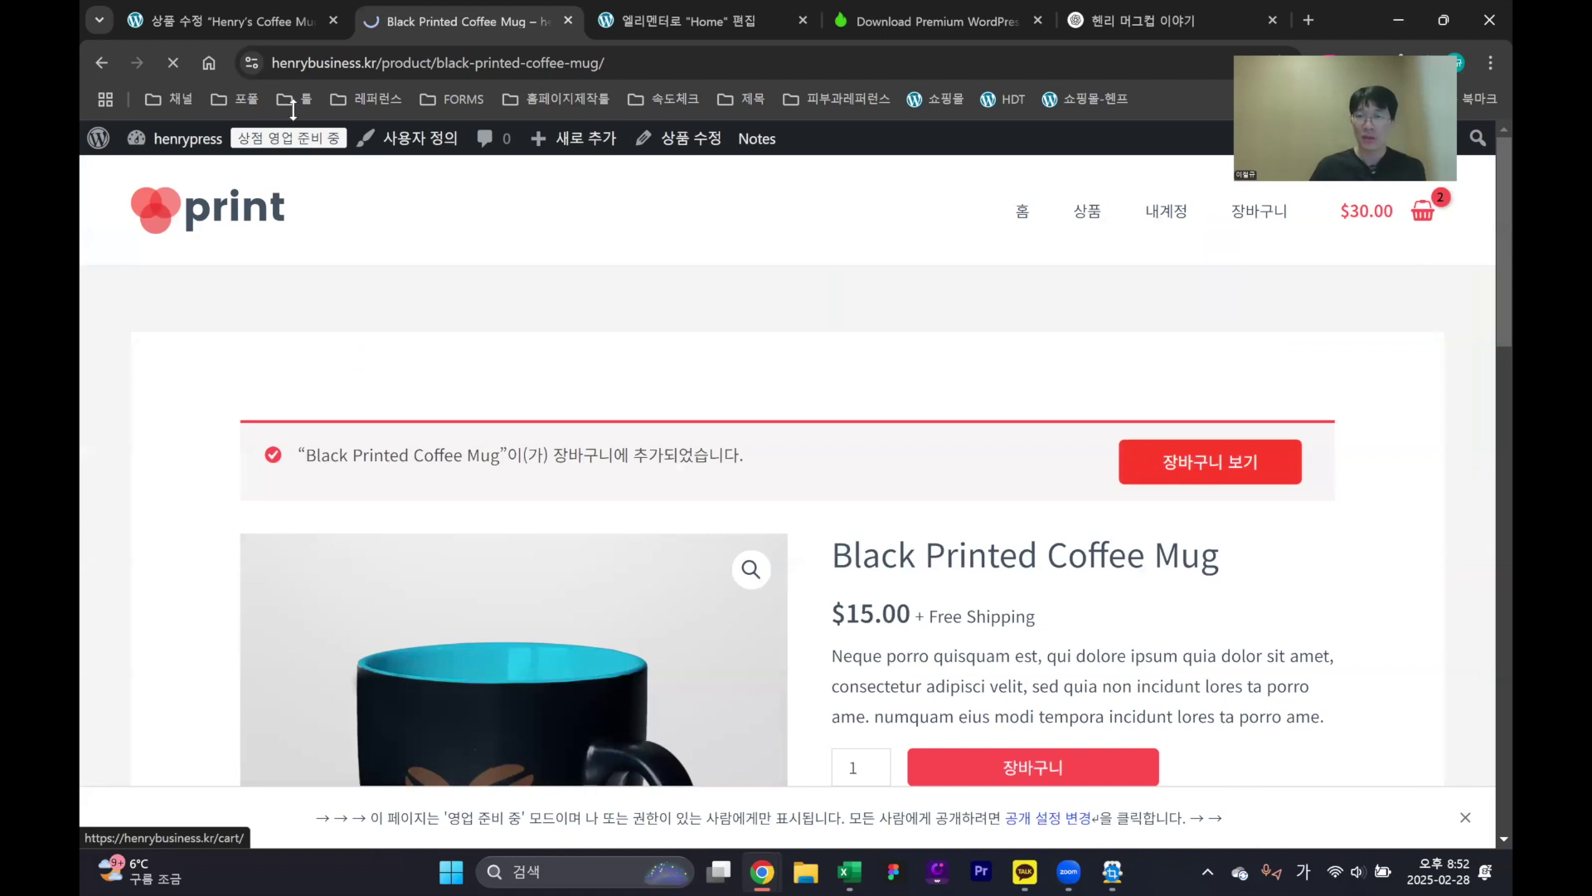
scroll(1142, 430, "down", 1)
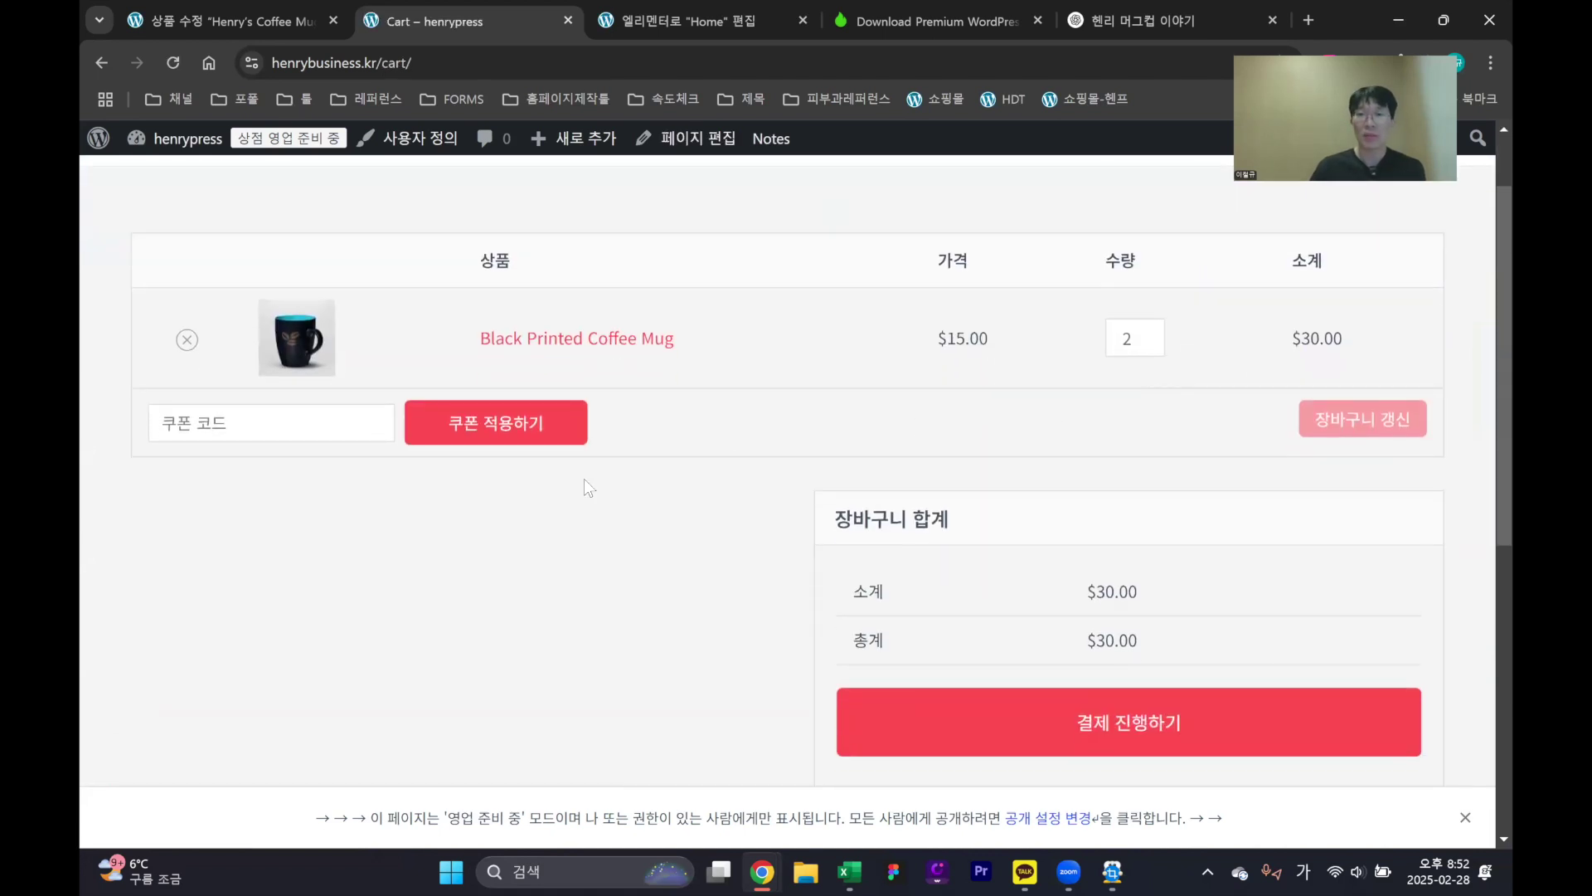
left_click(1101, 717)
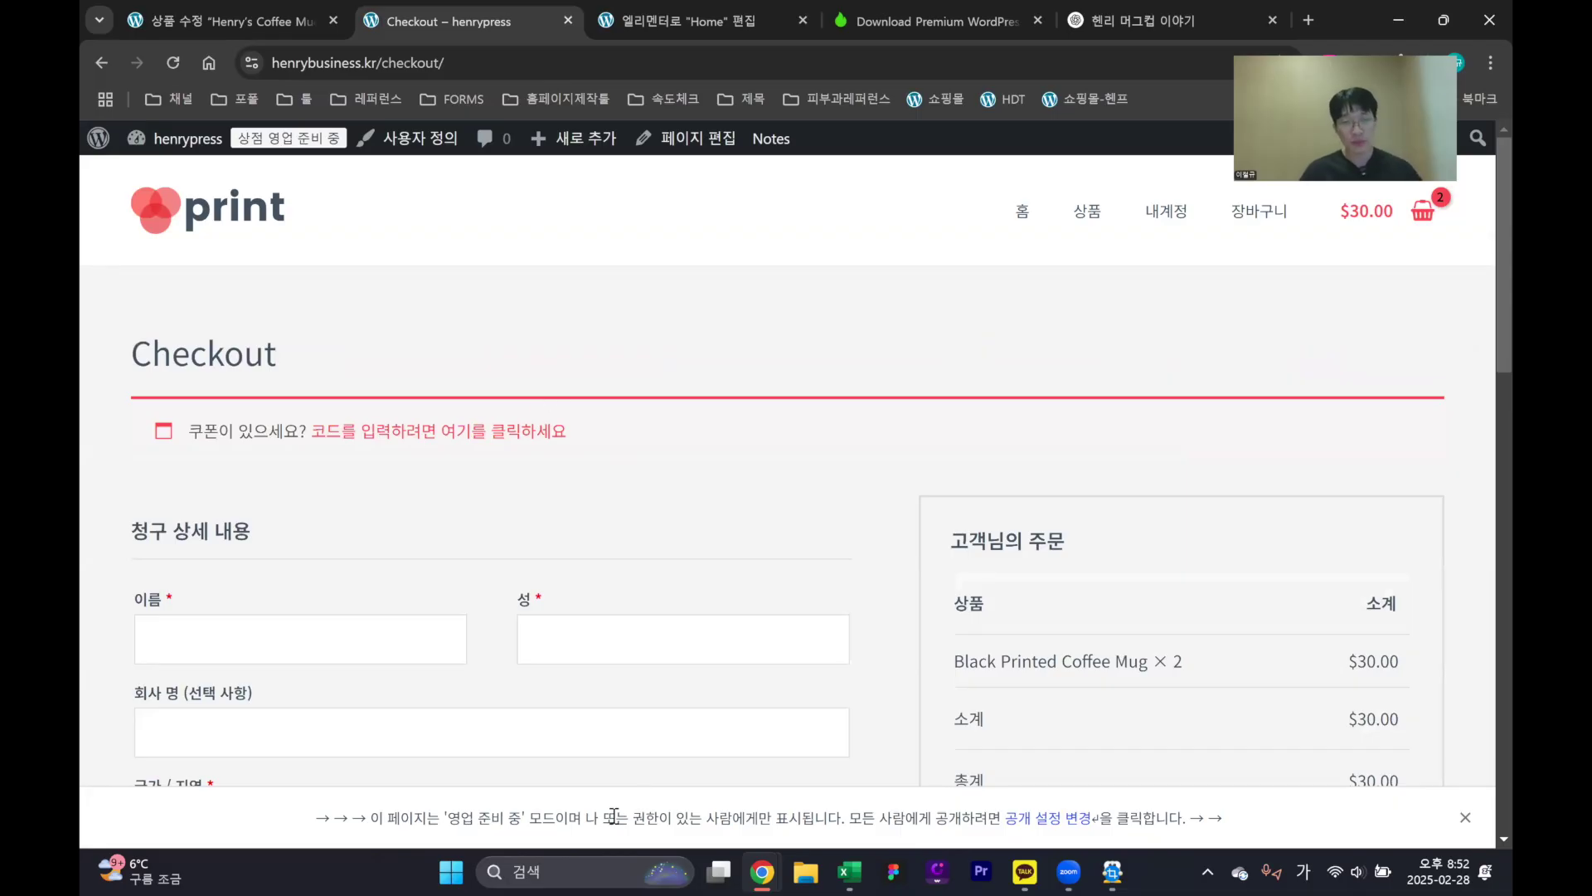
Fill in the checkout billing details with the browser's saved address entry and review the remaining fields down to the order notes
scroll(469, 344, "down", 1)
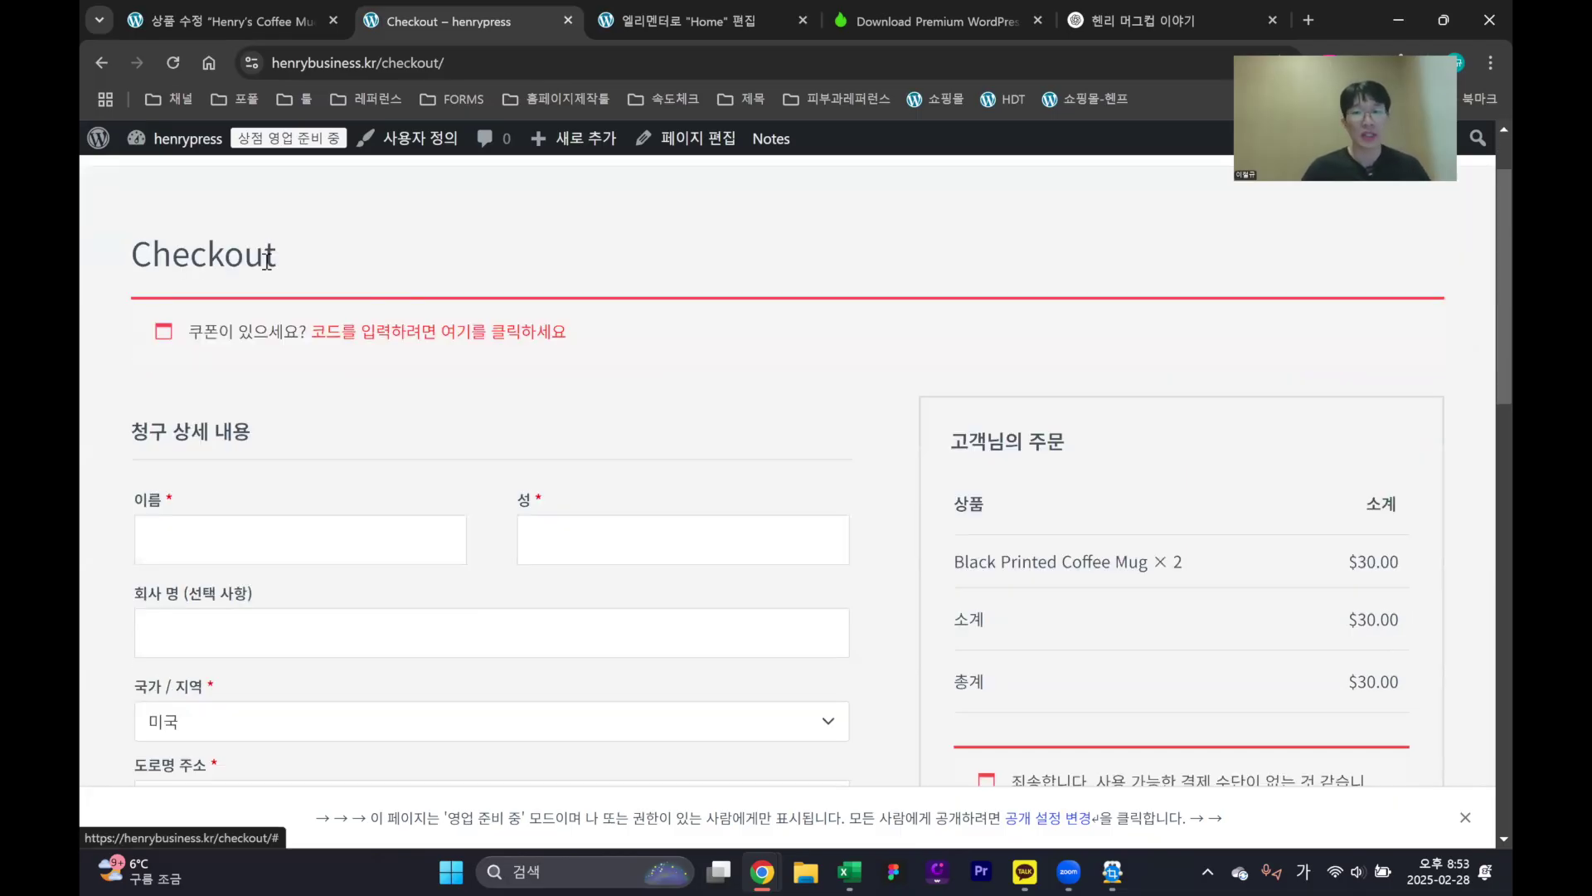
scroll(347, 525, "down", 1)
left_click(320, 437)
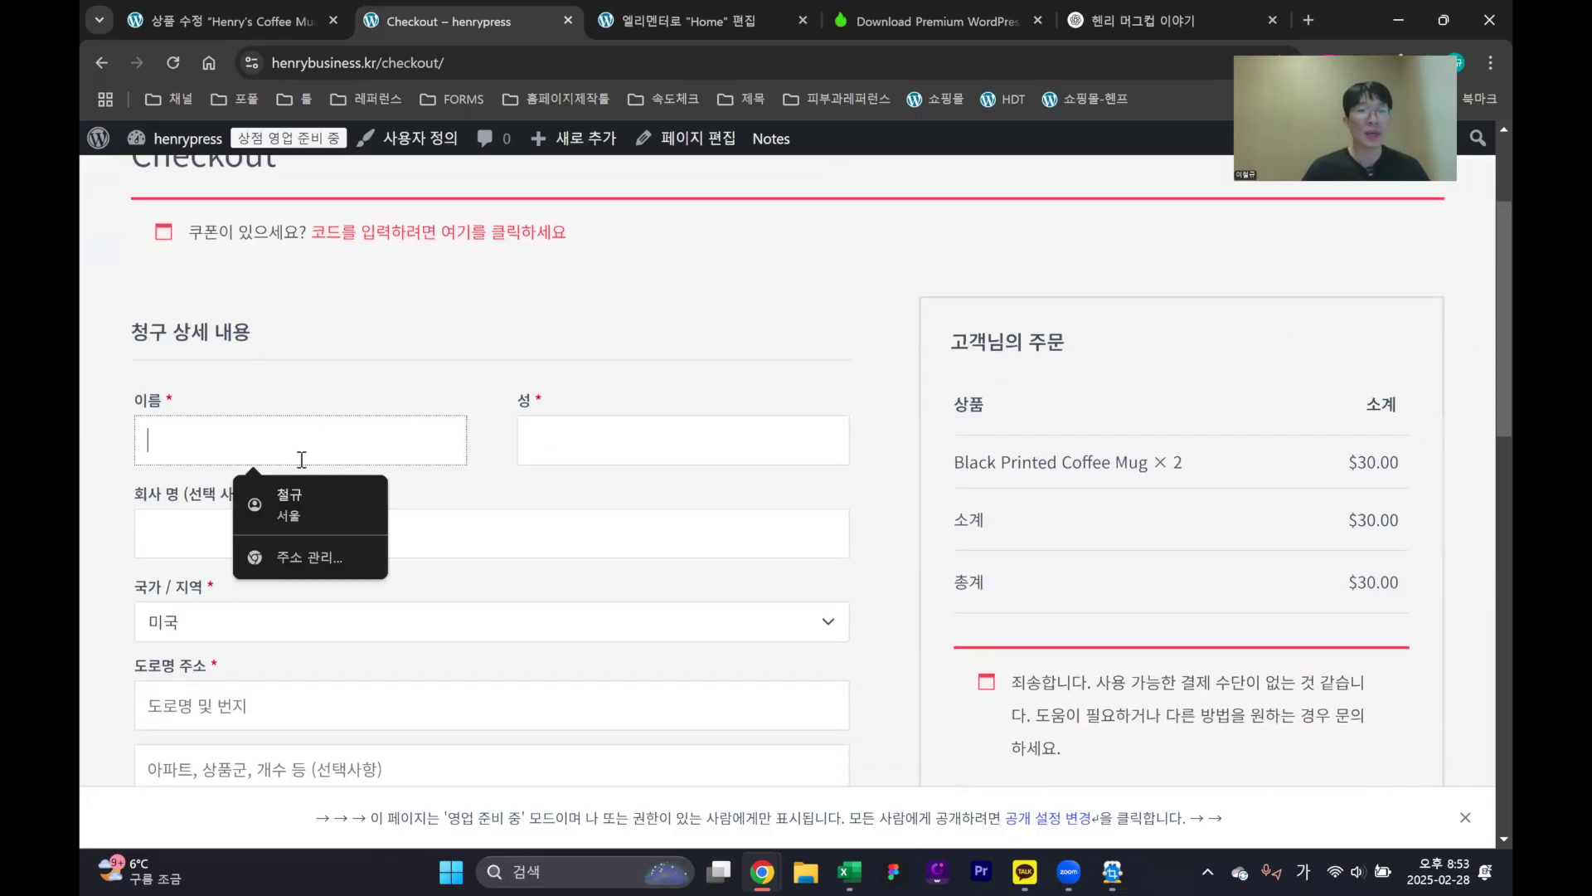
left_click(297, 490)
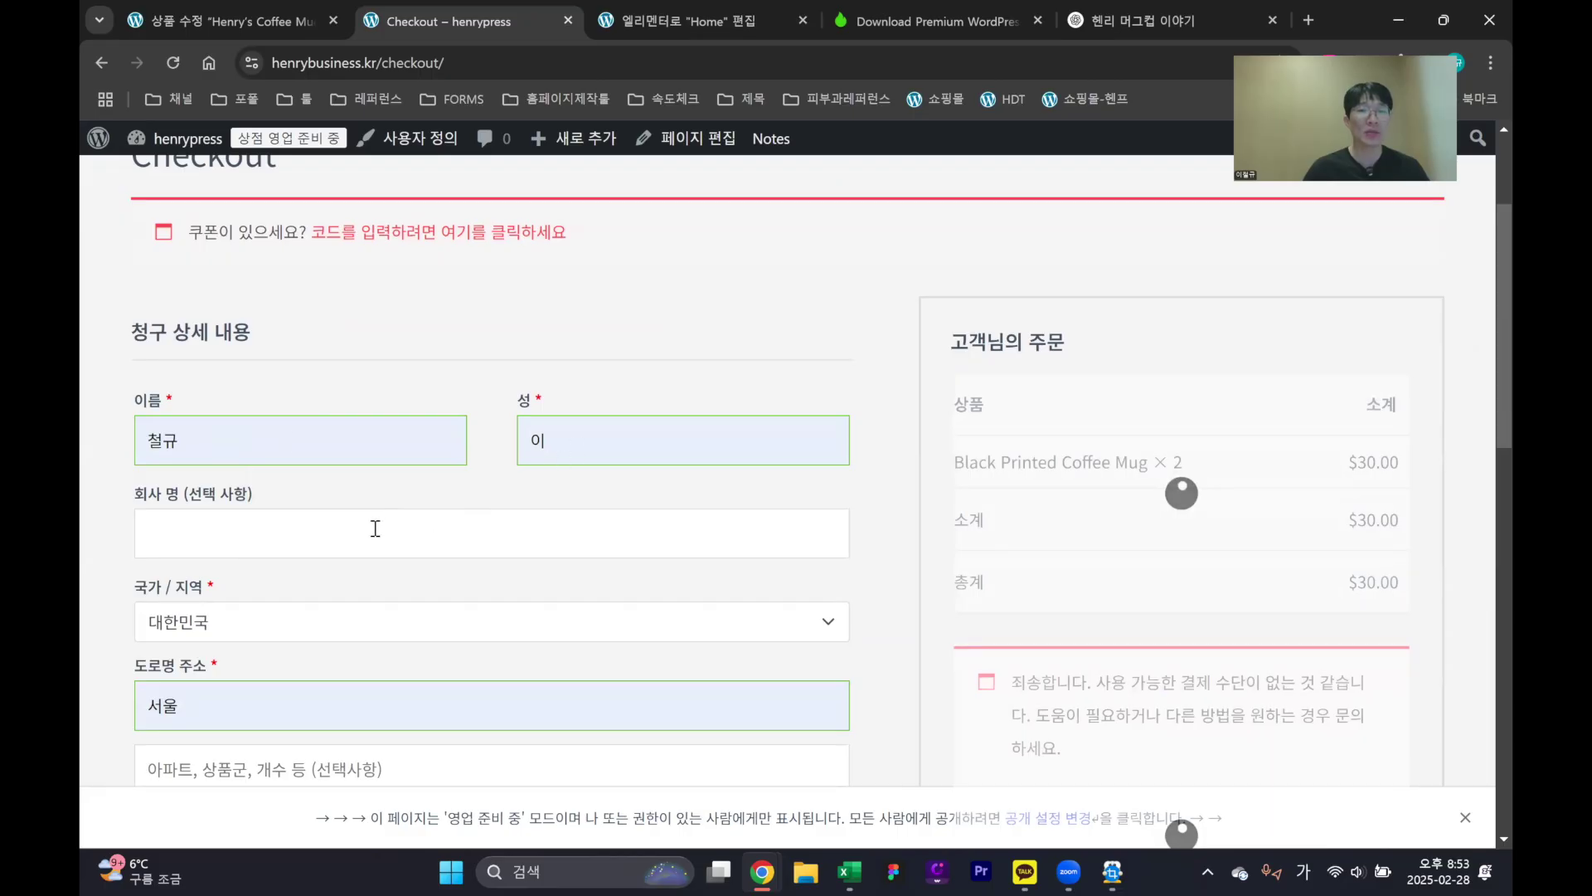
scroll(315, 491, "down", 3)
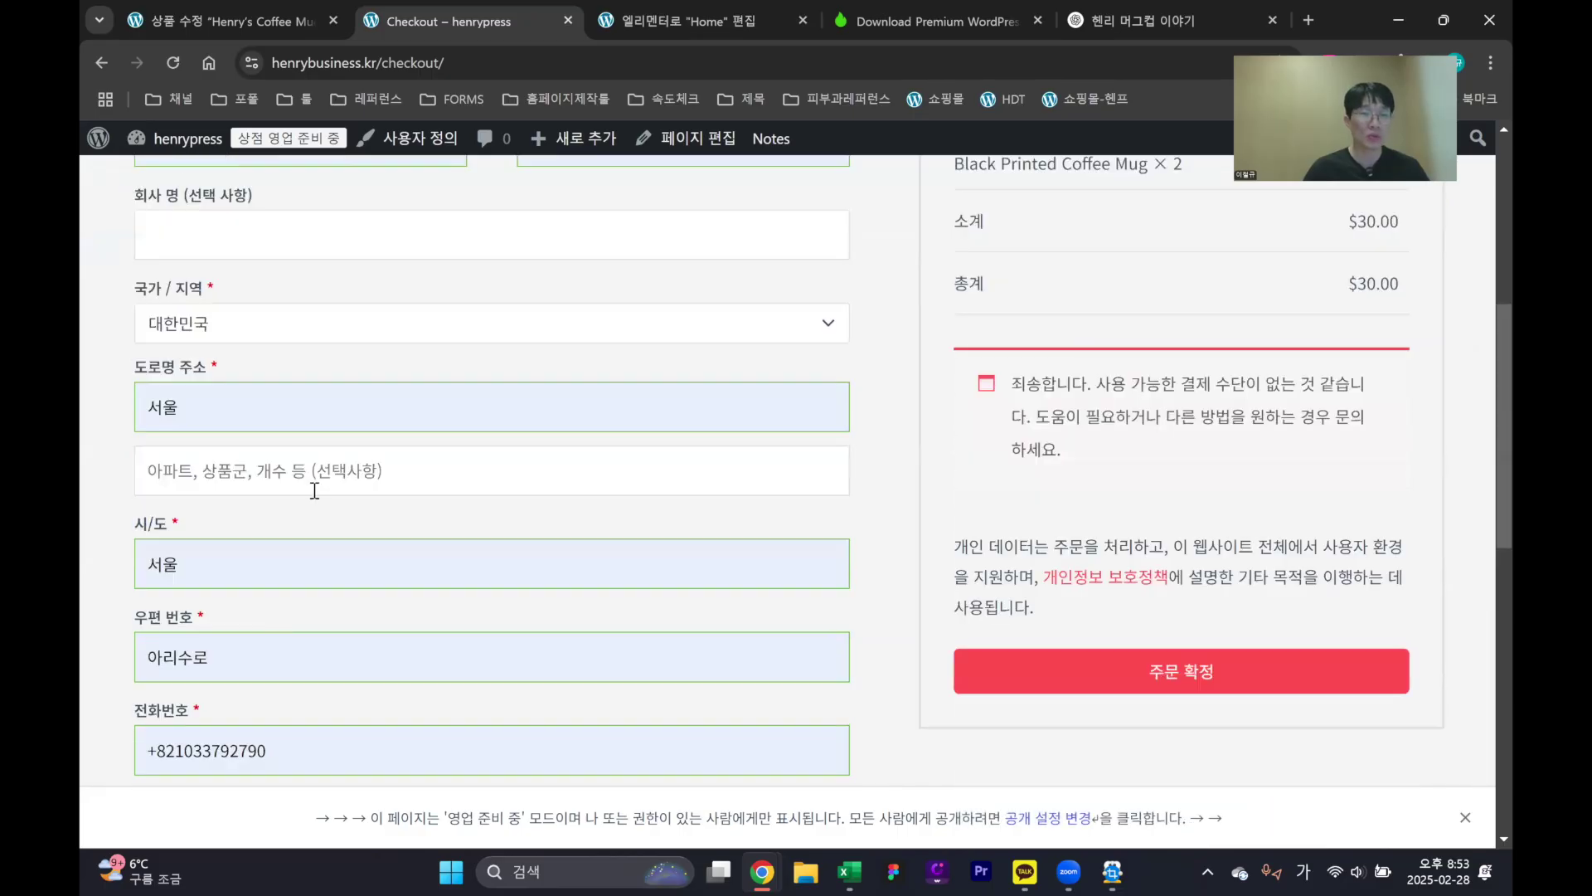
scroll(287, 653, "down", 1)
scroll(320, 615, "down", 1)
scroll(290, 524, "up", 1)
scroll(320, 430, "down", 3)
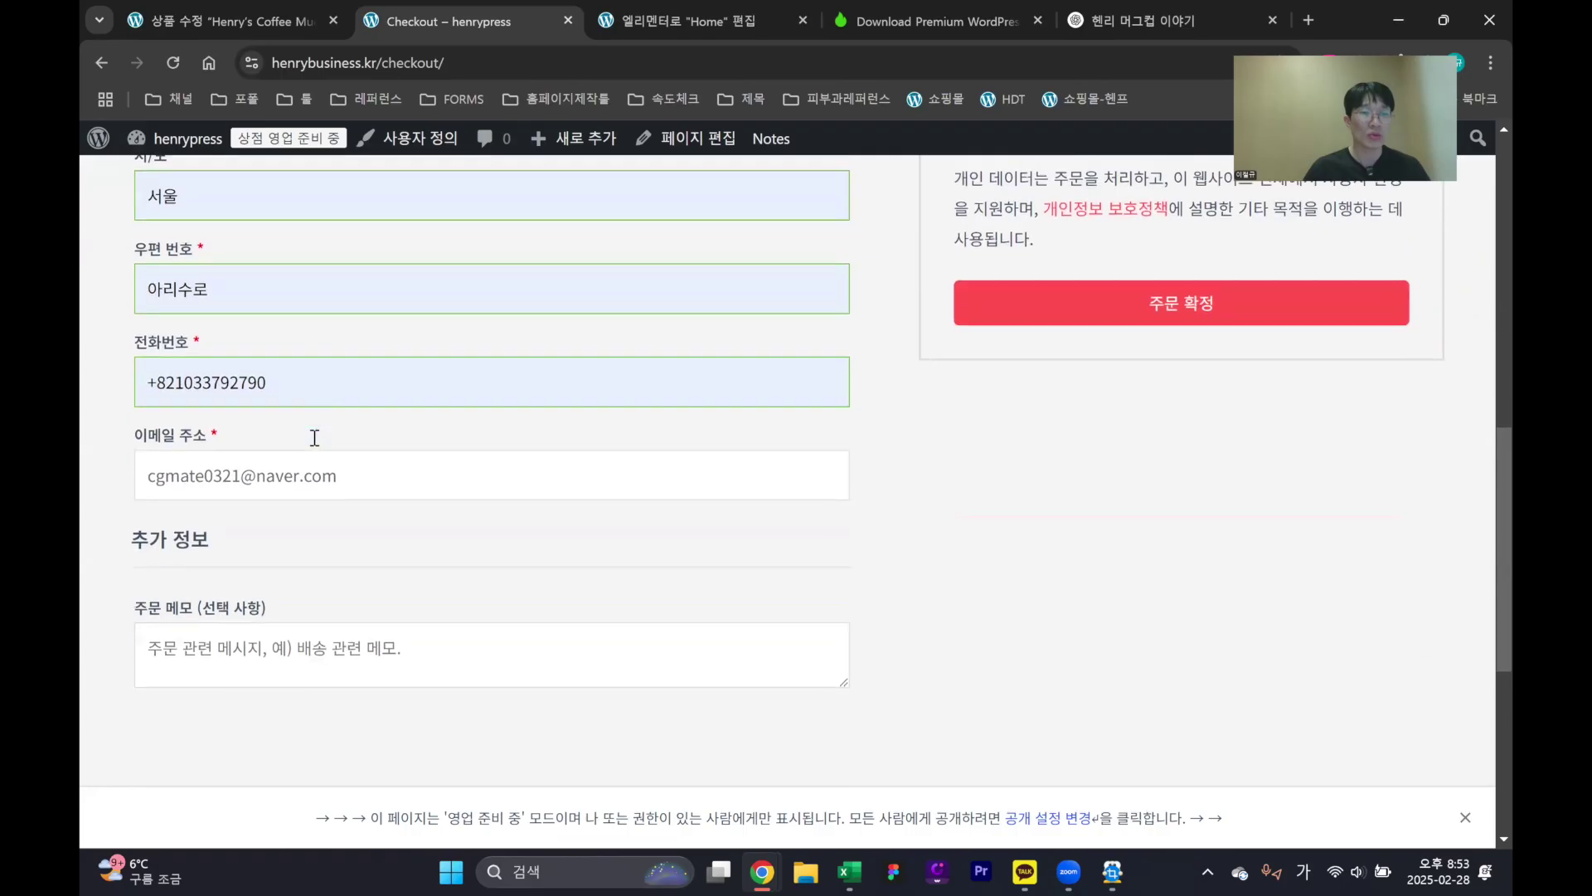
Review the completed checkout form, covering the name, address and contact fields beside the order summary
scroll(315, 447, "down", 2)
scroll(324, 469, "up", 2)
scroll(286, 468, "up", 1)
left_click(280, 452)
scroll(391, 414, "up", 1)
scroll(375, 483, "up", 1)
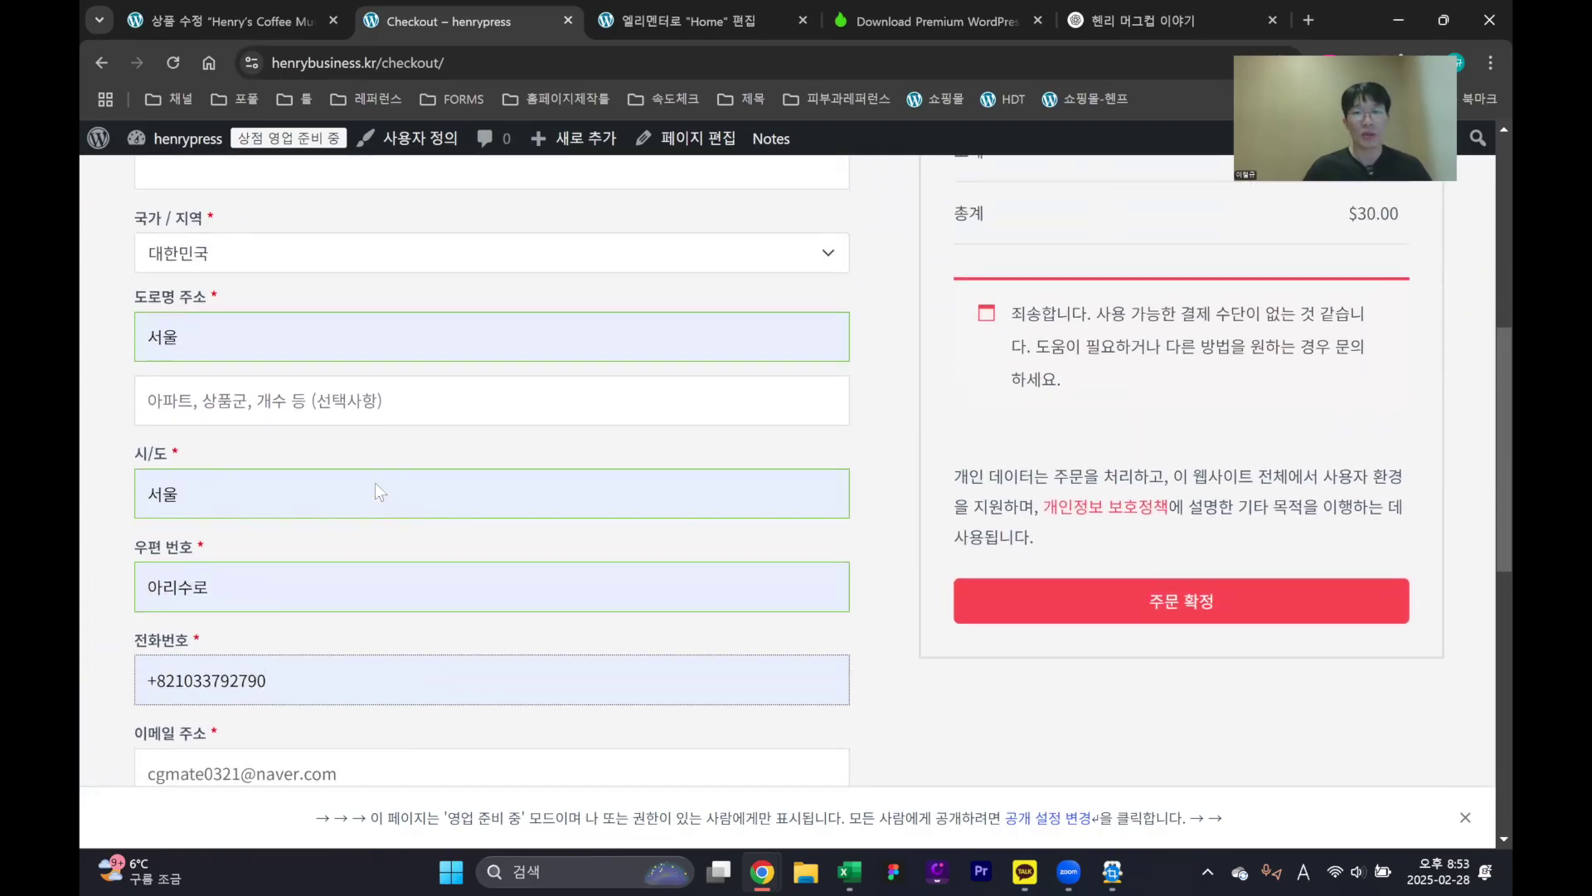
scroll(375, 483, "up", 3)
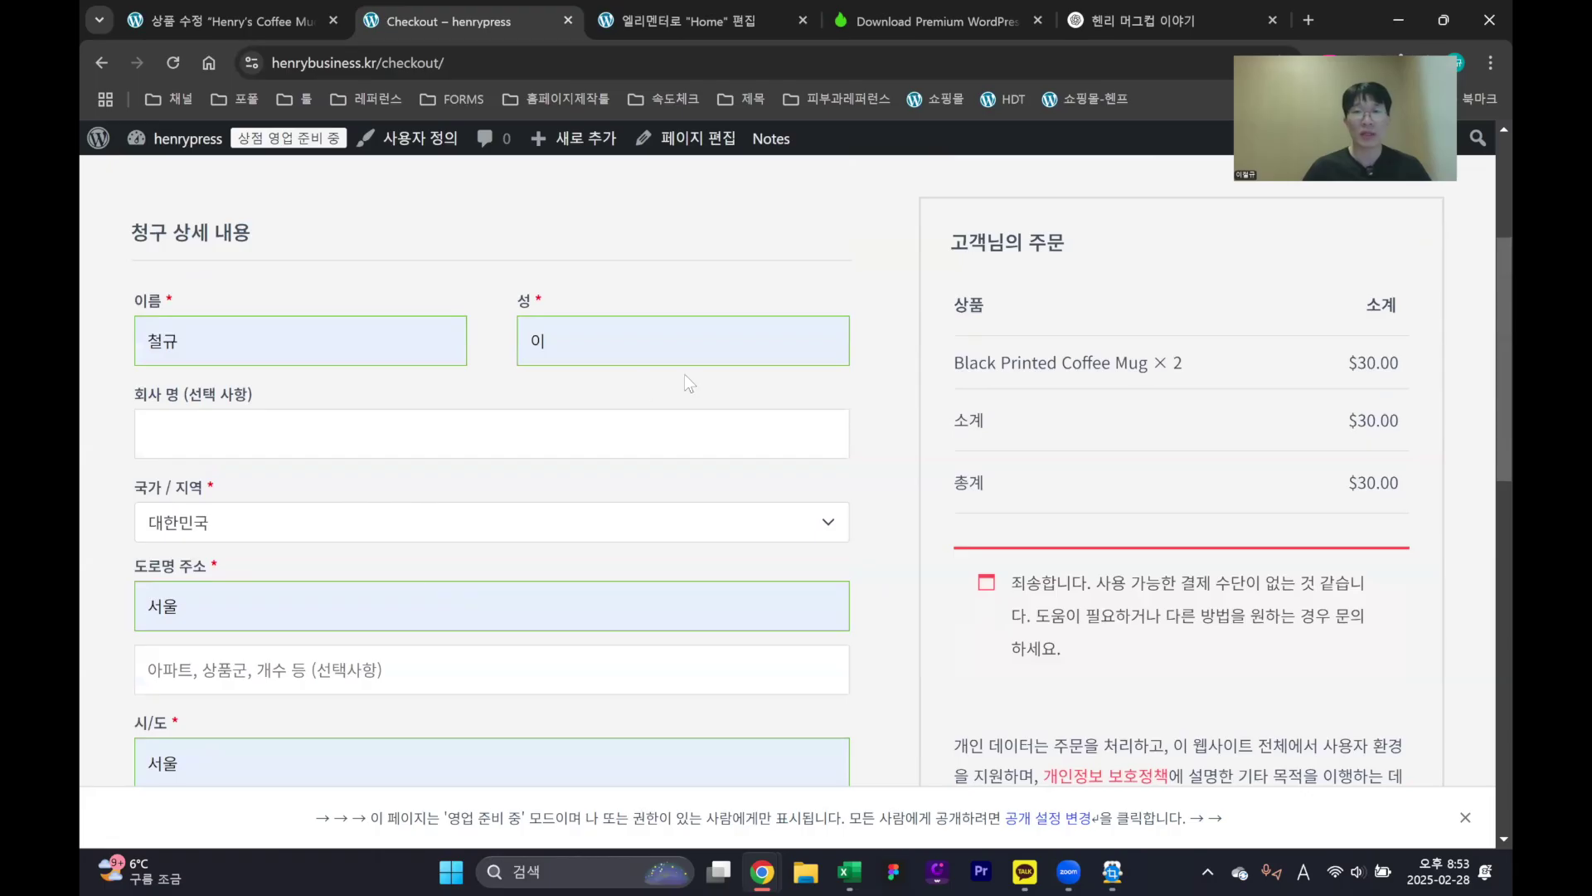
scroll(685, 375, "up", 1)
scroll(374, 420, "down", 2)
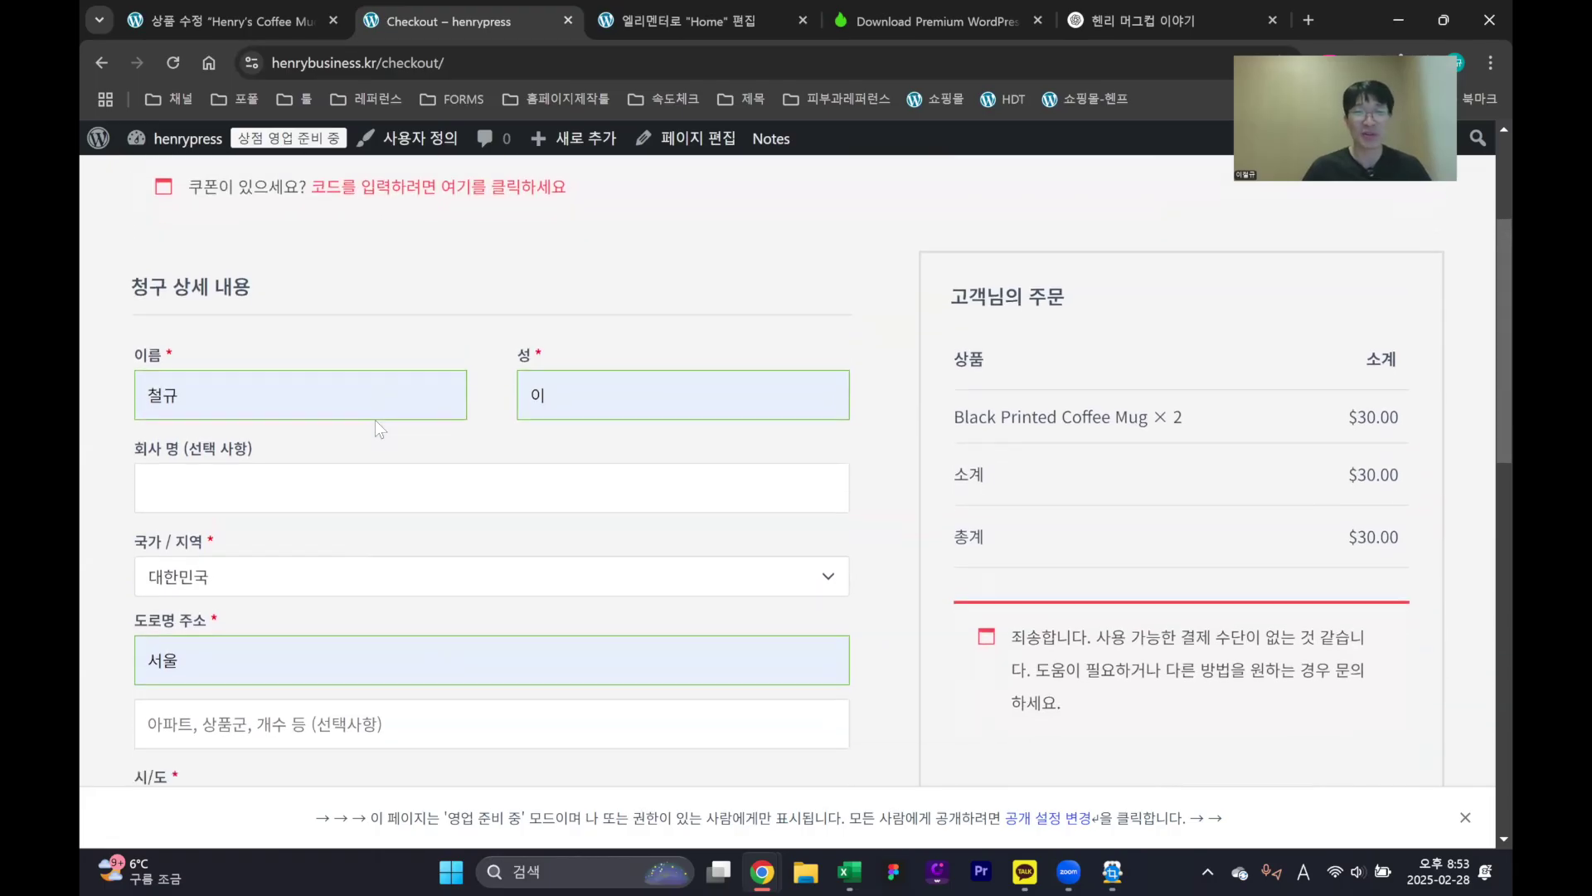
scroll(427, 345, "up", 1)
left_click(313, 340)
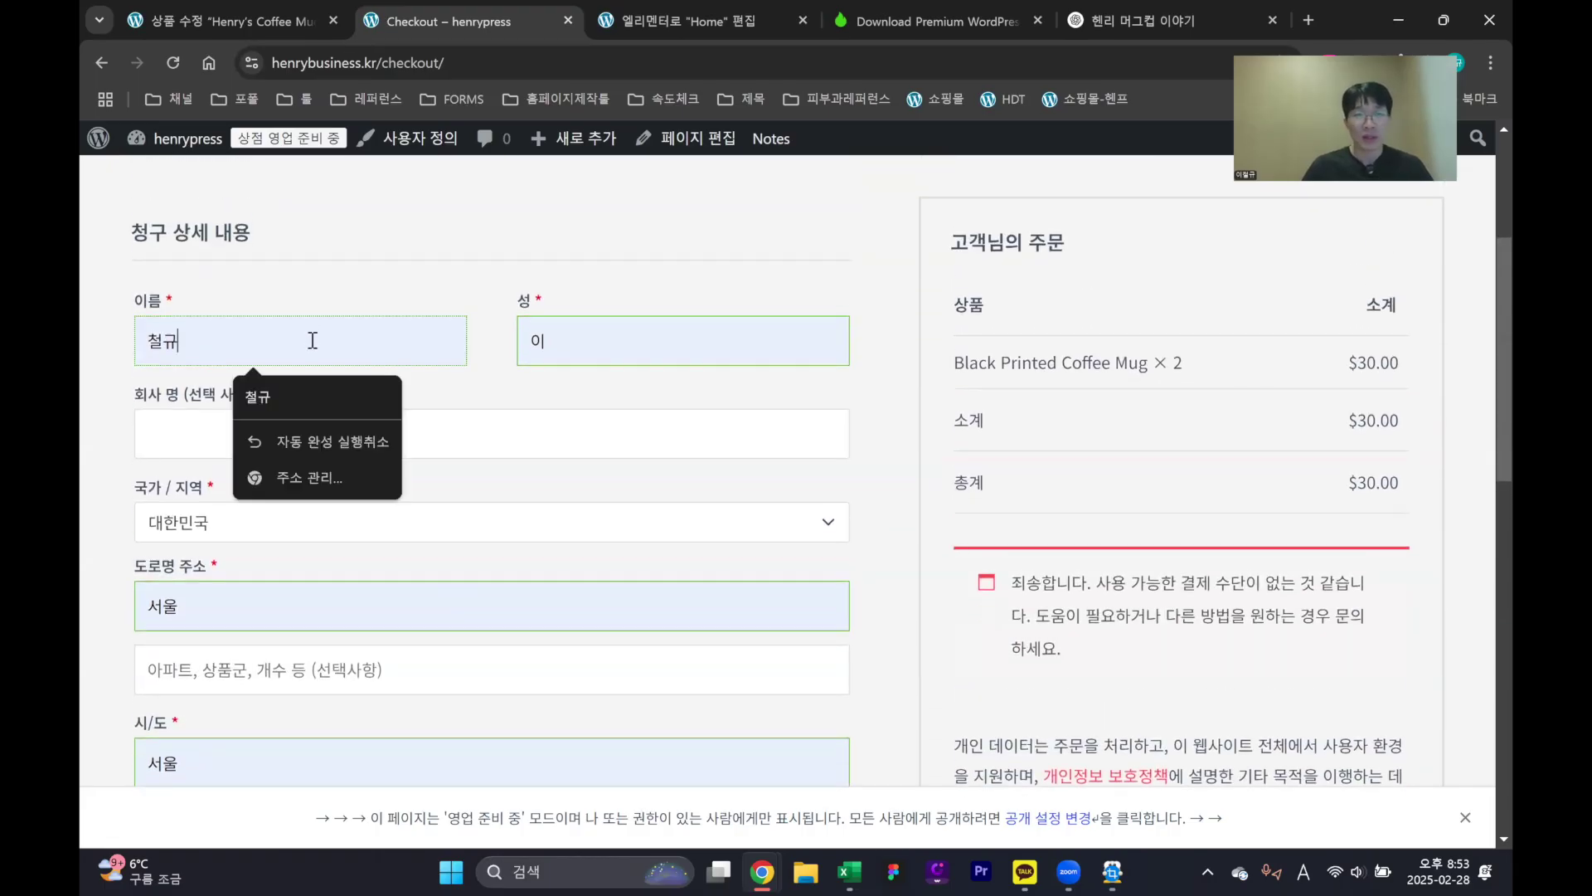
left_click(638, 336)
left_click(659, 276)
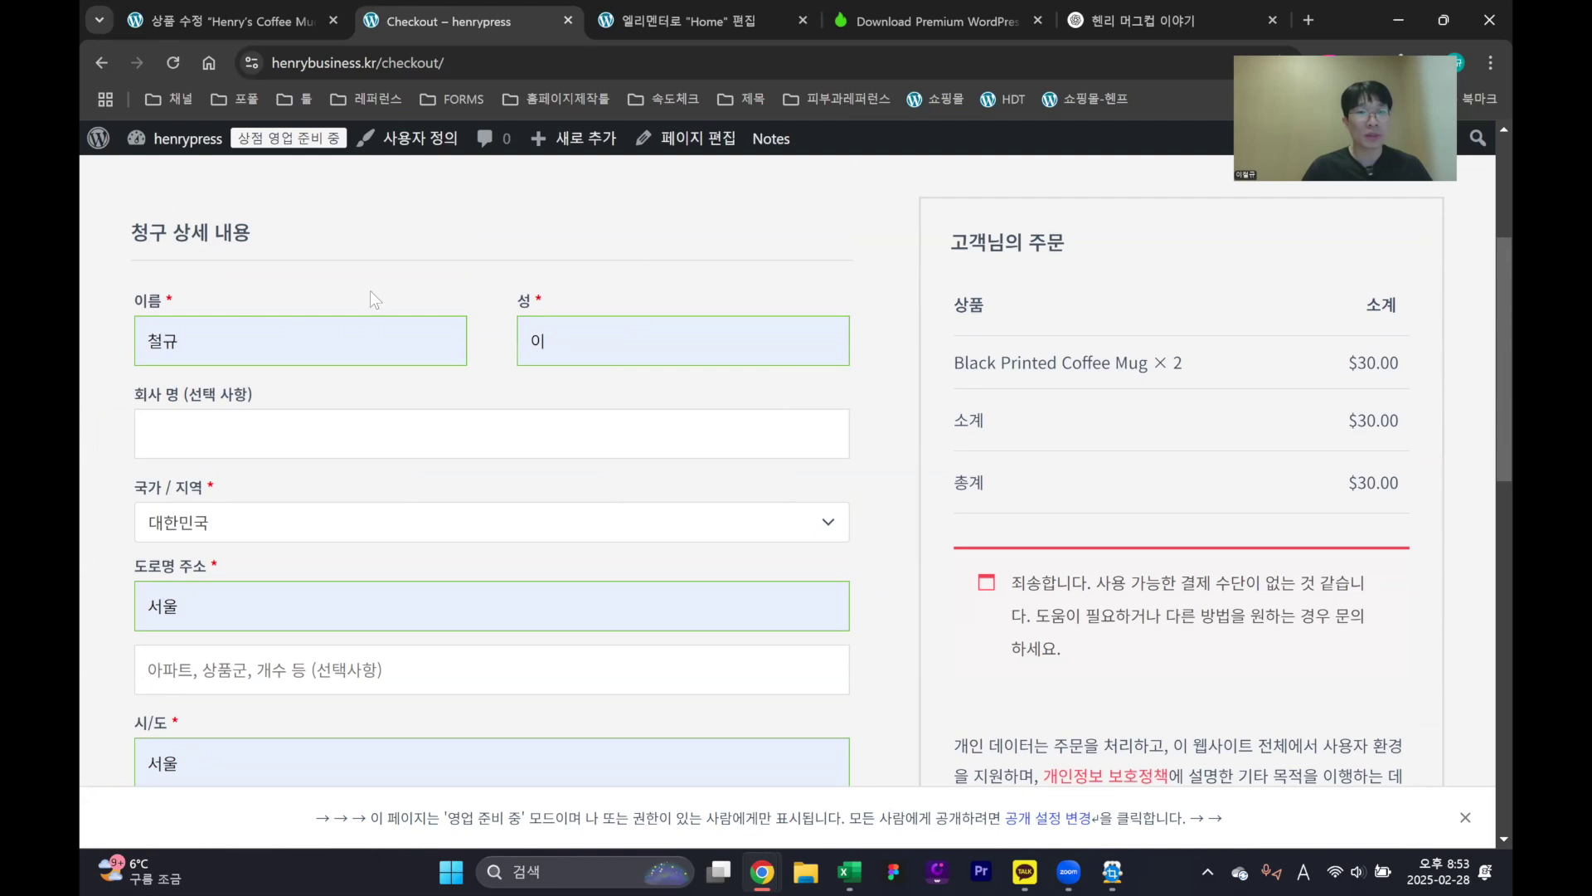
left_click_drag(135, 231, 390, 451)
scroll(302, 461, "down", 3)
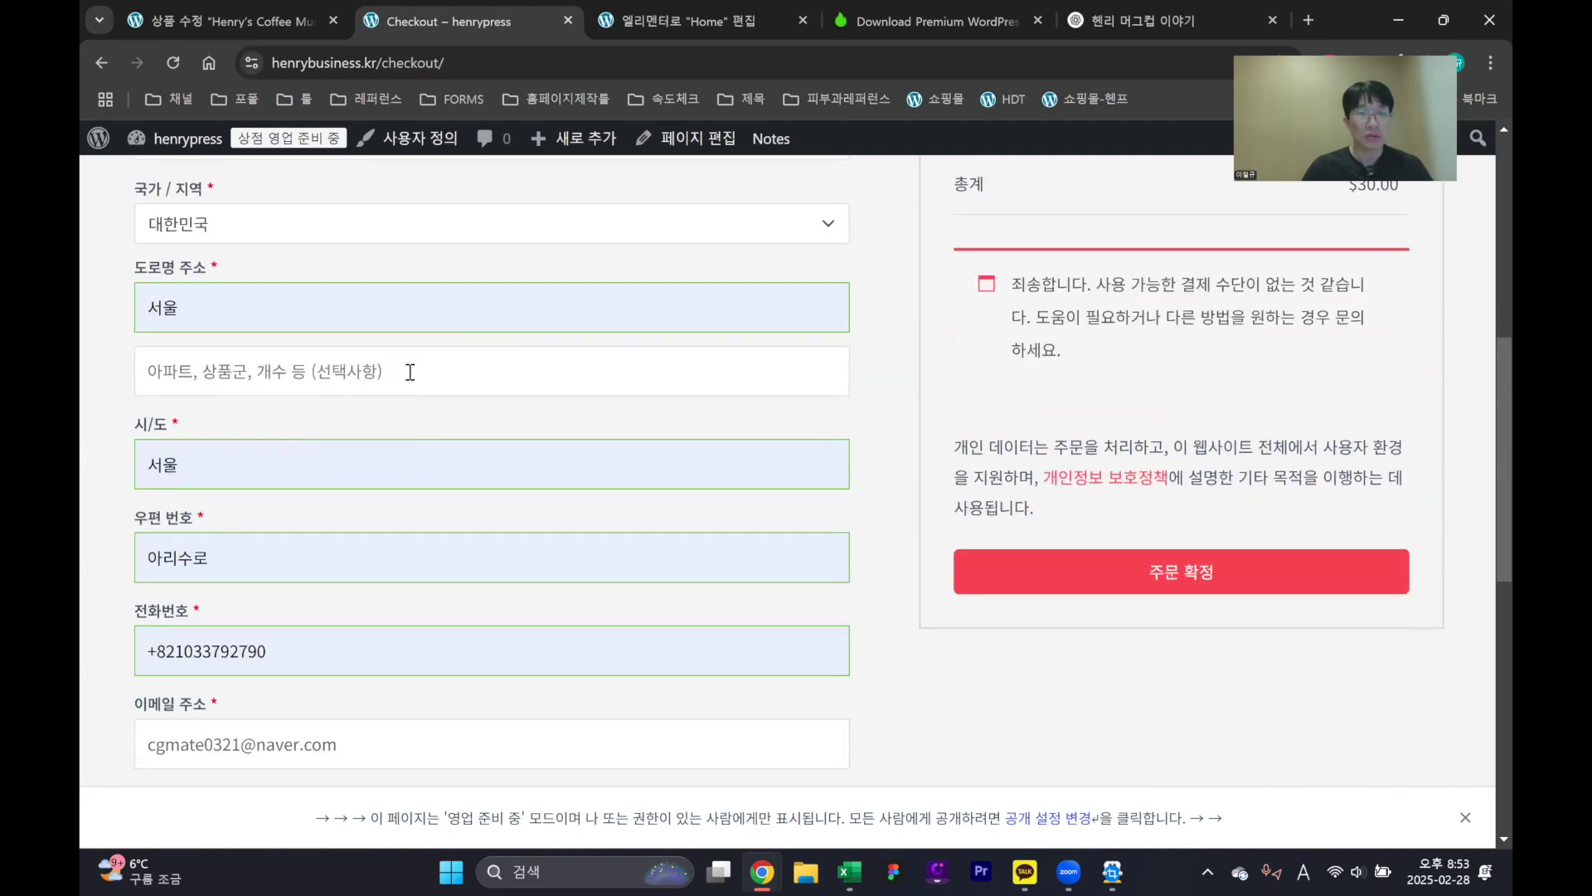
Replace the text in the required postcode field of the billing details with the customer's numeric postal code
double_click(378, 554)
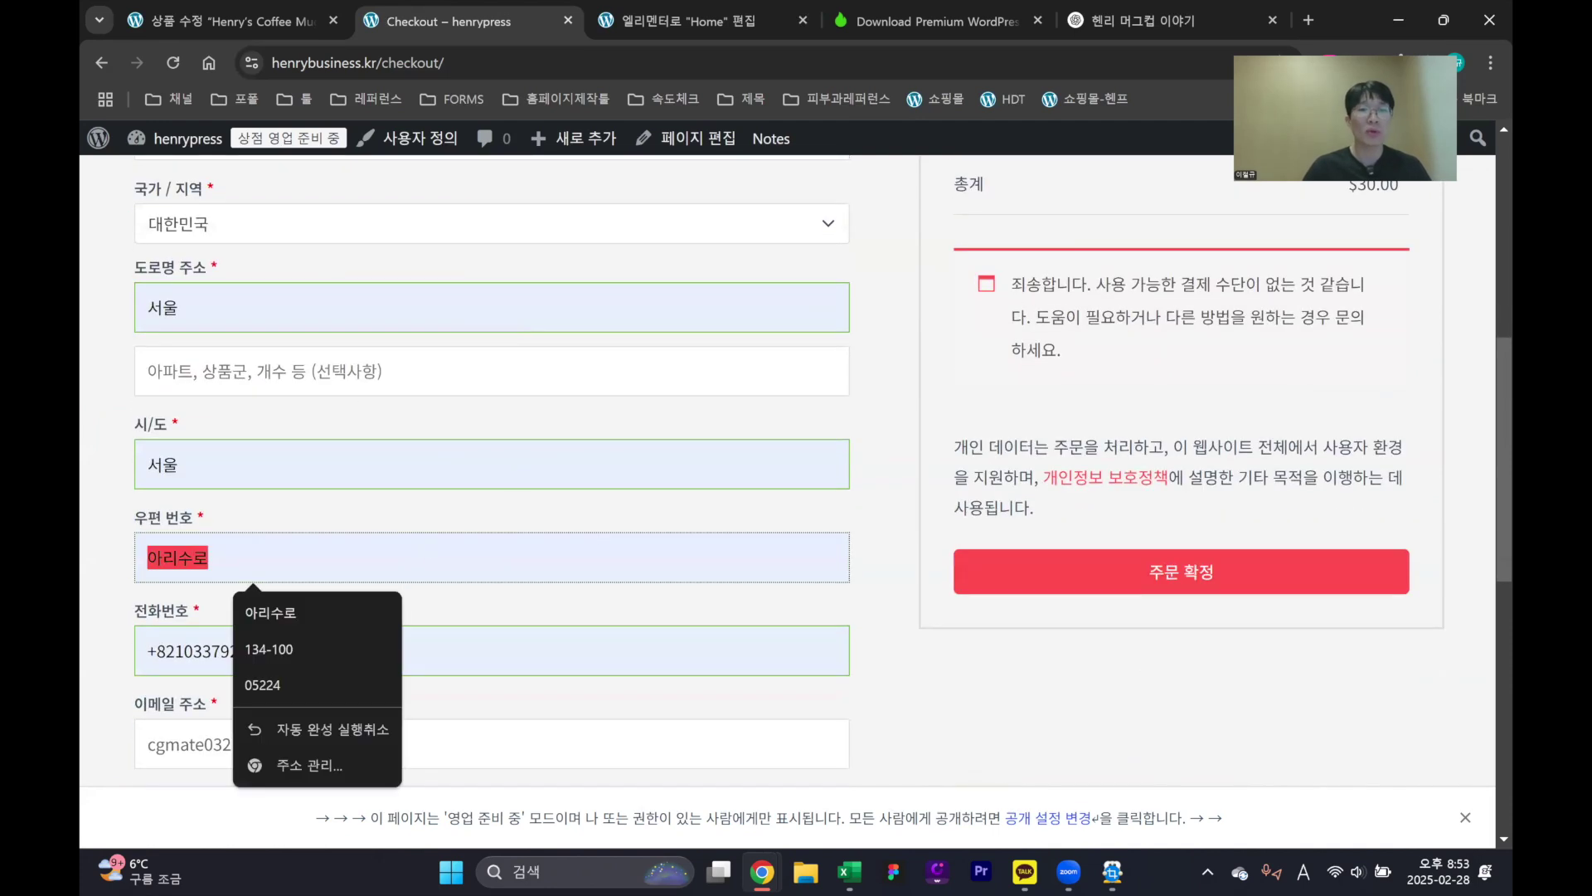
type("1")
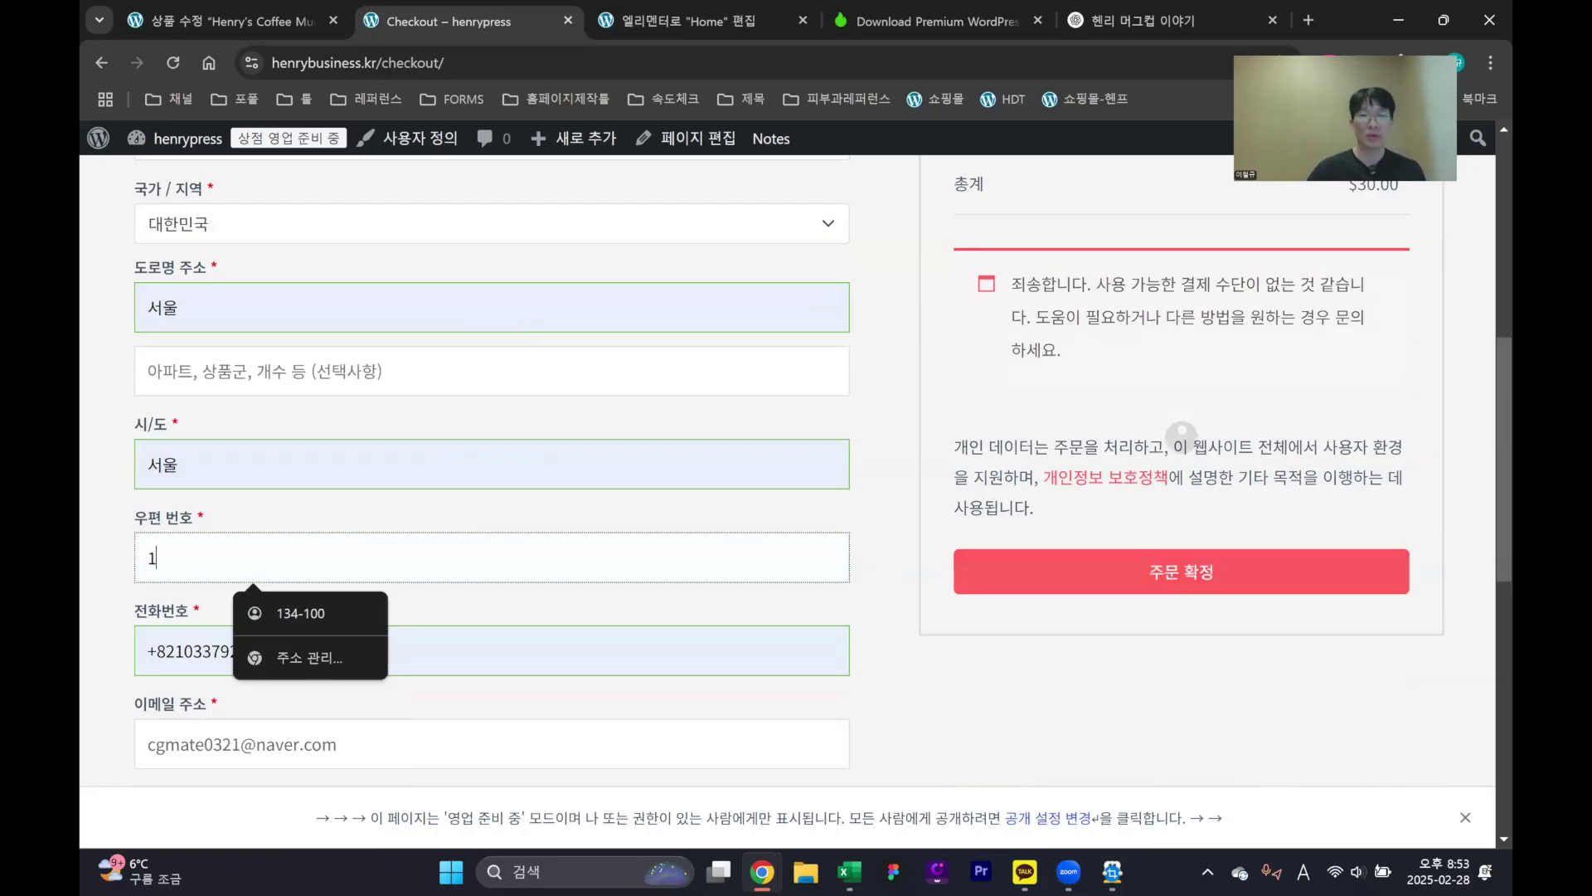
type("34082")
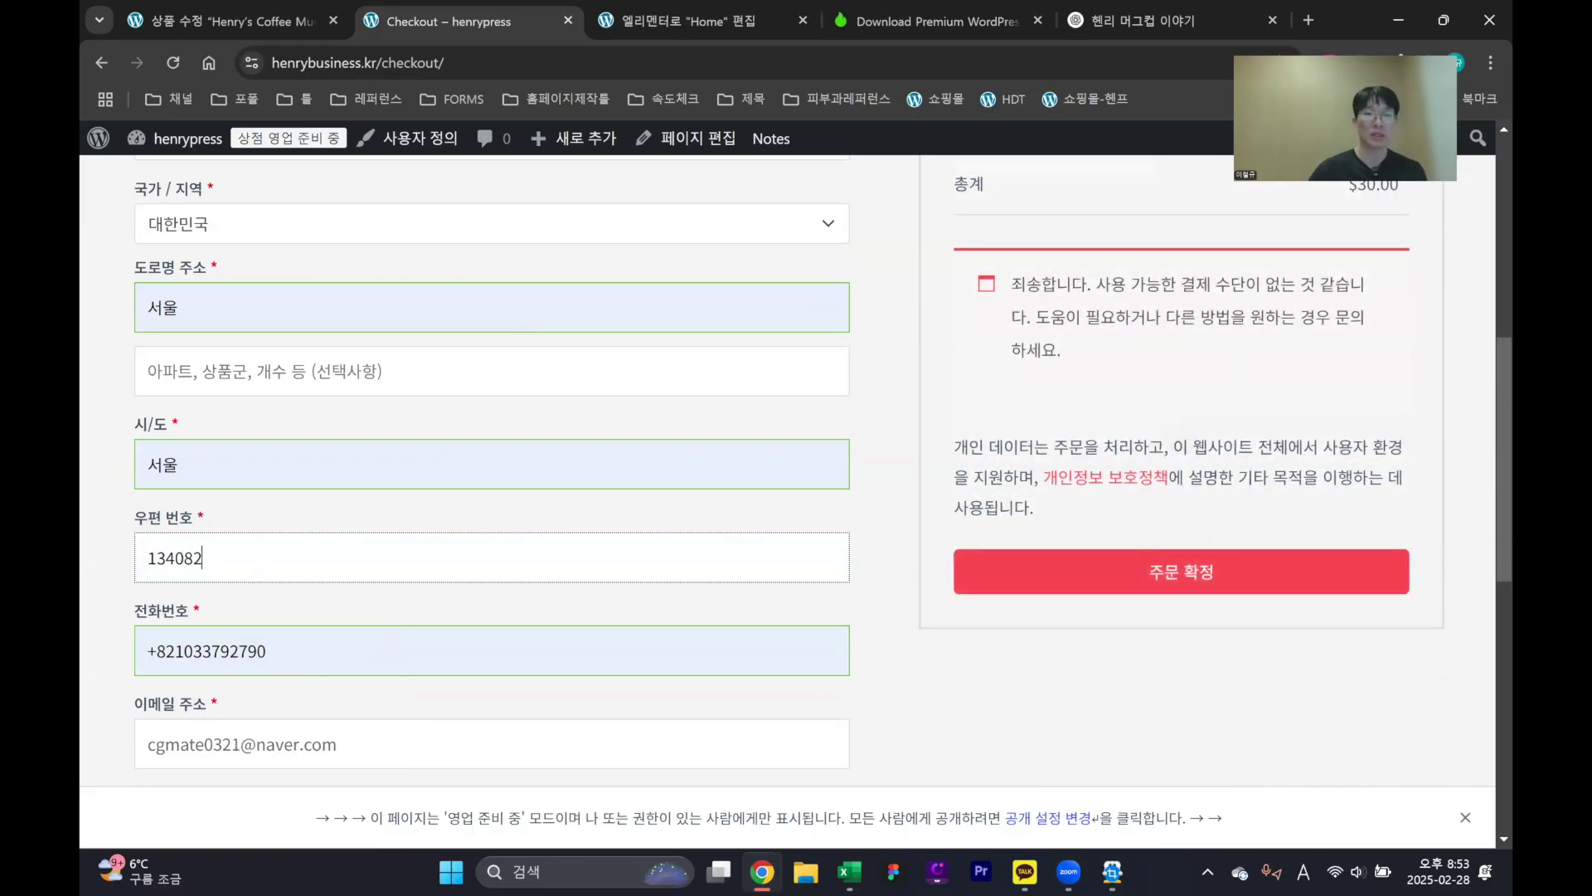
Try to place the order without a payment method and examine the notice above the billing details
scroll(863, 521, "down", 4)
scroll(868, 521, "up", 6)
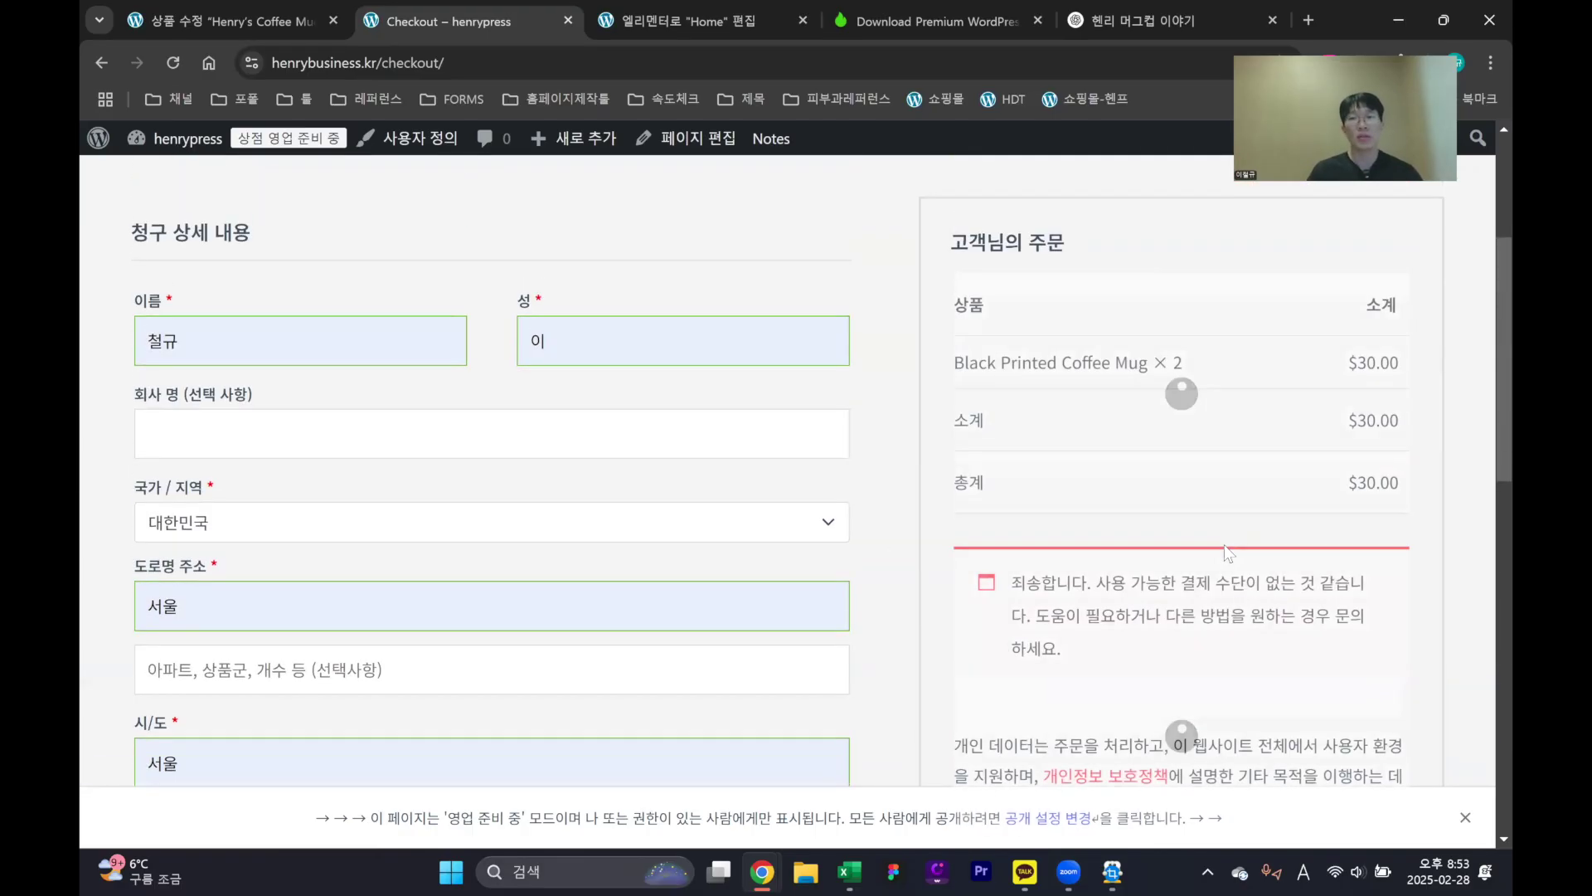
scroll(1223, 602, "down", 2)
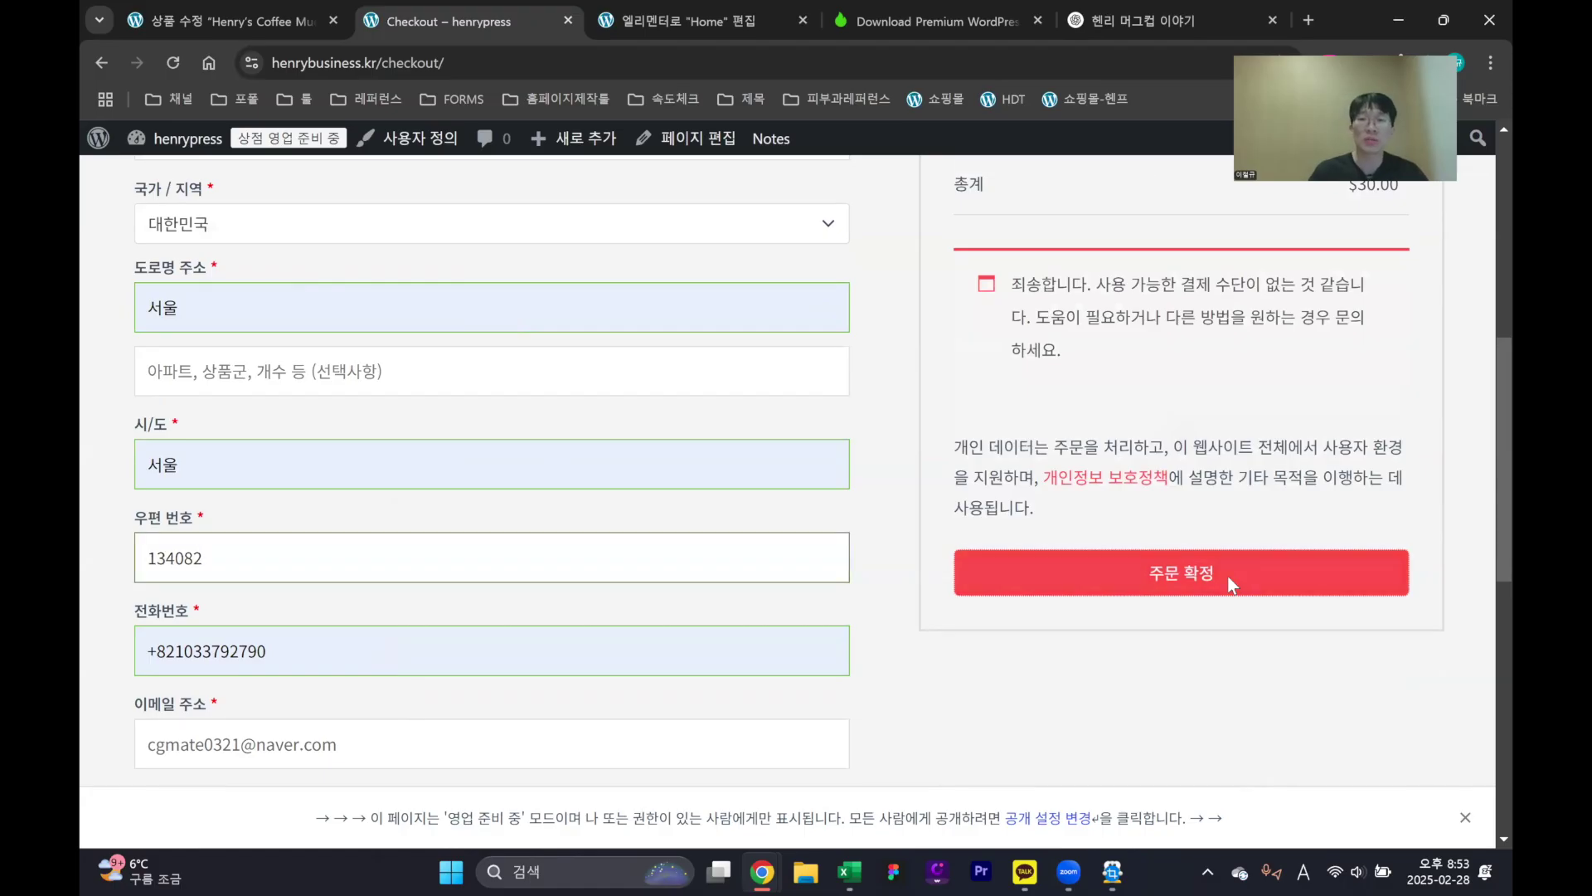
left_click(1228, 576)
scroll(1235, 516, "up", 3)
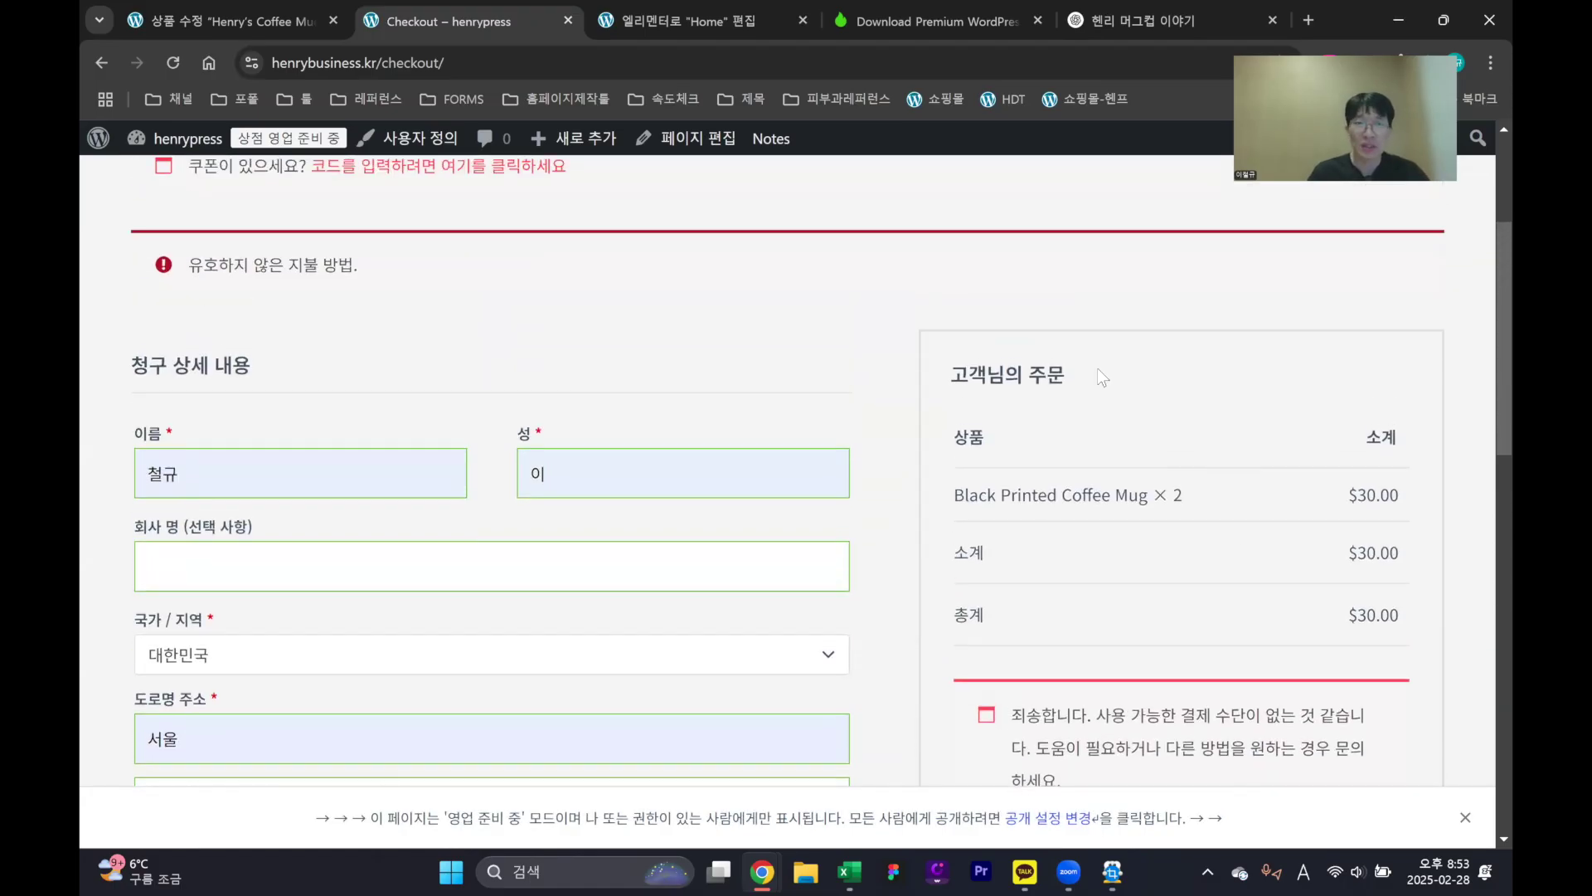
left_click_drag(180, 467, 375, 463)
left_click(384, 473)
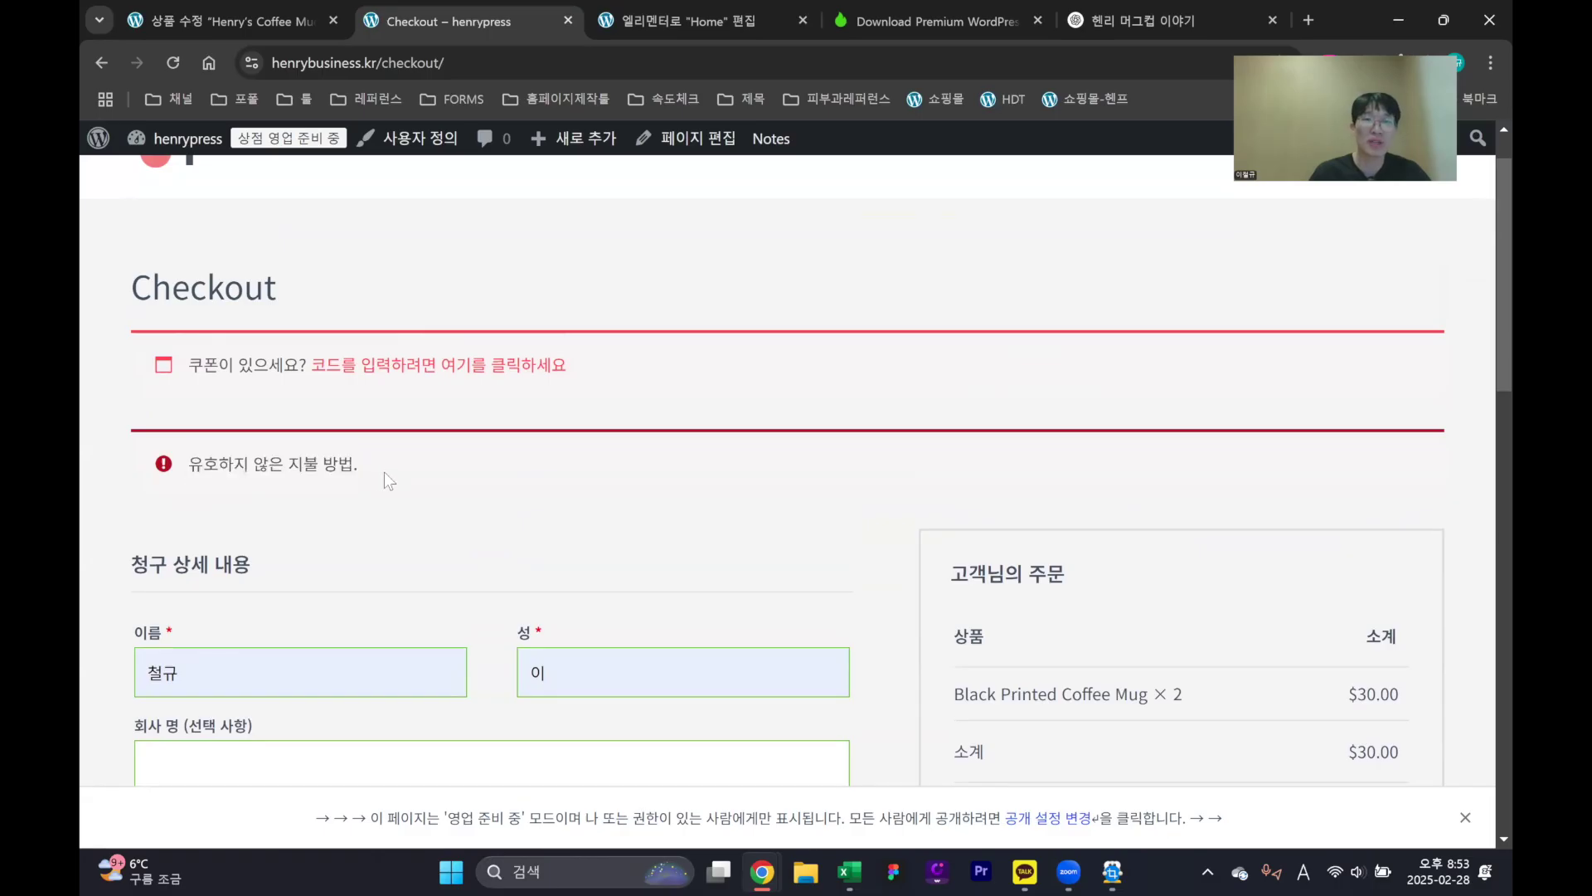
triple_click(385, 472)
left_click(299, 469)
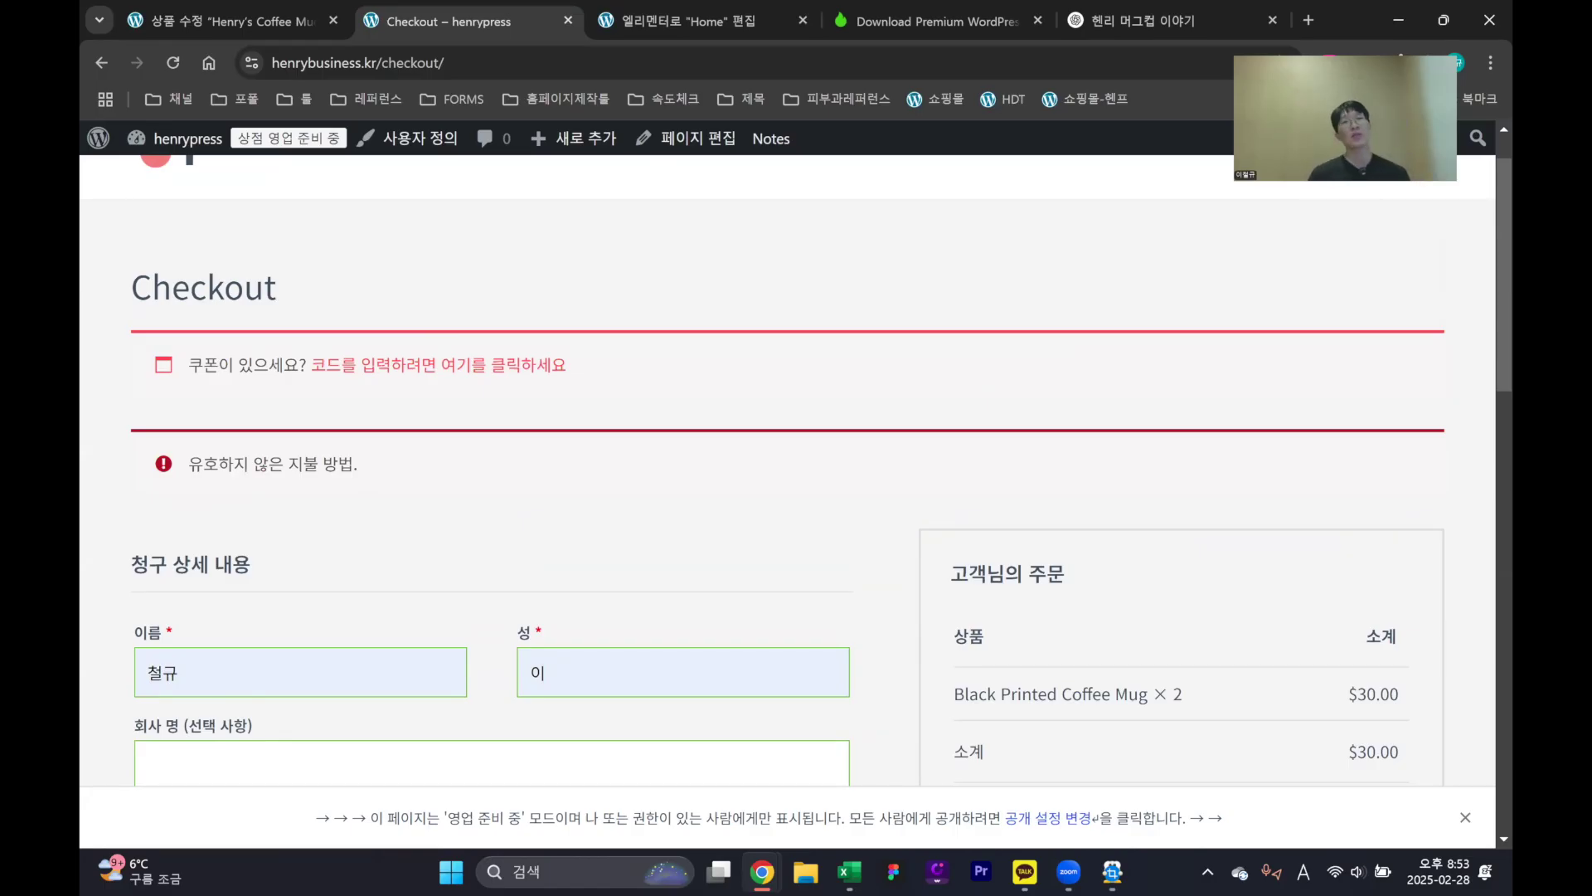
Close the Home page's Elementor editor and open the payment settings of WooCommerce in the site admin
left_click(740, 21)
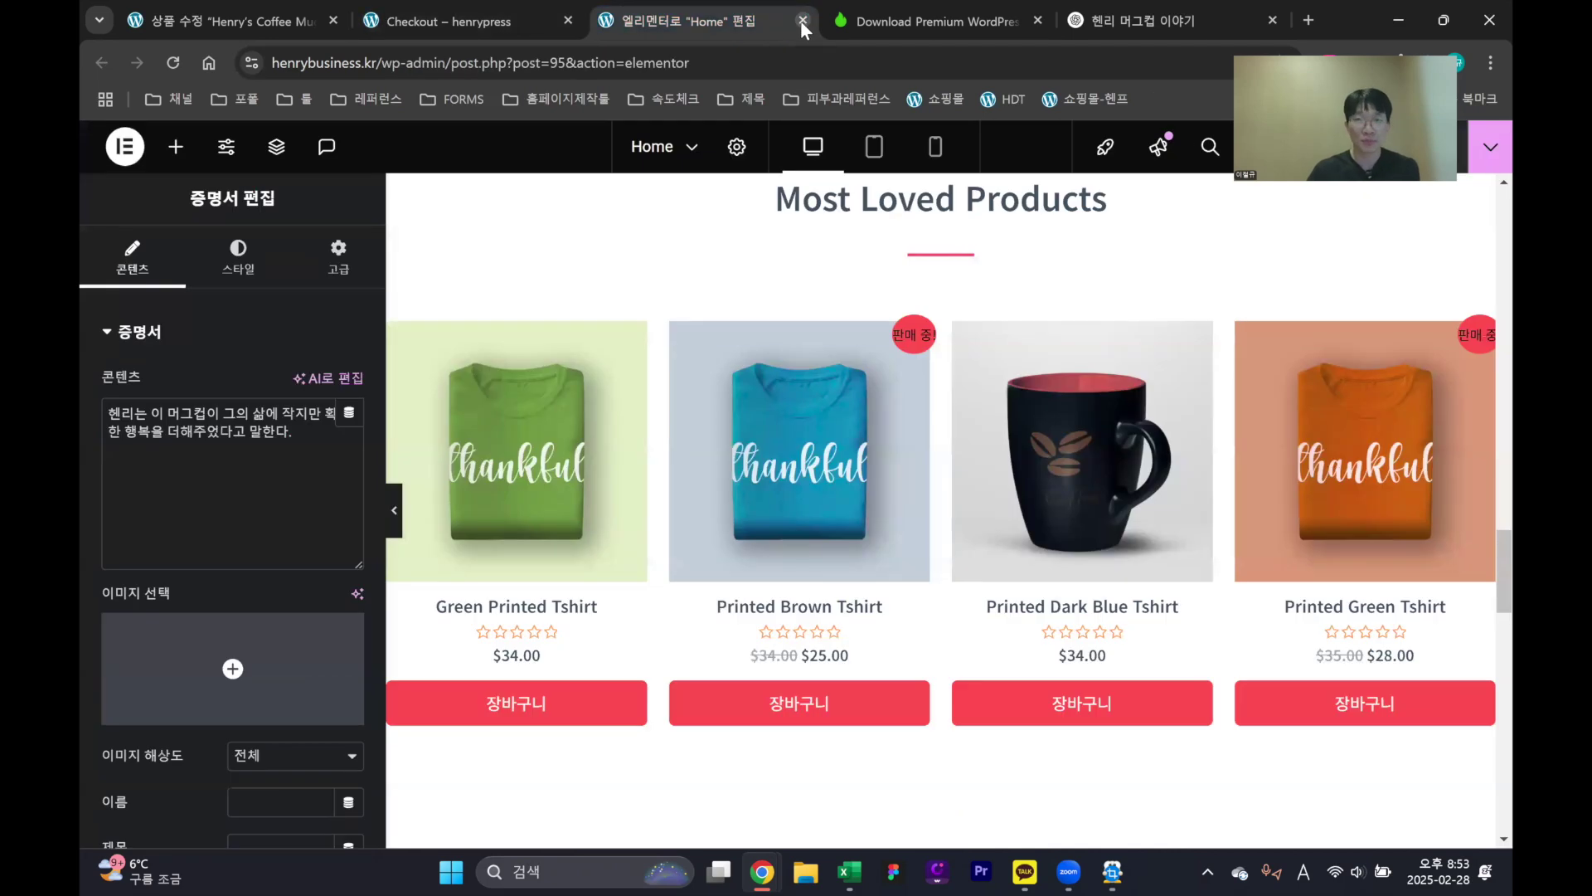
left_click(802, 20)
left_click(287, 19)
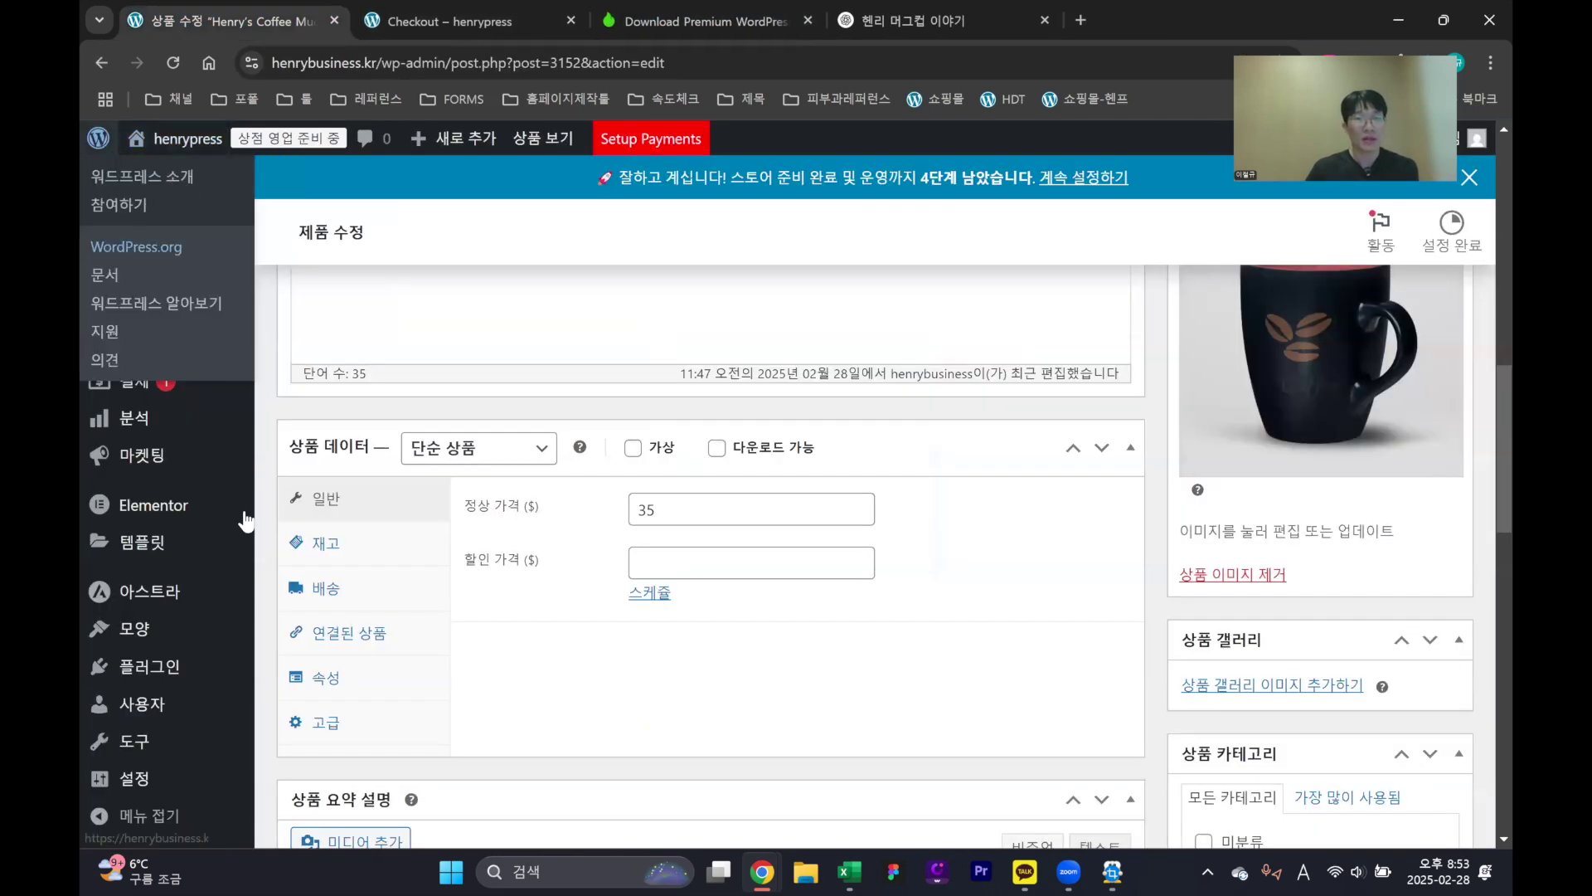
scroll(233, 527, "up", 5)
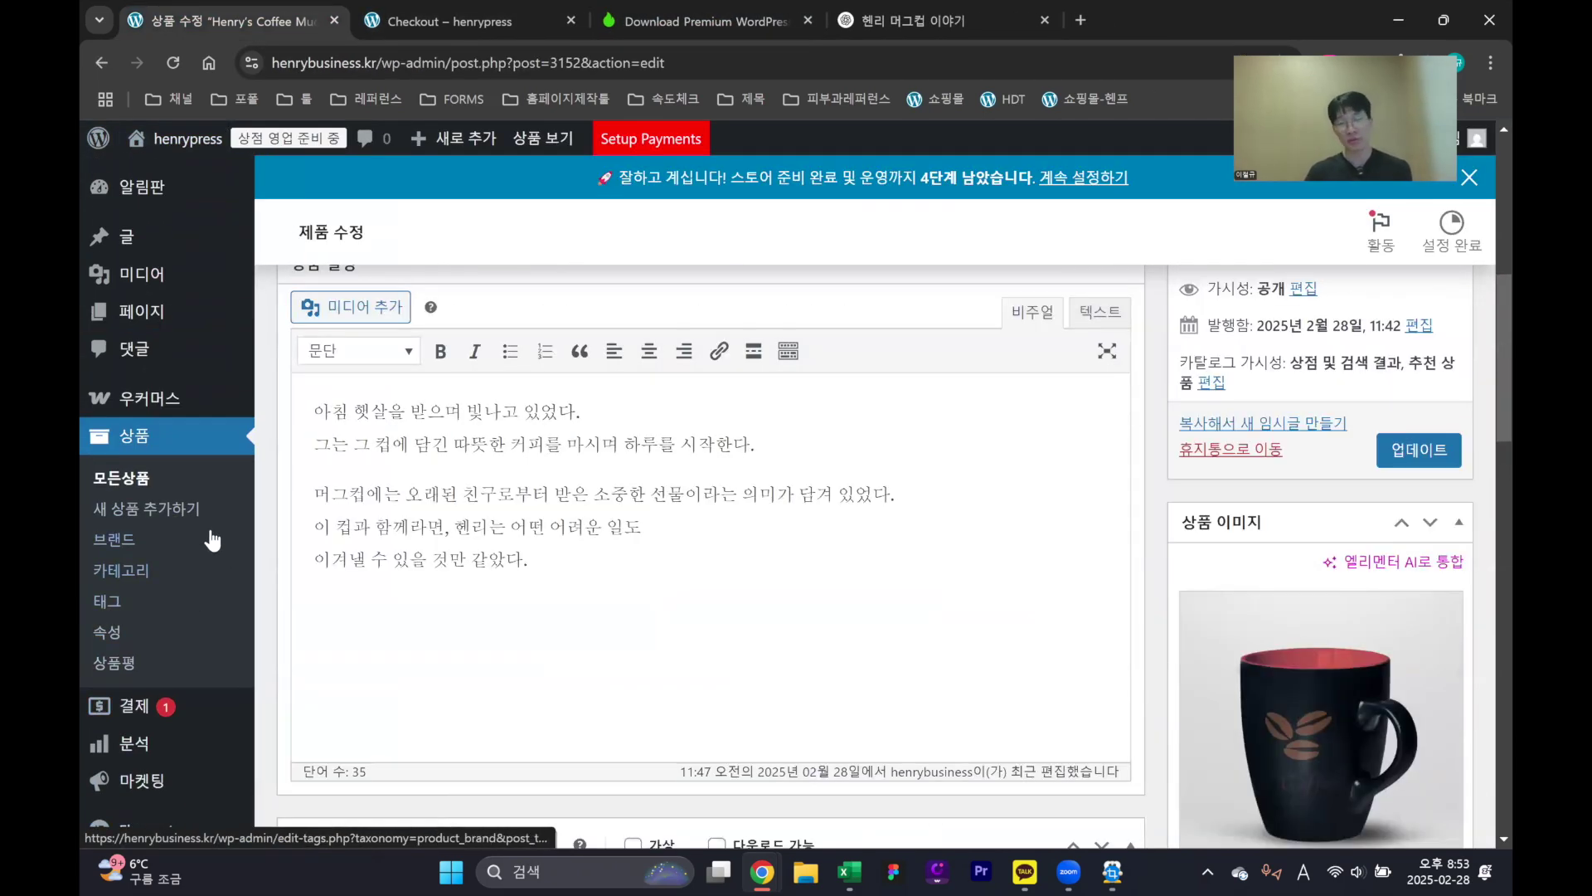
scroll(194, 573, "up", 3)
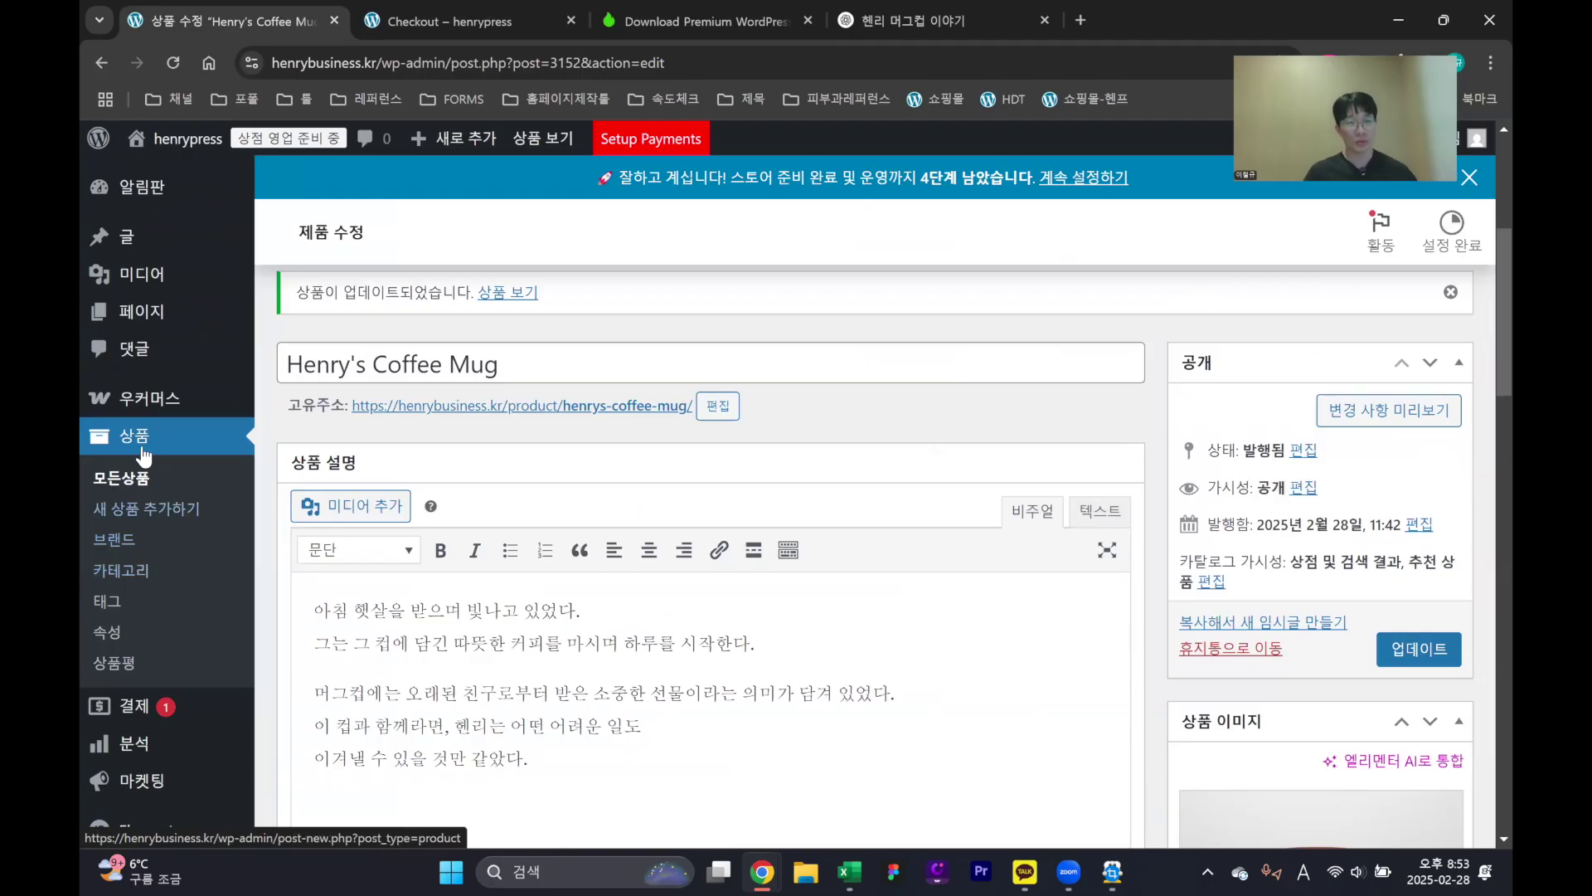
mouse_move(154, 404)
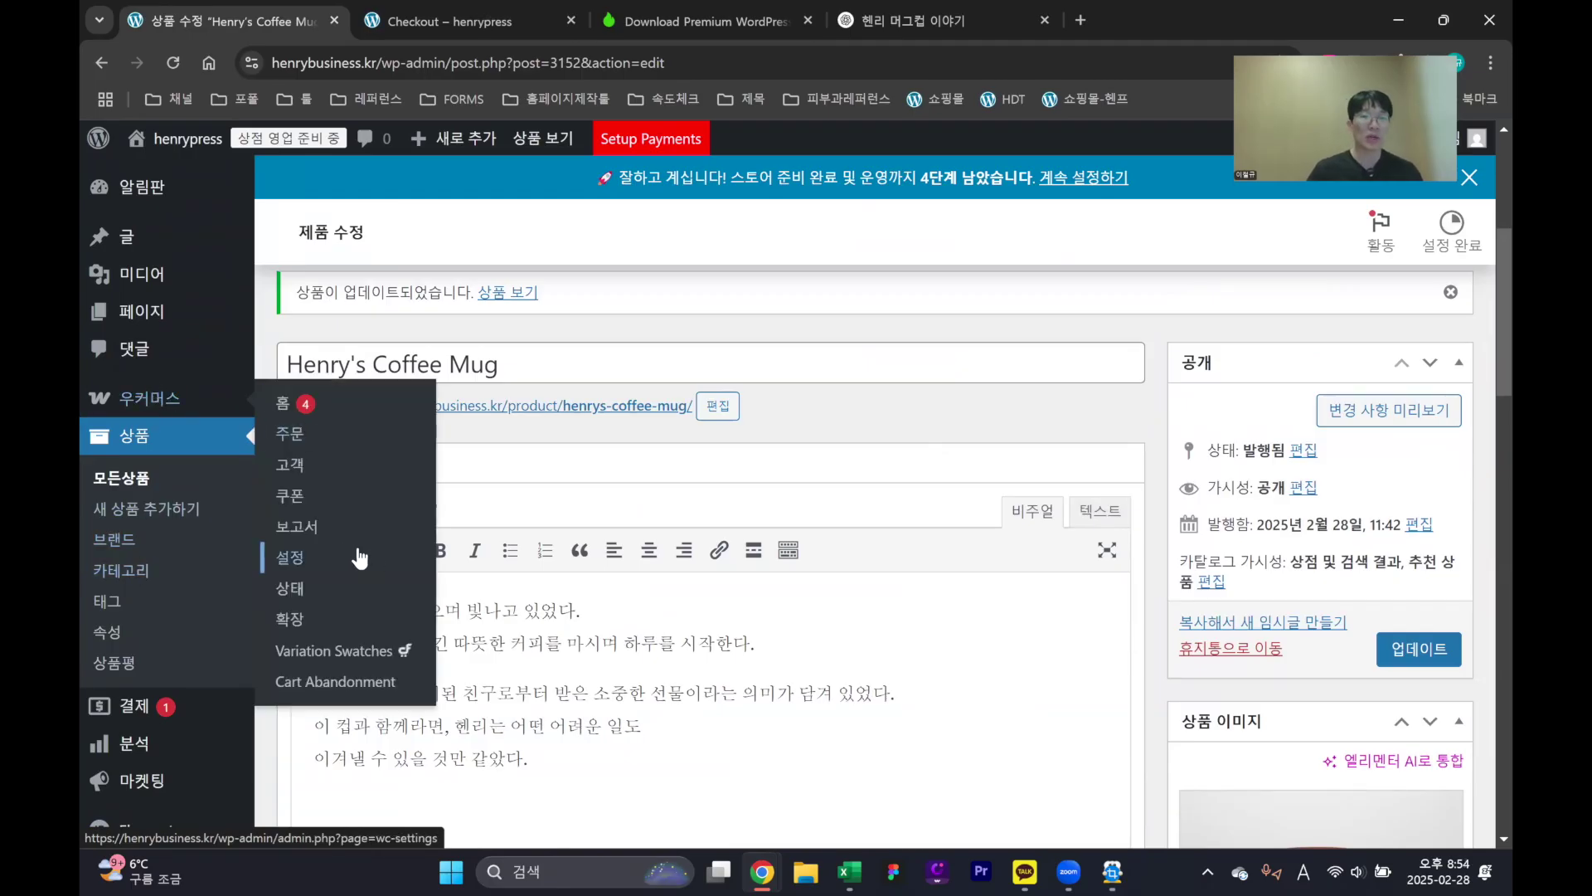
left_click(415, 564)
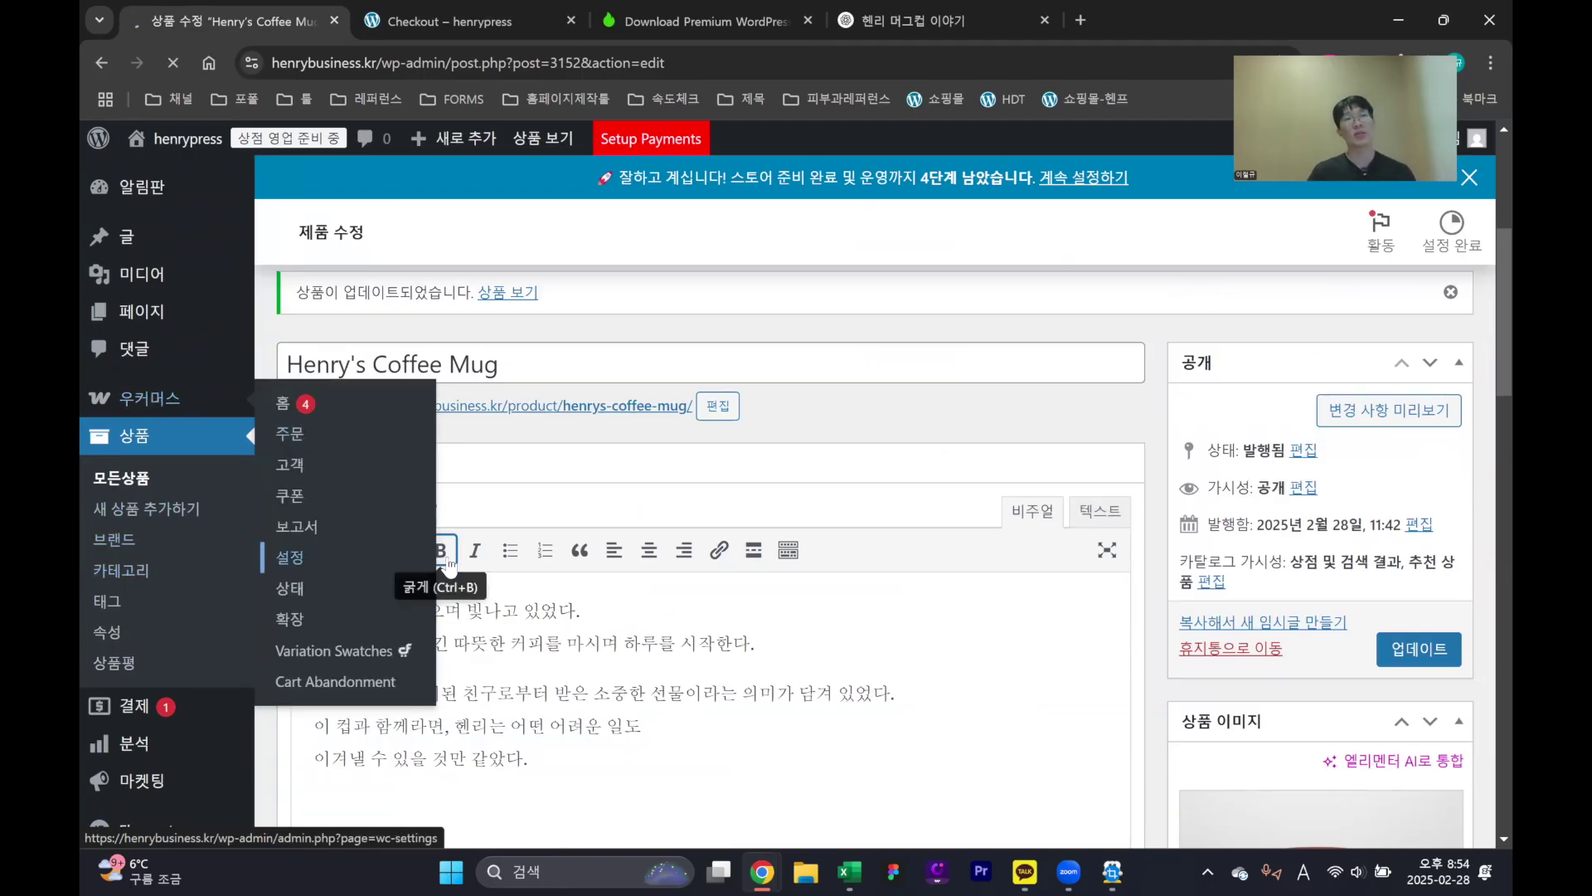
left_click(497, 271)
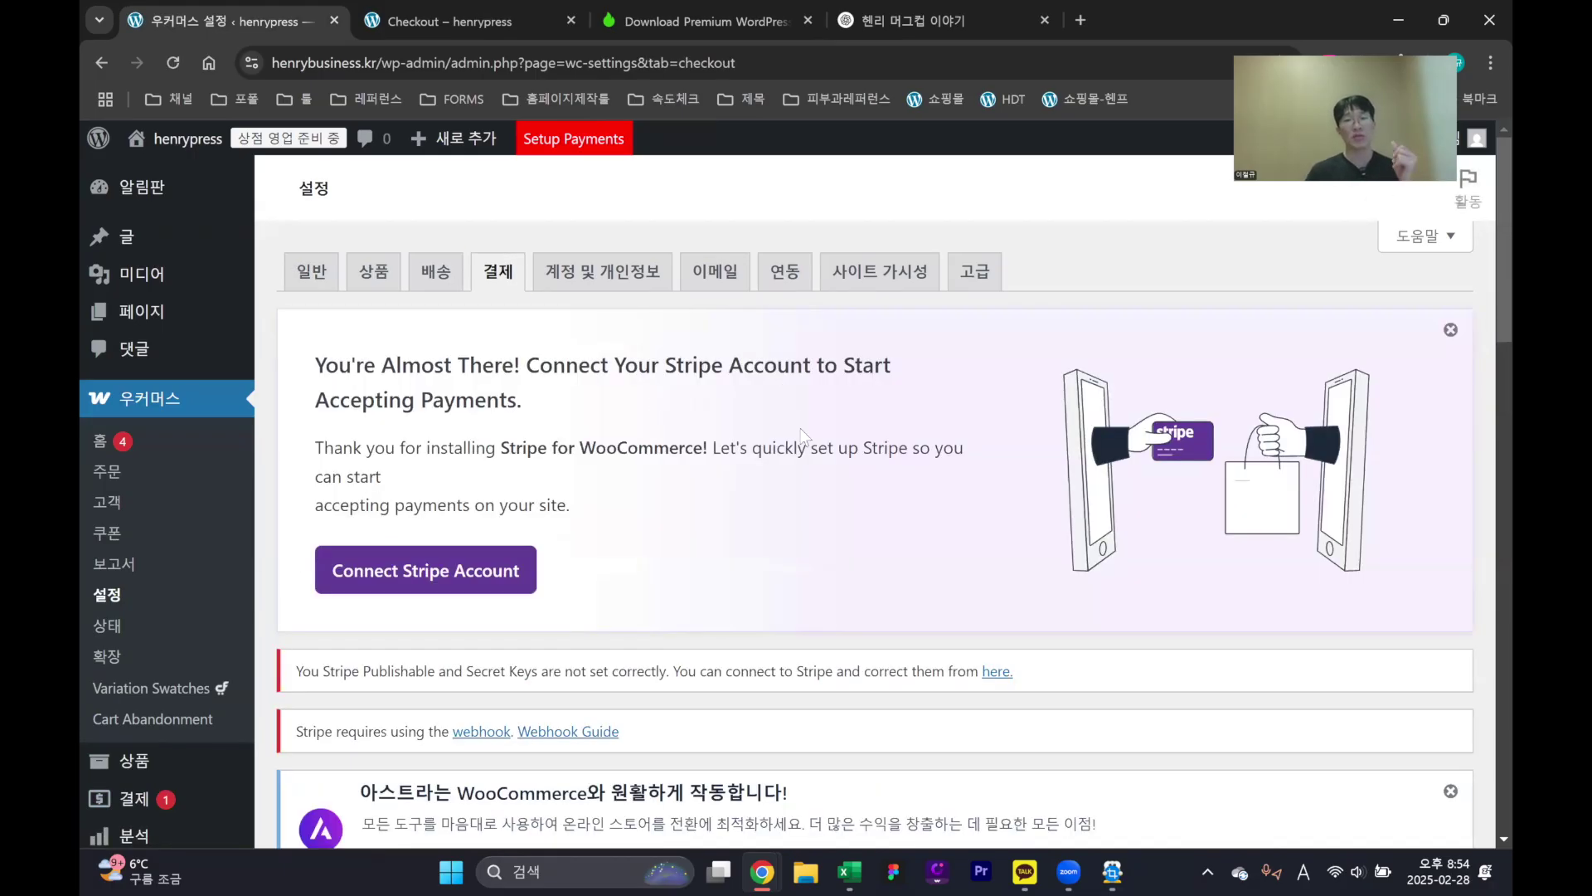
Enable the 직접 은행 계좌 이체, 수표 결제 and 상품 수령 후 결제 payment methods
scroll(801, 433, "down", 10)
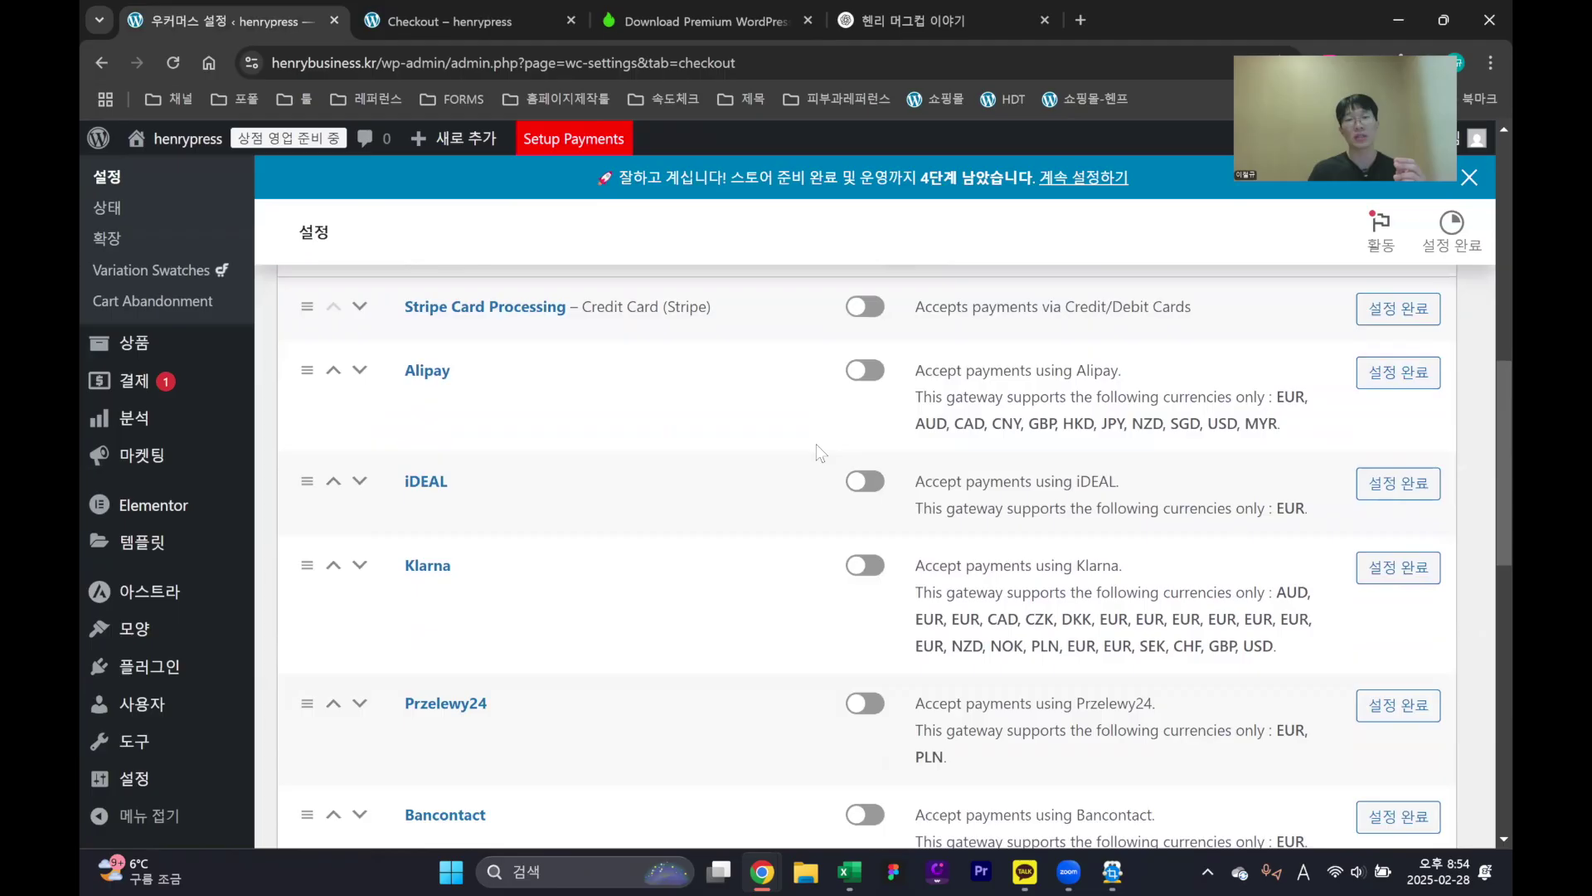
scroll(816, 444, "down", 10)
scroll(826, 491, "down", 1)
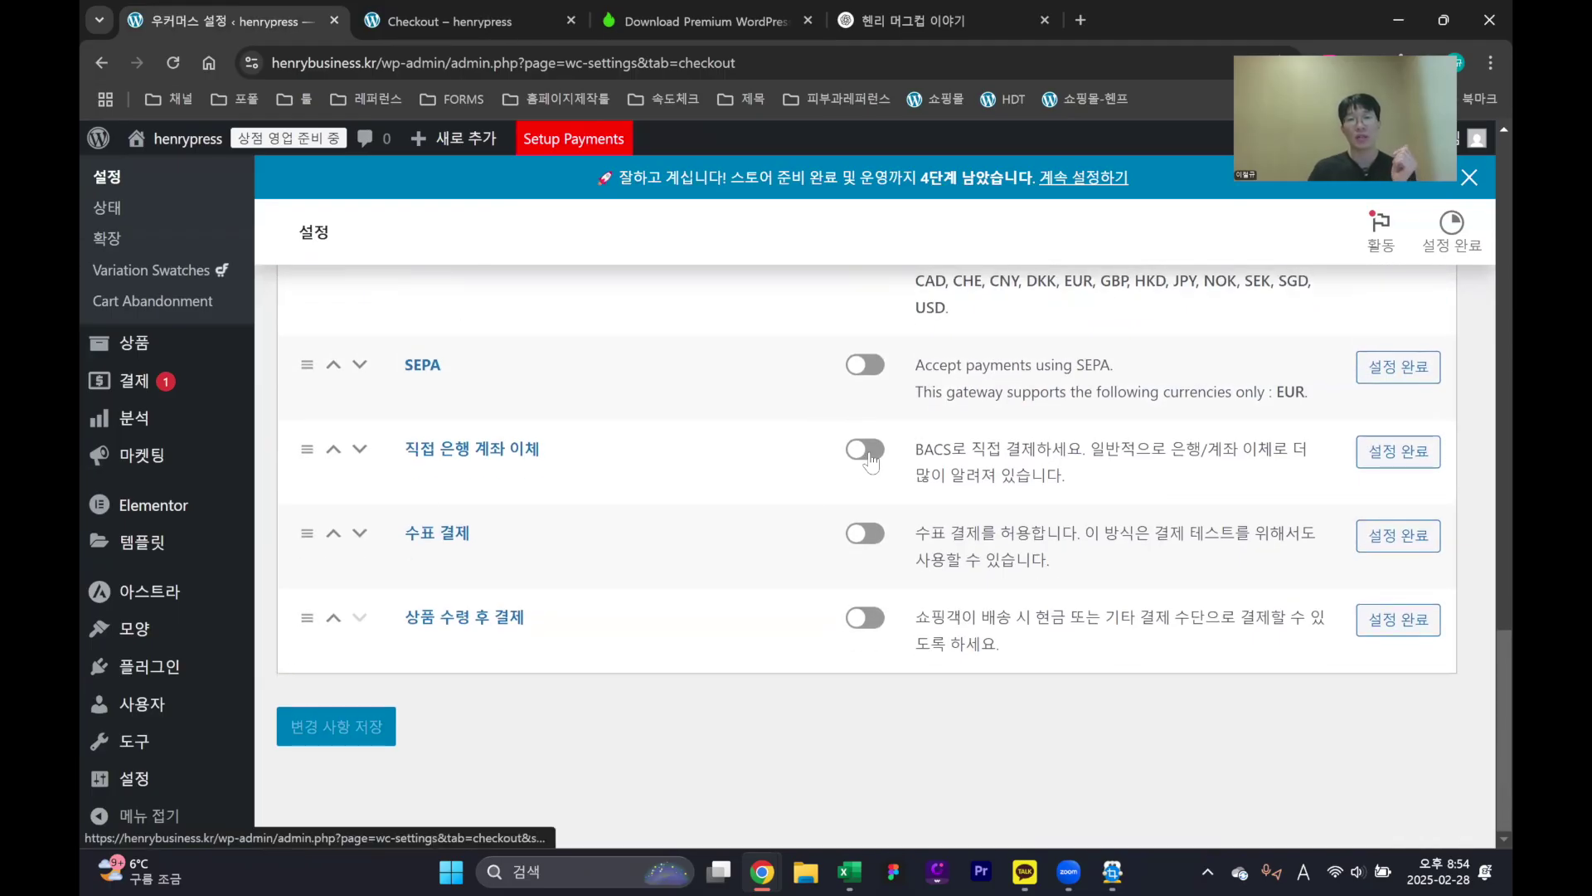
left_click(868, 629)
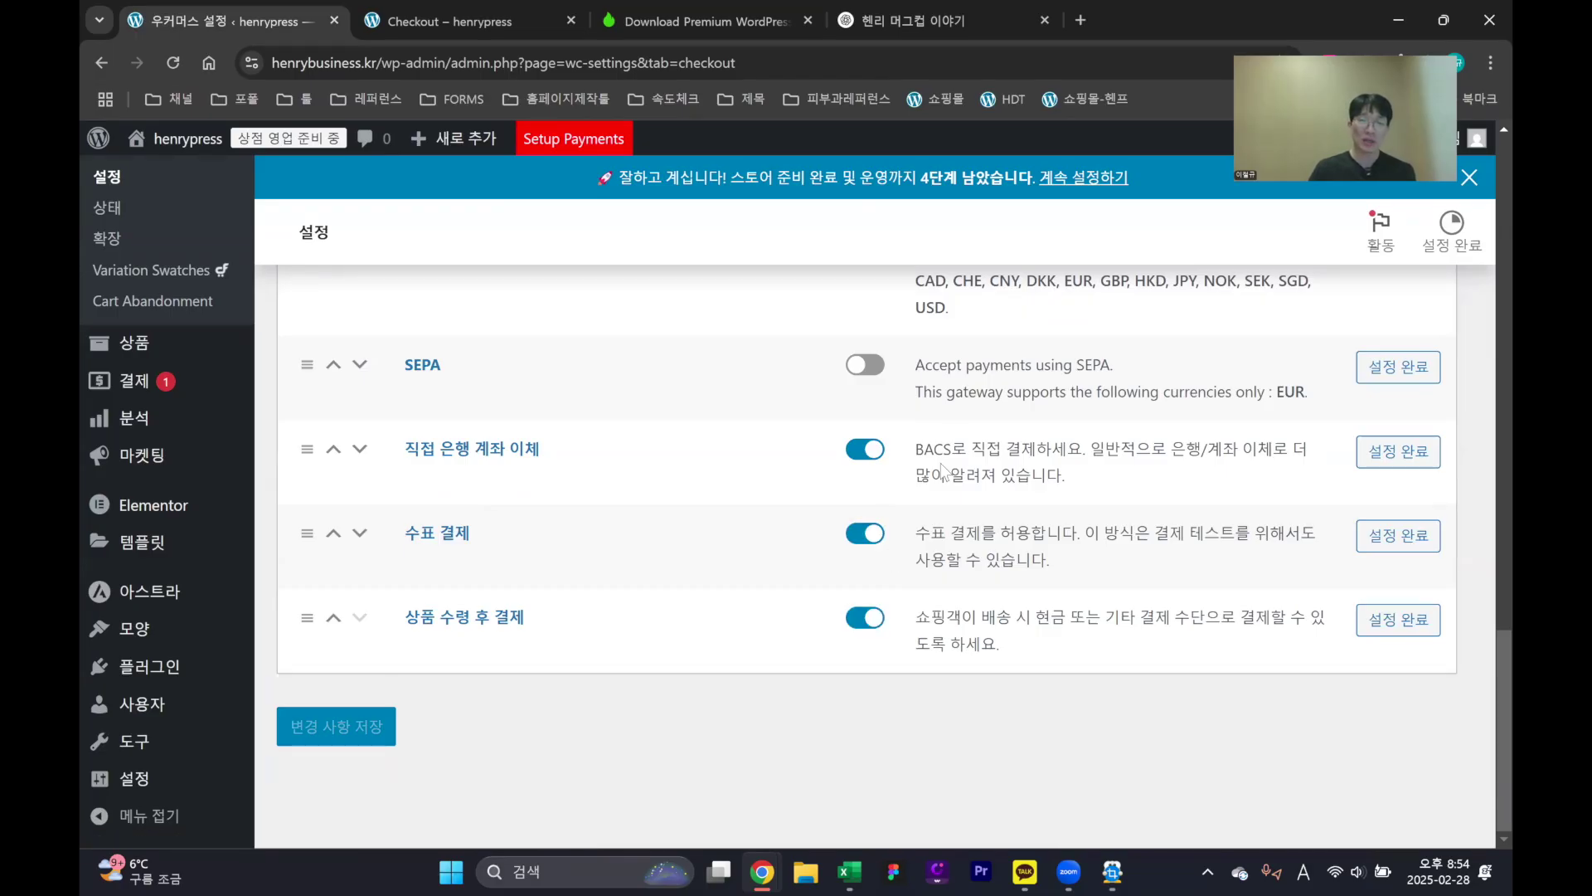
Reload the checkout page, choose 상품 수령 후 결제 as the payment method and place the order
left_click(487, 3)
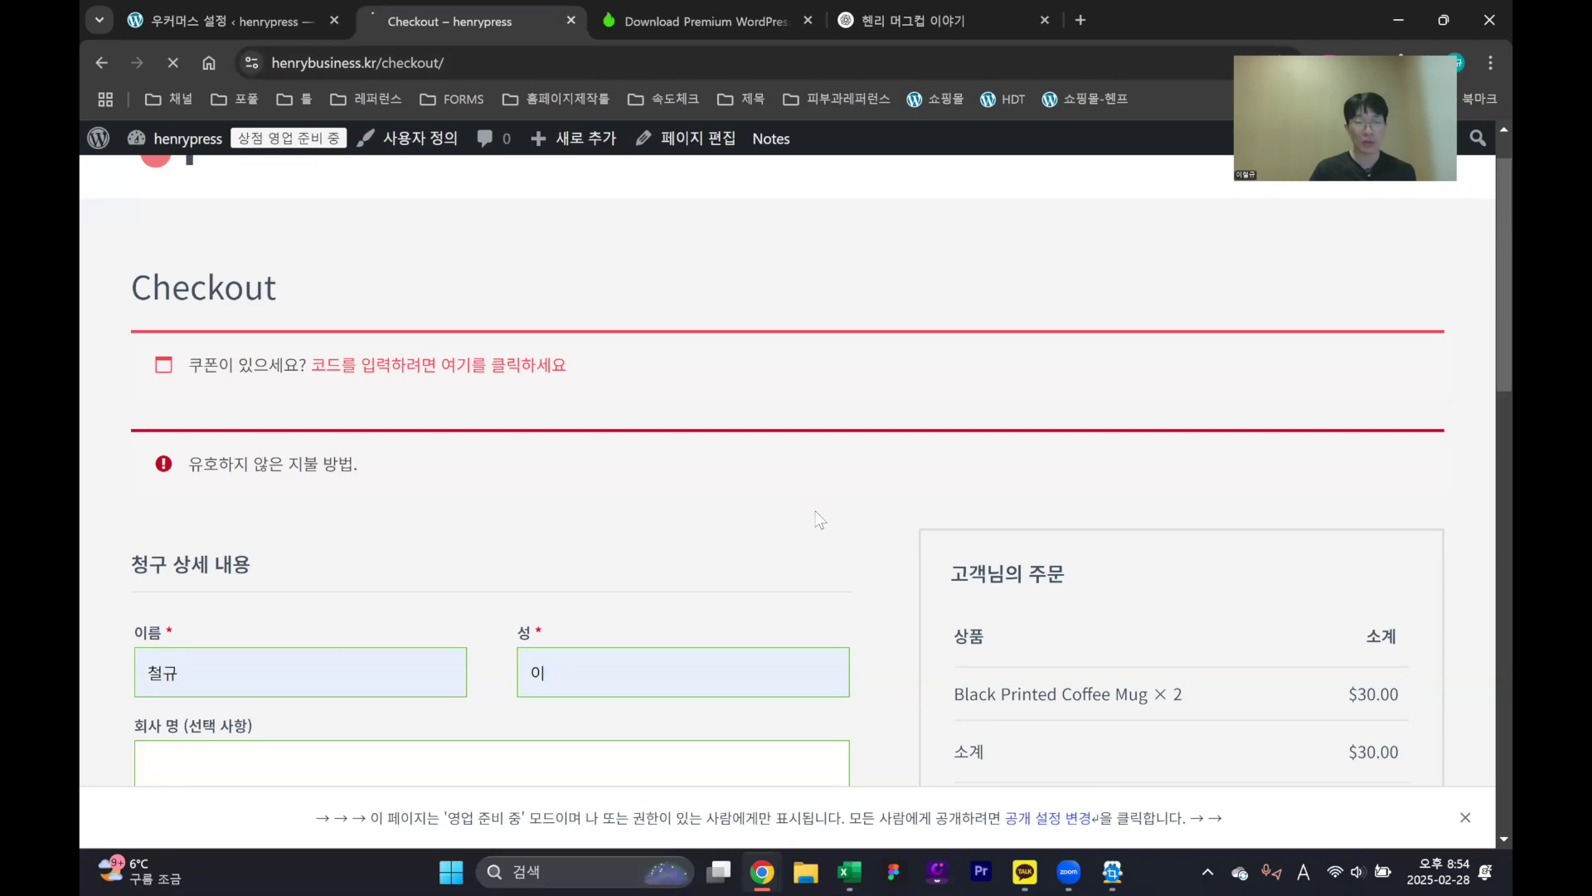
scroll(988, 559, "down", 5)
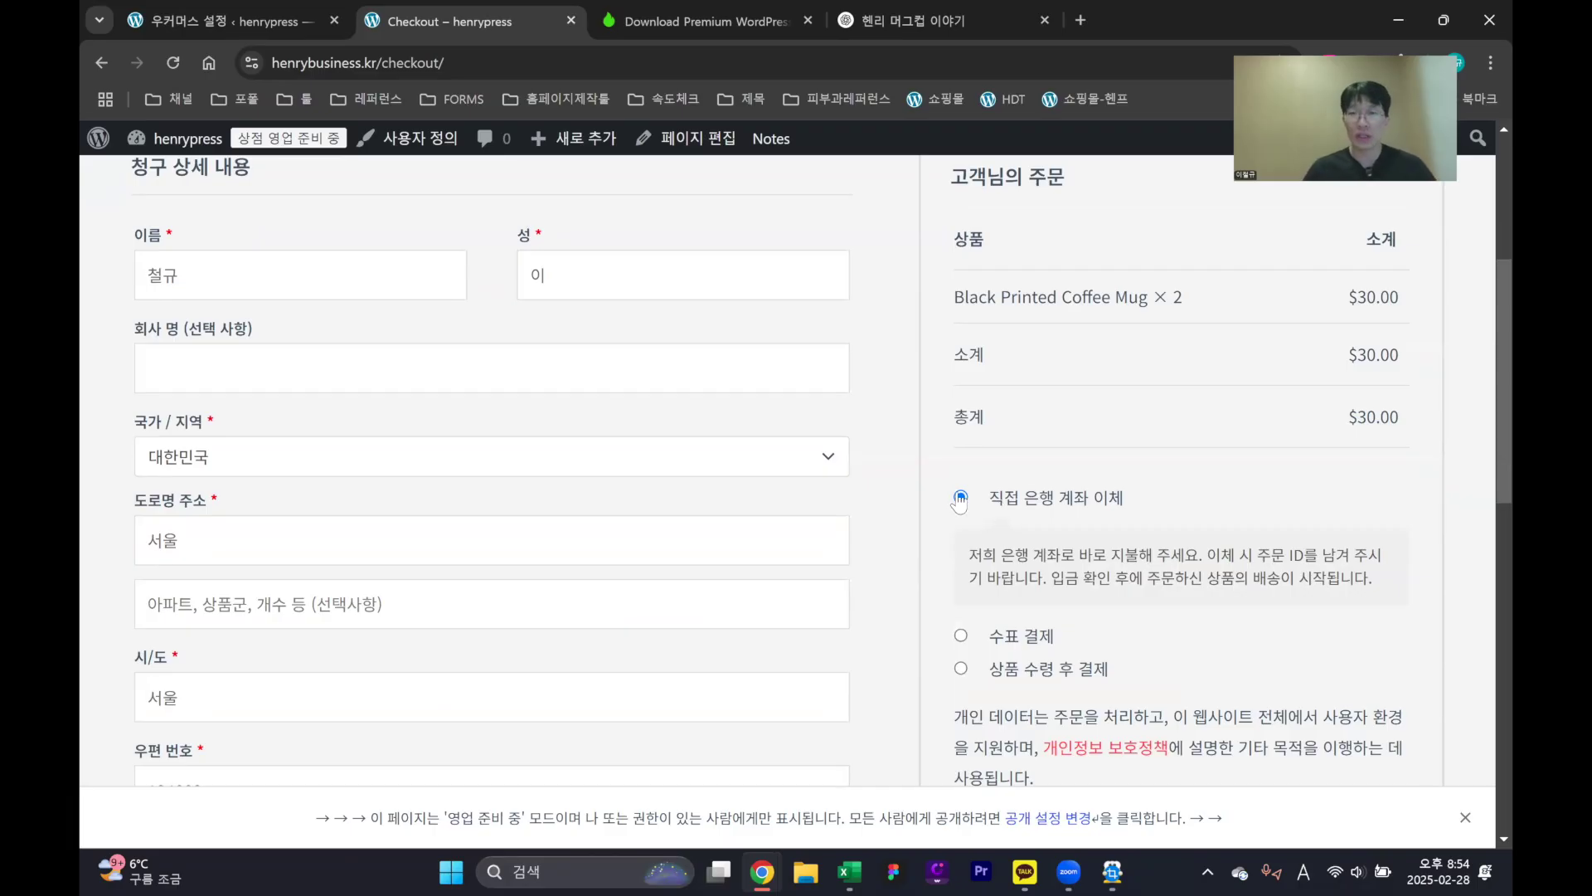
left_click(962, 670)
scroll(1206, 554, "down", 4)
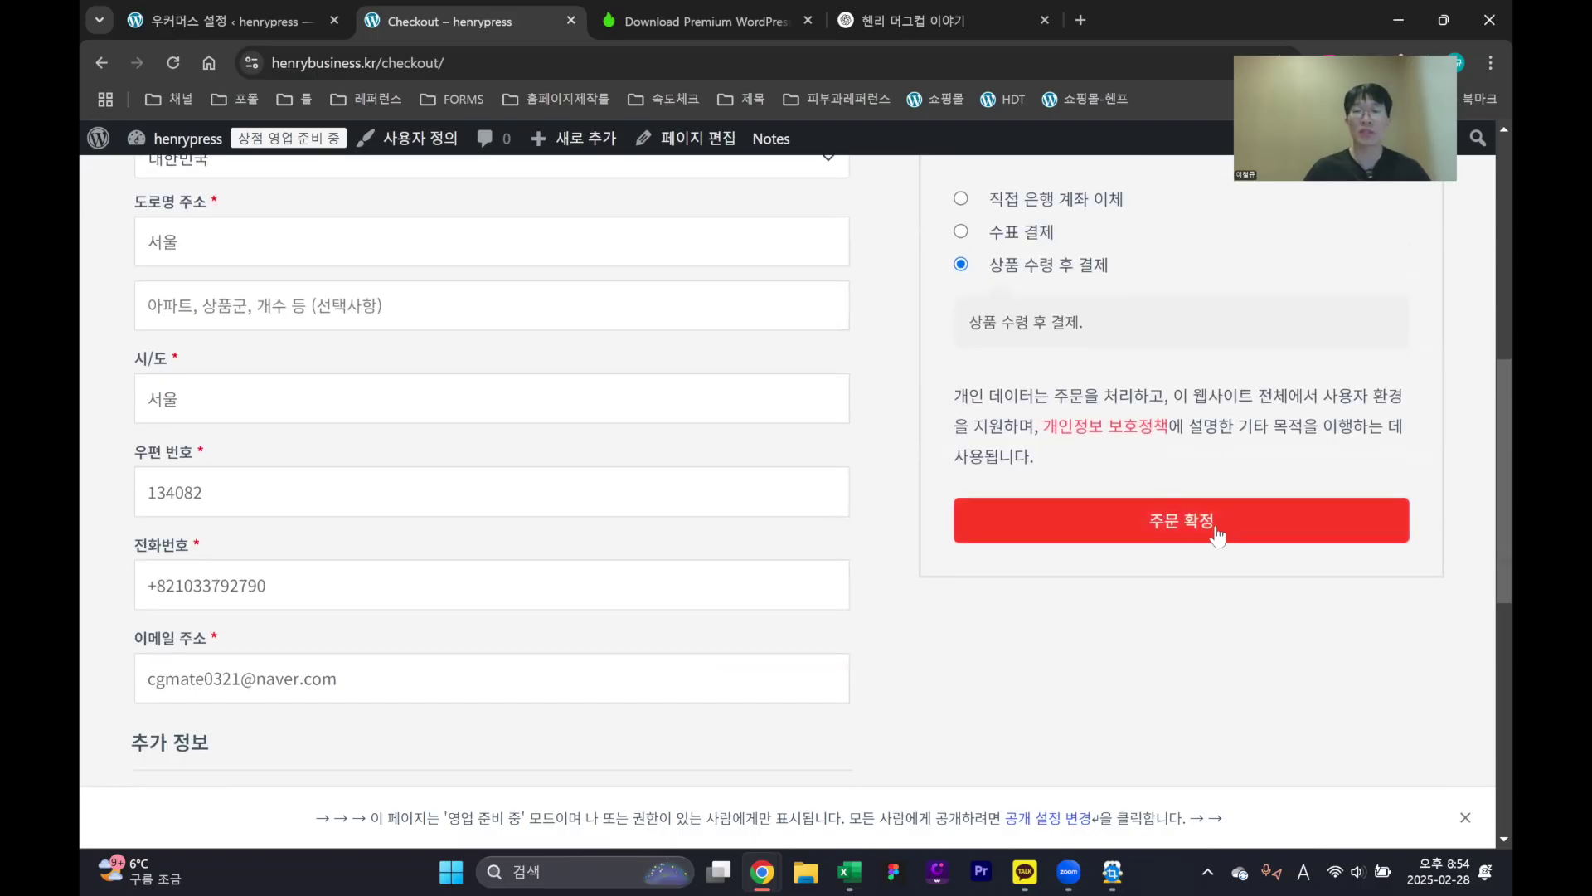
left_click(1197, 537)
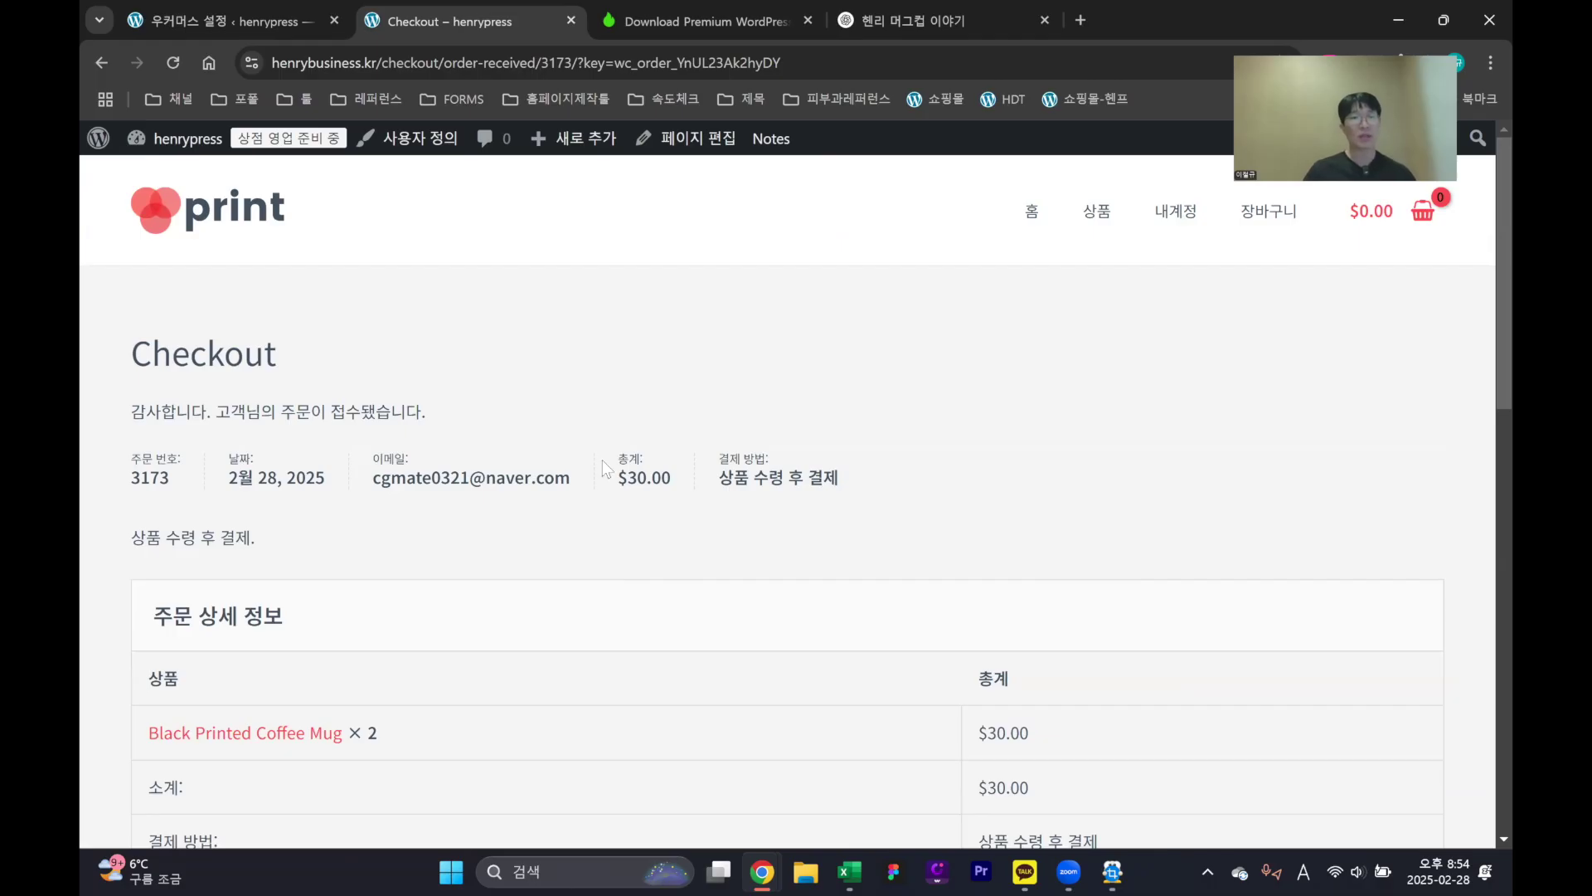
Examine the order confirmation page, covering the order summary, order details and billing address
left_click_drag(231, 411, 880, 508)
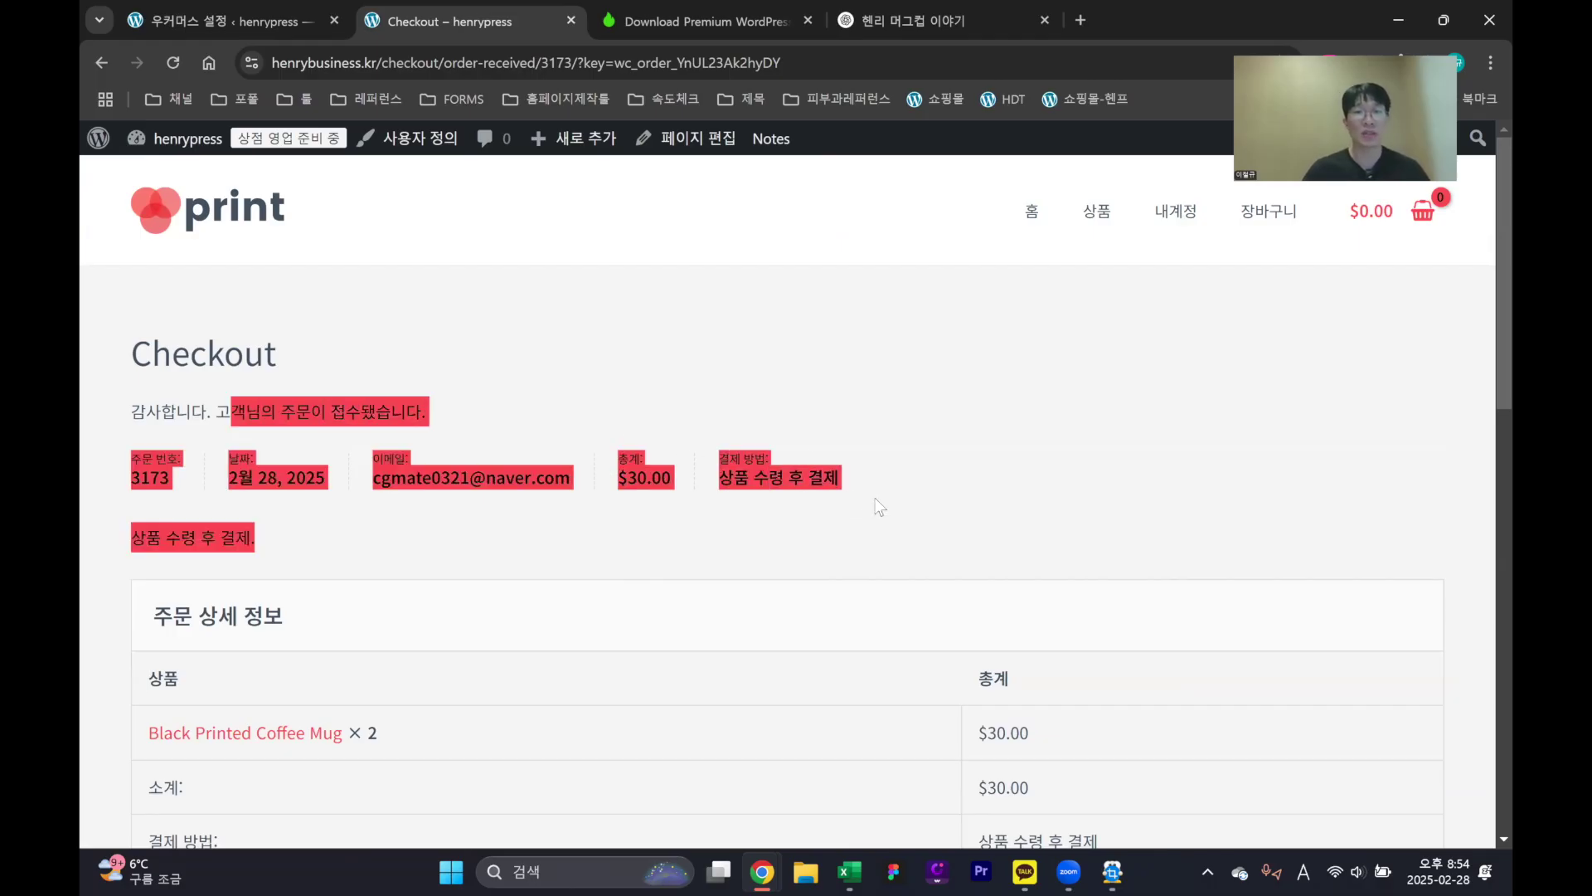
left_click_drag(151, 358, 769, 553)
left_click(768, 557)
scroll(769, 562, "down", 2)
scroll(426, 462, "down", 2)
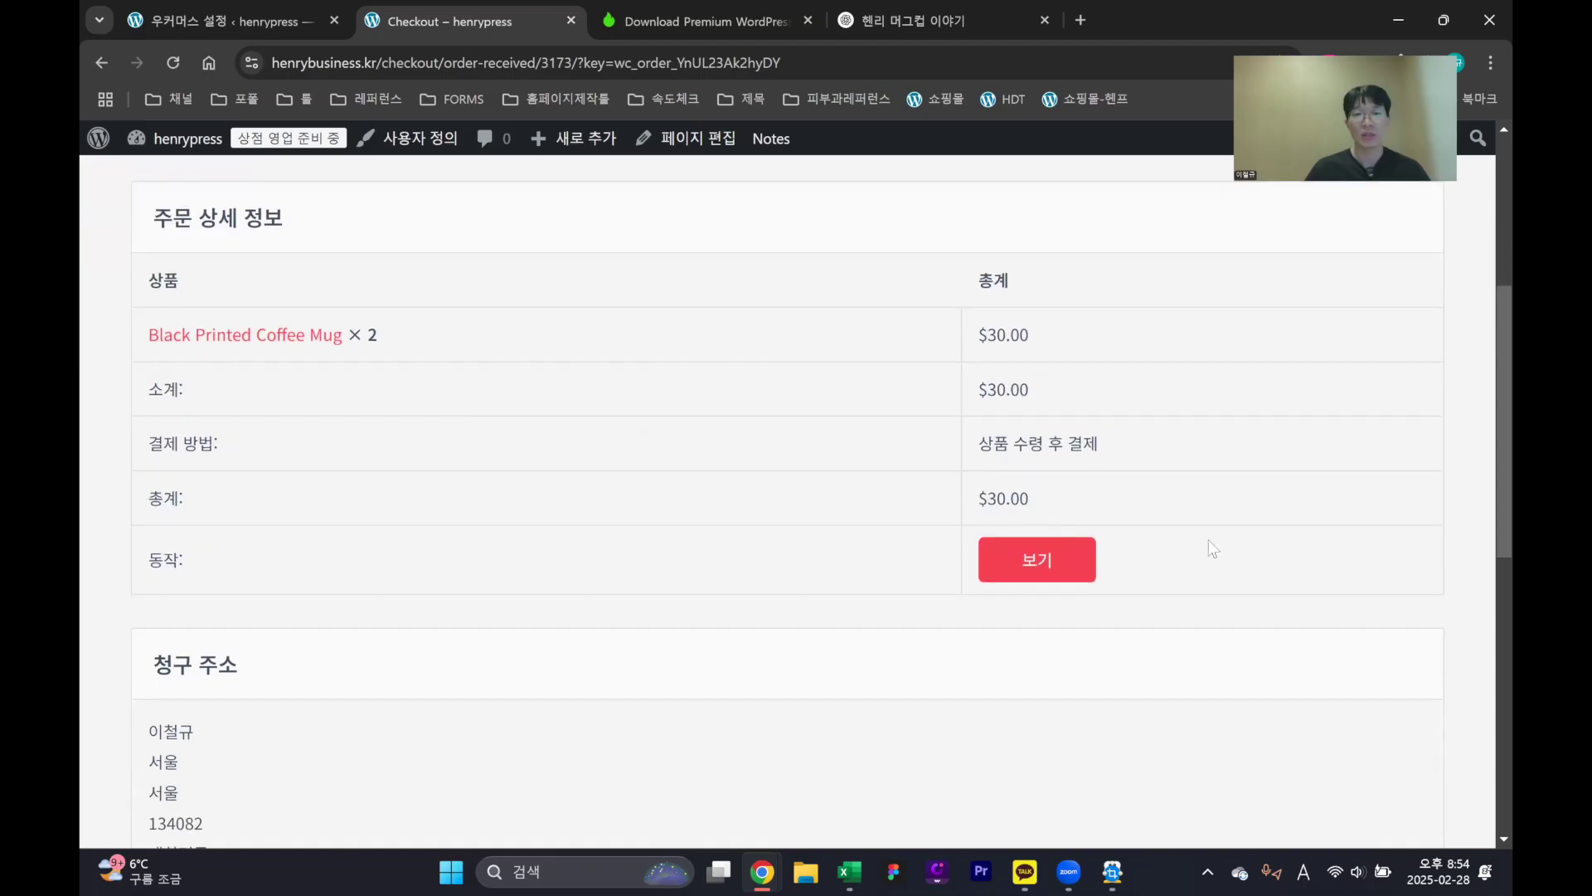
scroll(1037, 497, "down", 4)
scroll(1103, 613, "up", 5)
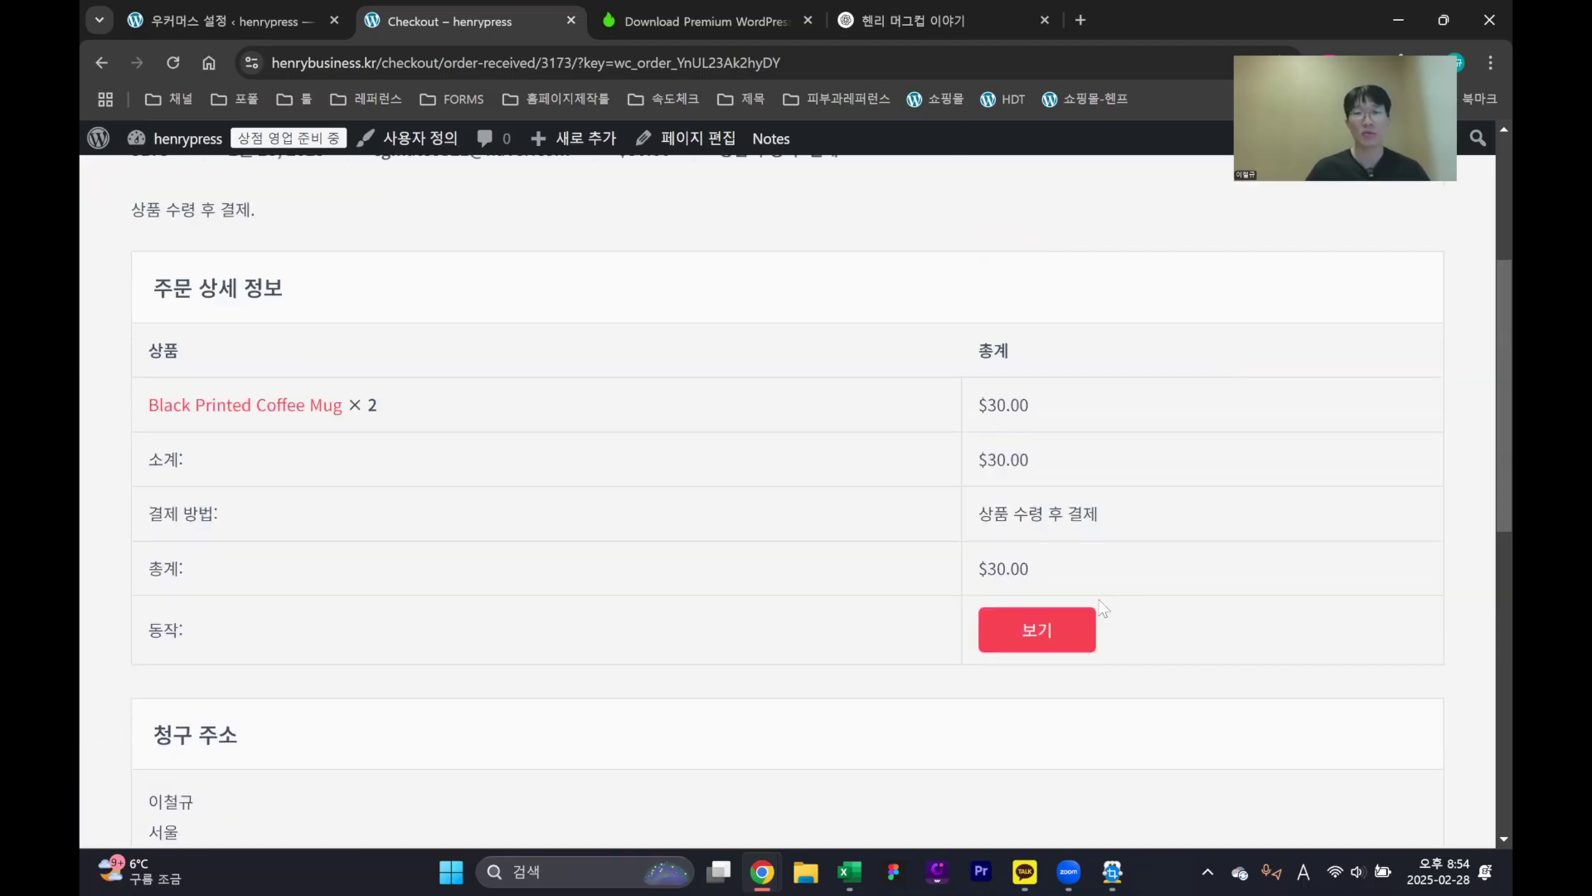
scroll(1117, 584, "up", 2)
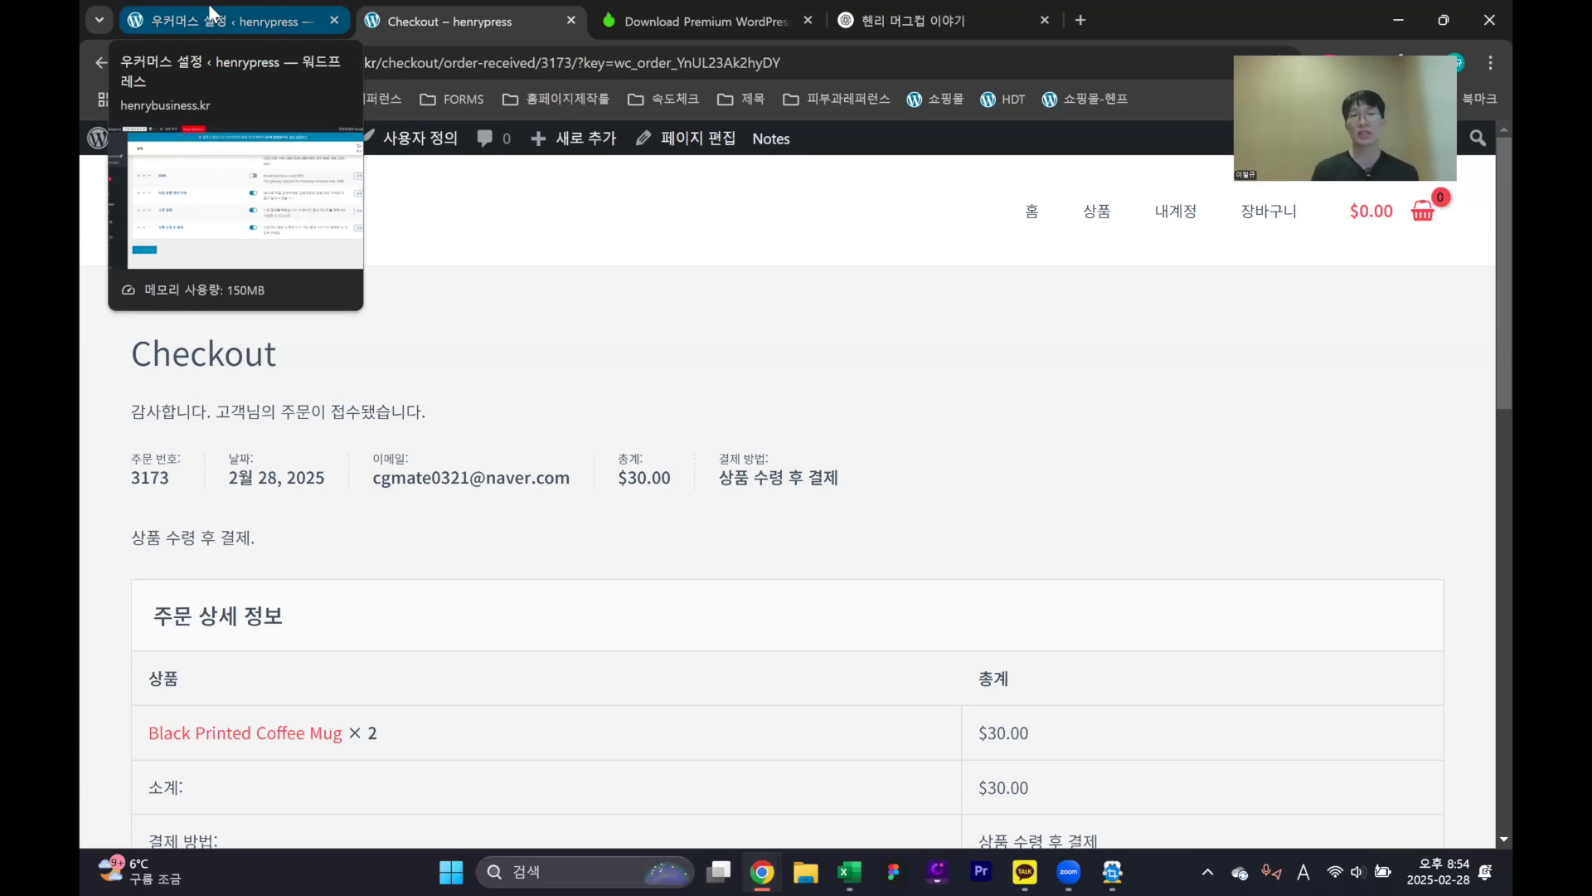
Return to the site admin, reload it, and open the newly placed order from the WooCommerce 주문 list
left_click(211, 8)
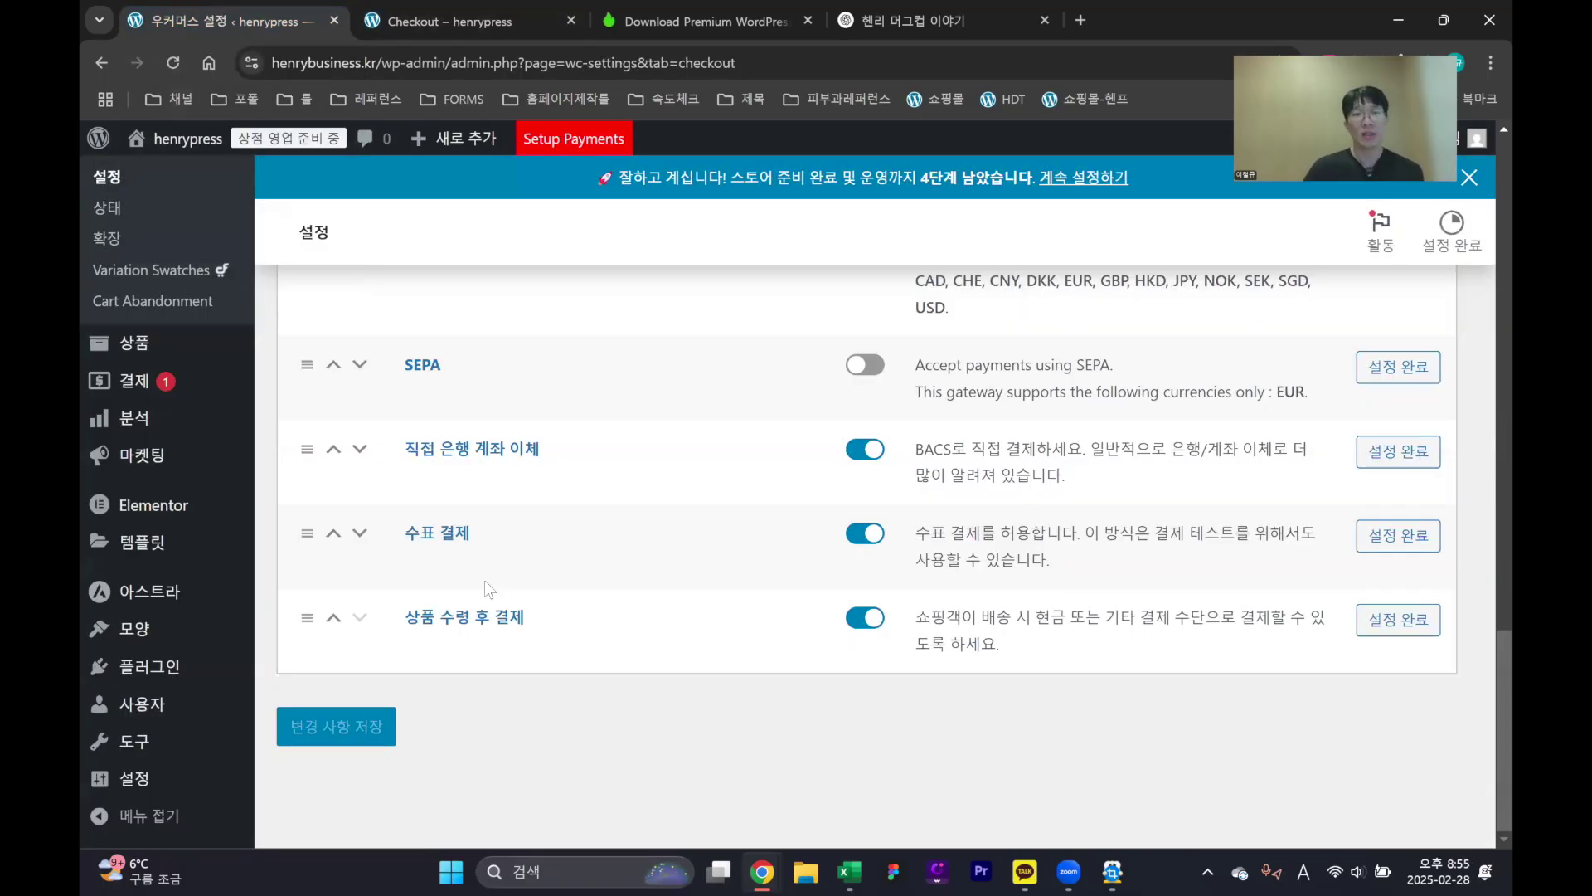
scroll(567, 650, "up", 4)
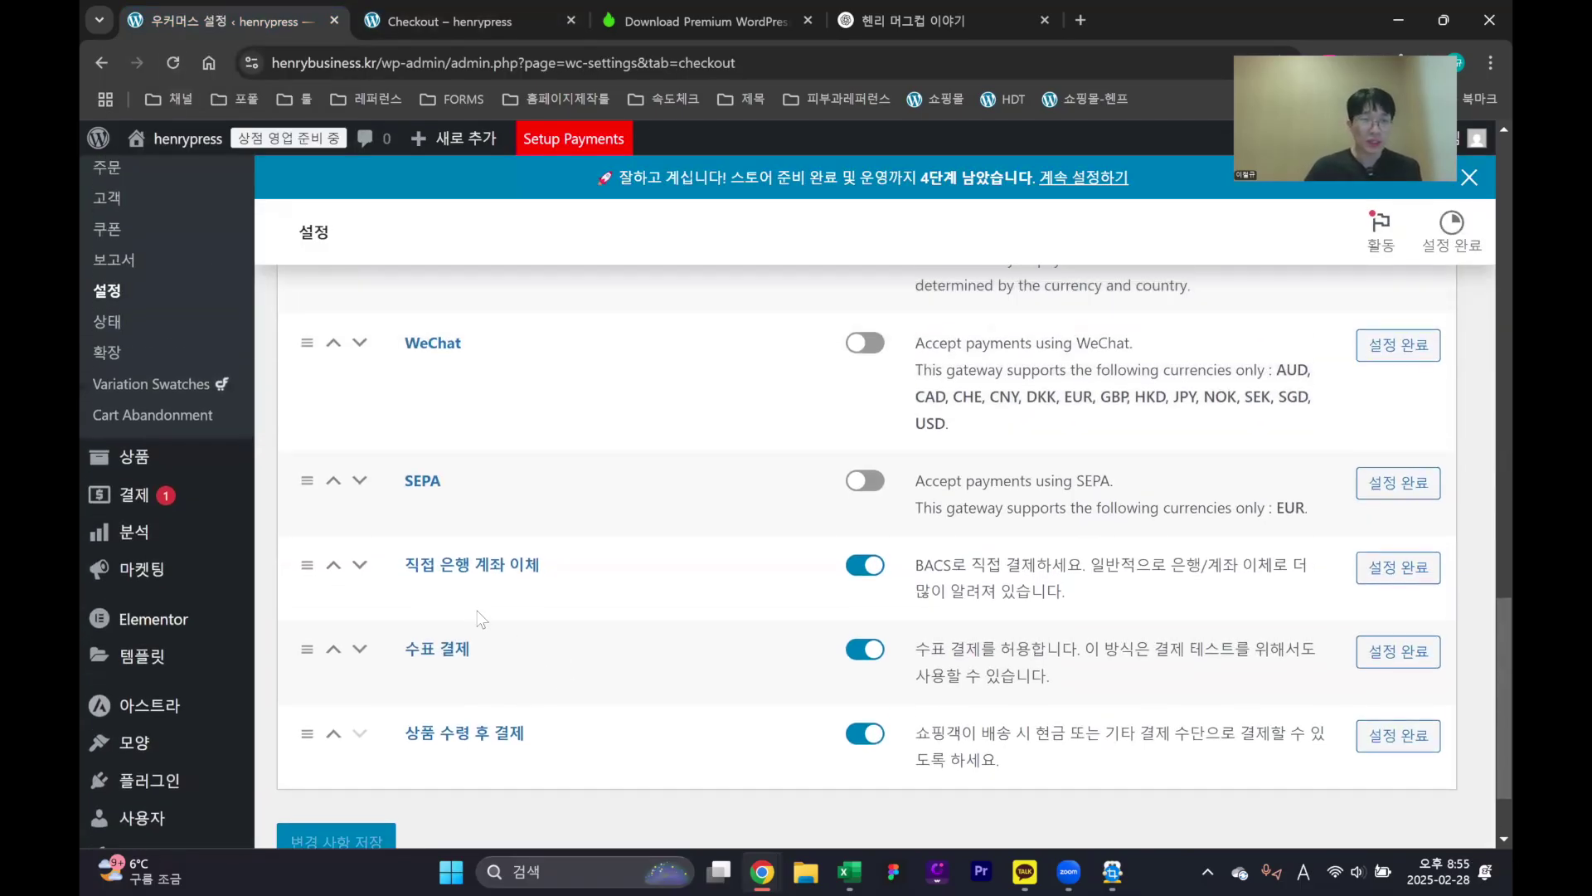
key("F5")
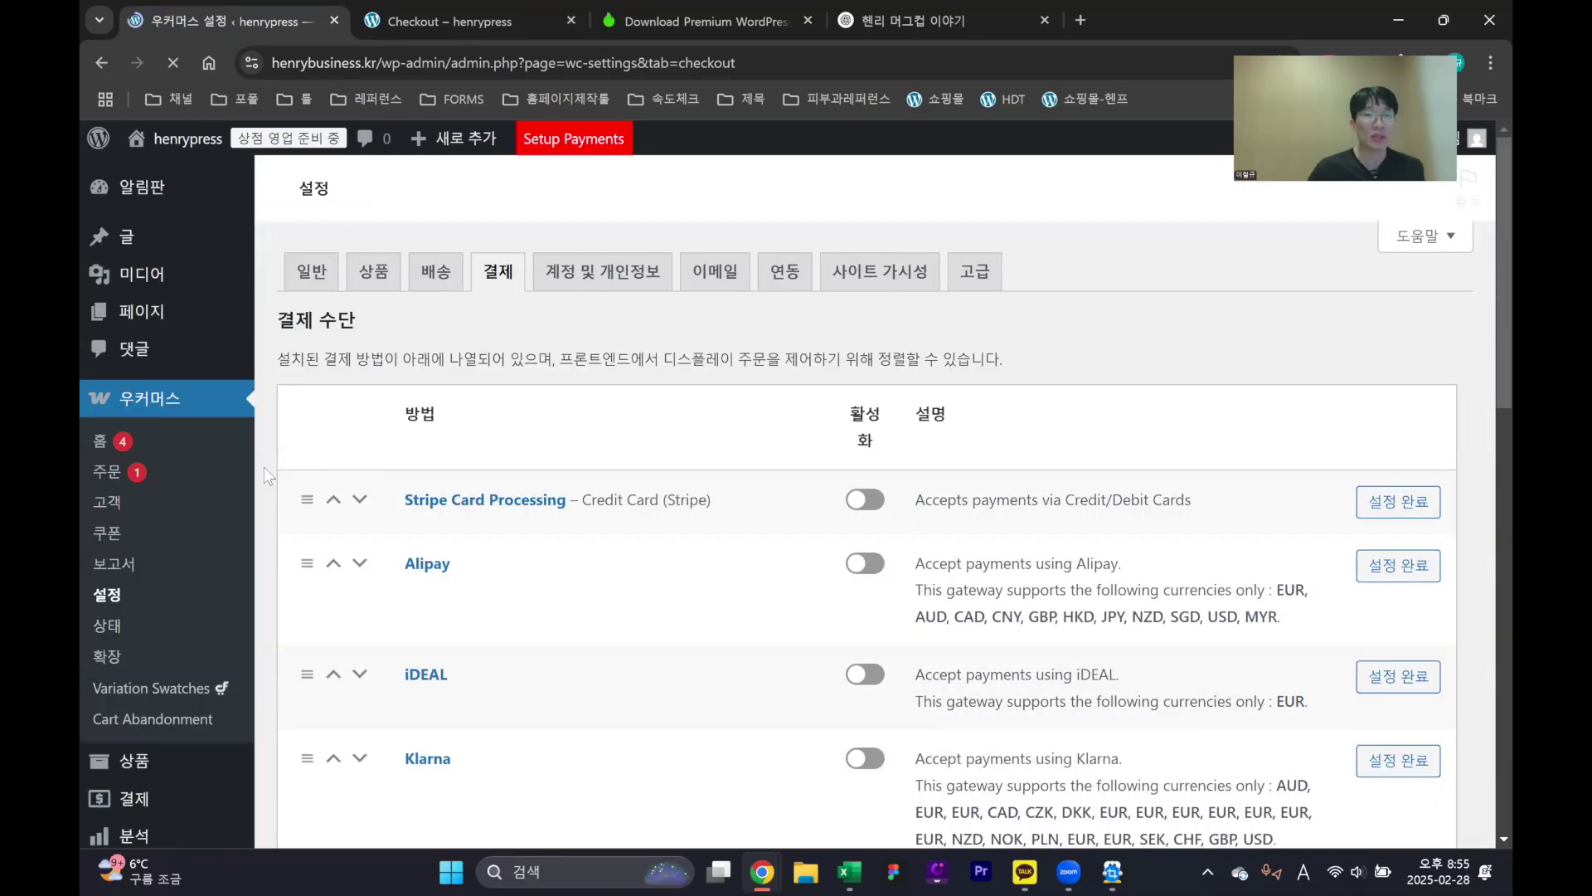
scroll(369, 466, "up", 6)
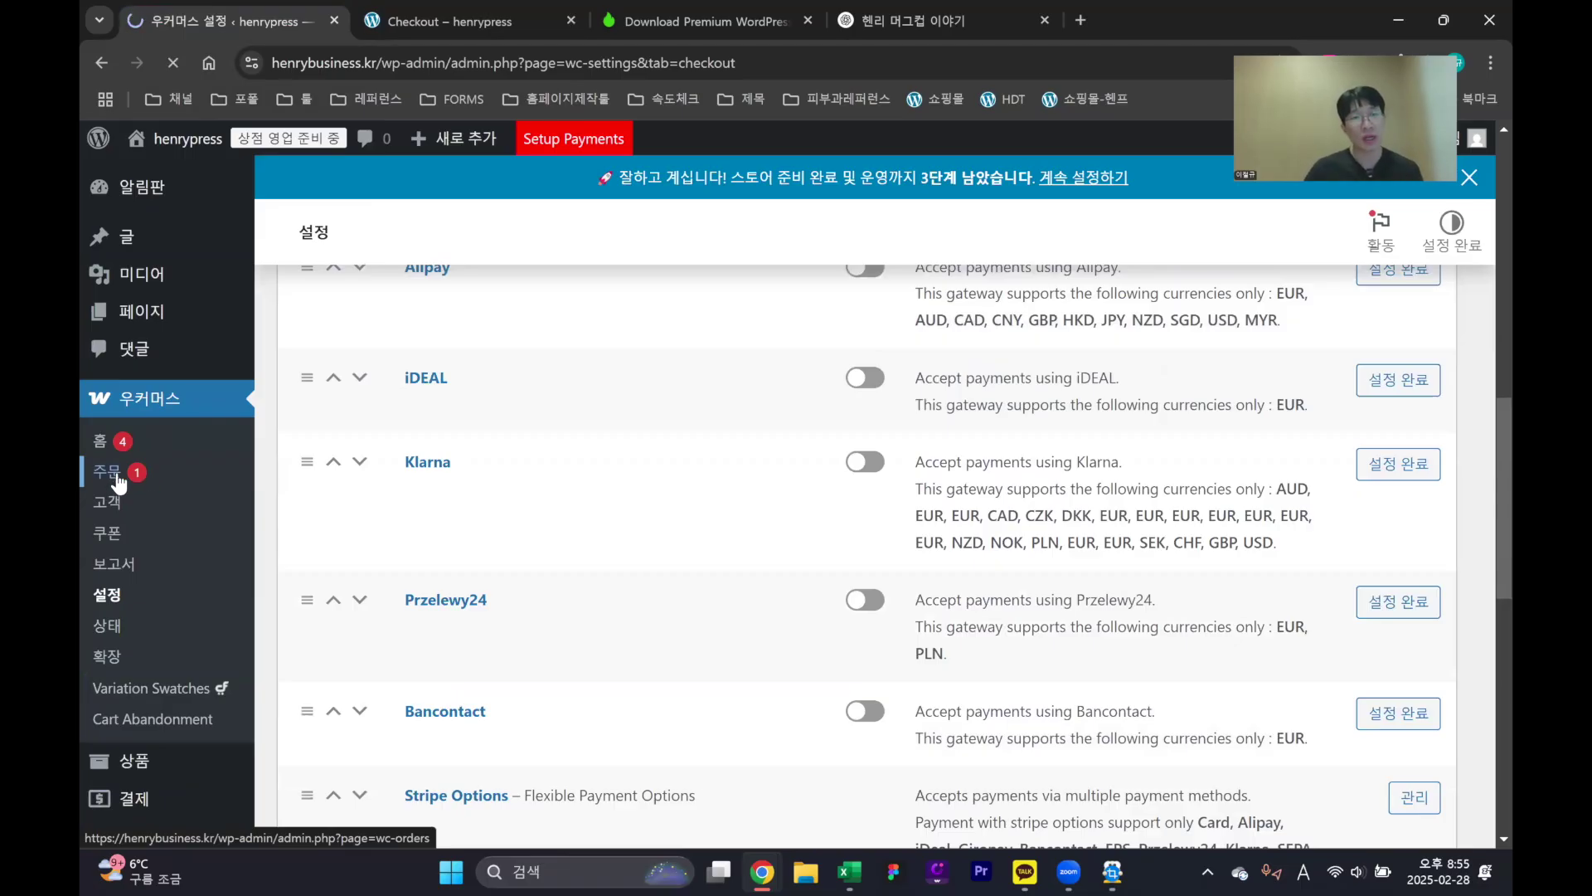
scroll(912, 547, "down", 2)
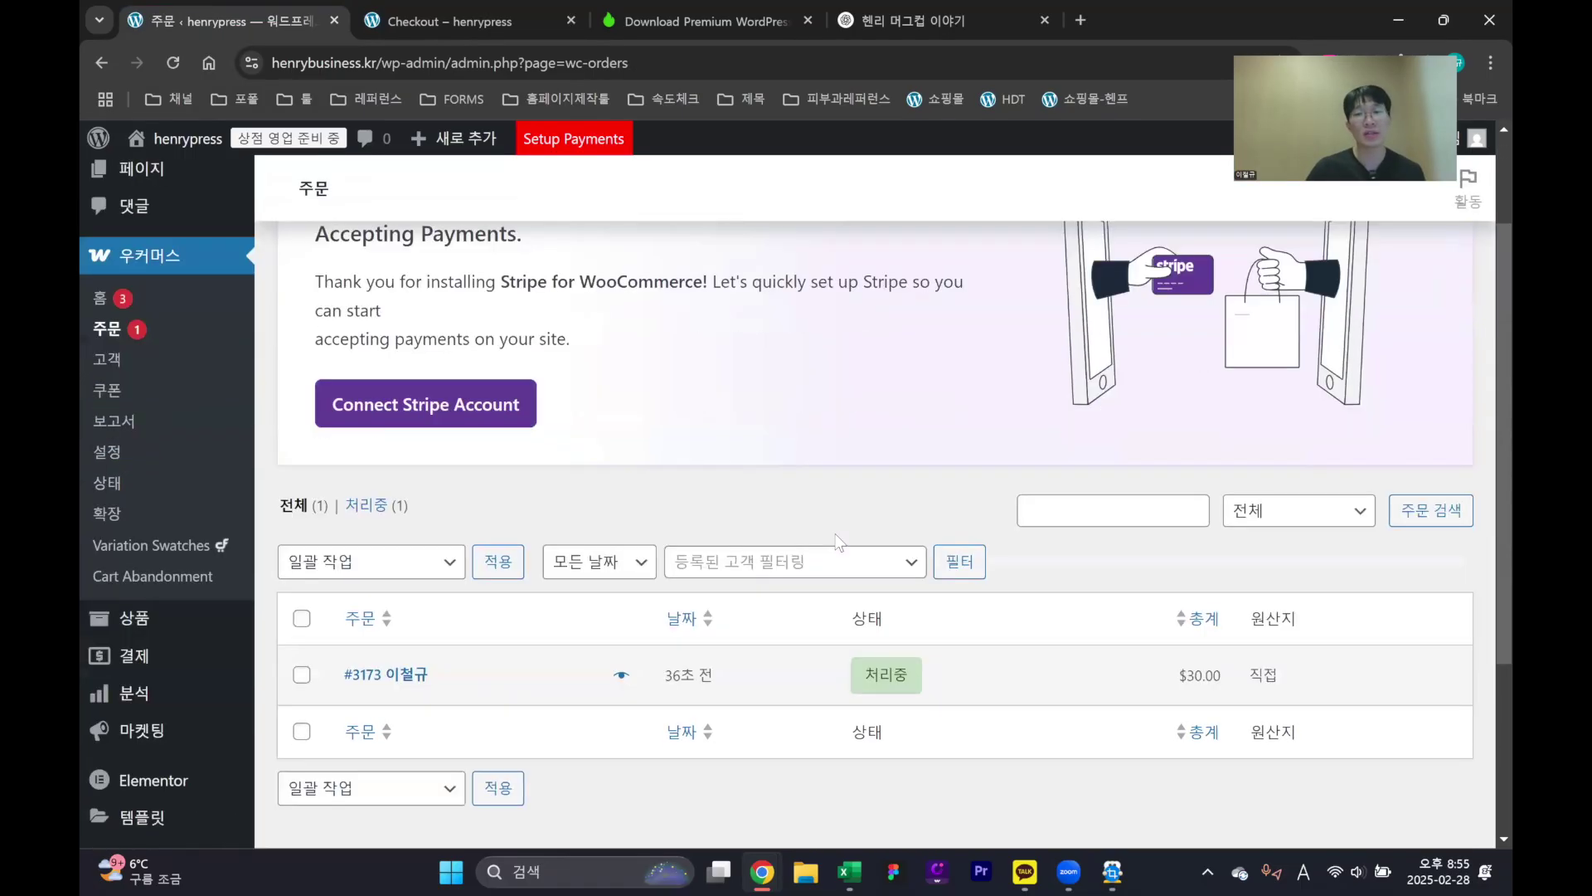
scroll(836, 542, "down", 2)
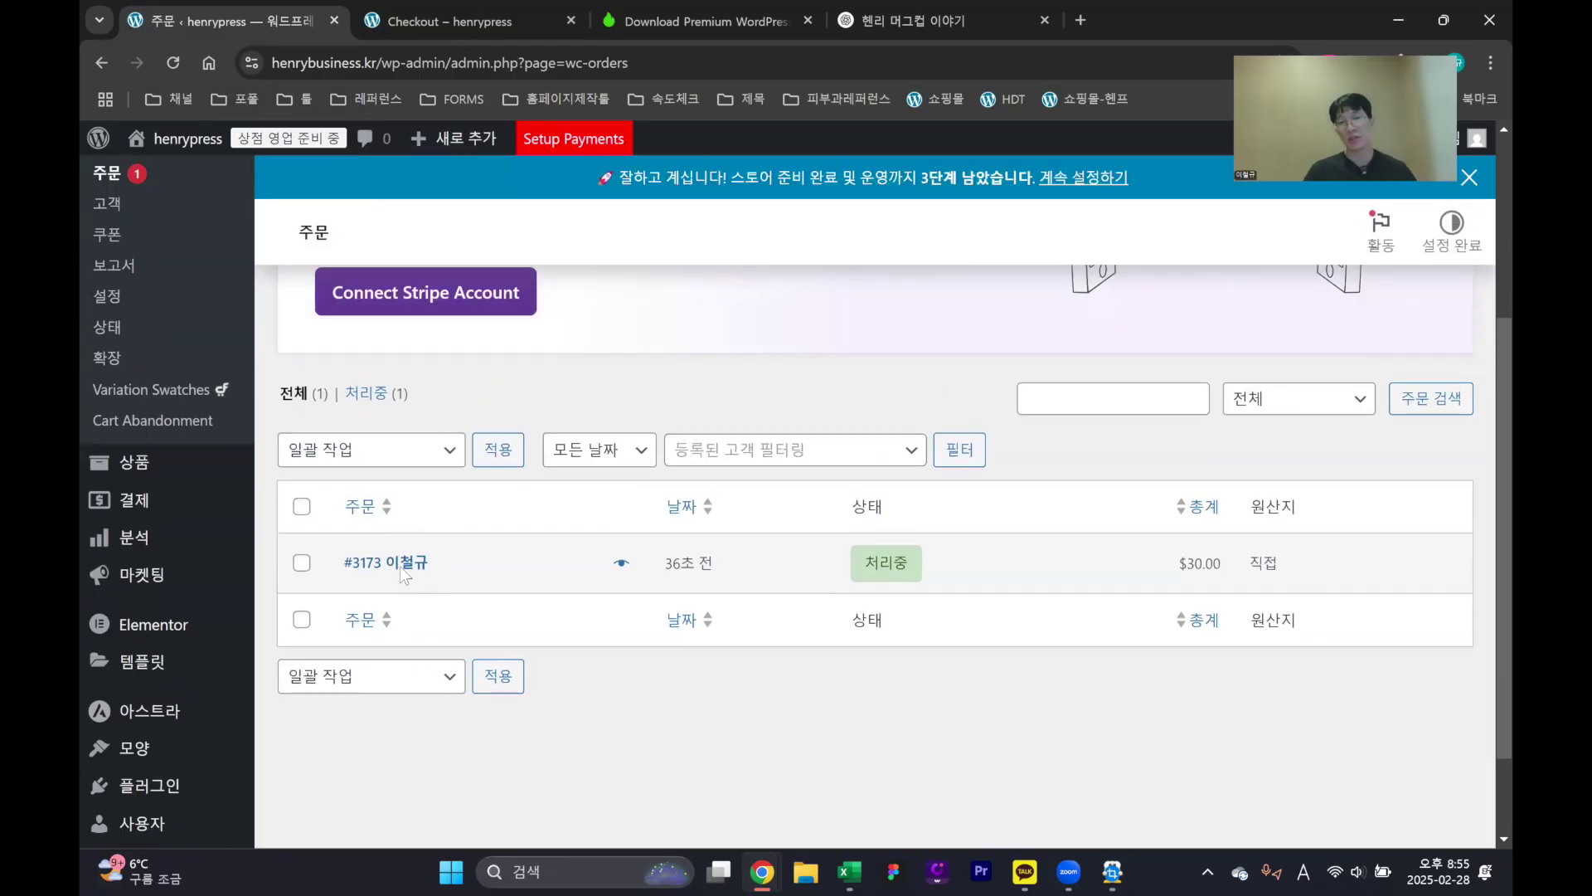
left_click(401, 568)
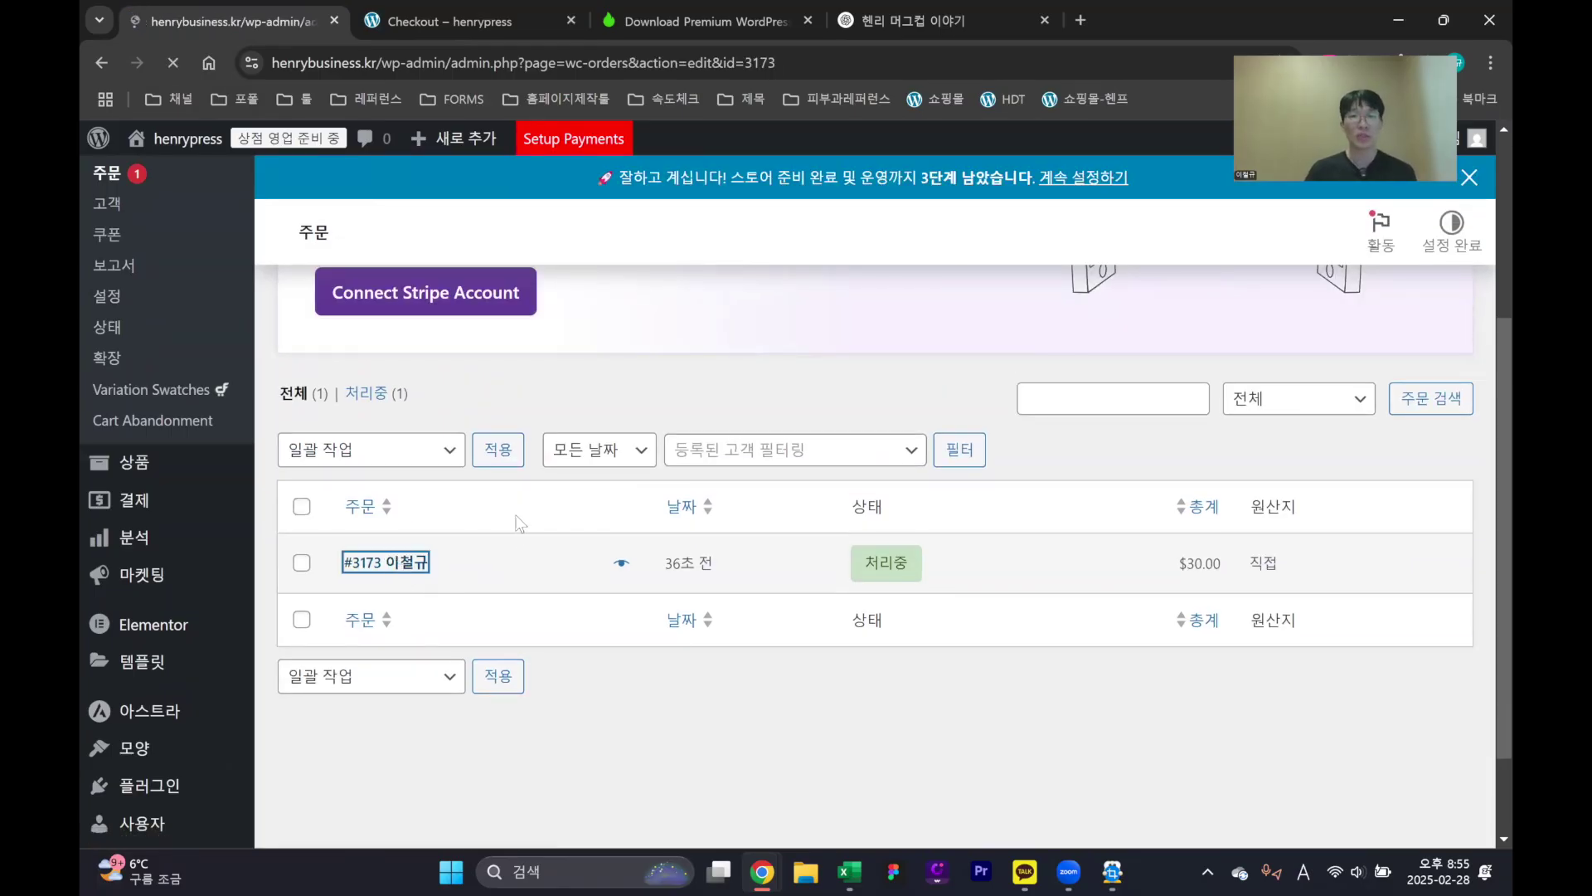
Examine the order's billing details, purchased items, totals, custom fields and order notes
scroll(479, 565, "down", 2)
scroll(479, 564, "down", 3)
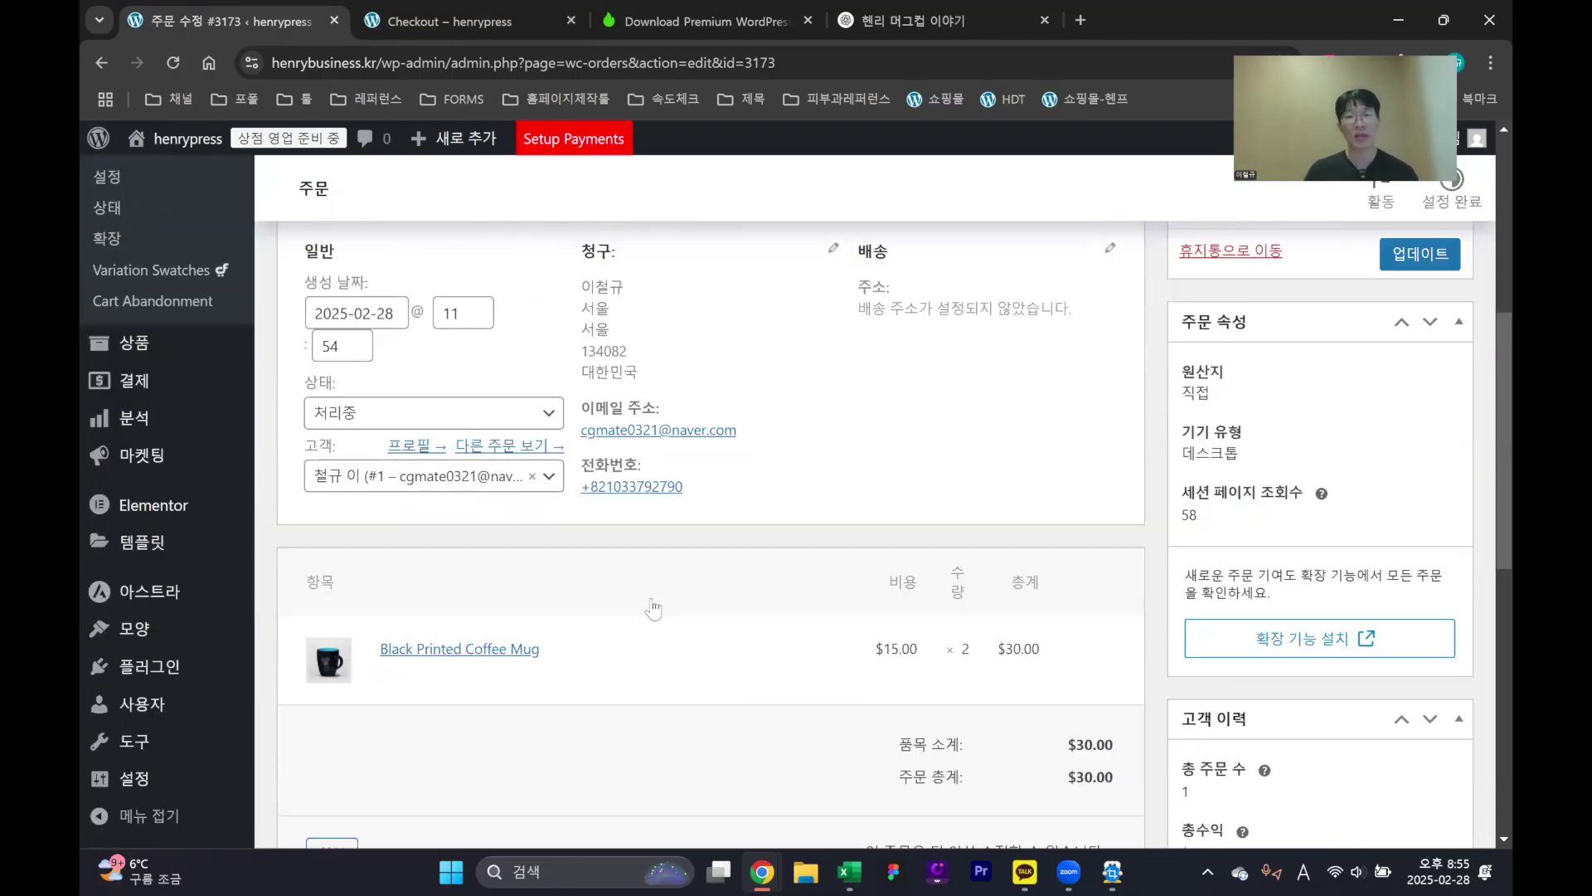
scroll(634, 531, "down", 3)
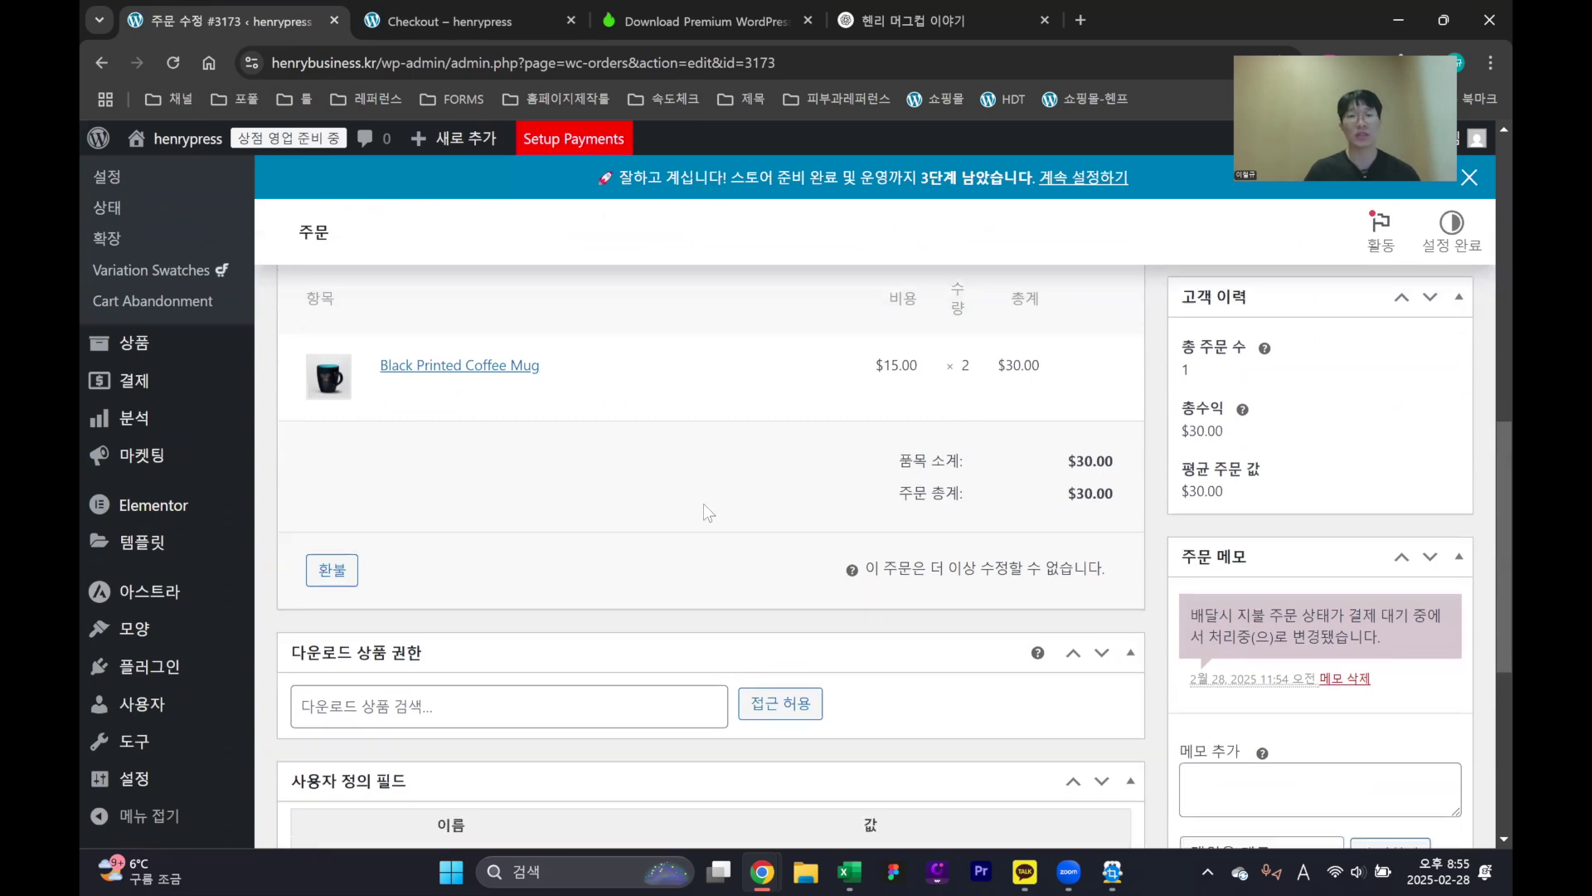
scroll(704, 513, "down", 5)
scroll(540, 497, "up", 2)
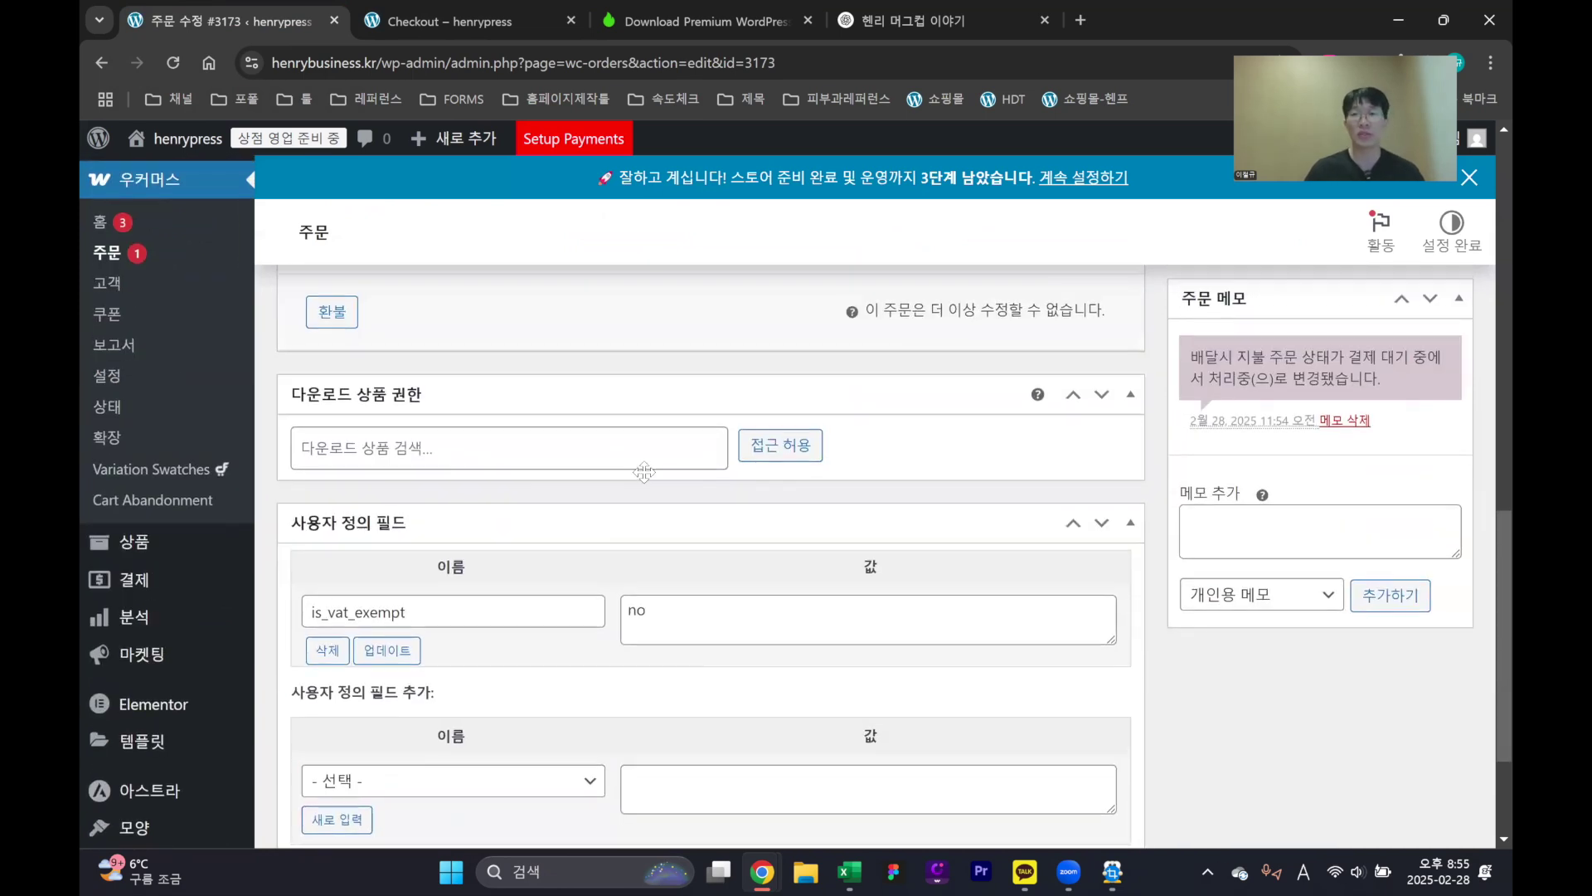
scroll(494, 549, "up", 5)
scroll(500, 568, "down", 5)
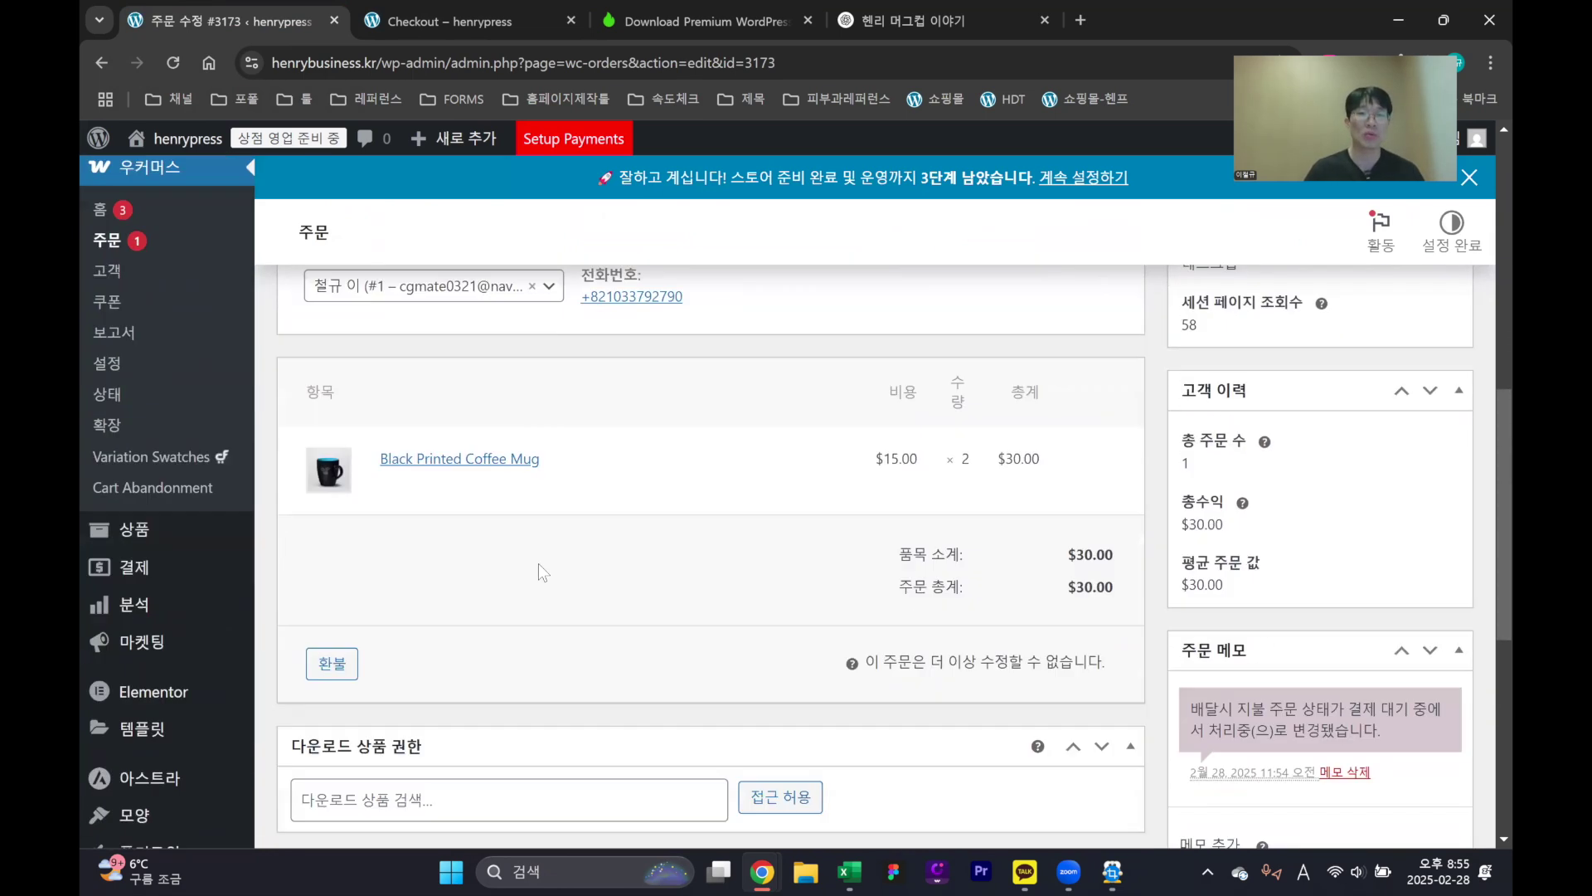
scroll(802, 523, "up", 1)
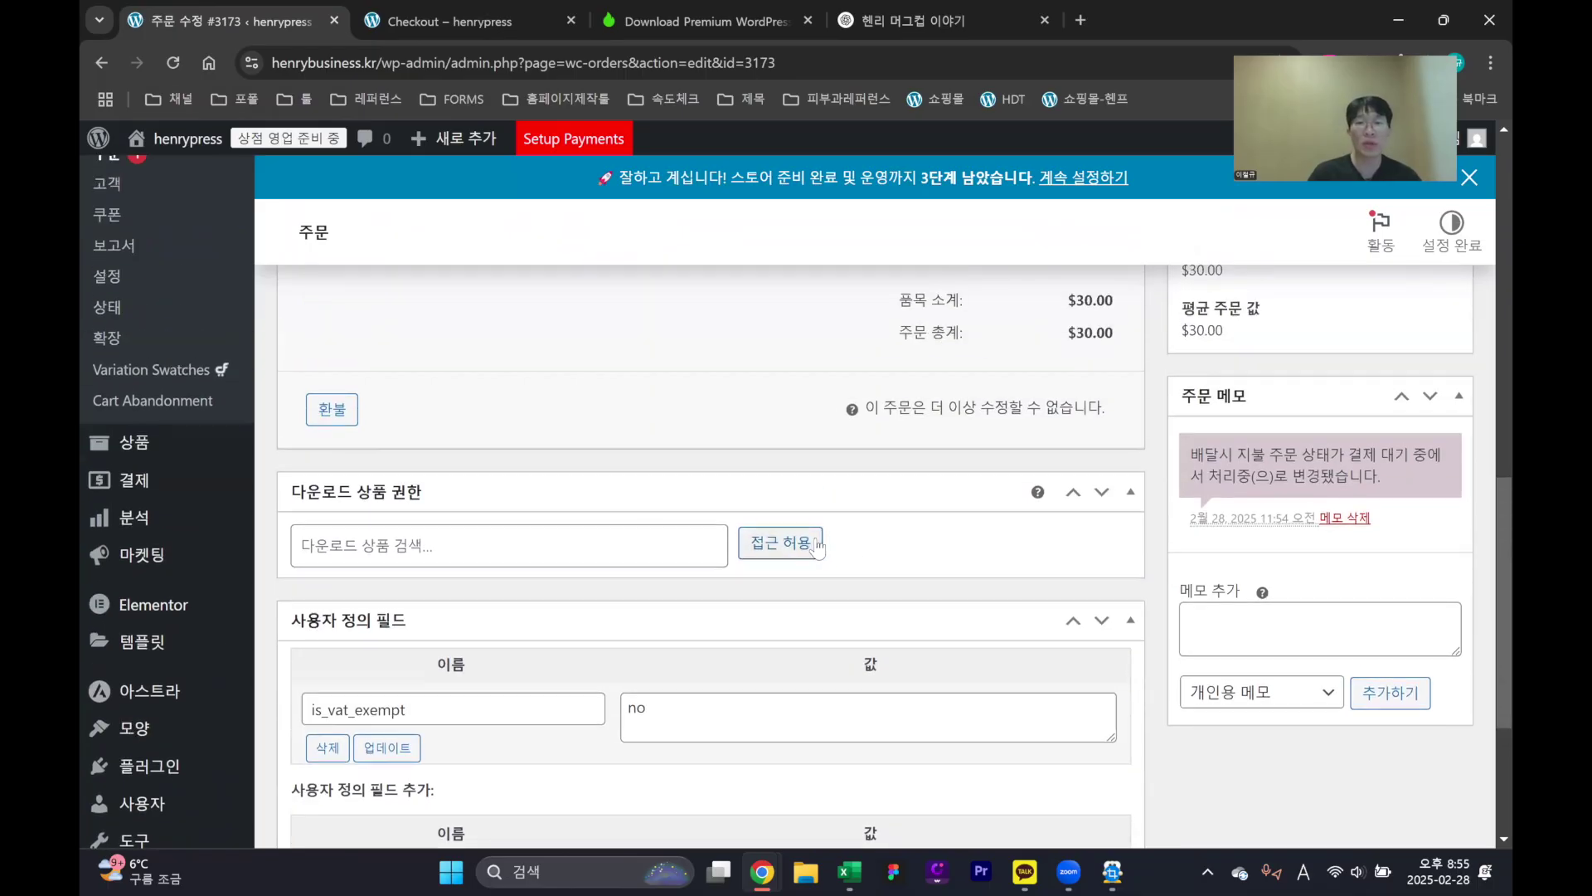
scroll(642, 448, "up", 1)
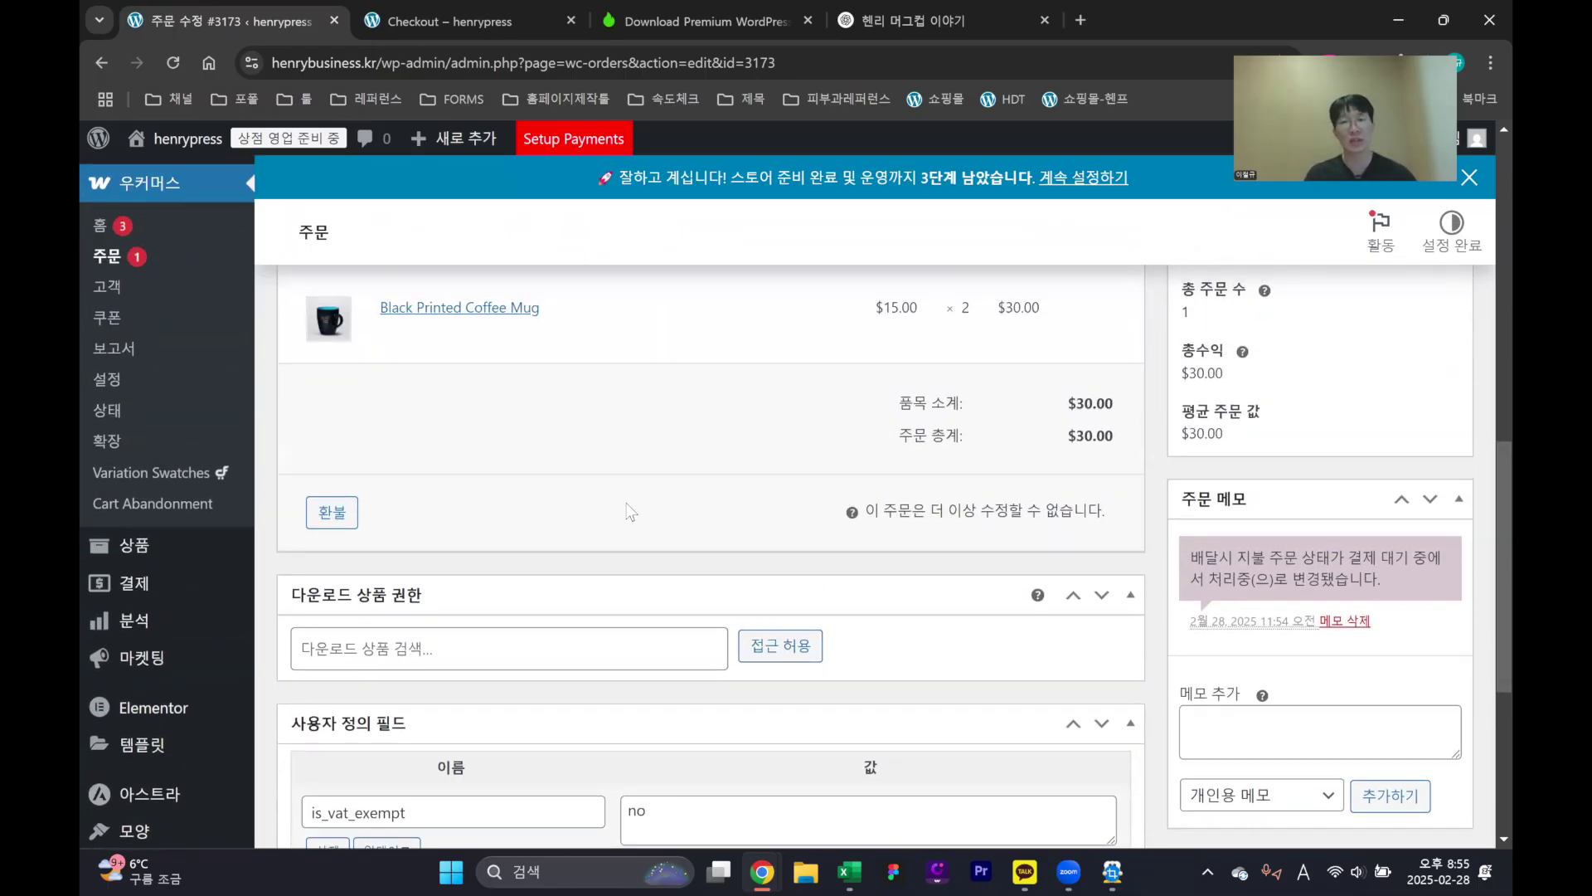
Set the order status to 완료됨, choose the order action 고객에게 주문 상세 정보 보내기 and update the order
scroll(626, 515, "up", 5)
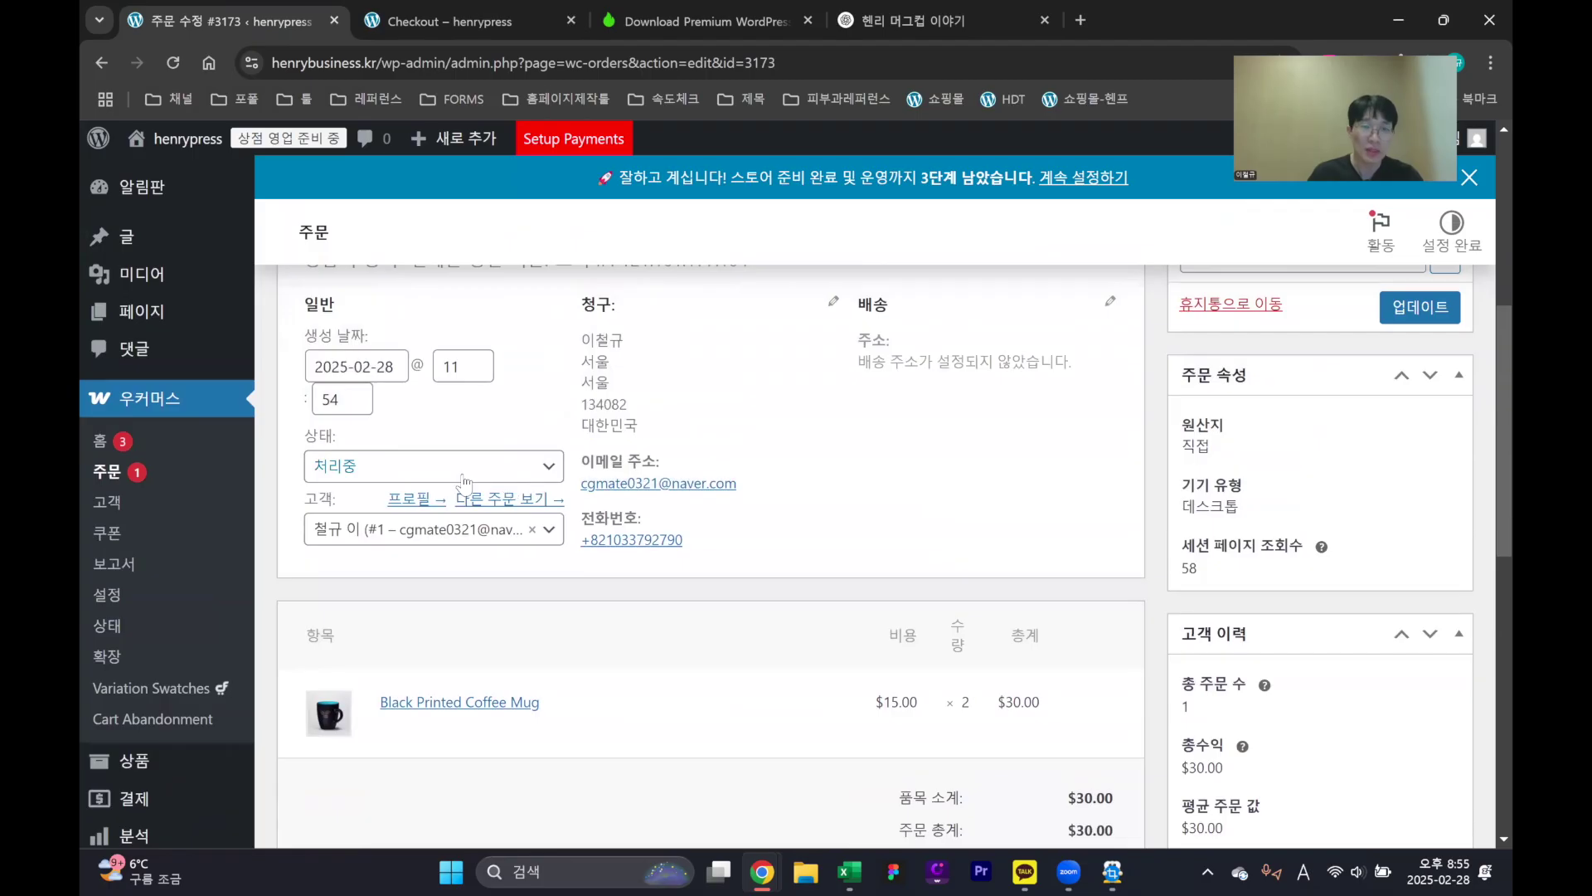
left_click(461, 471)
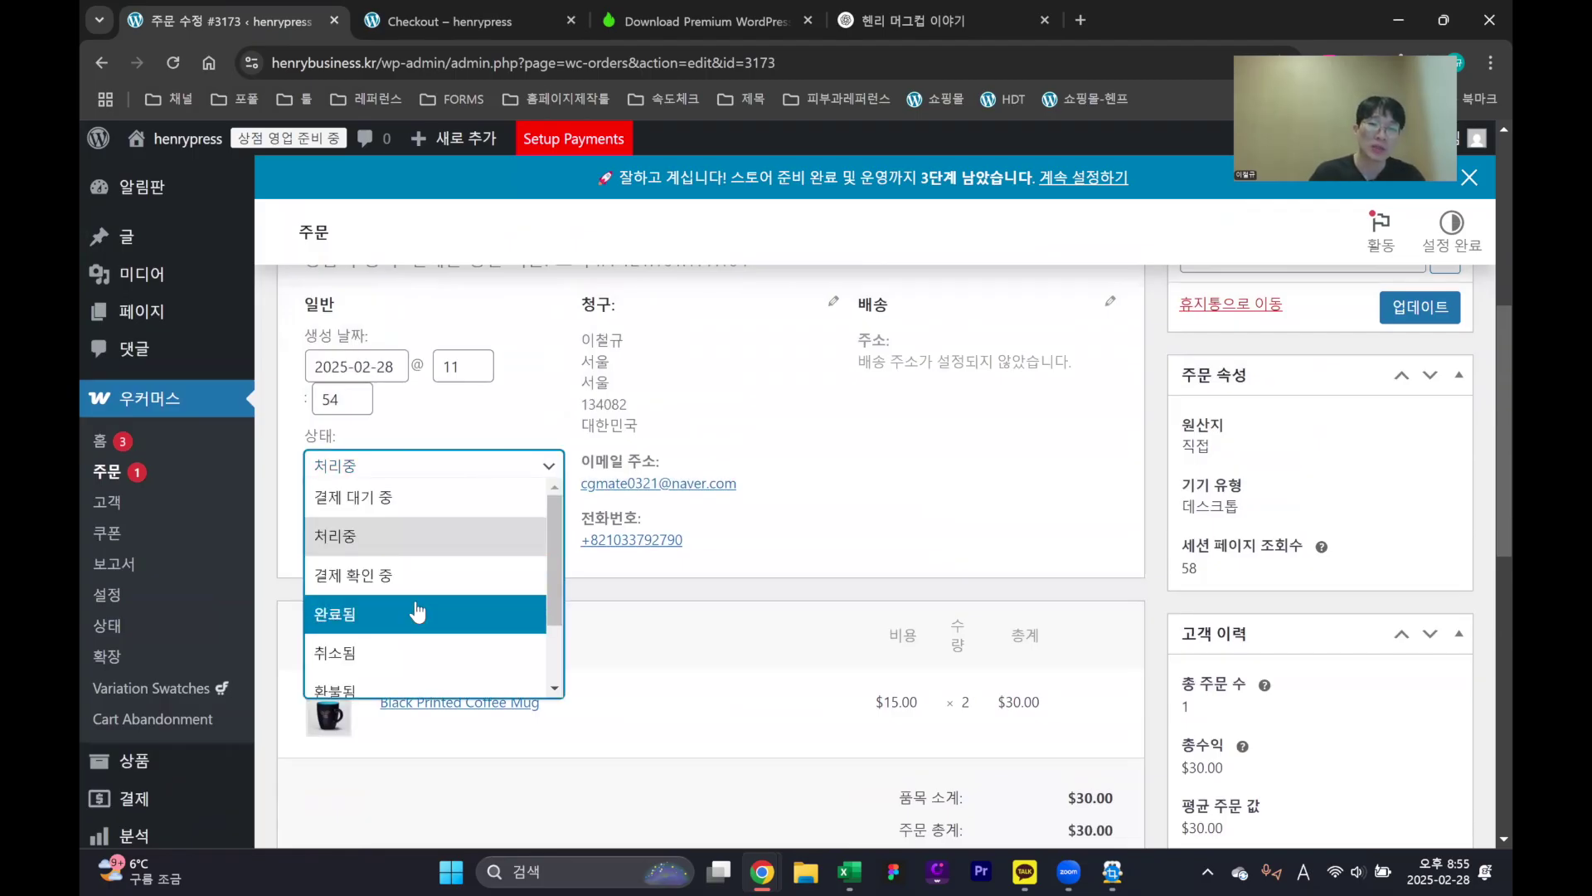
scroll(413, 613, "down", 1)
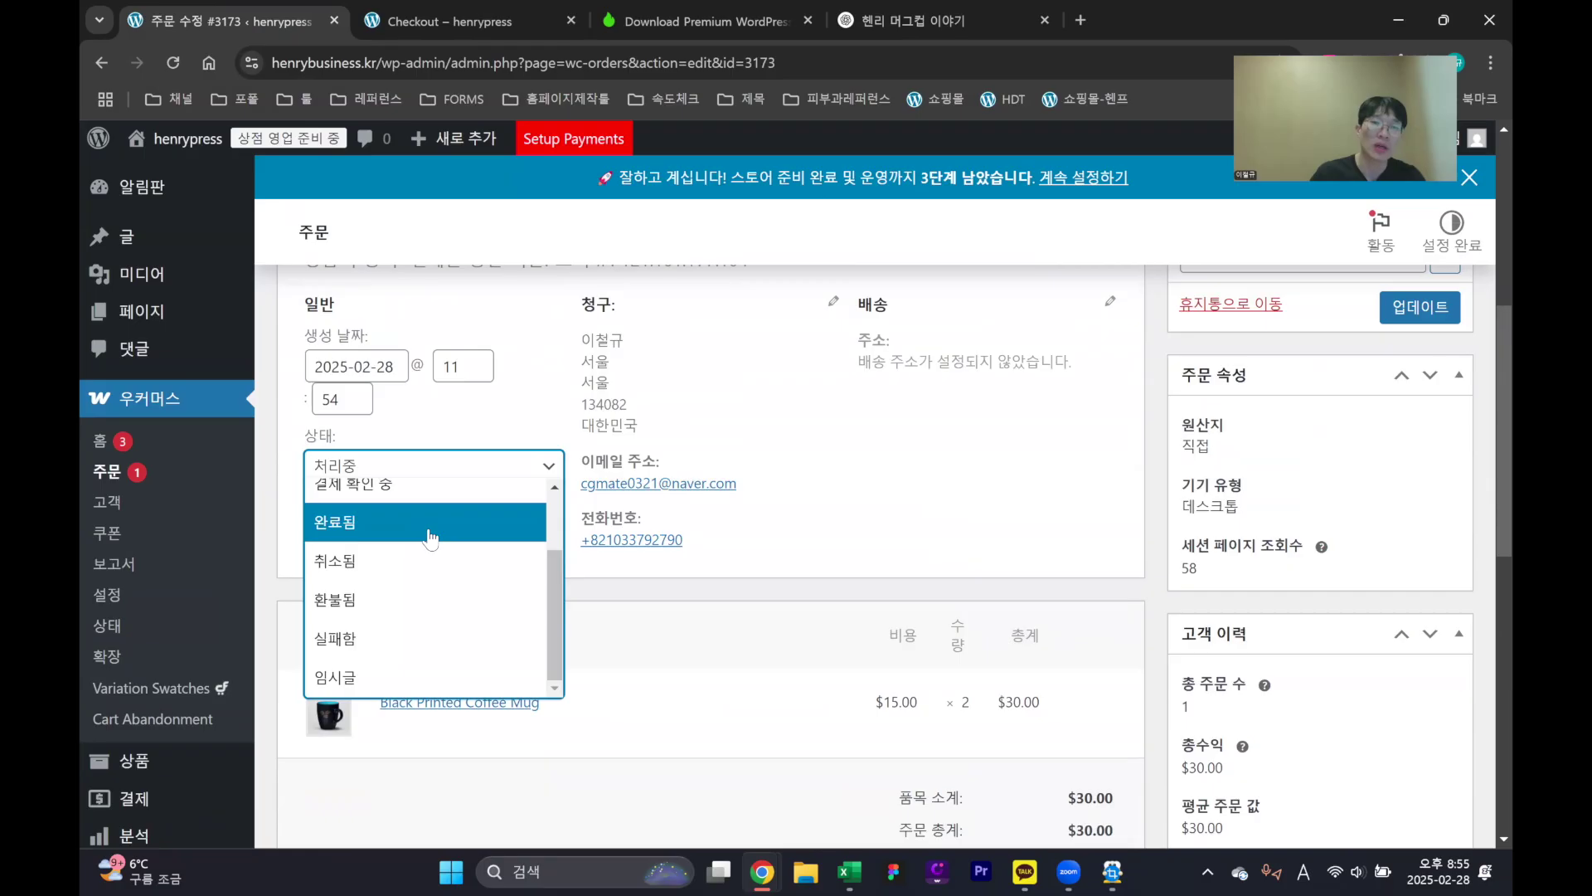
left_click(427, 535)
scroll(985, 511, "up", 4)
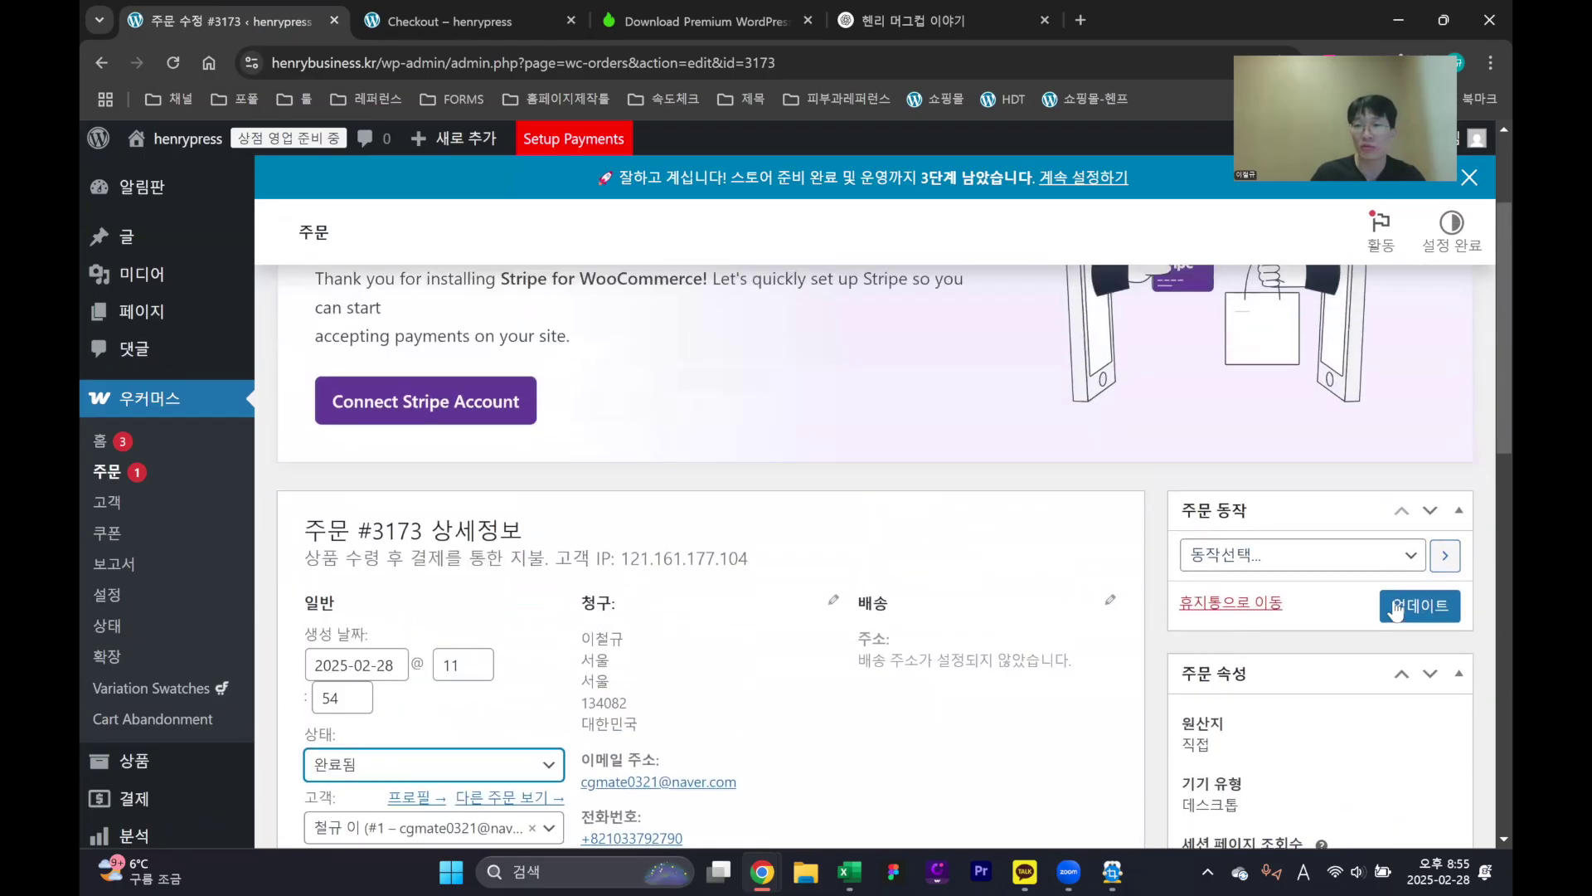
left_click(1412, 559)
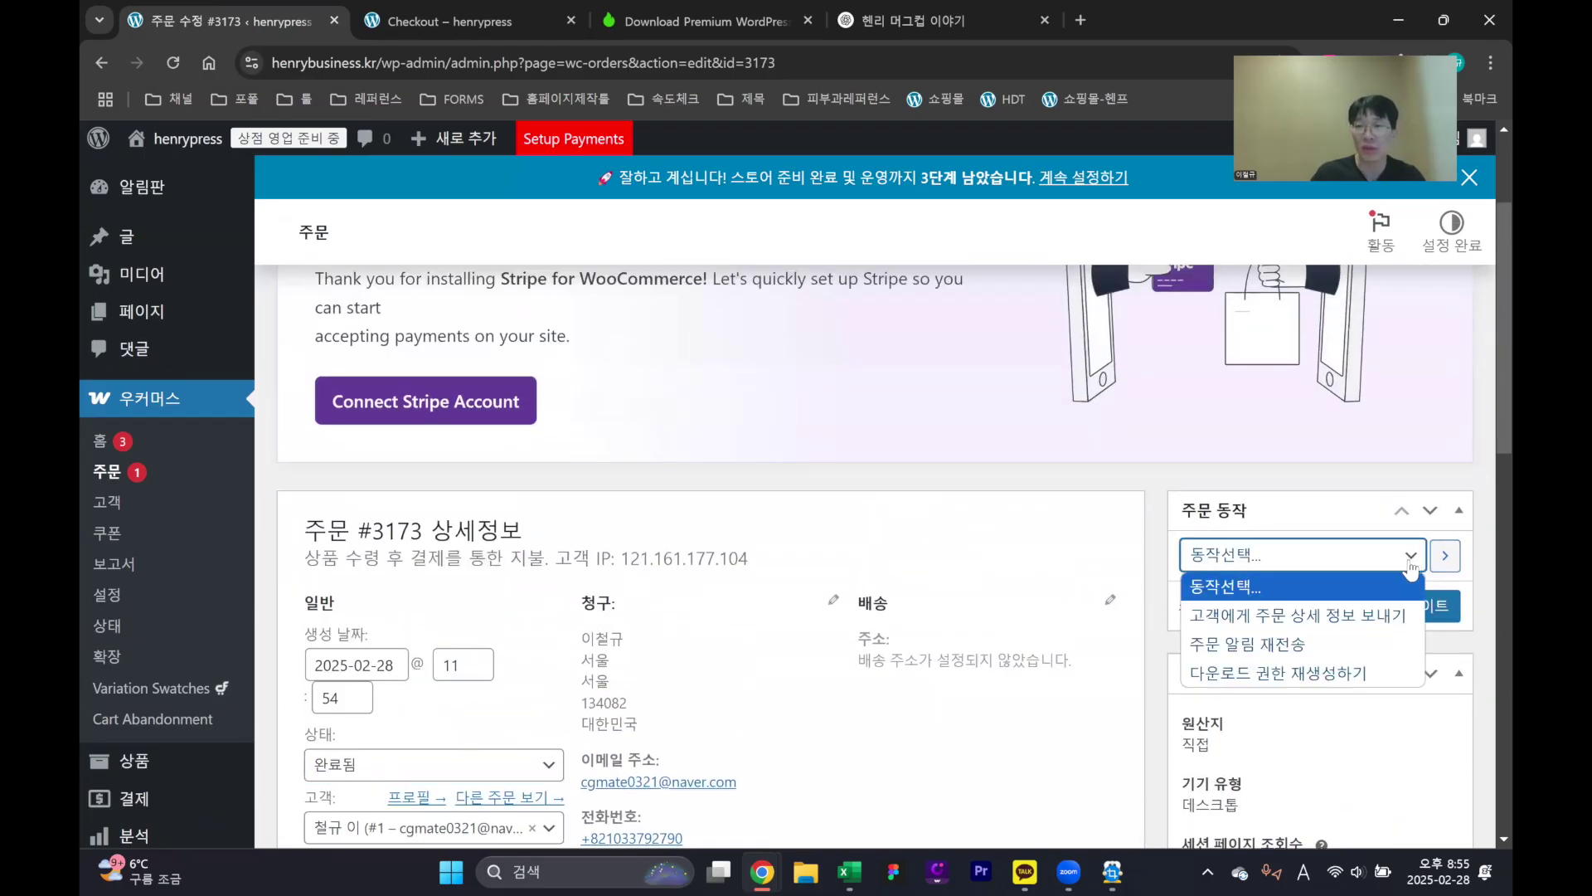
left_click(1338, 618)
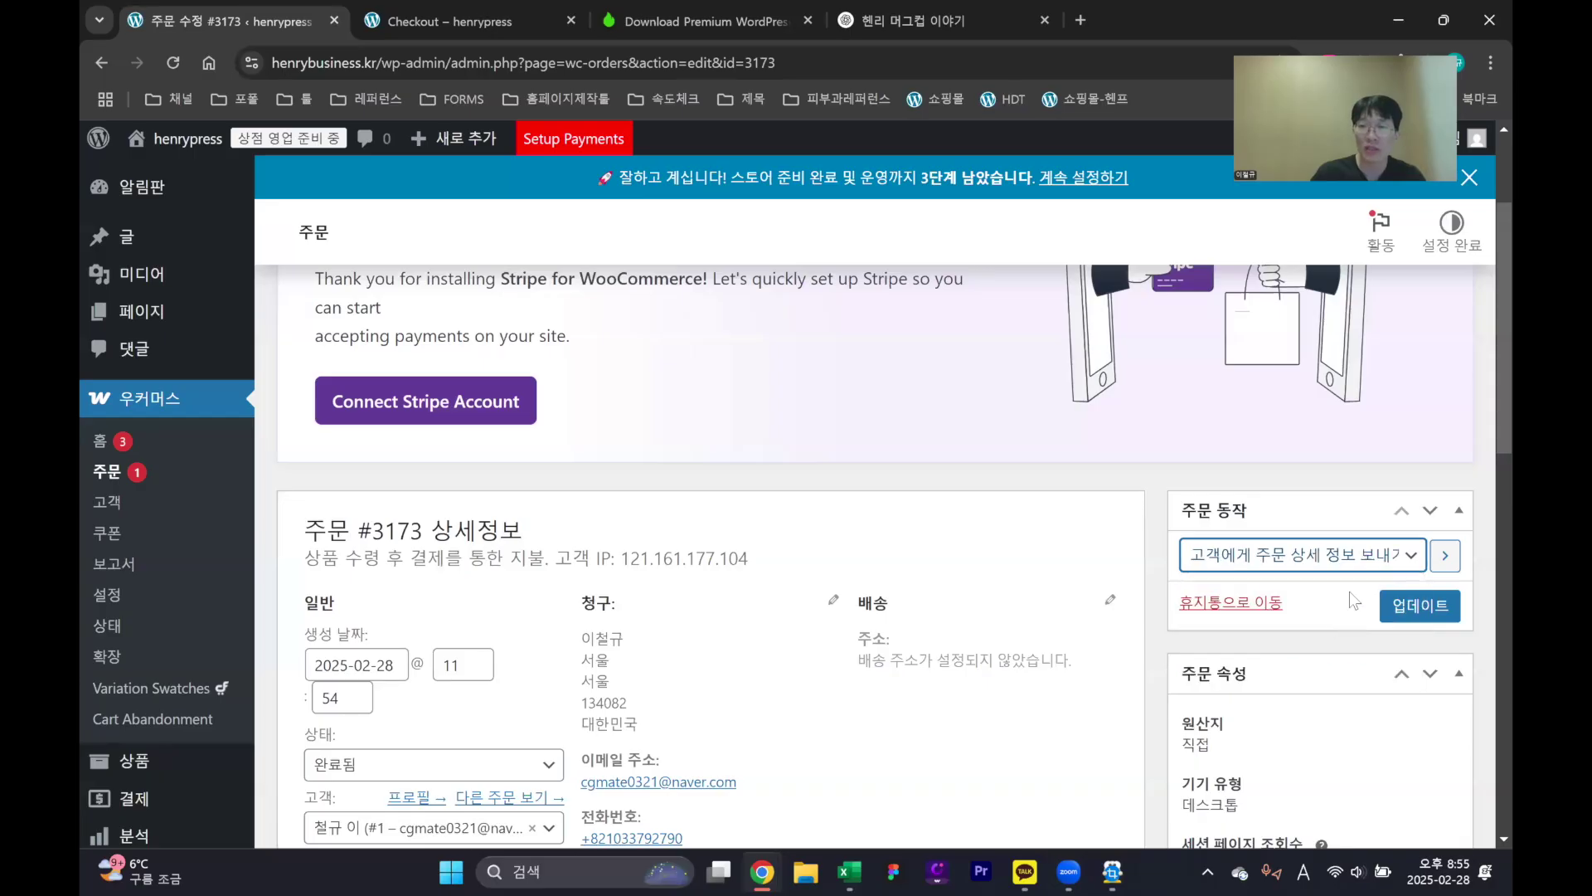
left_click(1420, 608)
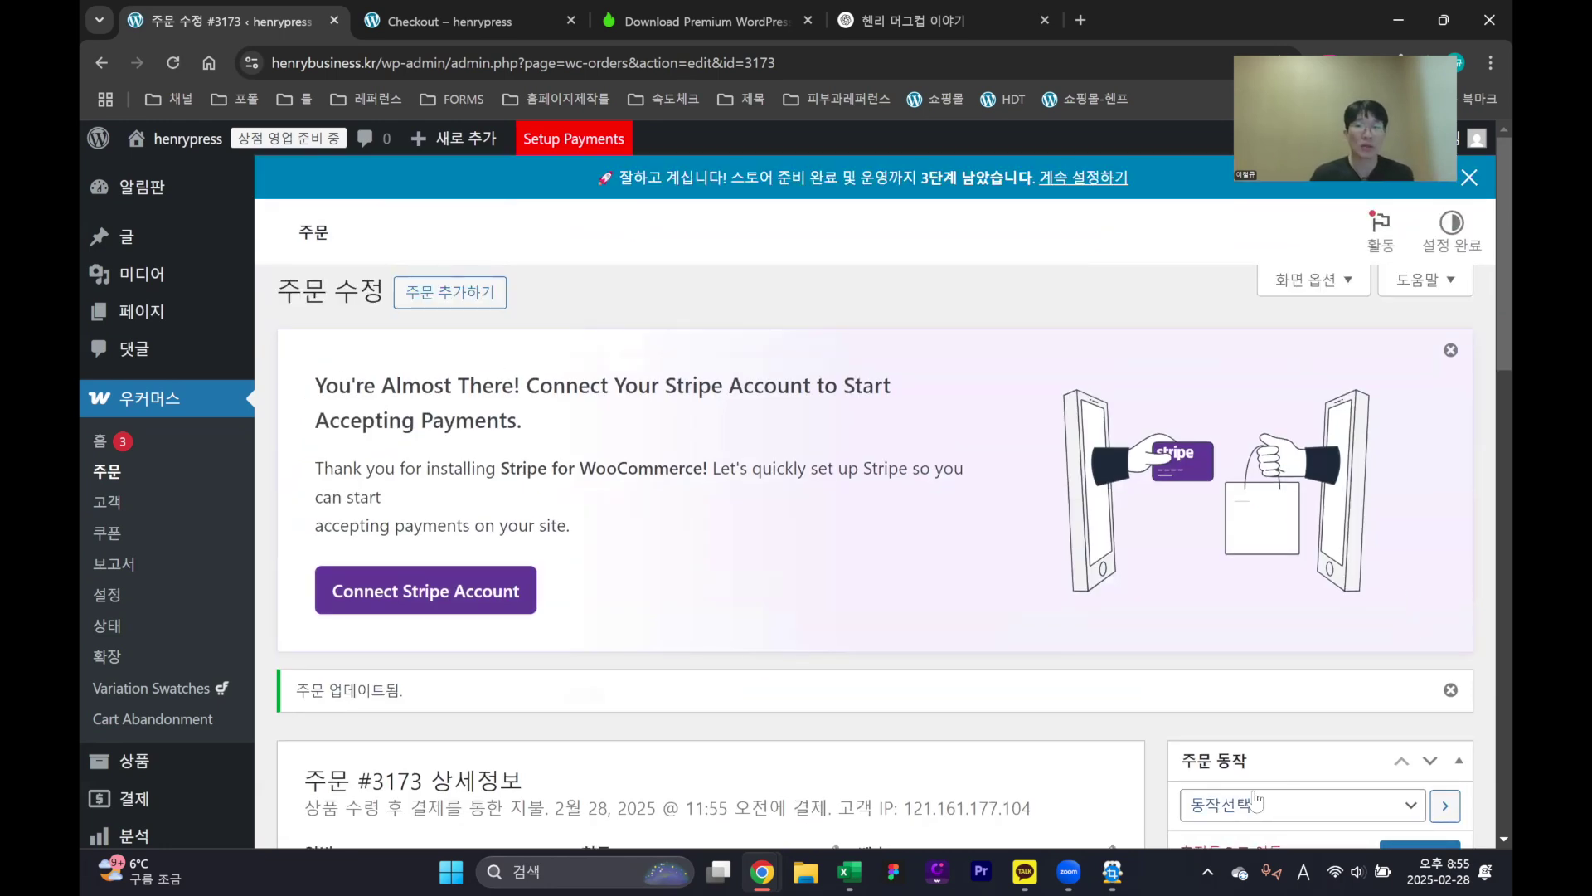
Open Naver Mail from a new browser tab and open the henrypress order details email in the 스팸메일함 folder
left_click(1081, 20)
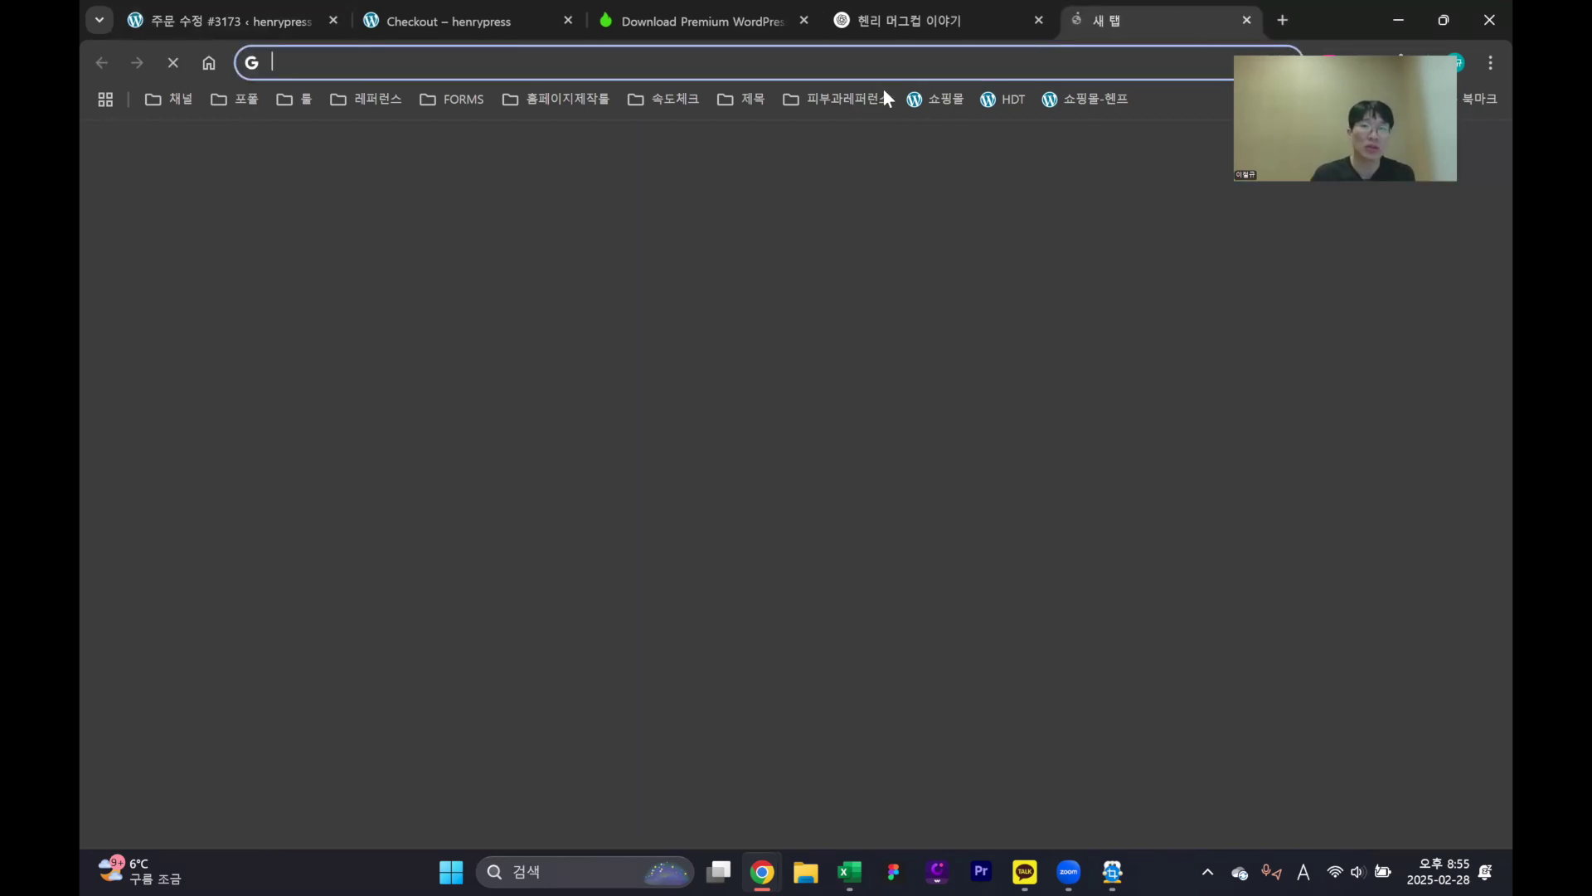
left_click(300, 481)
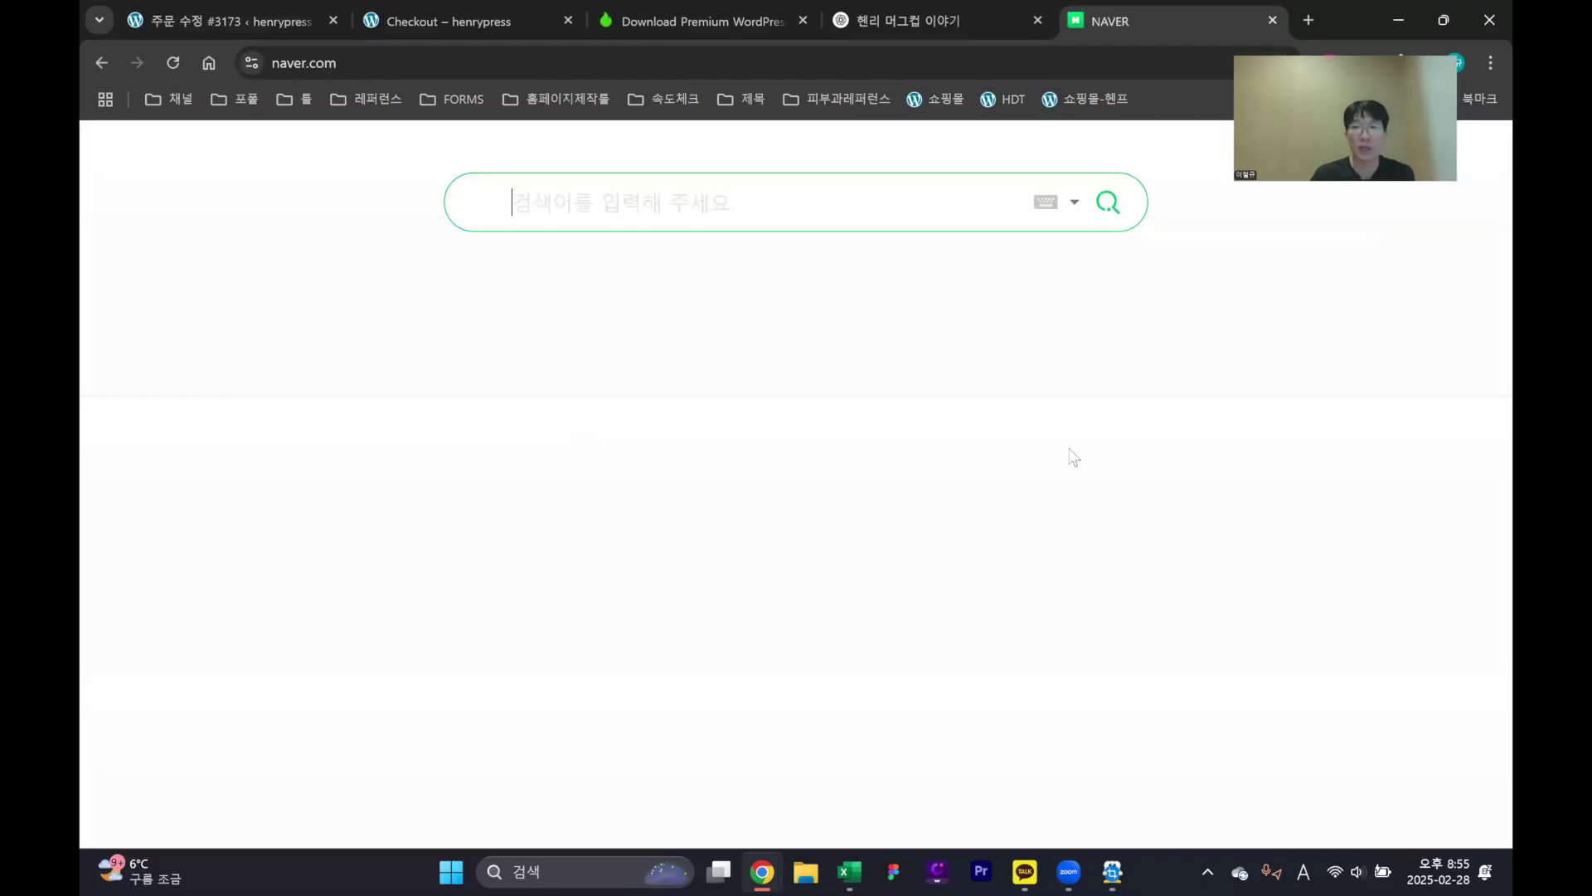
left_click(1059, 471)
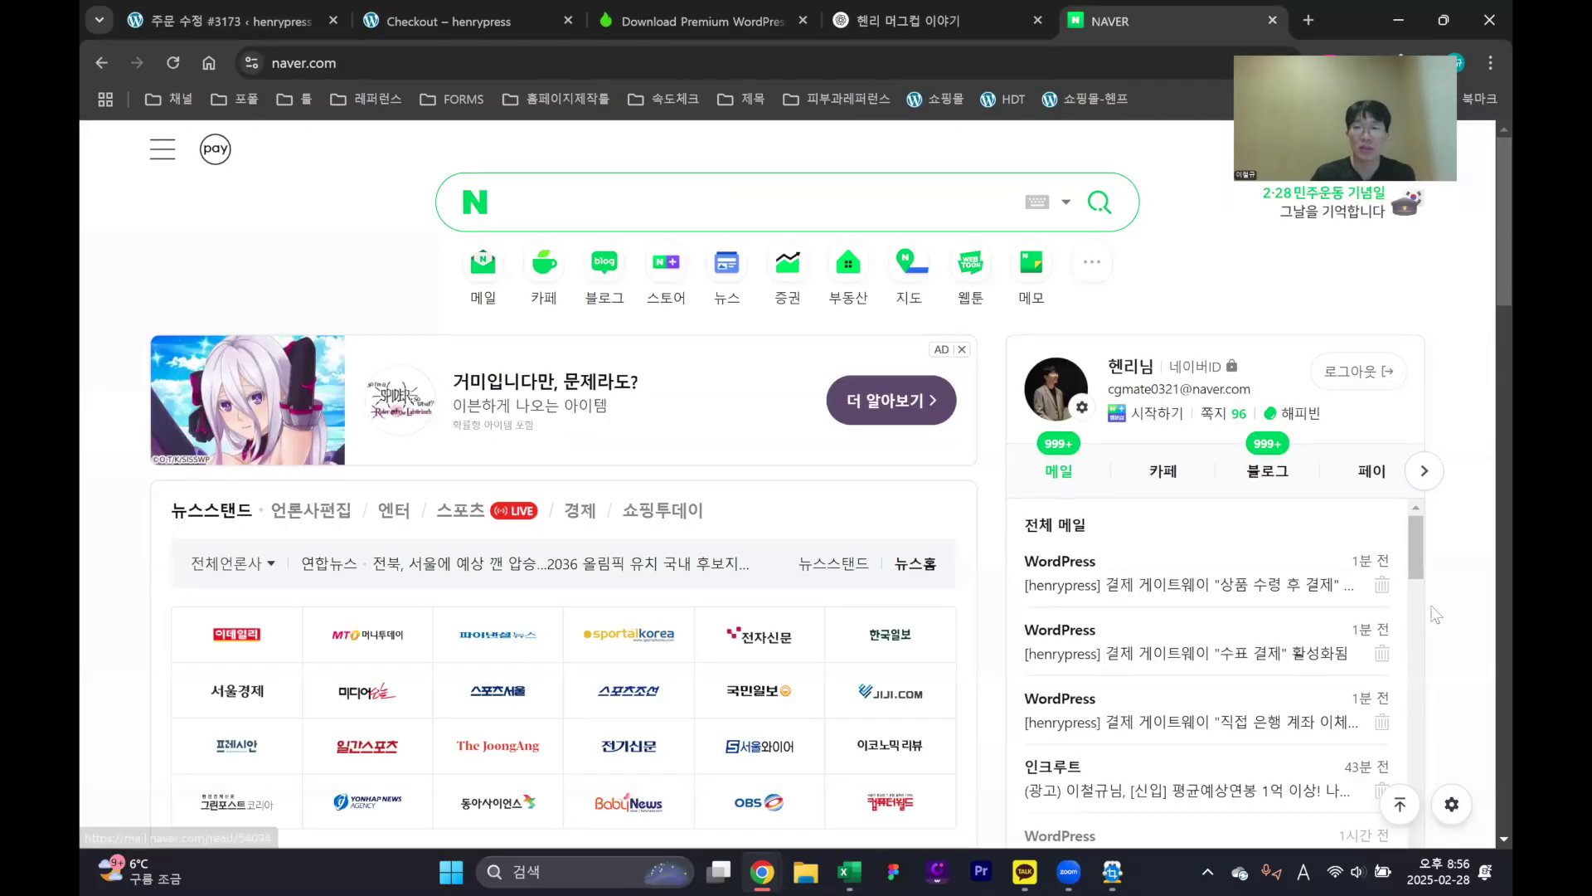
scroll(1115, 663, "down", 2)
left_click(1069, 708)
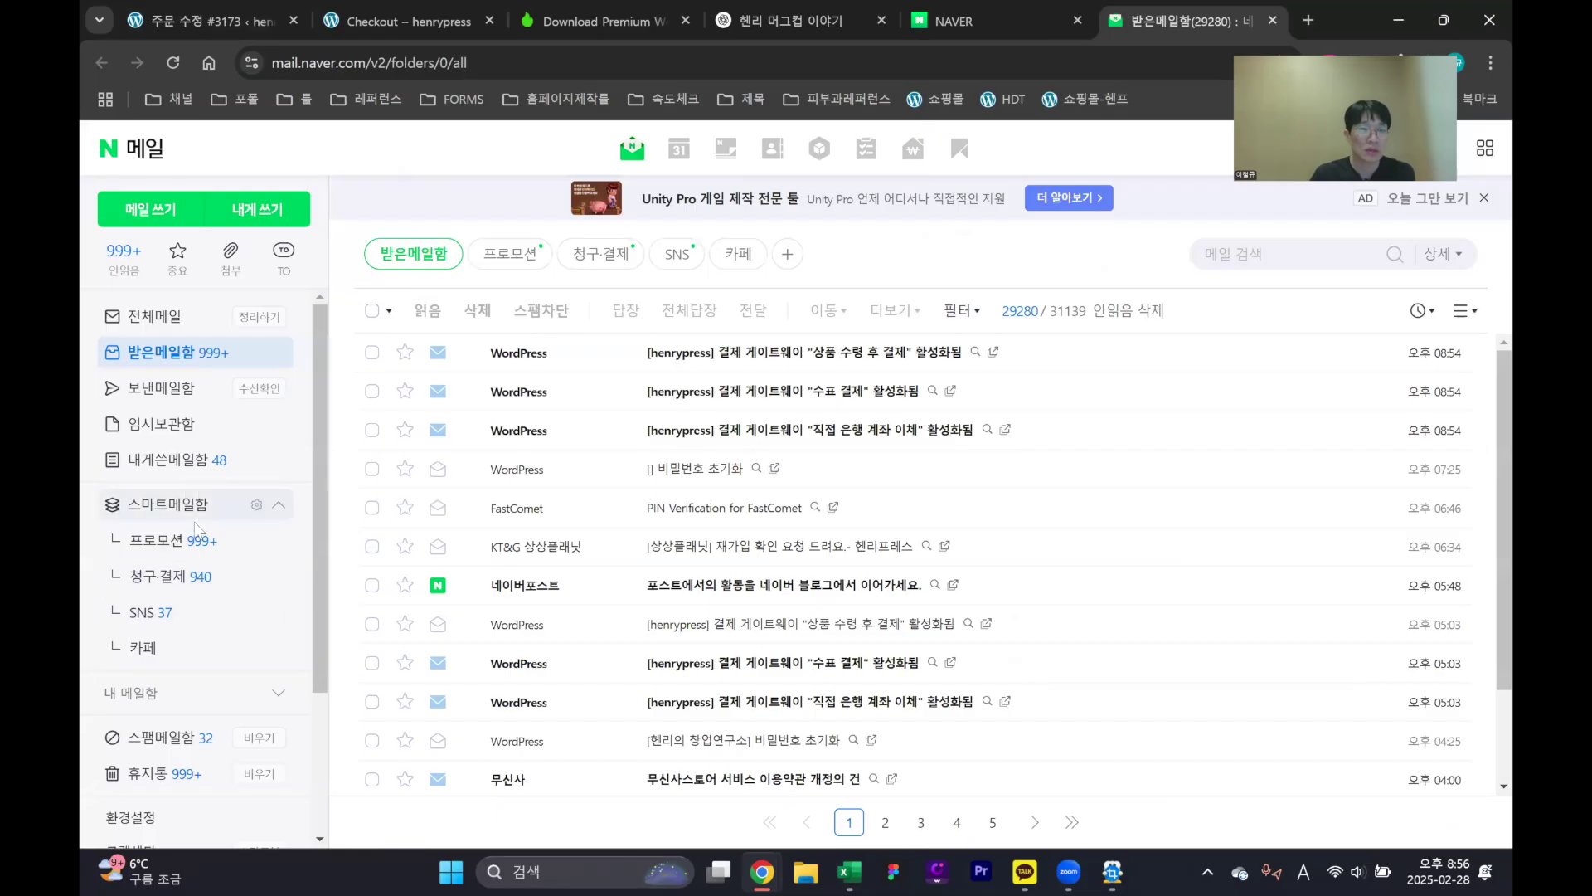
left_click(165, 737)
left_click(783, 308)
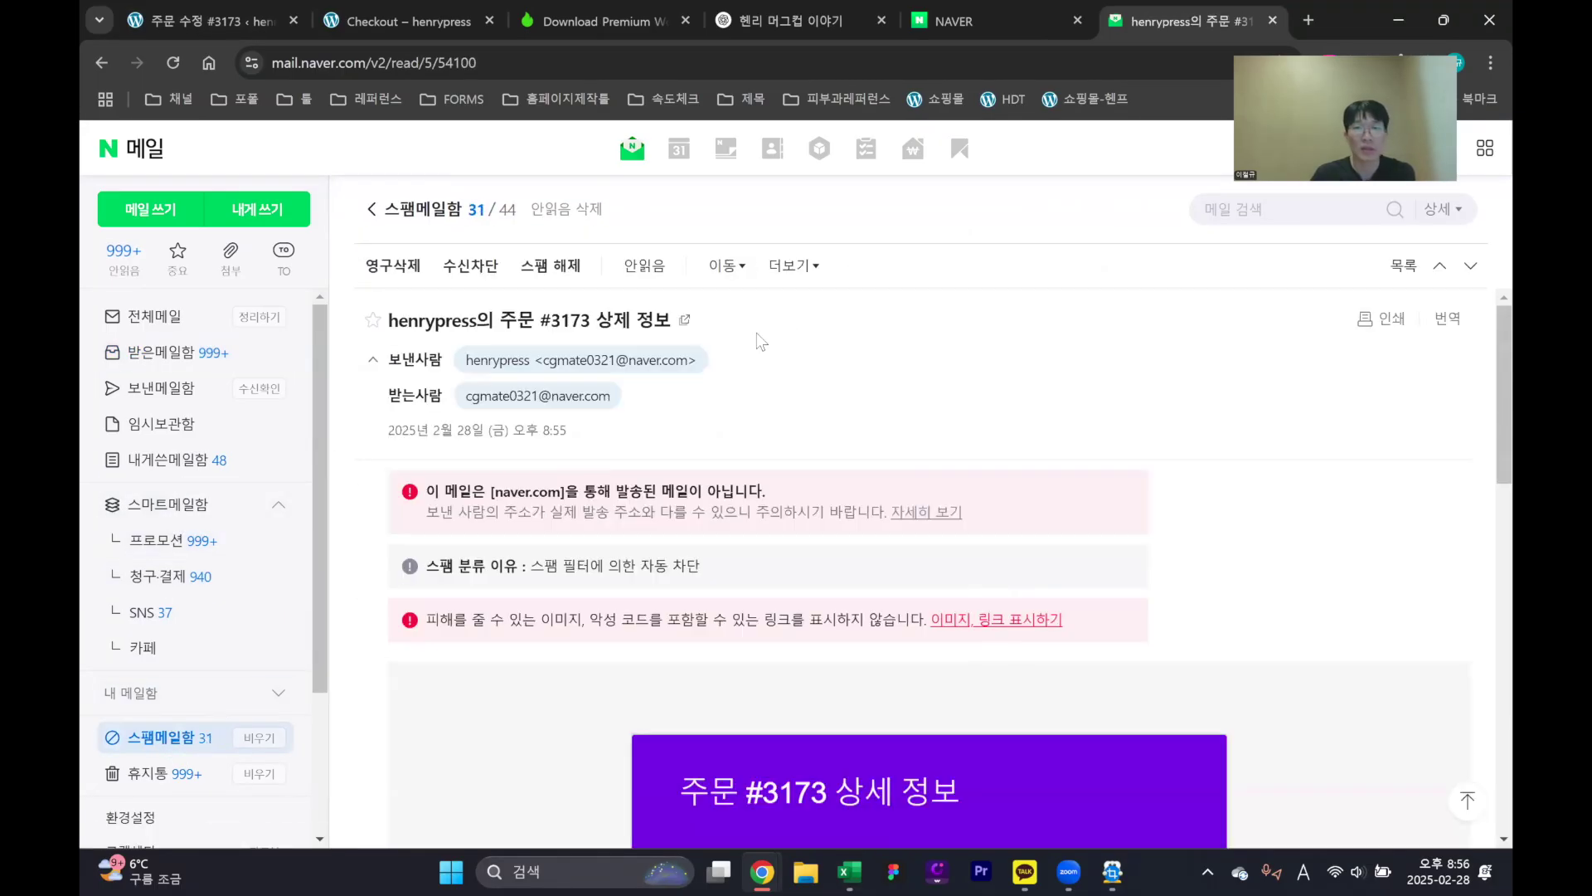
Examine the order details email, covering the greeting text, product table, totals and billing address
scroll(811, 431, "down", 3)
scroll(812, 431, "down", 3)
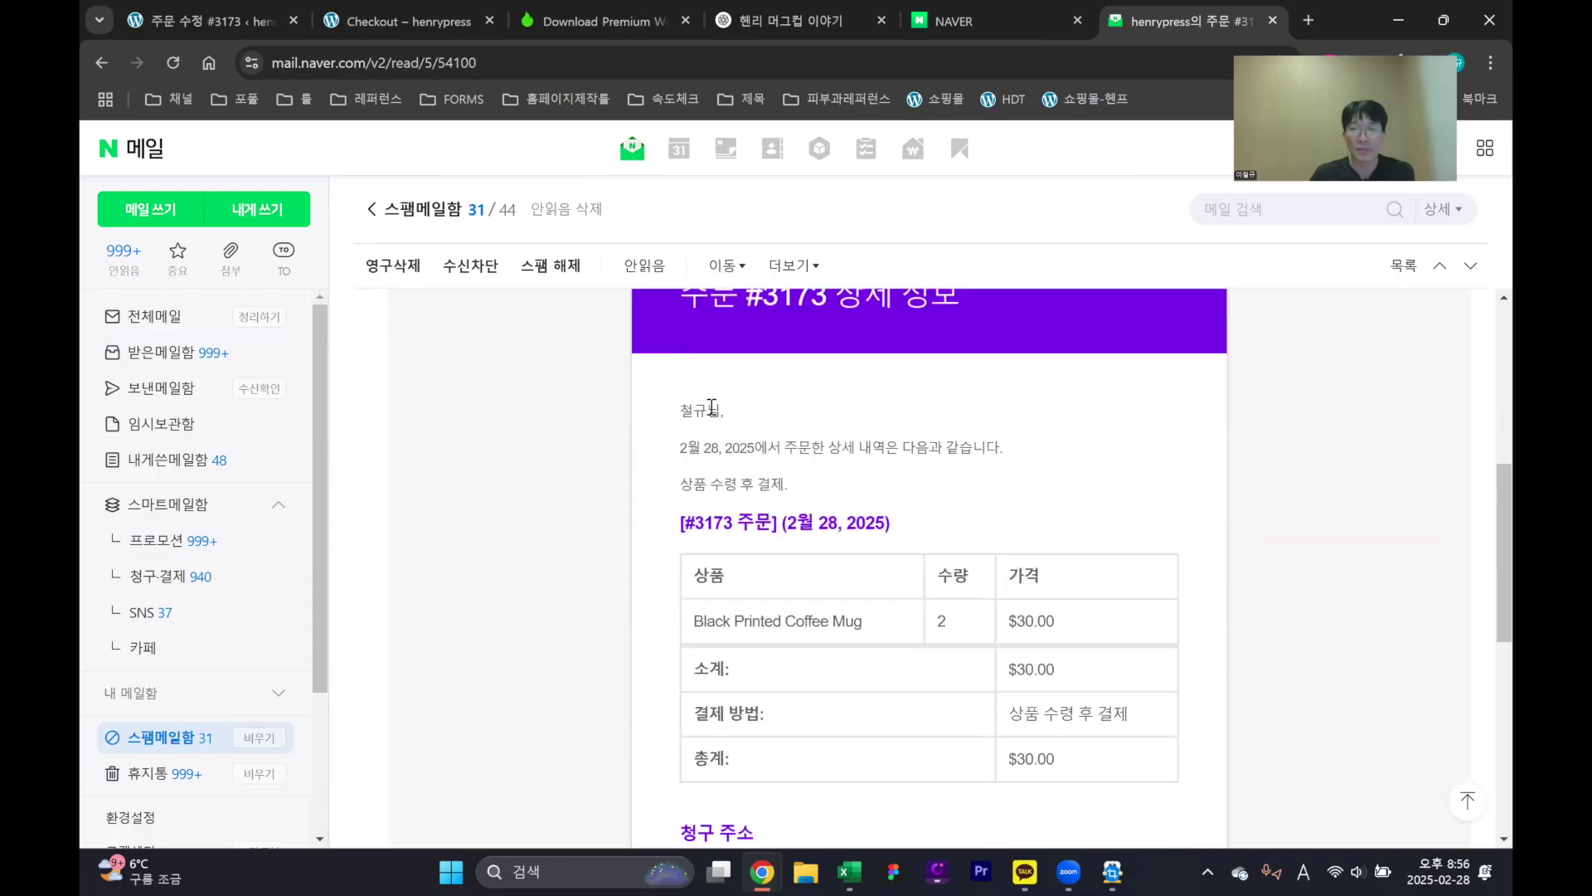
left_click_drag(713, 404, 1277, 693)
left_click(814, 332)
scroll(839, 511, "up", 1)
left_click_drag(681, 475, 792, 587)
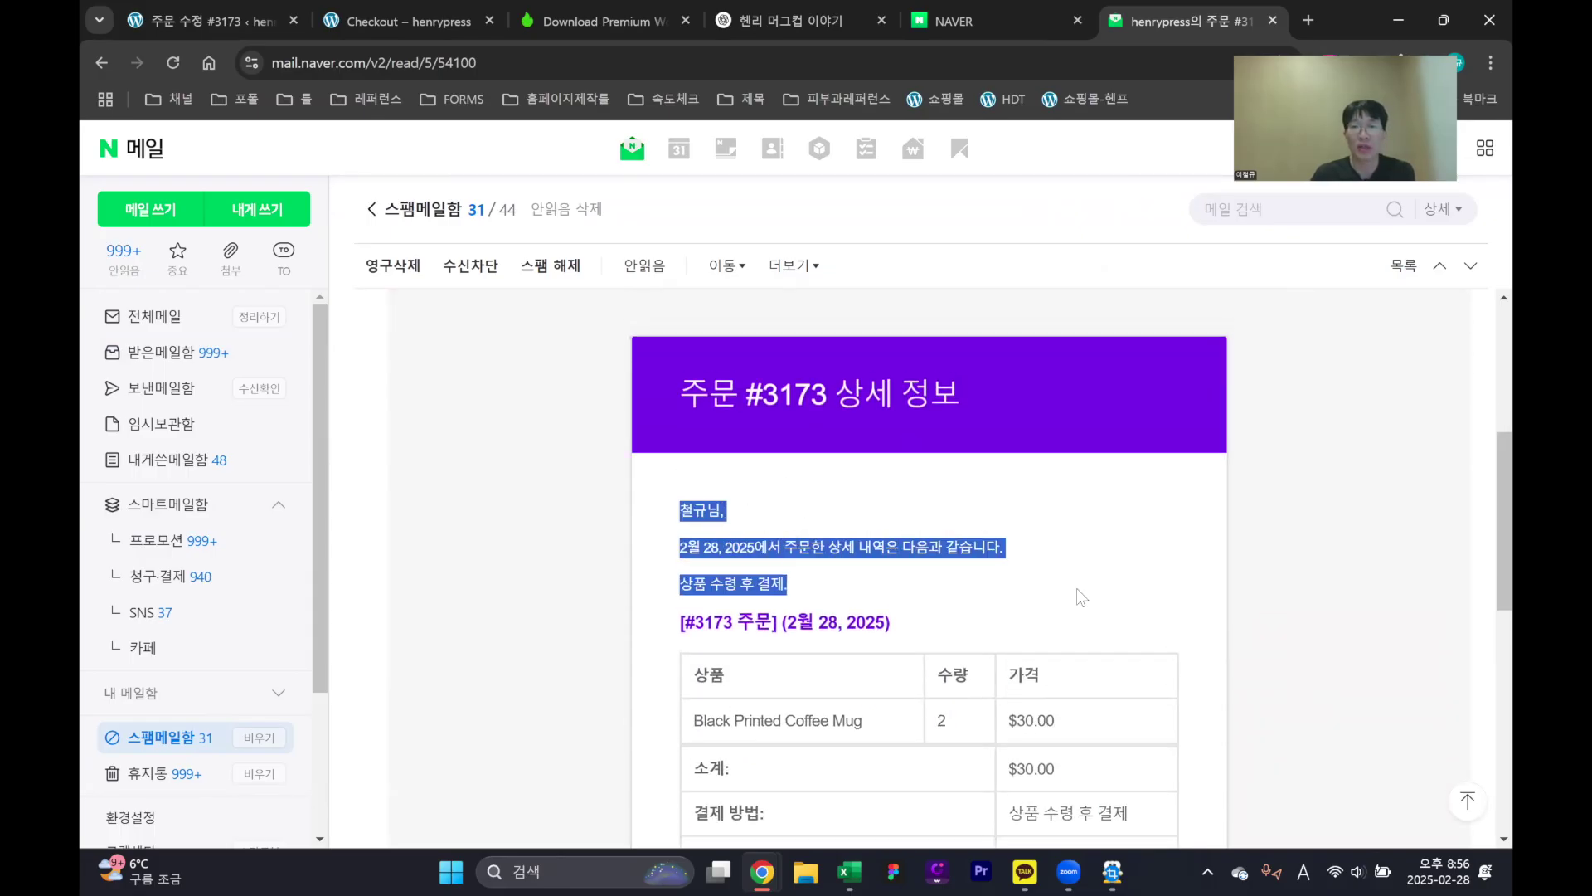
scroll(780, 517, "down", 5)
scroll(780, 517, "down", 2)
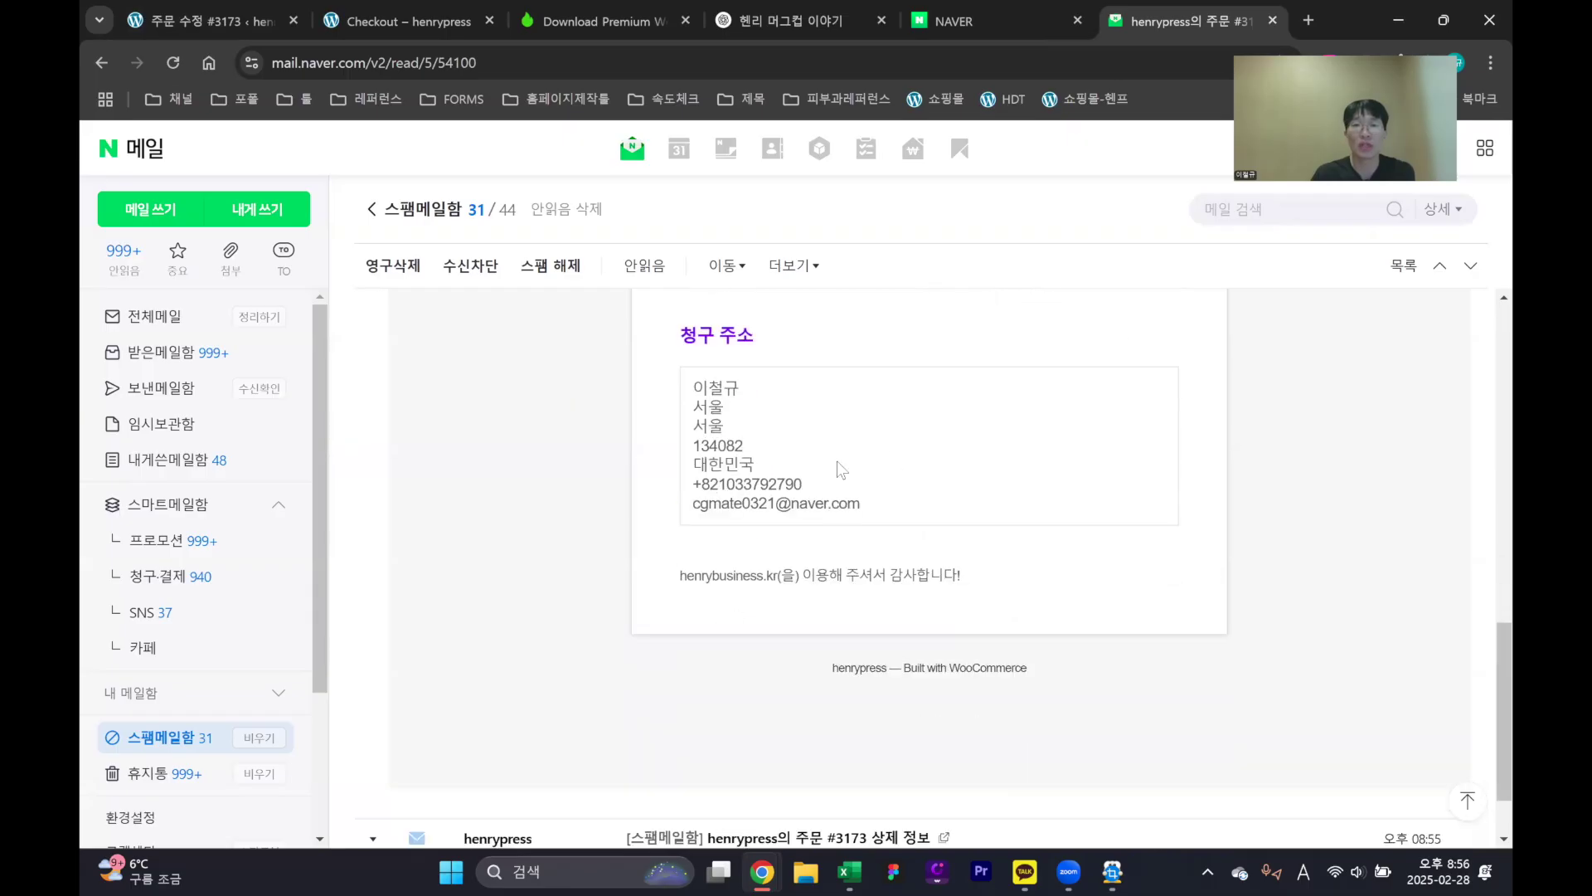
Return to the order in the site admin and view the available order actions without choosing one
left_click(207, 21)
scroll(1181, 490, "down", 2)
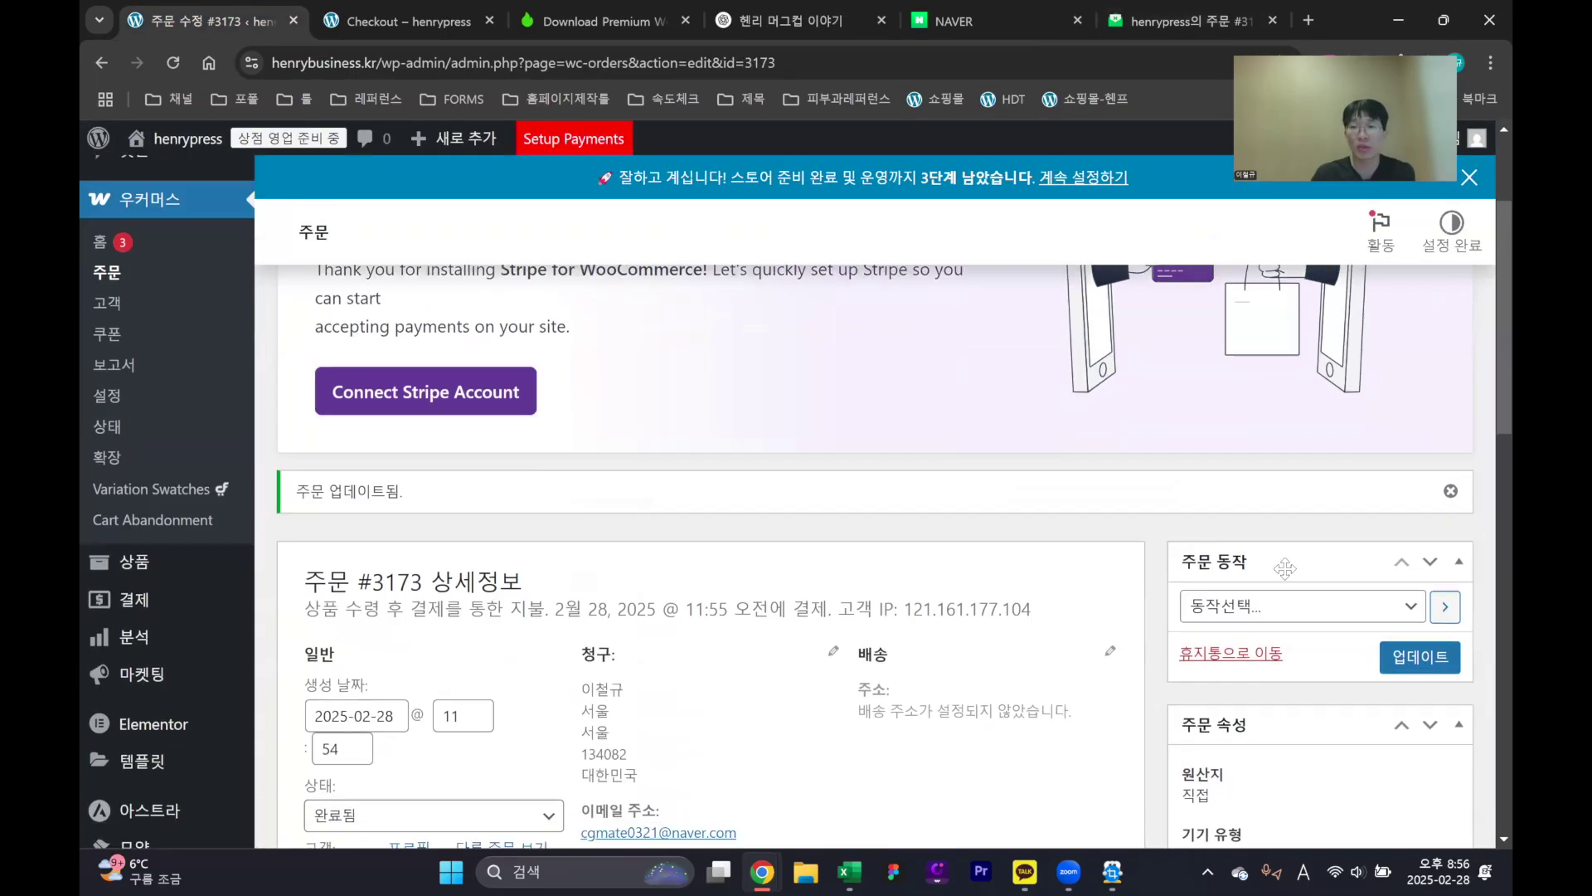
left_click(1293, 607)
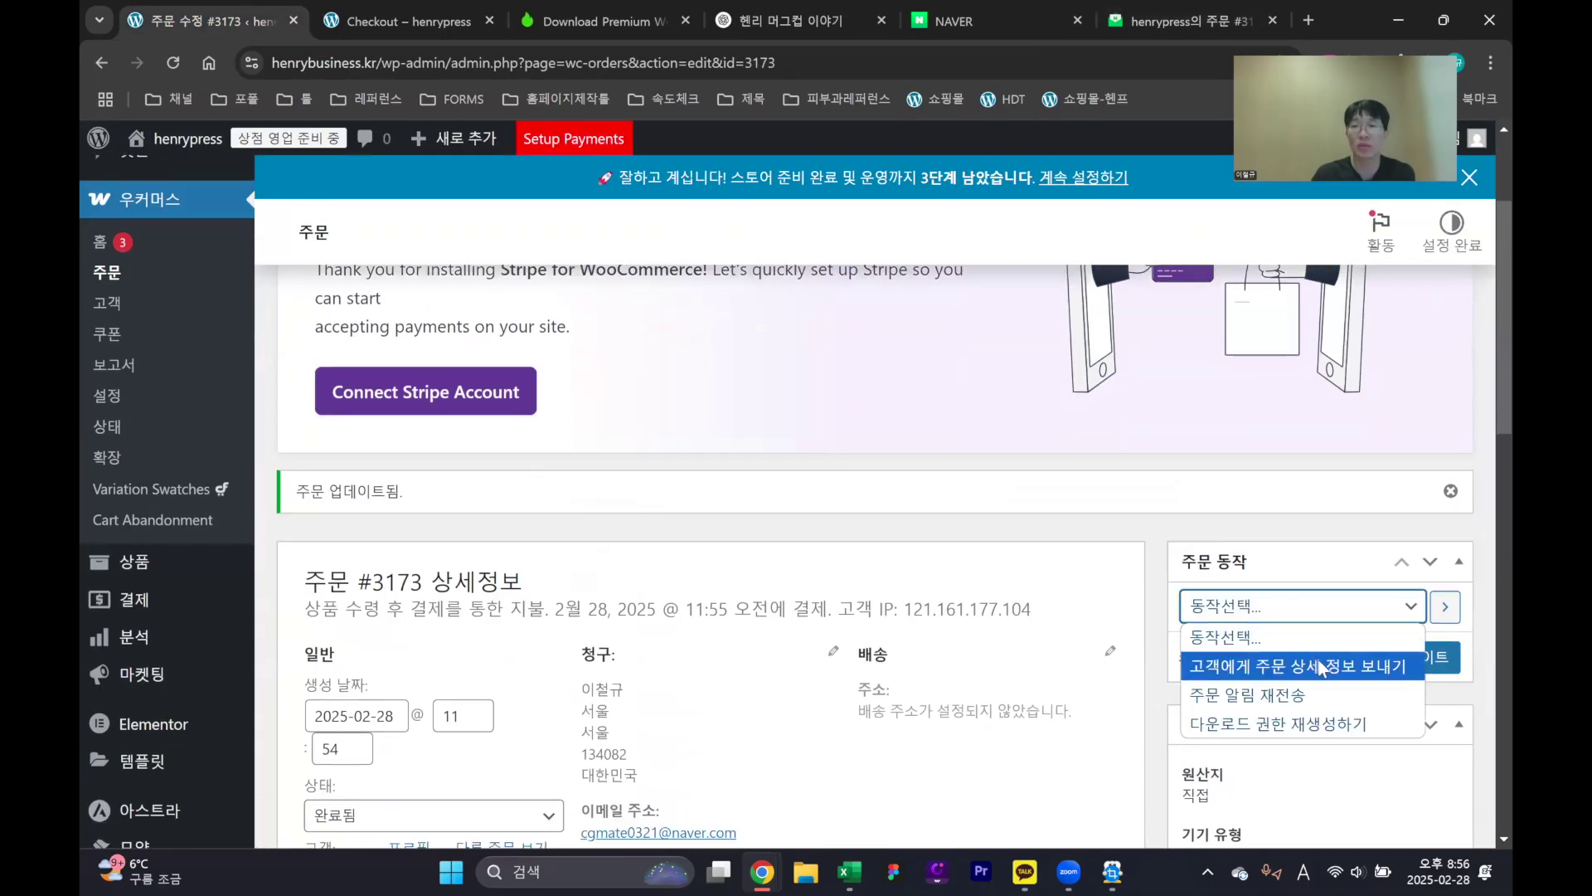
left_click(1336, 529)
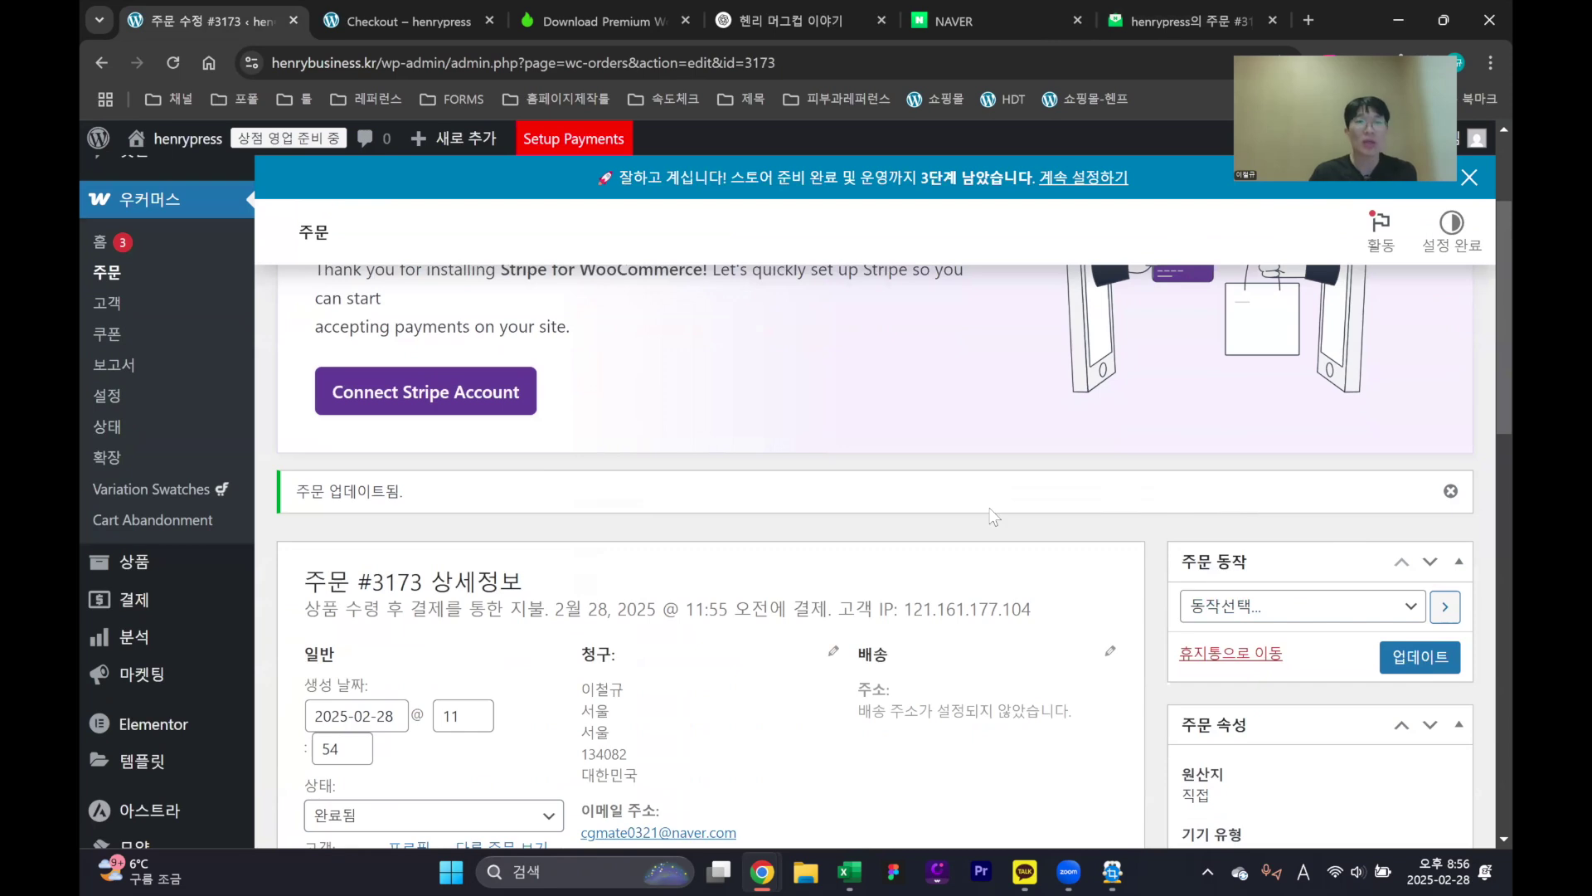